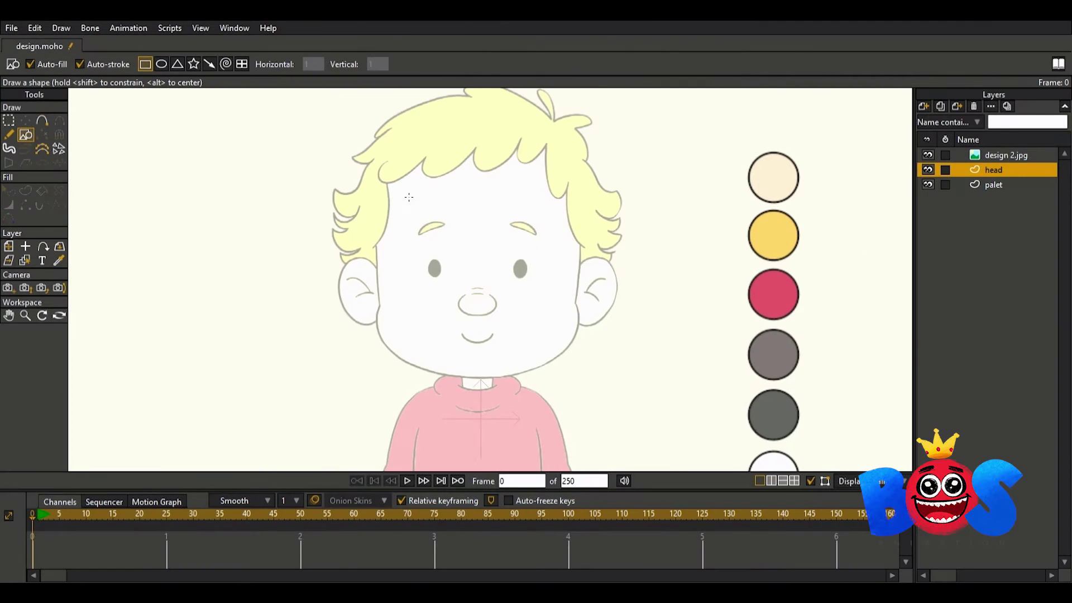
# - Reshape the head layer's rectangle into a rounded face outline with a curved chin and domed top
pyautogui.click(481, 255)
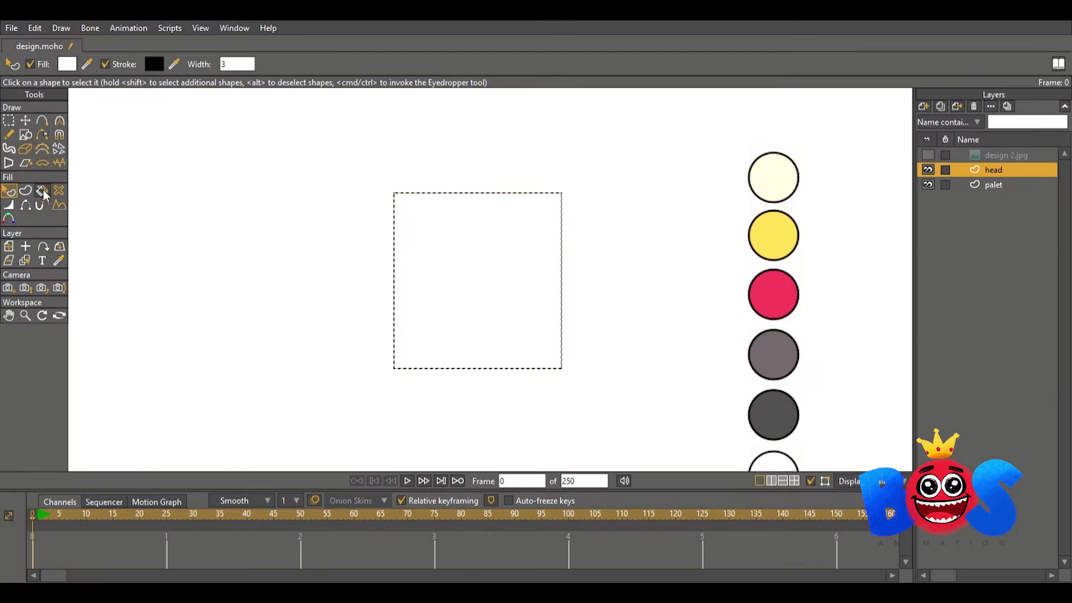
pyautogui.click(59, 261)
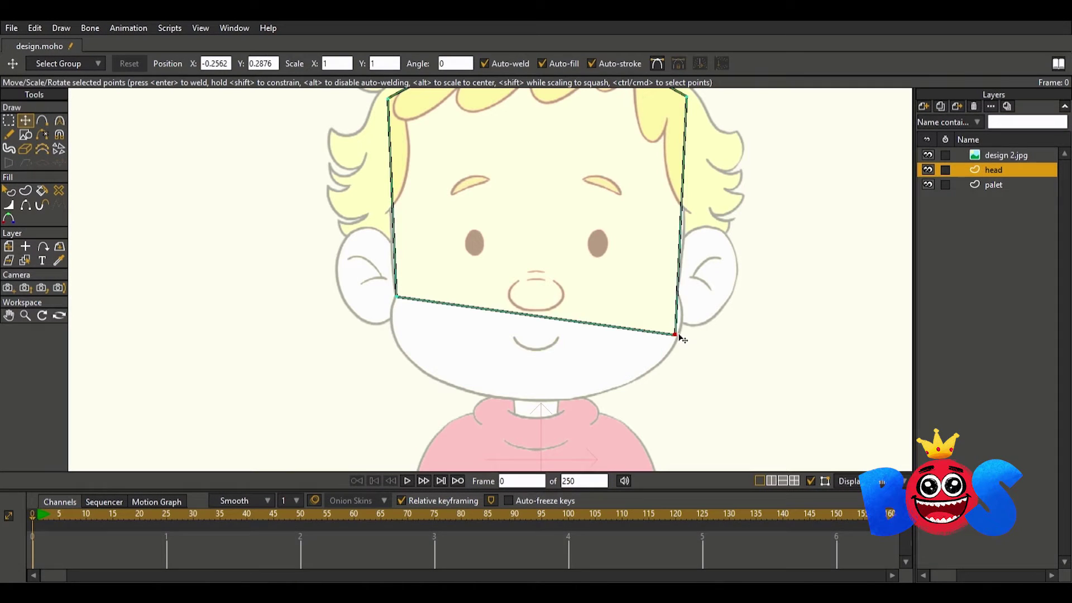
pyautogui.moveTo(519, 379)
pyautogui.mouseDown()
pyautogui.moveTo(540, 282)
pyautogui.moveTo(538, 399)
pyautogui.mouseUp()
pyautogui.moveTo(369, 272); pyautogui.dragTo(377, 342)
pyautogui.moveTo(704, 268); pyautogui.dragTo(697, 346)
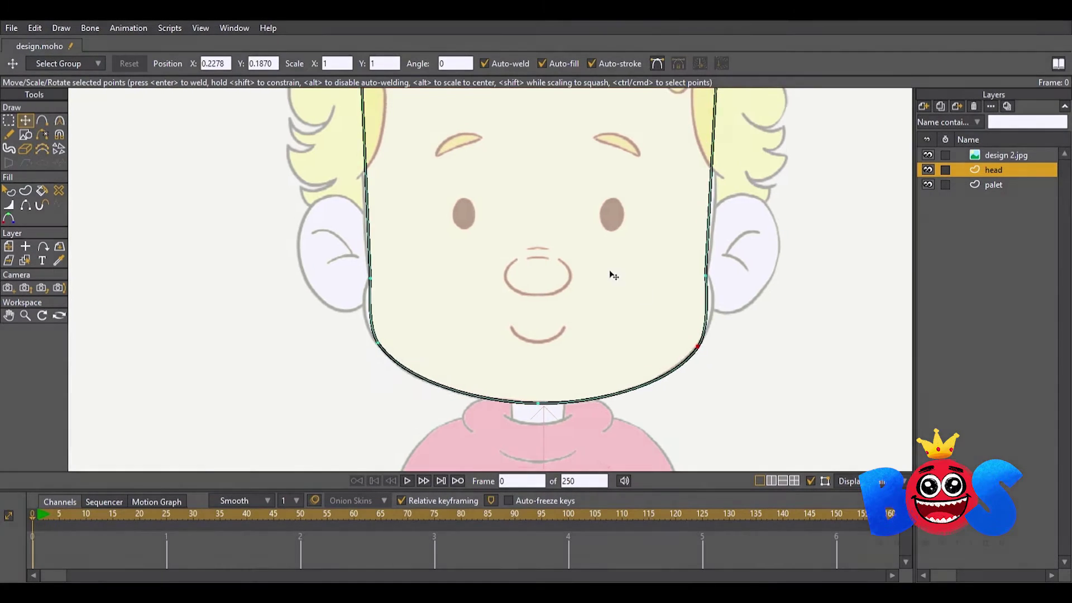
pyautogui.moveTo(580, 134); pyautogui.dragTo(575, 130)
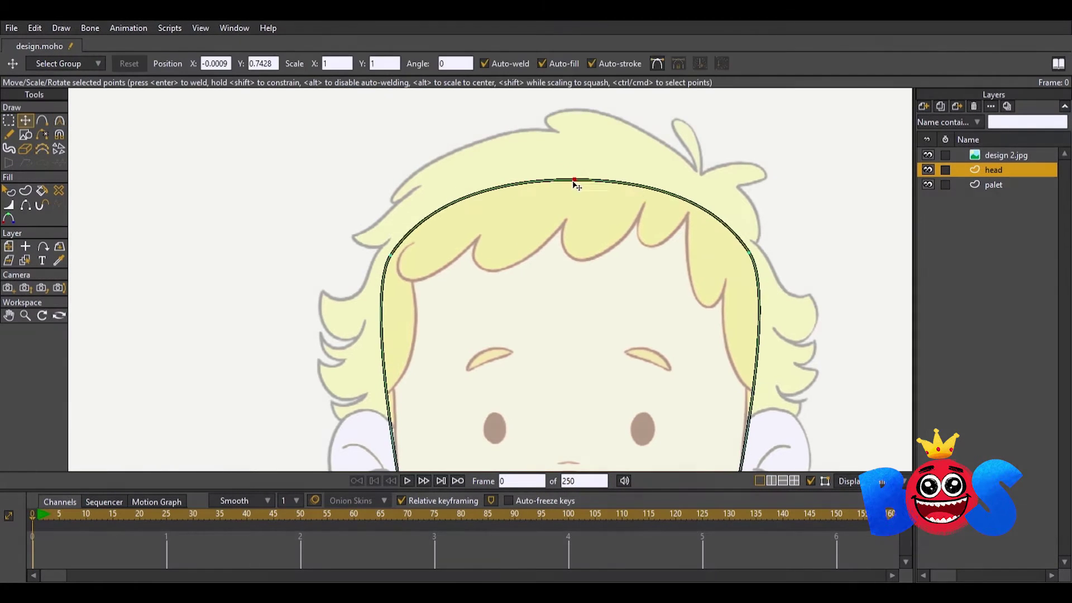
pyautogui.click(59, 121)
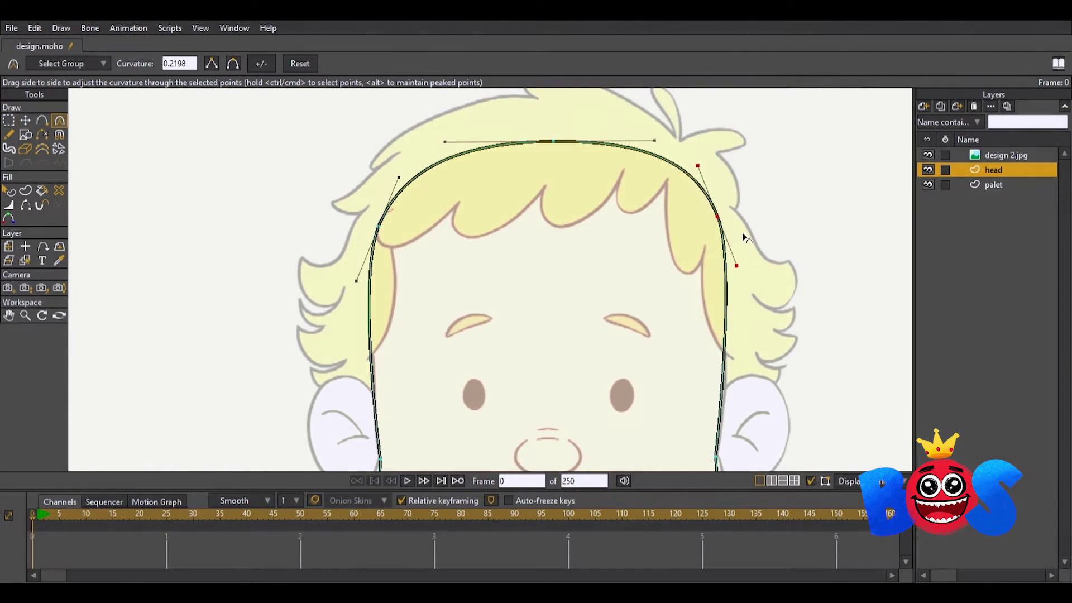
pyautogui.scroll(-3, 670, 274)
pyautogui.scroll(5, 603, 306)
pyautogui.scroll(-2, 428, 327)
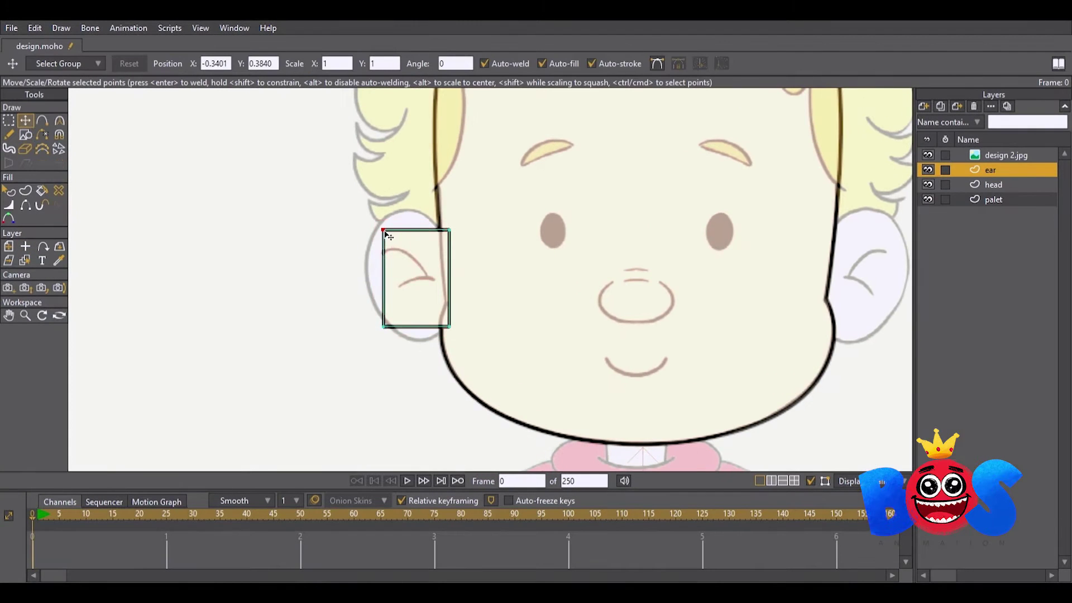
# - Smooth the ear outline and add an inner ear curl
pyautogui.moveTo(419, 221); pyautogui.dragTo(414, 215)
pyautogui.press('c')
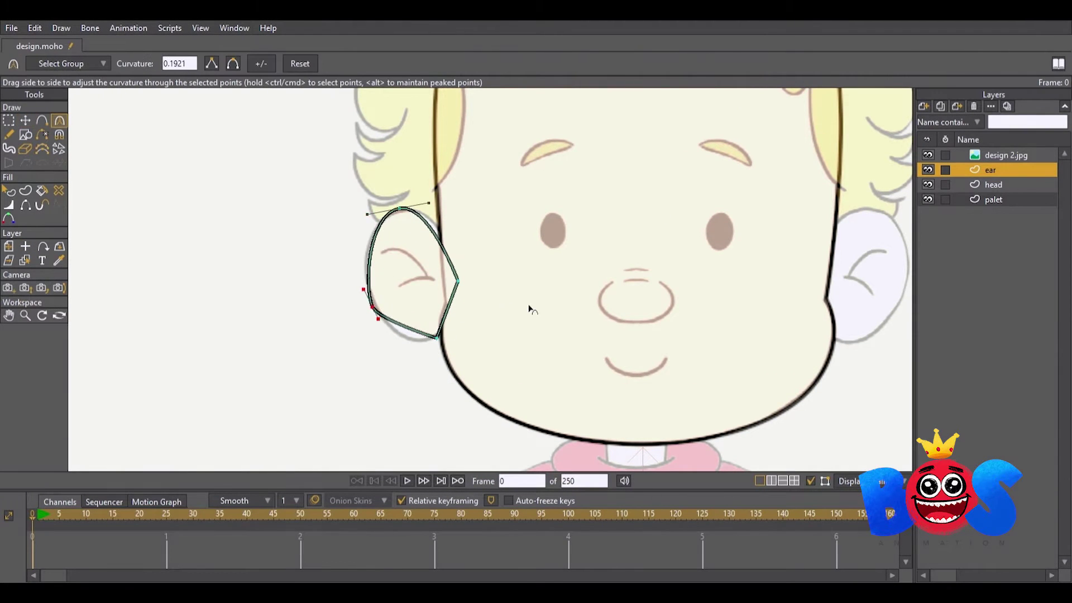
pyautogui.moveTo(345, 281); pyautogui.dragTo(447, 213)
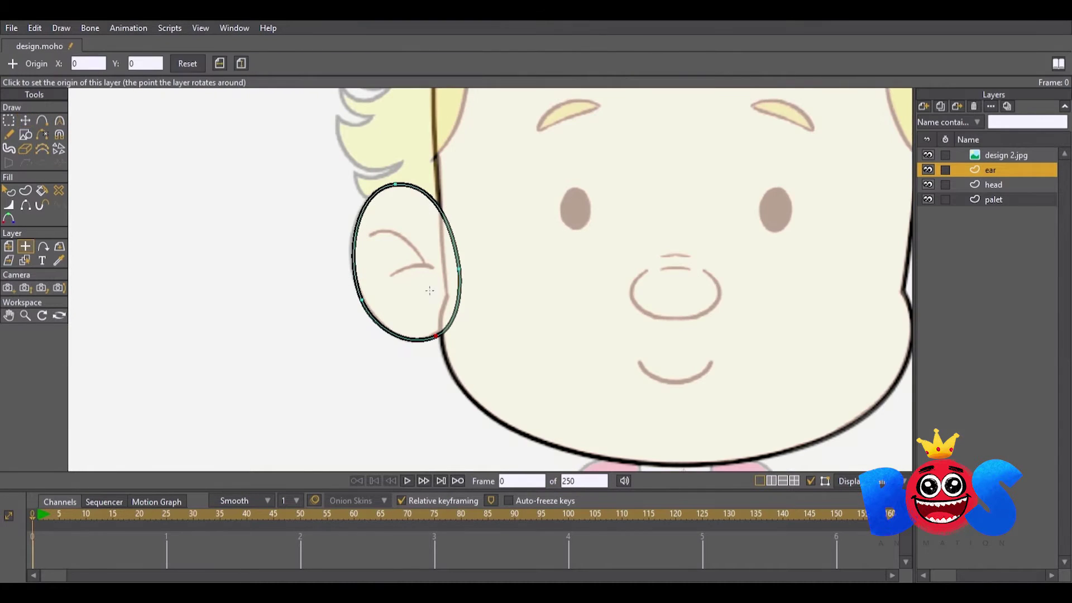
pyautogui.click(42, 121)
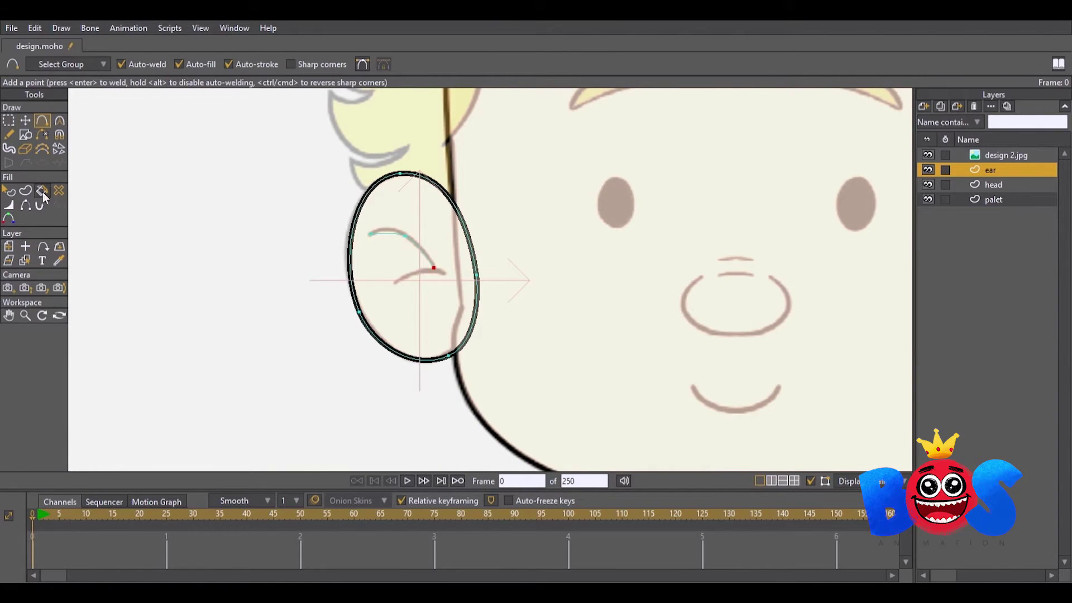
pyautogui.press('c')
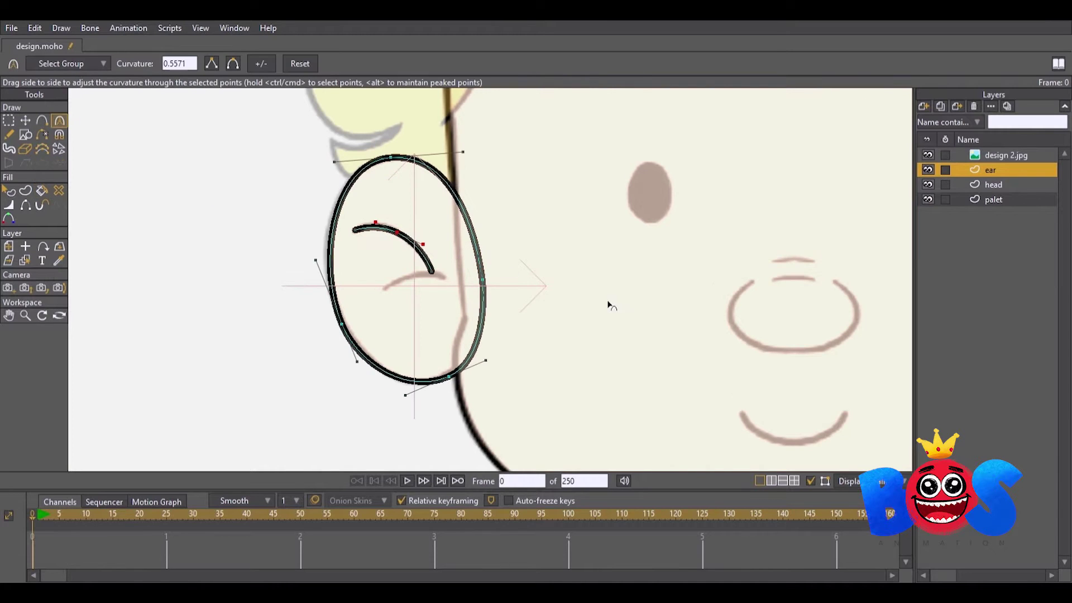
pyautogui.press('a')
pyautogui.press('t')
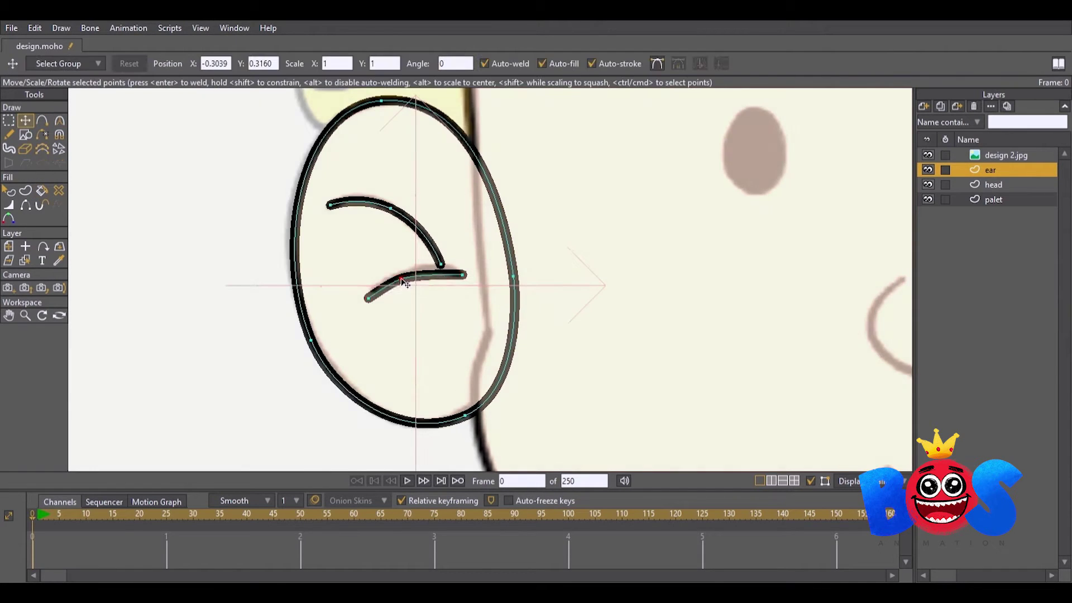
pyautogui.moveTo(456, 267); pyautogui.dragTo(449, 272)
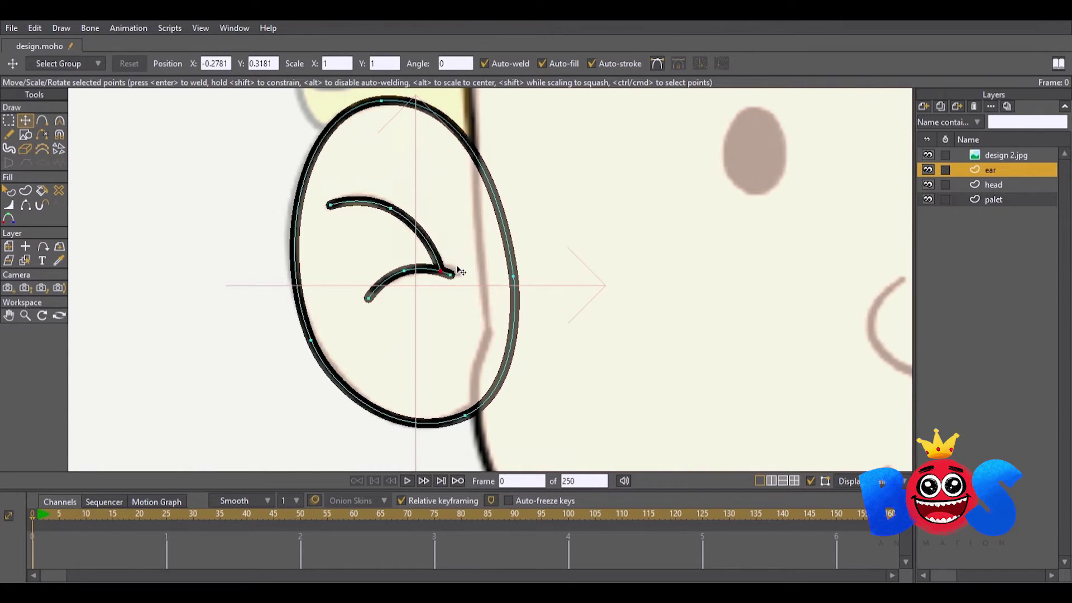
# - Put the ear layers beneath the head and mirror the copied ear onto the head's right side
pyautogui.moveTo(954, 169); pyautogui.dragTo(987, 199)
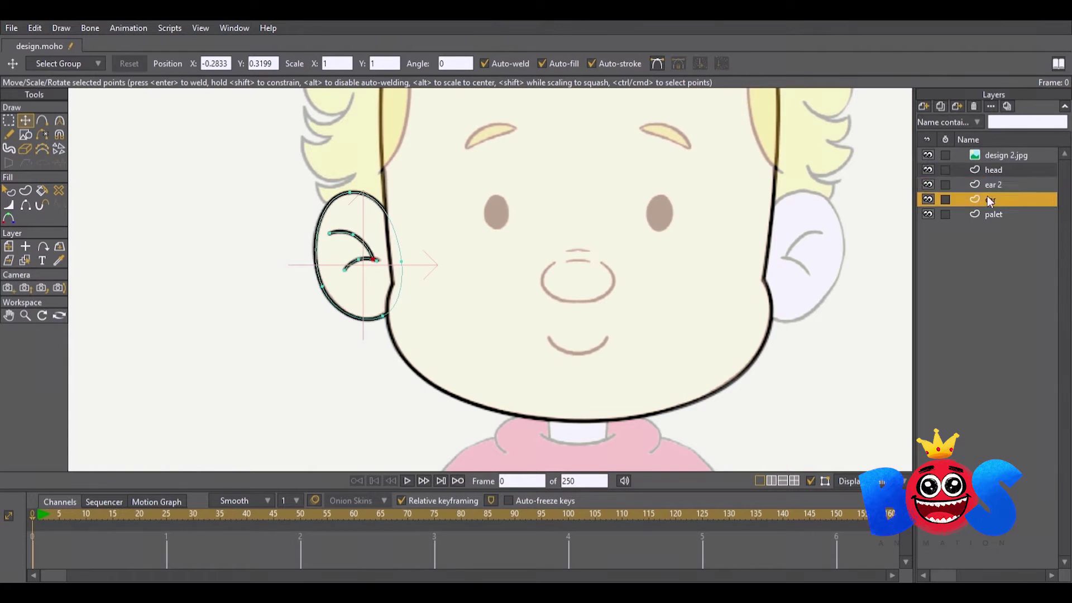
pyautogui.click(8, 246)
pyautogui.click(643, 63)
pyautogui.moveTo(329, 254); pyautogui.dragTo(754, 243)
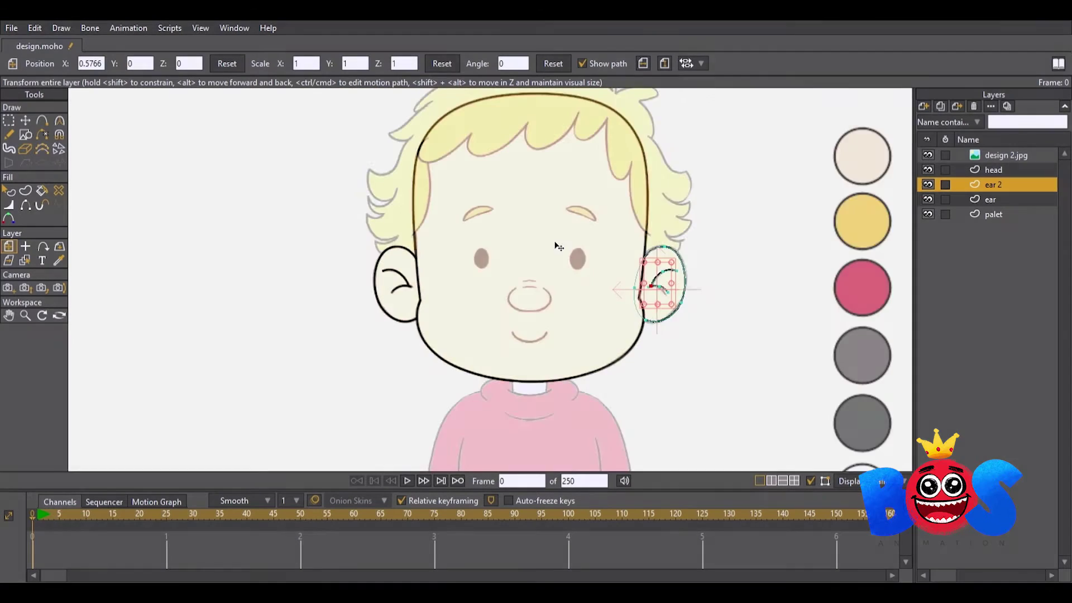
# - Add a new layer above the head layer and begin renaming it
pyautogui.click(993, 169)
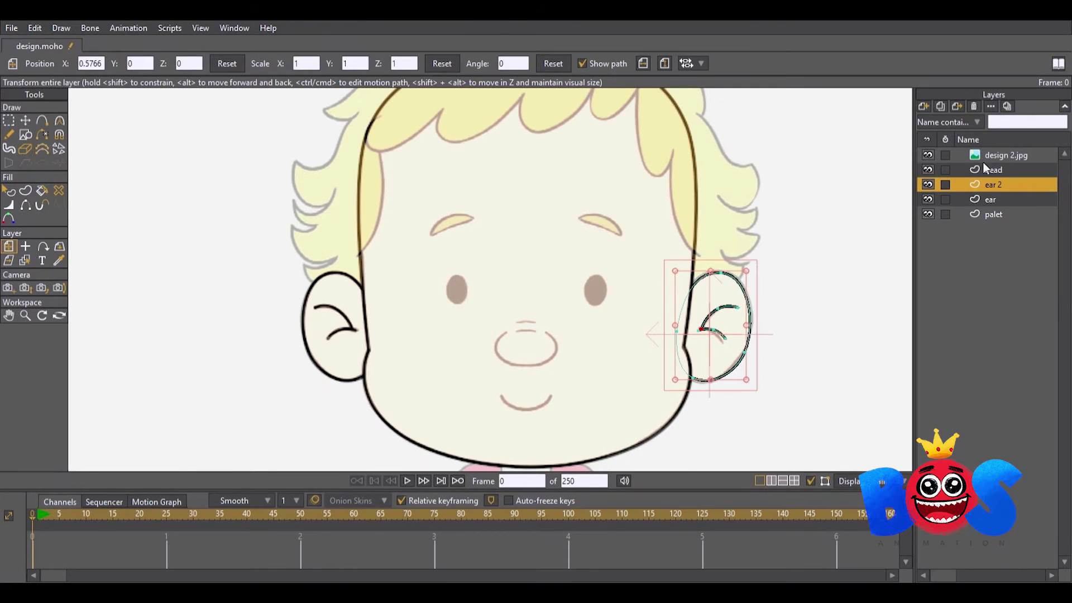
pyautogui.click(923, 106)
pyautogui.doubleClick(991, 170)
# - Name the new layer 'nose' and draw an ellipse for the nose
pyautogui.write('nose')
pyautogui.press('Return')
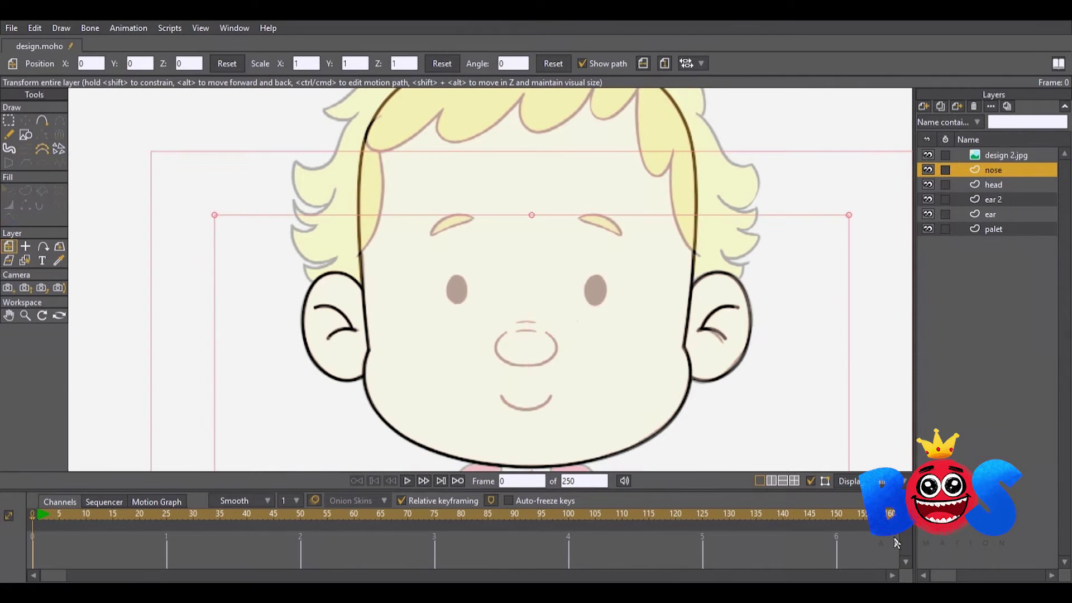
pyautogui.click(26, 134)
pyautogui.click(161, 64)
pyautogui.scroll(3, 520, 331)
# - Move the nose oval up into place and refine its points and curvature
pyautogui.press('t')
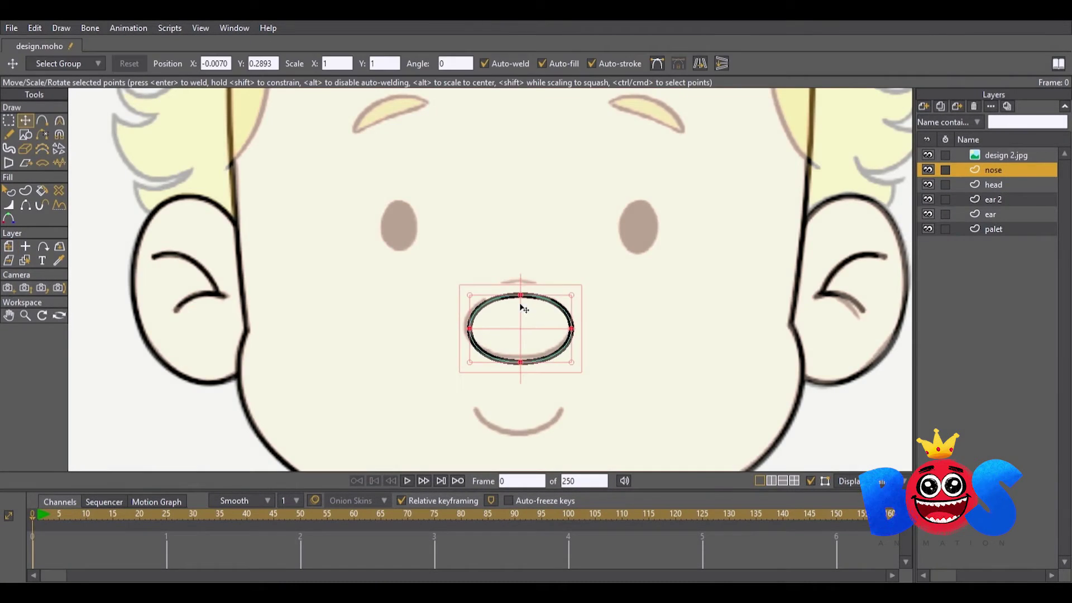
pyautogui.moveTo(521, 301); pyautogui.dragTo(523, 294)
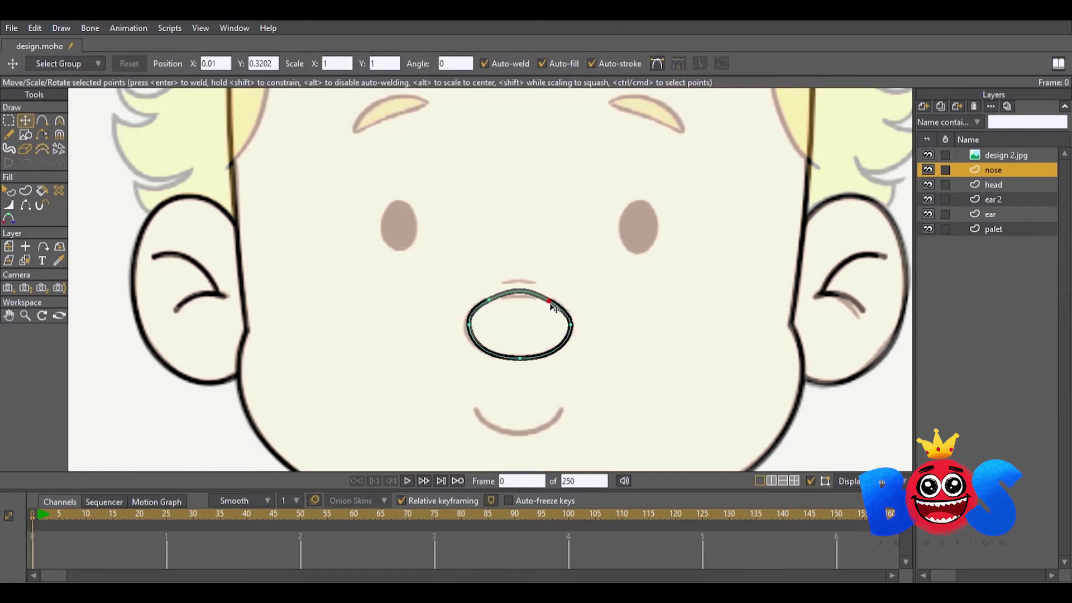
pyautogui.press('c')
pyautogui.scroll(2, 508, 294)
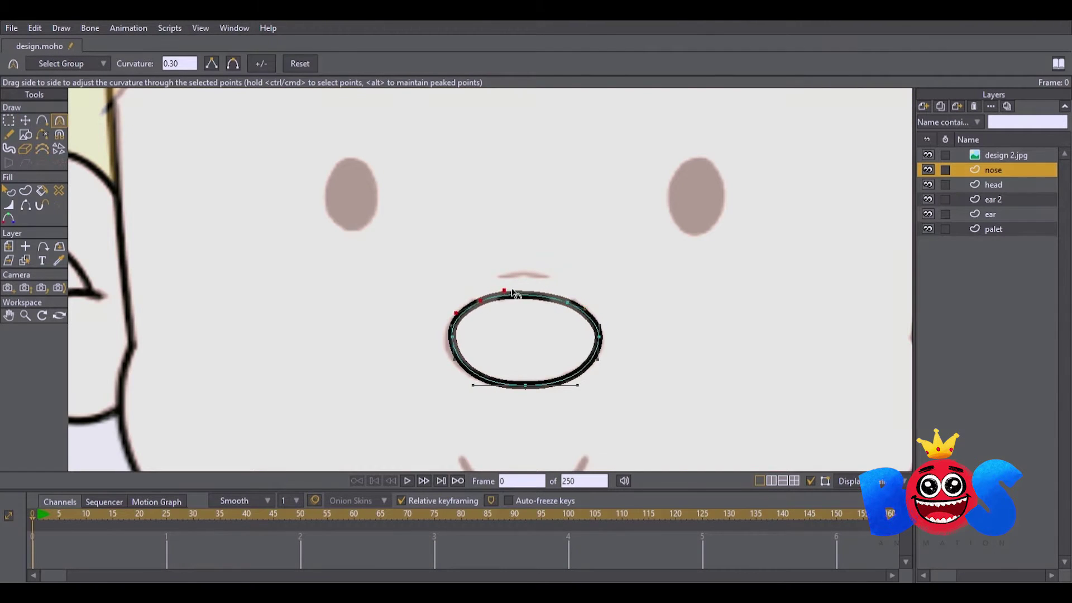
pyautogui.press('t')
pyautogui.click(60, 121)
pyautogui.scroll(2, 499, 293)
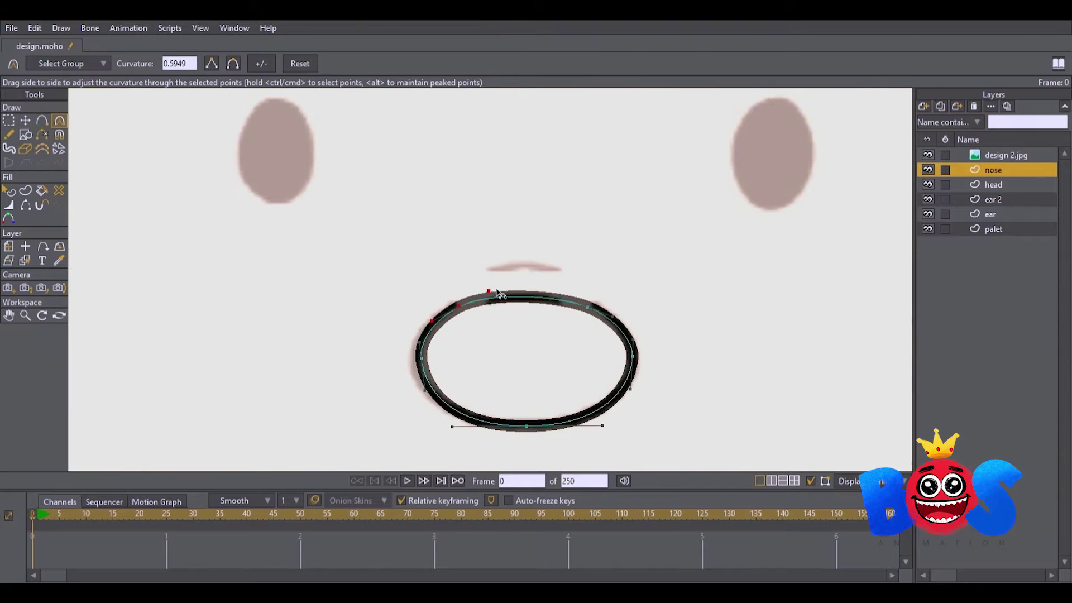
pyautogui.press('t')
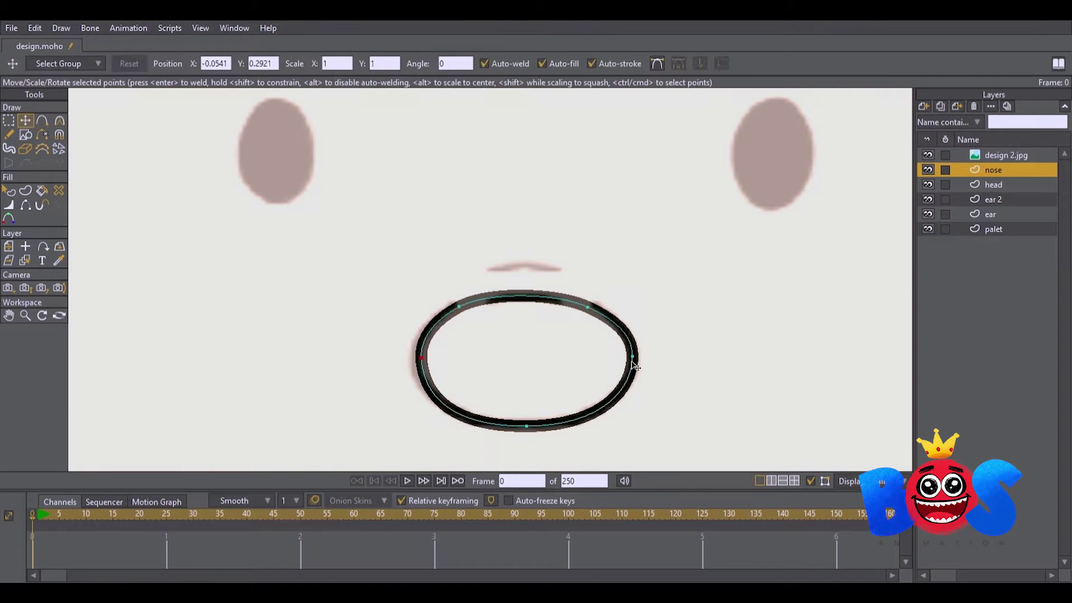
pyautogui.click(527, 425)
pyautogui.press('c')
pyautogui.press('t')
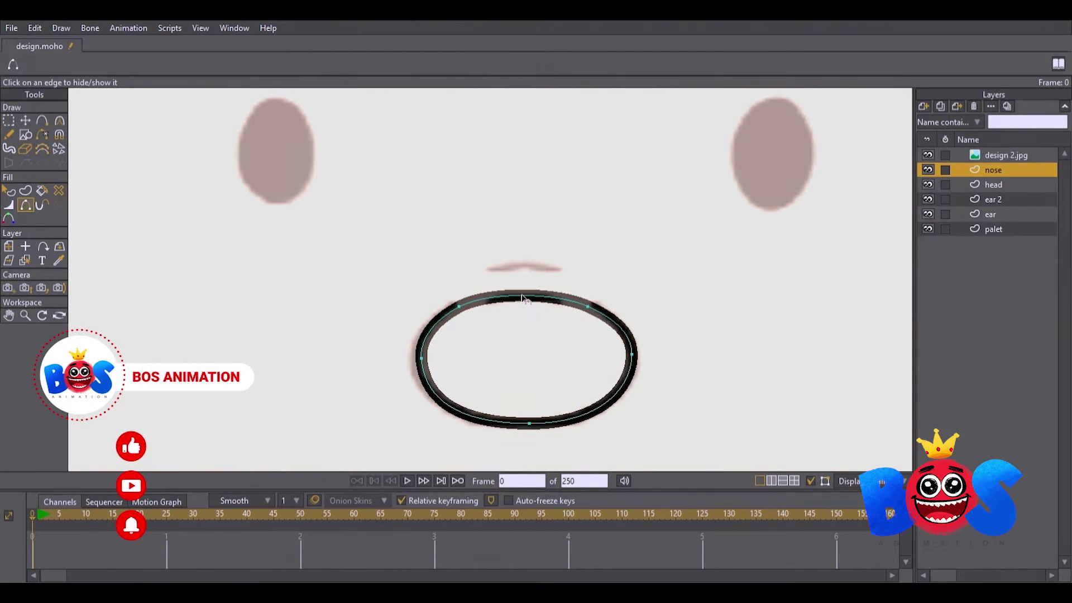
pyautogui.scroll(-3, 582, 313)
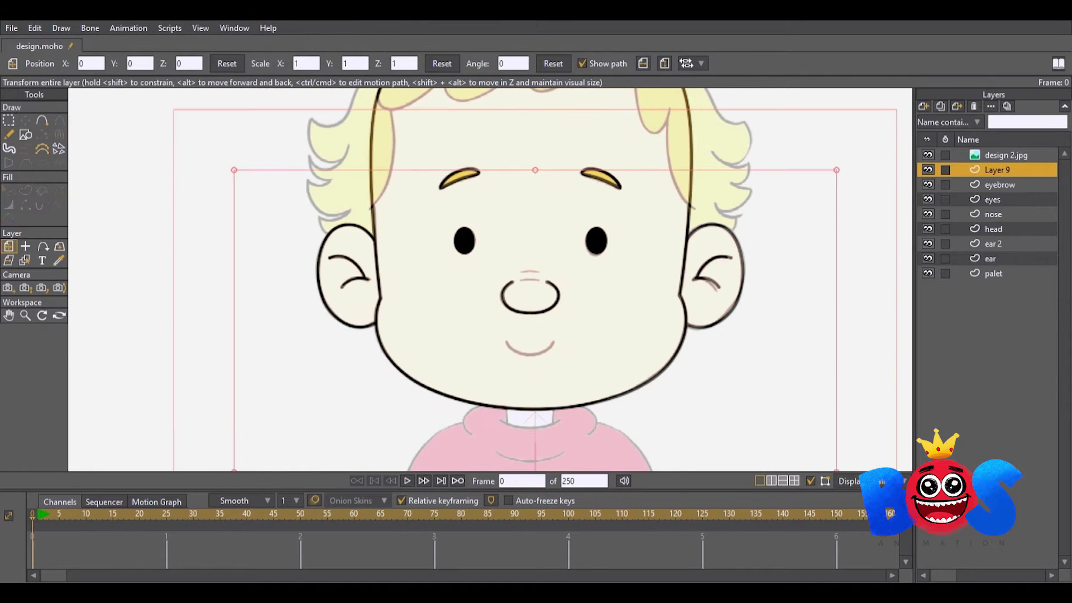
# - Trace the smiling mouth curve, then hide the reference drawing to check it
pyautogui.press('r')
pyautogui.click(42, 121)
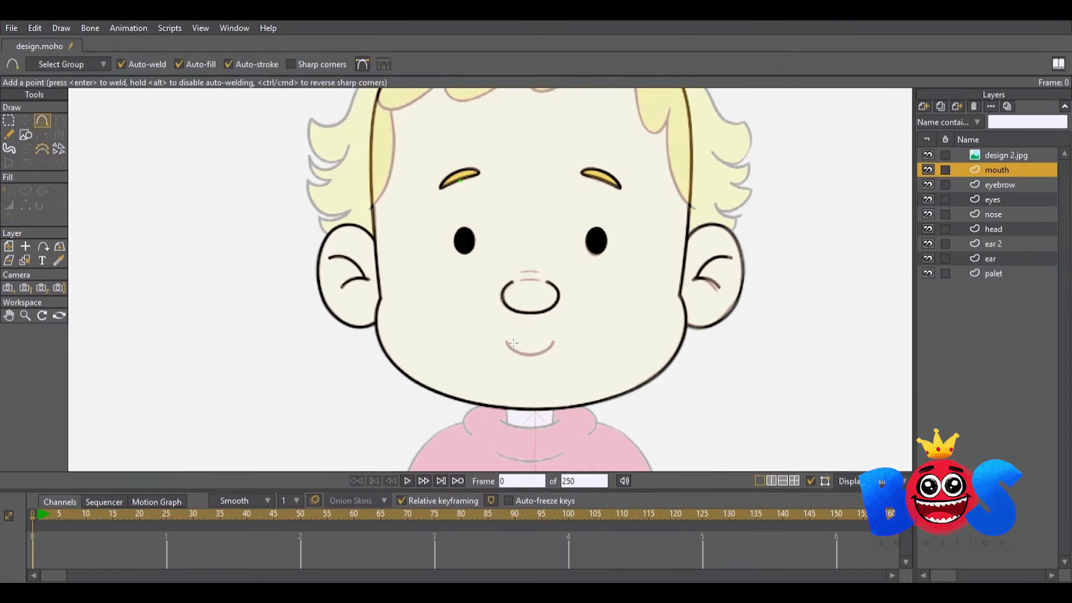
pyautogui.click(59, 120)
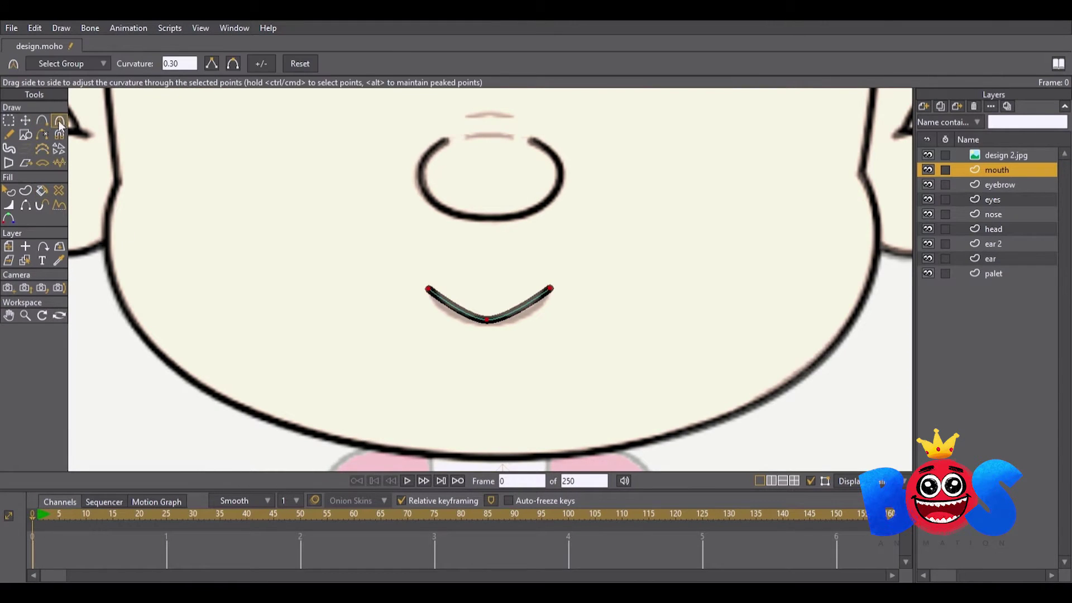
pyautogui.click(928, 155)
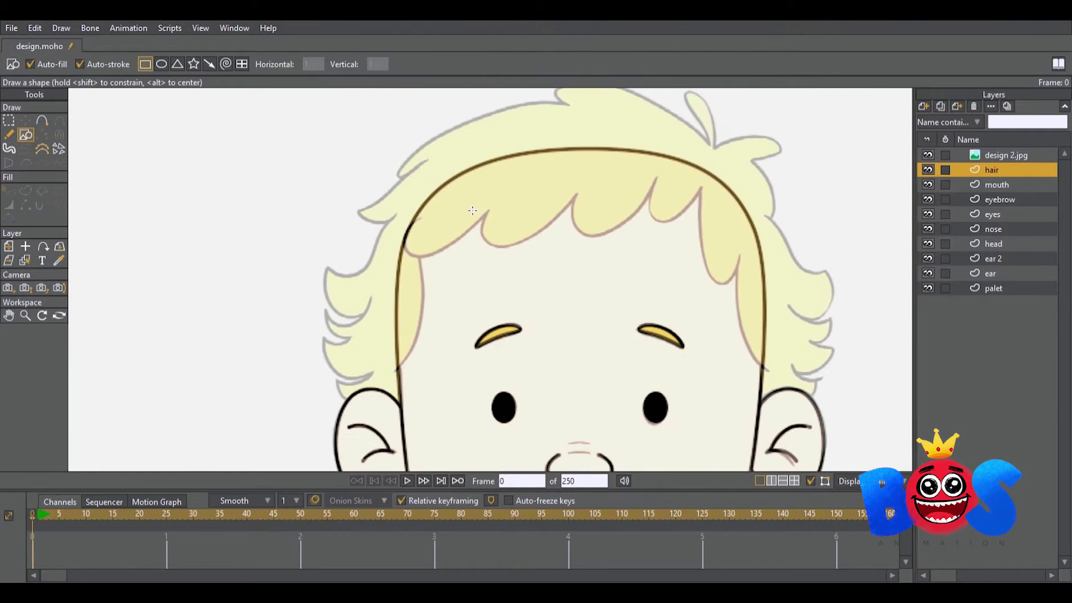
# - Draw a yellow oval on the hairline and stretch it into a pointed hair lock
pyautogui.moveTo(402, 202)
pyautogui.mouseDown()
pyautogui.moveTo(446, 268)
pyautogui.moveTo(445, 212)
pyautogui.mouseUp()
pyautogui.press('t')
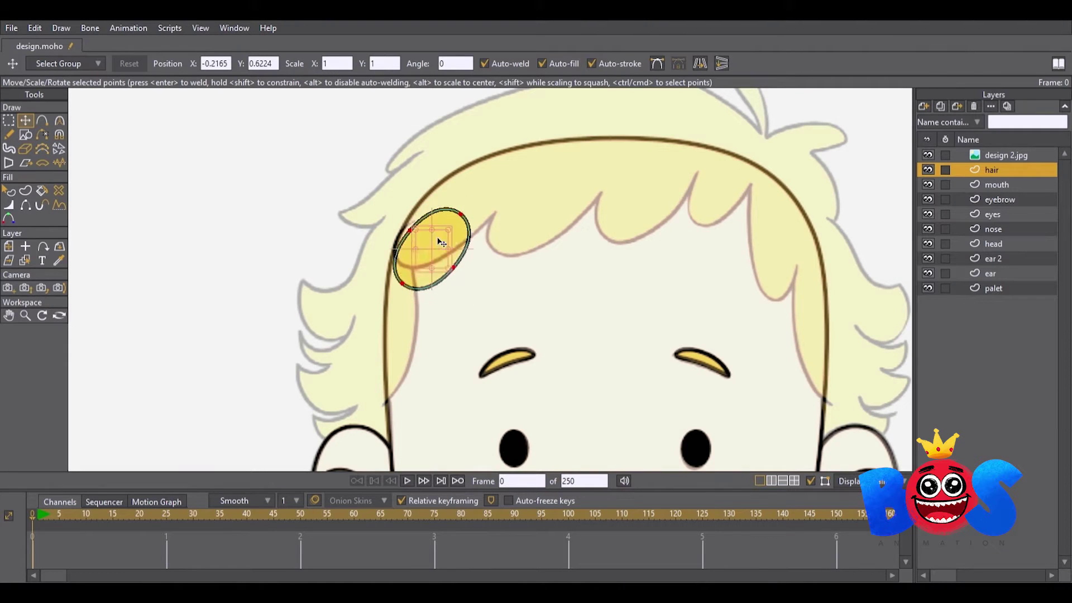
pyautogui.scroll(3, 445, 212)
pyautogui.moveTo(521, 235); pyautogui.dragTo(553, 178)
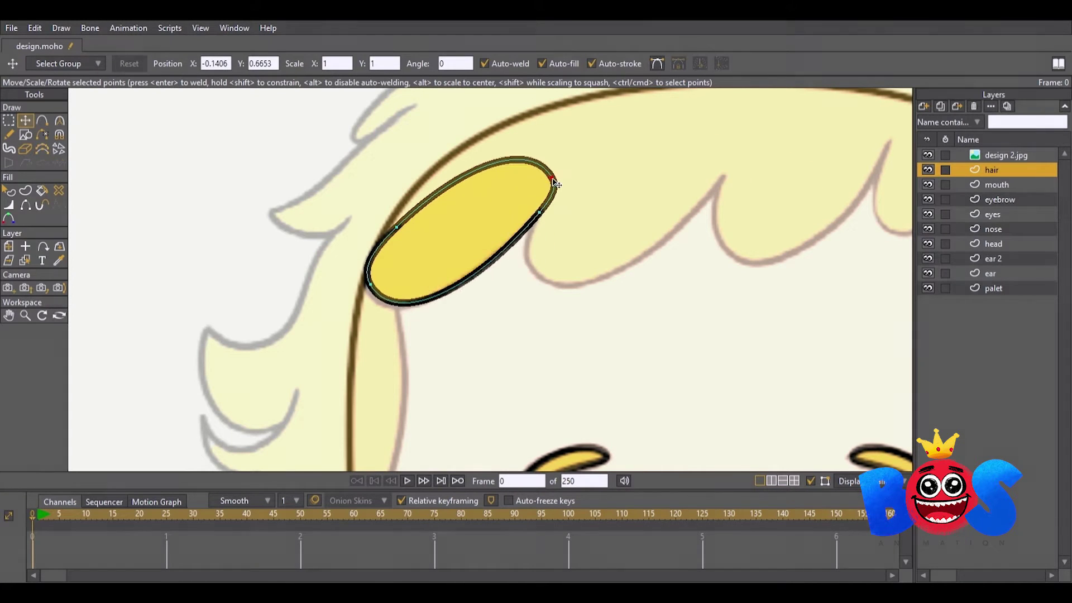
pyautogui.click(59, 121)
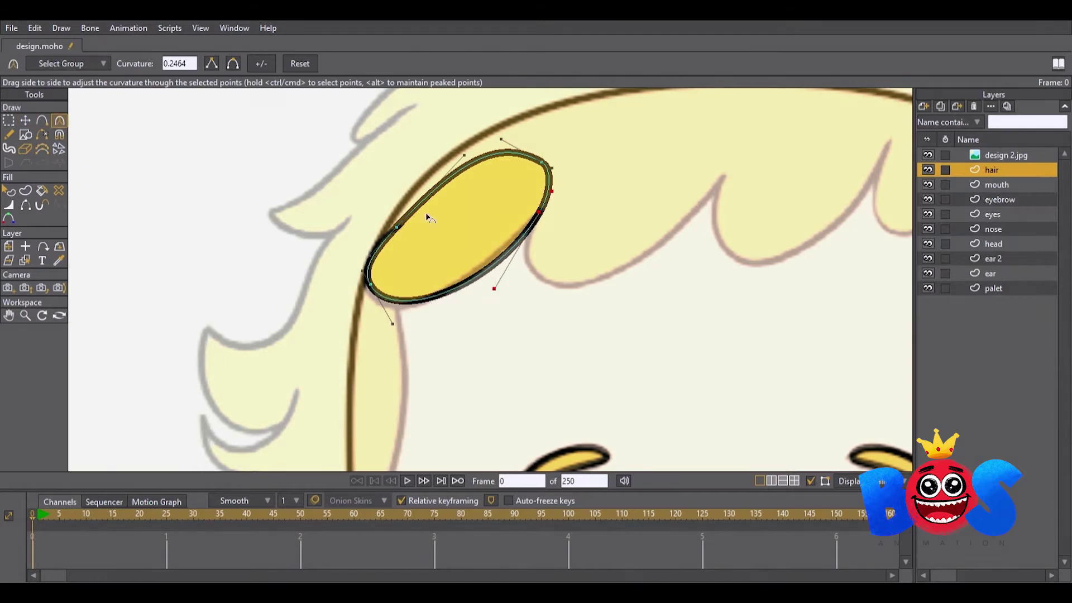
pyautogui.moveTo(472, 213); pyautogui.dragTo(531, 196)
pyautogui.moveTo(447, 192); pyautogui.dragTo(521, 335)
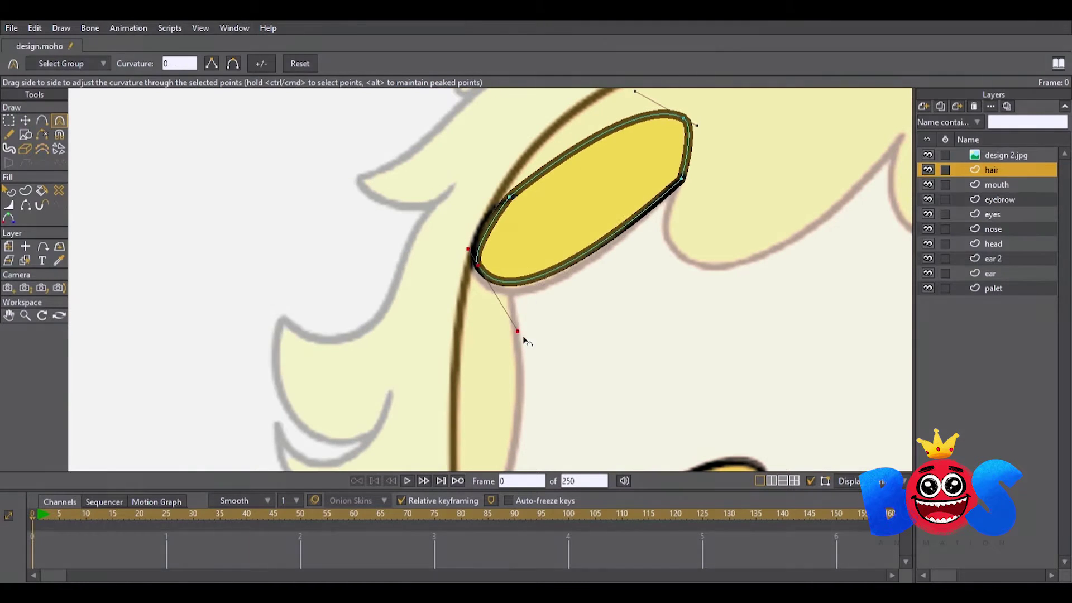
pyautogui.scroll(-2, 579, 261)
pyautogui.click(632, 206)
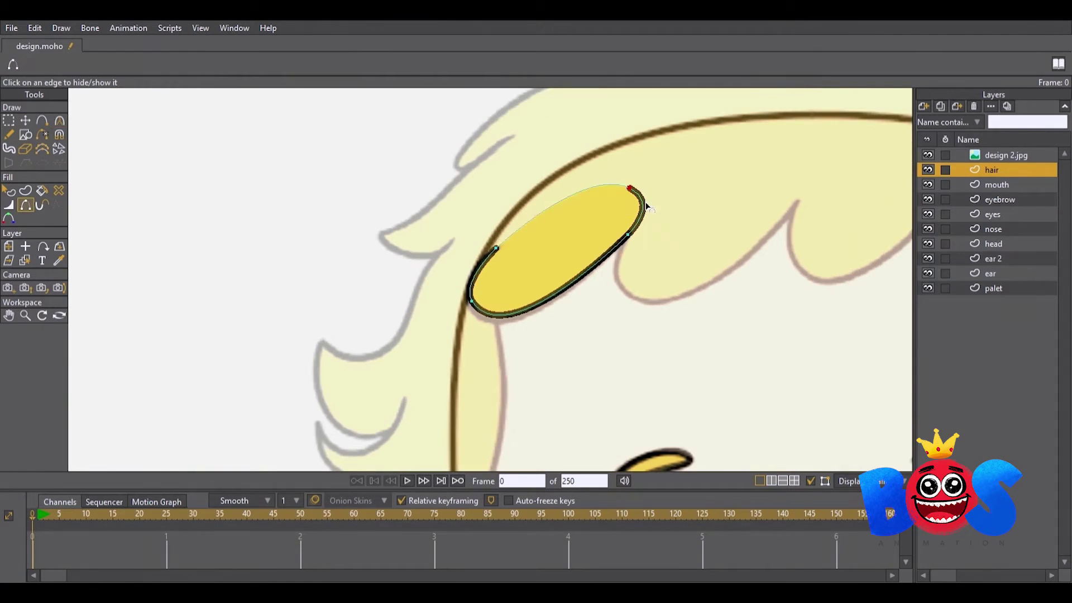
pyautogui.press('t')
# - Duplicate the hair oval and place the copy to the right of the first
pyautogui.hotkey('ctrl', 'a')
pyautogui.hotkey('ctrl', 'c')
pyautogui.hotkey('ctrl', 'v')
pyautogui.moveTo(465, 231); pyautogui.dragTo(574, 218)
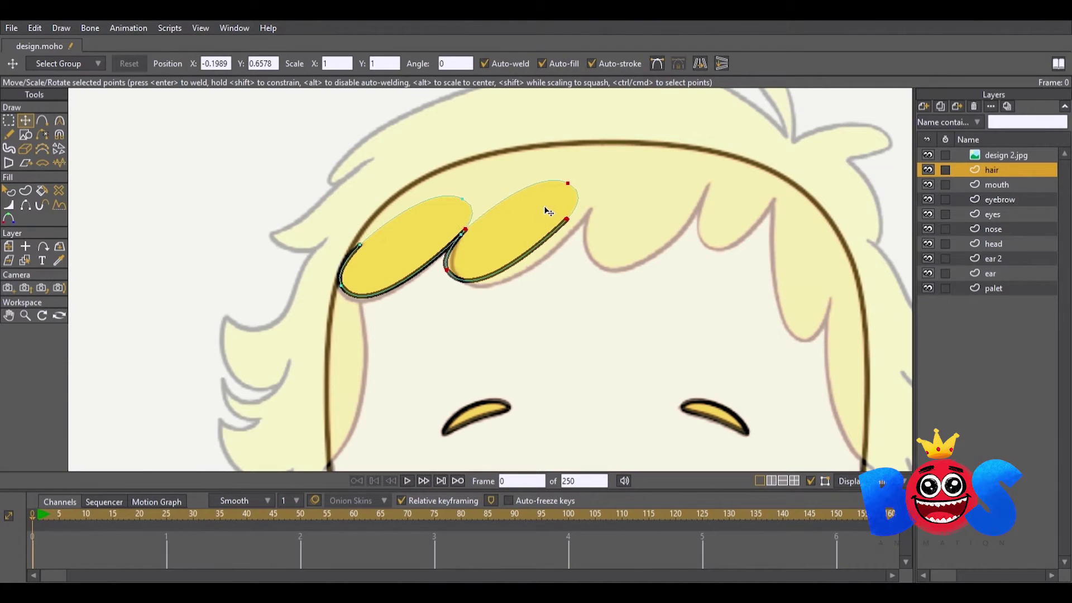
pyautogui.press('c')
pyautogui.scroll(2, 448, 272)
pyautogui.click(461, 277)
pyautogui.scroll(1, 448, 272)
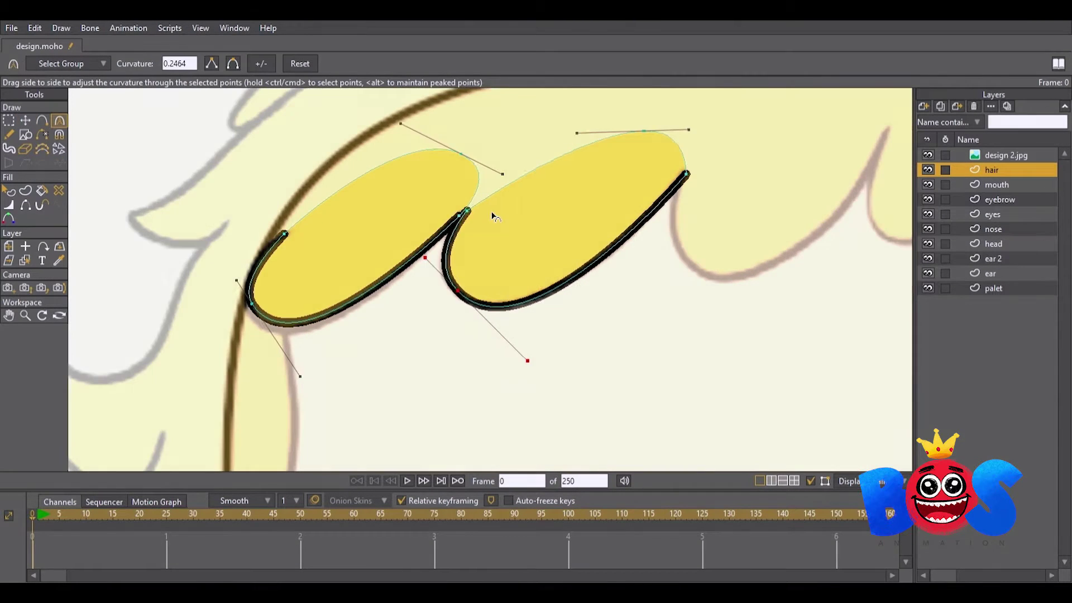
pyautogui.press('t')
pyautogui.scroll(-3, 462, 211)
pyautogui.press('c')
# - Adjust the second oval's upper-right point and the curvature where the two ovals meet
pyautogui.scroll(3, 598, 143)
pyautogui.click(659, 105)
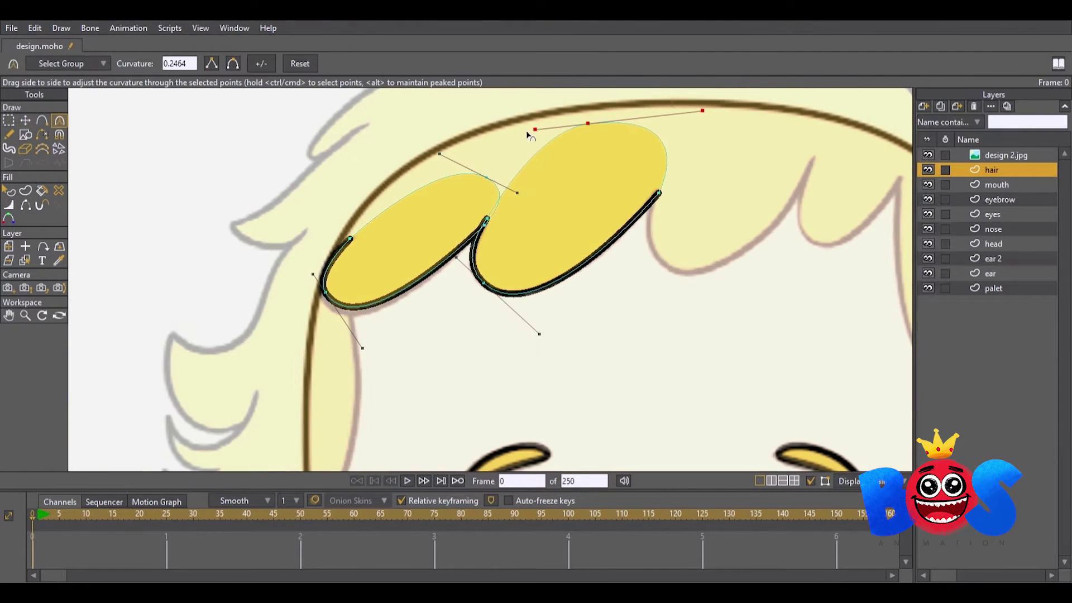
pyautogui.scroll(-2, 514, 184)
pyautogui.press('t')
pyautogui.click(484, 218)
pyautogui.scroll(1, 574, 195)
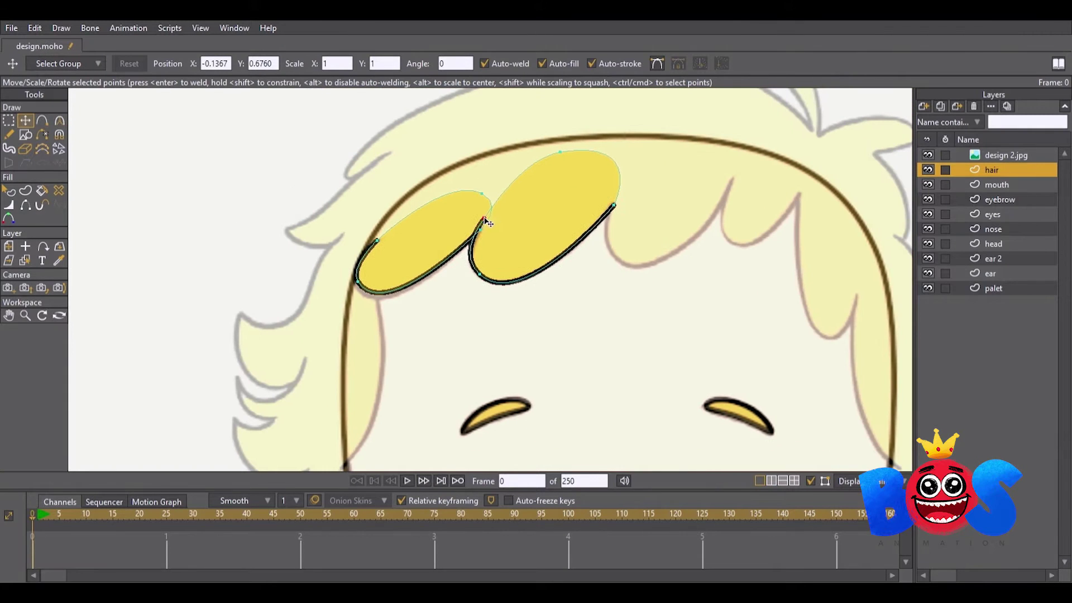
pyautogui.scroll(2, 495, 209)
pyautogui.press('c')
pyautogui.scroll(-2, 558, 141)
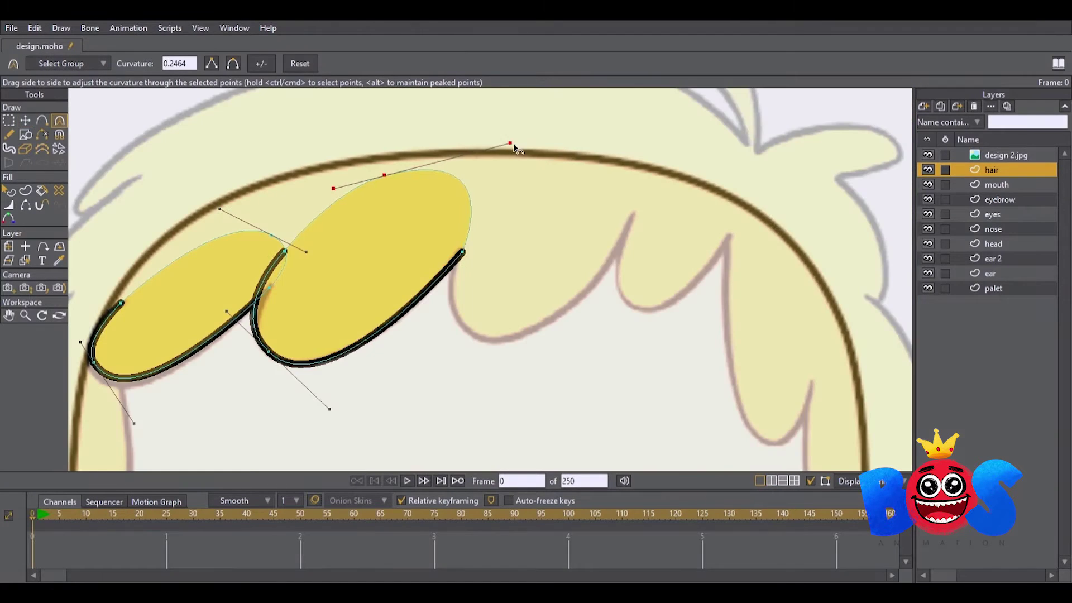
pyautogui.scroll(-2, 510, 150)
pyautogui.press('t')
# - Add a third hair oval further along the hairline and adjust its curve
pyautogui.doubleClick(460, 244)
pyautogui.hotkey('ctrl', 'c')
pyautogui.hotkey('ctrl', 'v')
pyautogui.moveTo(460, 244); pyautogui.dragTo(578, 232)
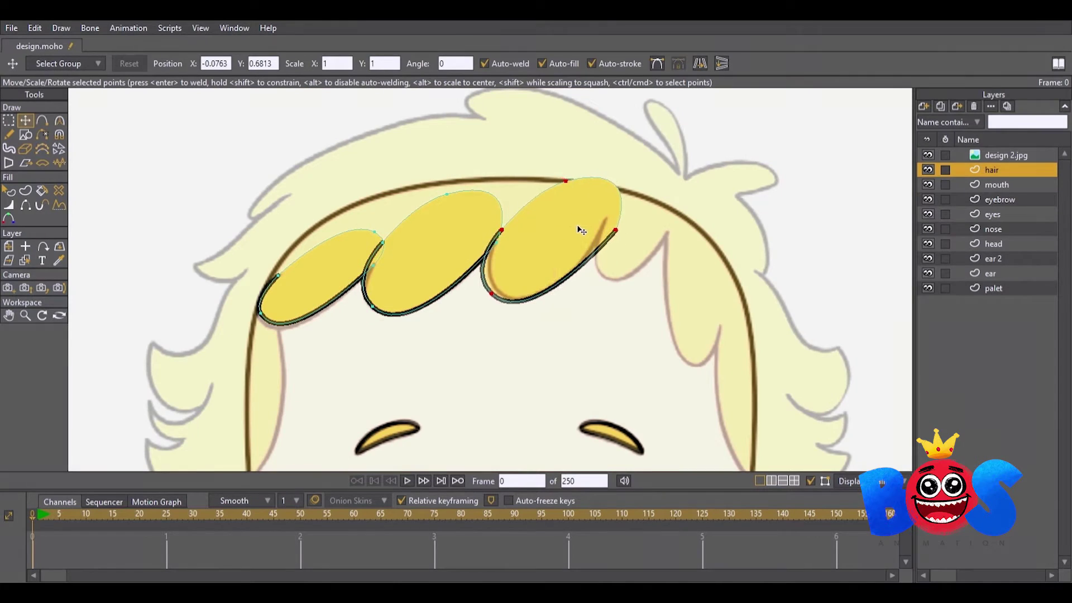
pyautogui.scroll(-1, 578, 233)
pyautogui.click(495, 306)
pyautogui.press('c')
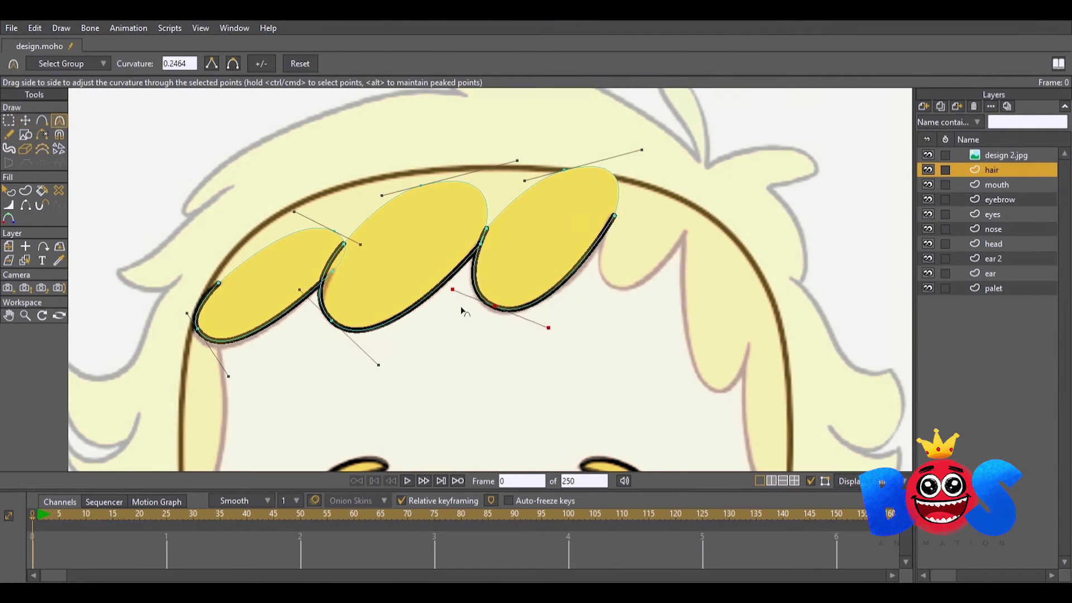
pyautogui.press('t')
pyautogui.scroll(-2, 509, 176)
# - Paste a fourth oval to the right and stretch it down into a long lock
pyautogui.doubleClick(507, 227)
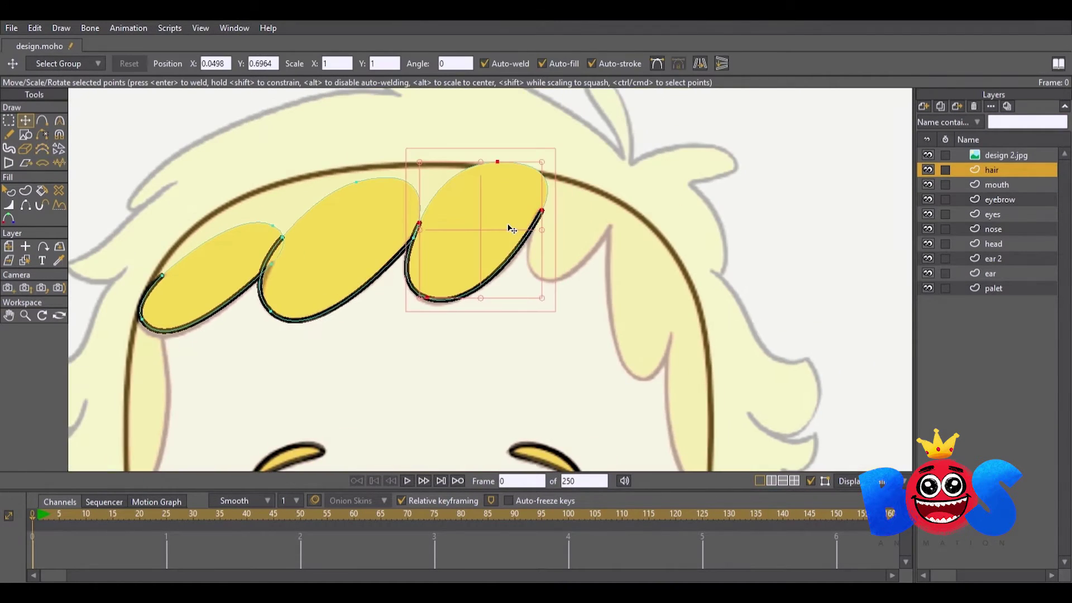
pyautogui.hotkey('ctrl', 'c')
pyautogui.hotkey('ctrl', 'v')
pyautogui.moveTo(508, 227)
pyautogui.mouseDown()
pyautogui.moveTo(618, 204)
pyautogui.moveTo(585, 167)
pyautogui.mouseUp()
pyautogui.click(606, 234)
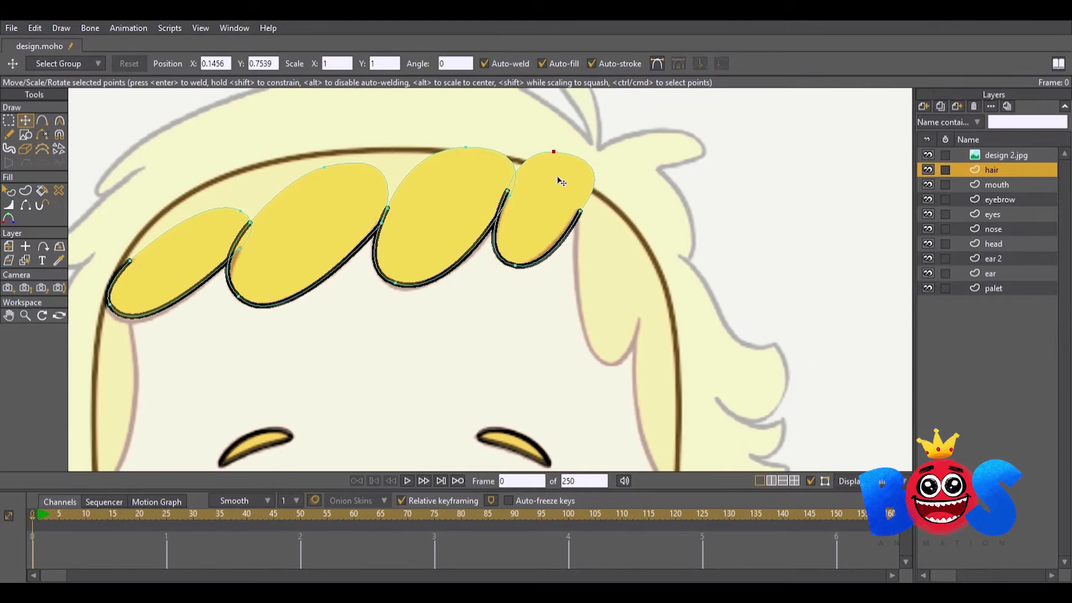
pyautogui.moveTo(549, 213)
pyautogui.mouseDown()
pyautogui.moveTo(622, 203)
pyautogui.moveTo(648, 327)
pyautogui.mouseUp()
# - Move the long lock down beside the face and sharpen its top point into a corner
pyautogui.click(587, 266)
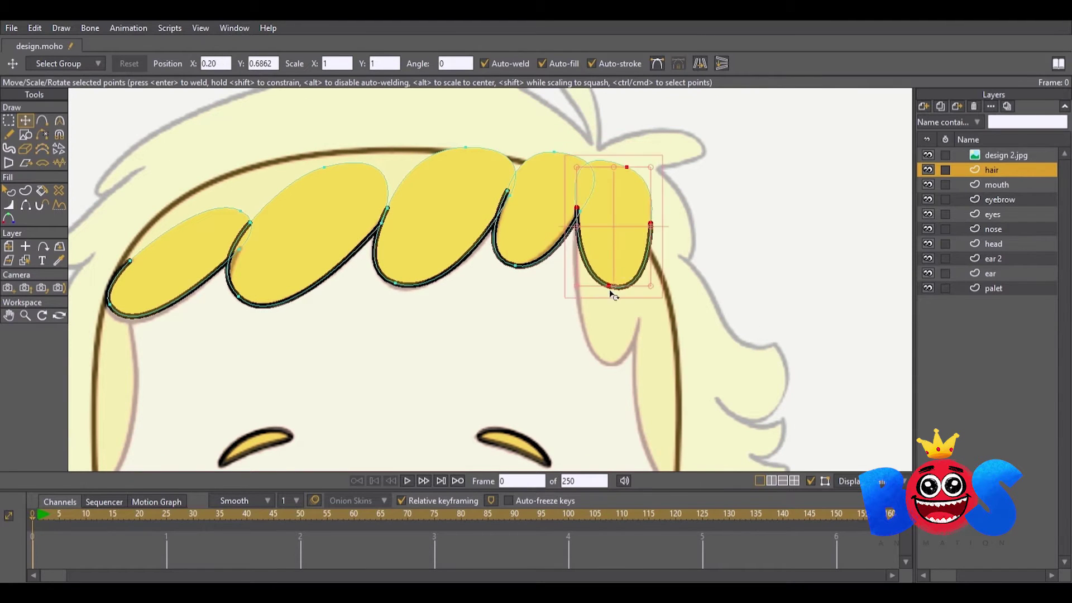
pyautogui.press('c')
pyautogui.click(607, 366)
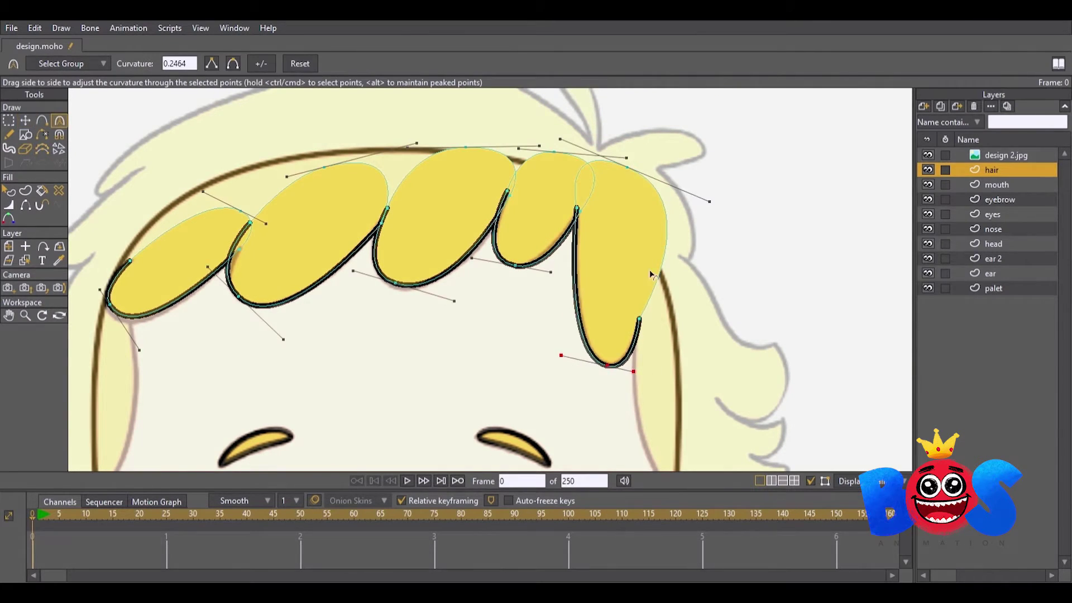
pyautogui.press('t')
pyautogui.scroll(-2, 598, 168)
pyautogui.moveTo(598, 168); pyautogui.dragTo(621, 263)
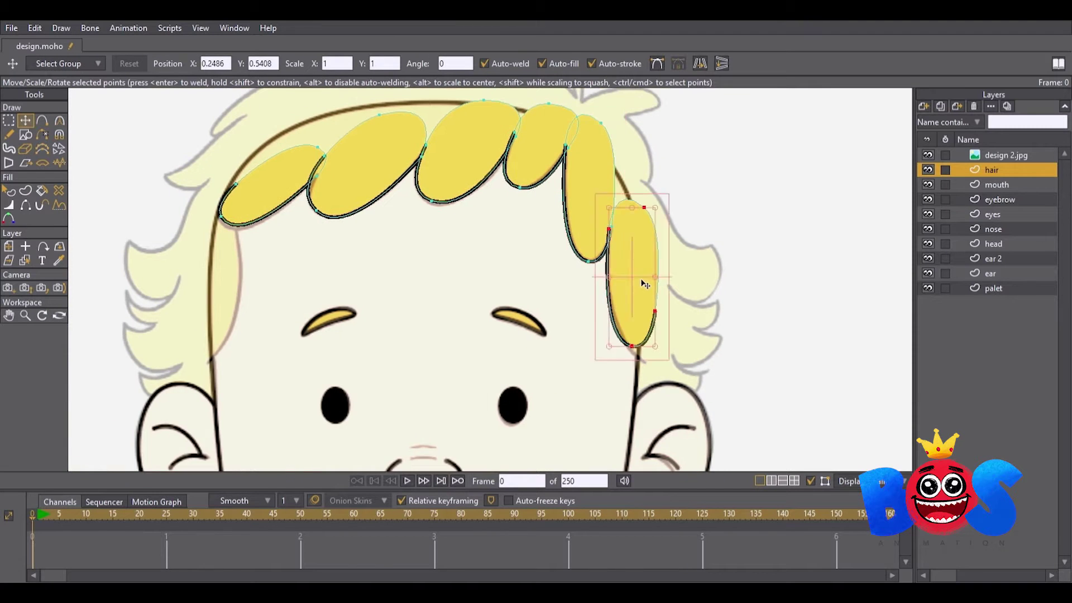
pyautogui.scroll(2, 659, 323)
pyautogui.press('c')
pyautogui.scroll(2, 633, 276)
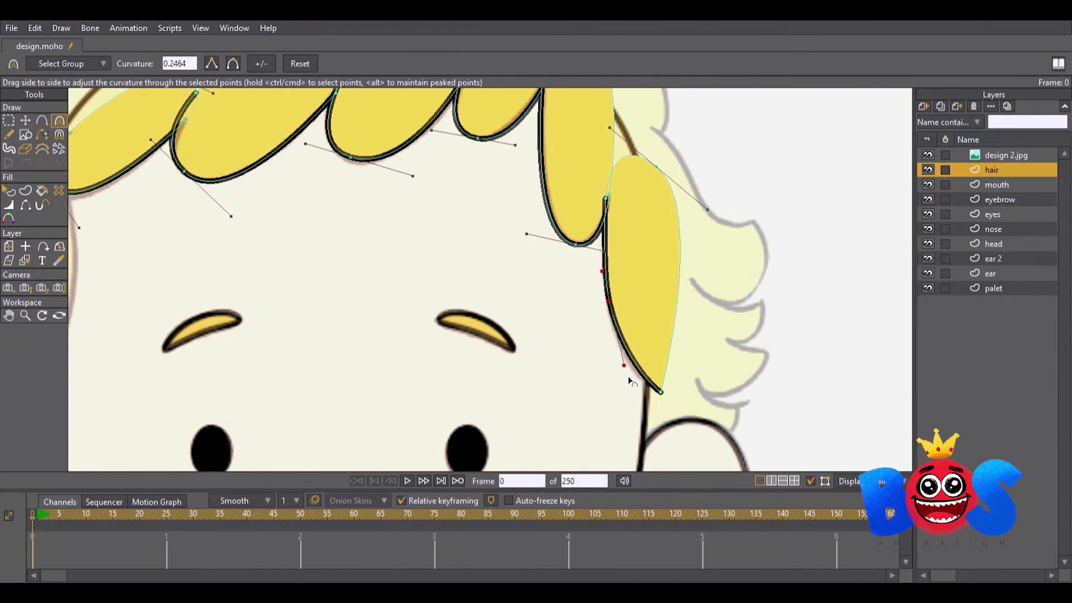
pyautogui.keyDown('ctrl'); pyautogui.click(604, 216); pyautogui.keyUp('ctrl')
pyautogui.moveTo(604, 216); pyautogui.dragTo(608, 295)
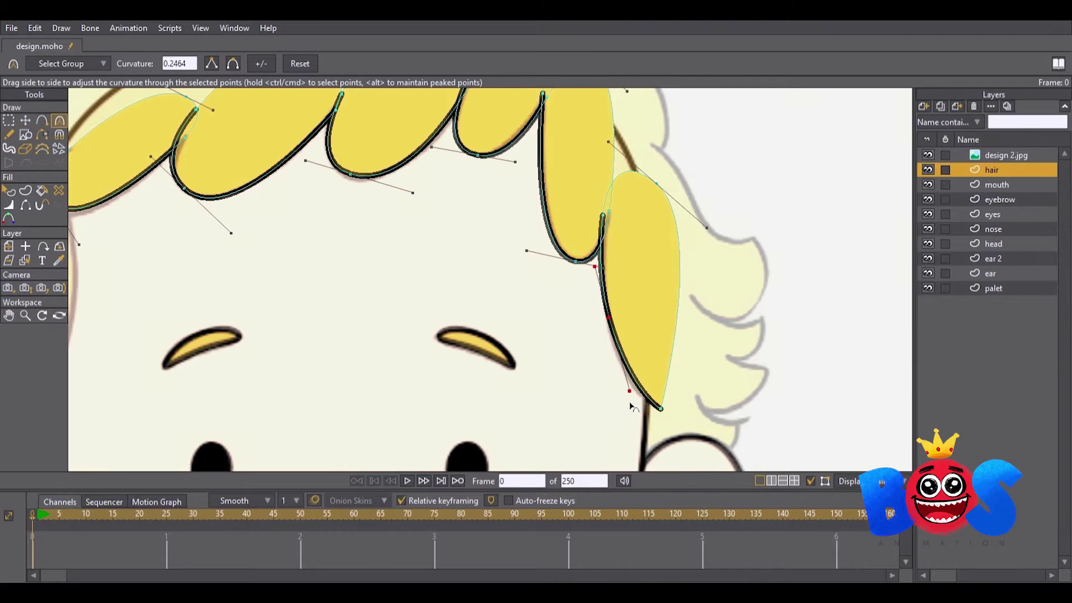
# - Copy the long hair lock and place the duplicate on the head's left side
pyautogui.press('q')
pyautogui.scroll(-2, 664, 280)
pyautogui.click(597, 205)
pyautogui.scroll(-2, 249, 178)
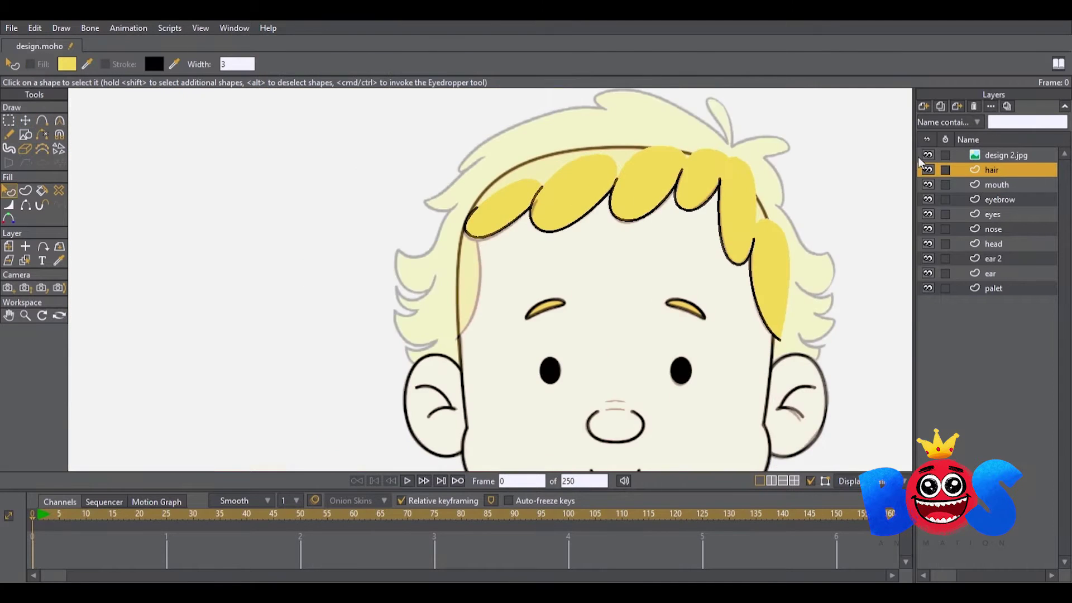
pyautogui.scroll(1, 443, 254)
pyautogui.scroll(1, 462, 263)
pyautogui.press('t')
pyautogui.hotkey('ctrl', 'c')
pyautogui.hotkey('ctrl', 'v')
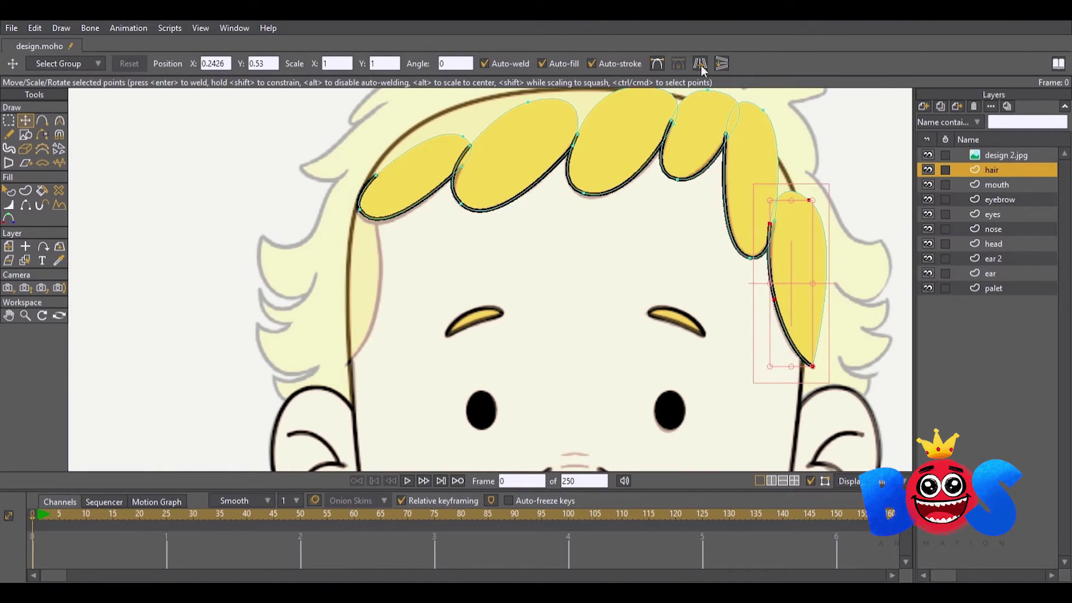
pyautogui.moveTo(800, 263); pyautogui.dragTo(352, 284)
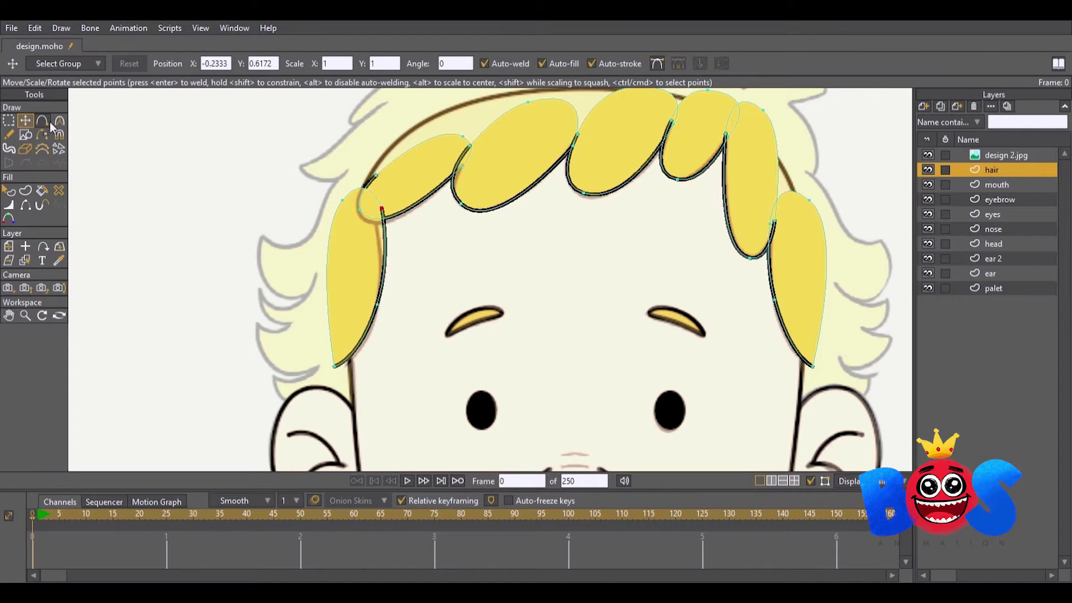
# - Clear the shape selection and shift the view toward the head's left side
pyautogui.press('q')
pyautogui.click(100, 187)
pyautogui.scroll(-2, 432, 178)
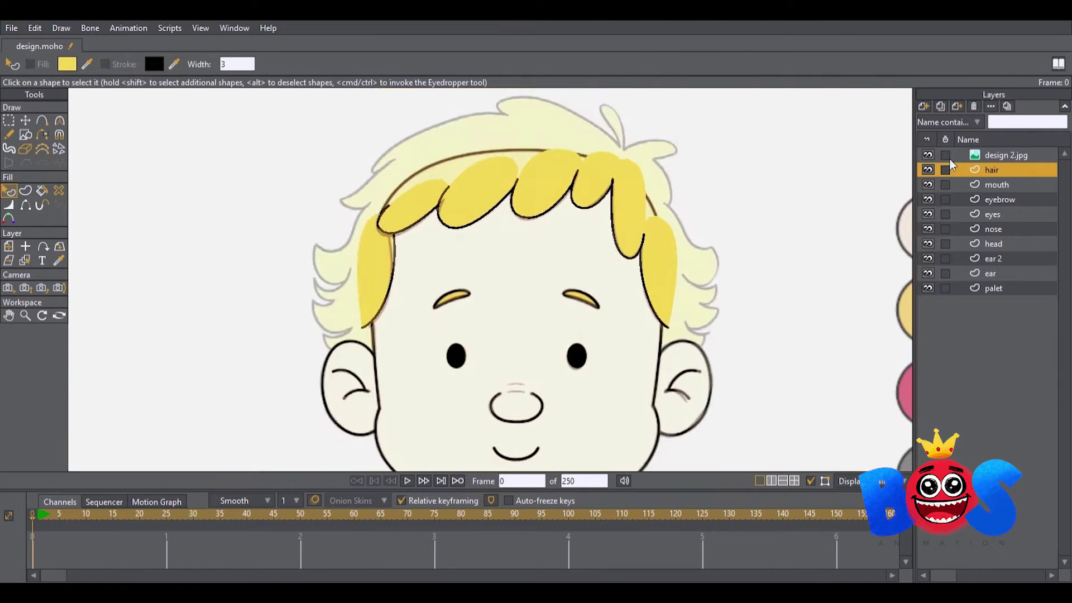
pyautogui.scroll(2, 433, 177)
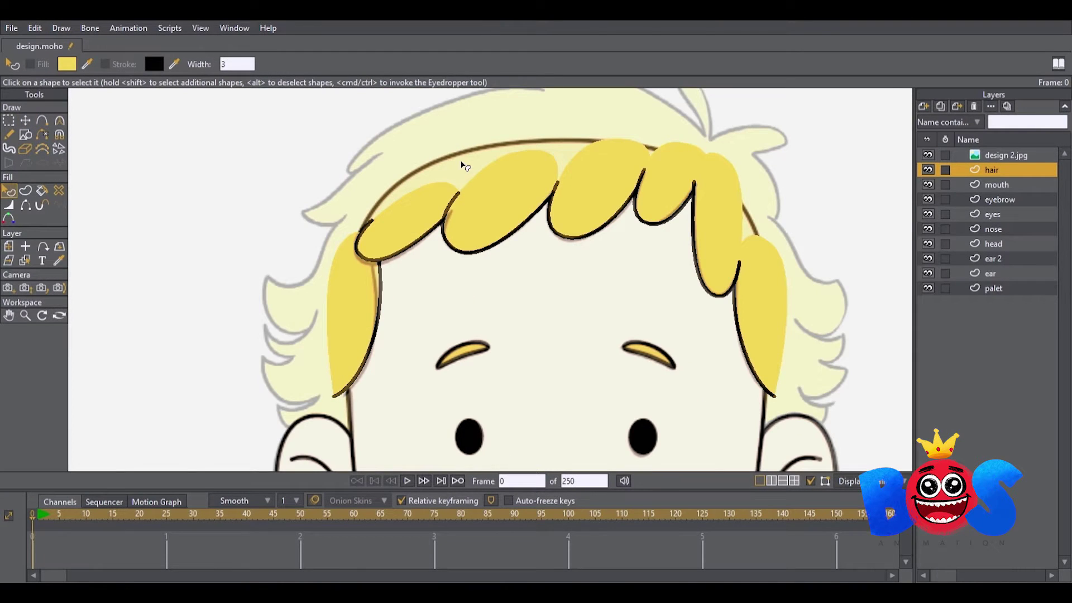
pyautogui.moveTo(413, 271); pyautogui.dragTo(498, 258)
pyautogui.scroll(1, 457, 321)
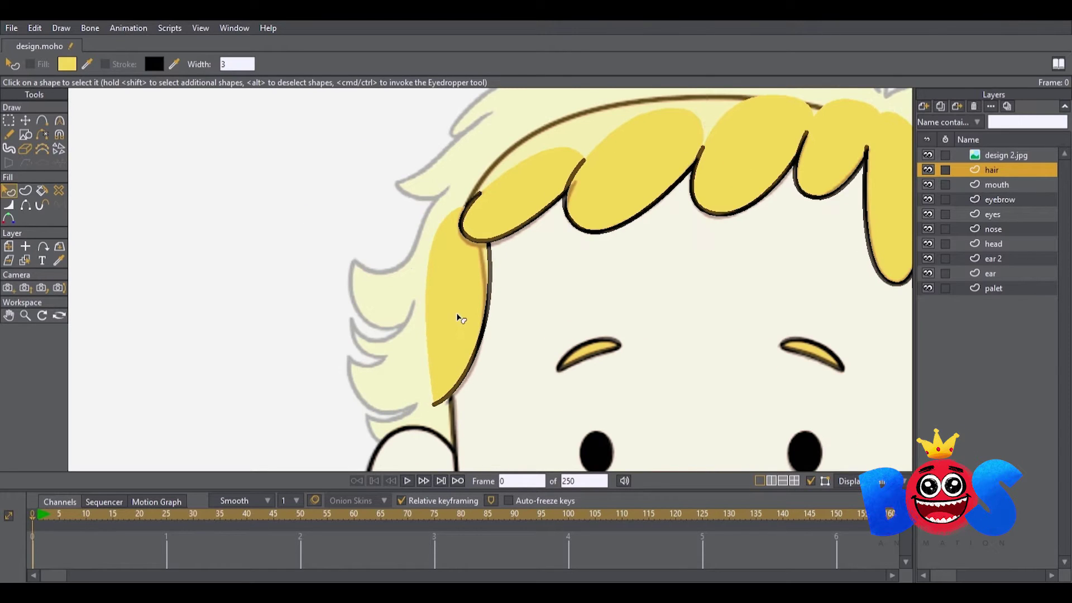
# - Curve the left lock's straight outer edges and pull its edge points up into a new spike
pyautogui.press('t')
pyautogui.press('c')
pyautogui.scroll(2, 523, 269)
pyautogui.scroll(1, 512, 303)
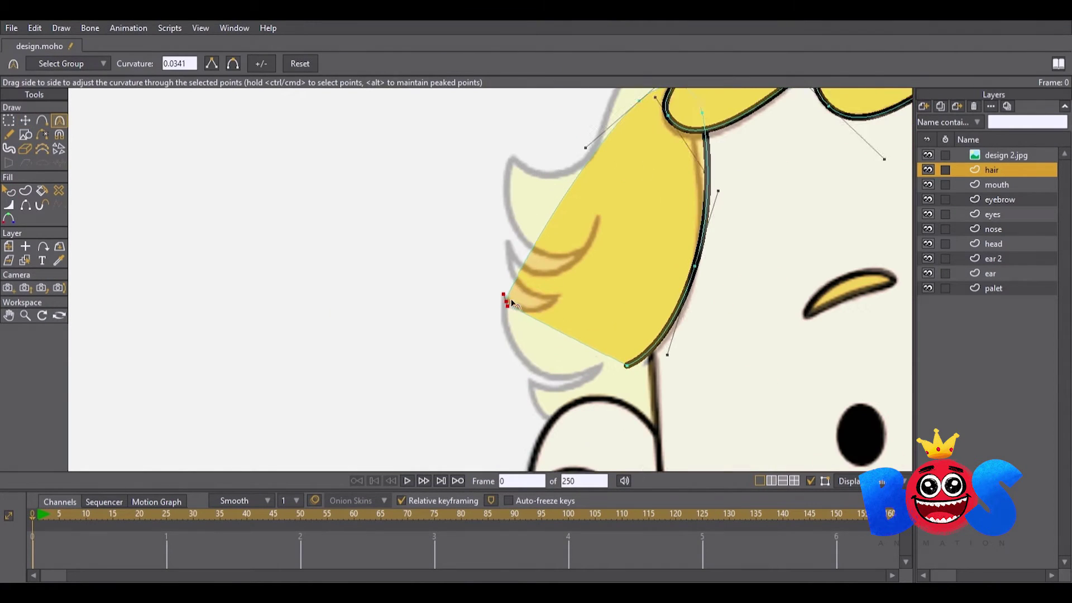
pyautogui.moveTo(511, 302); pyautogui.dragTo(547, 366)
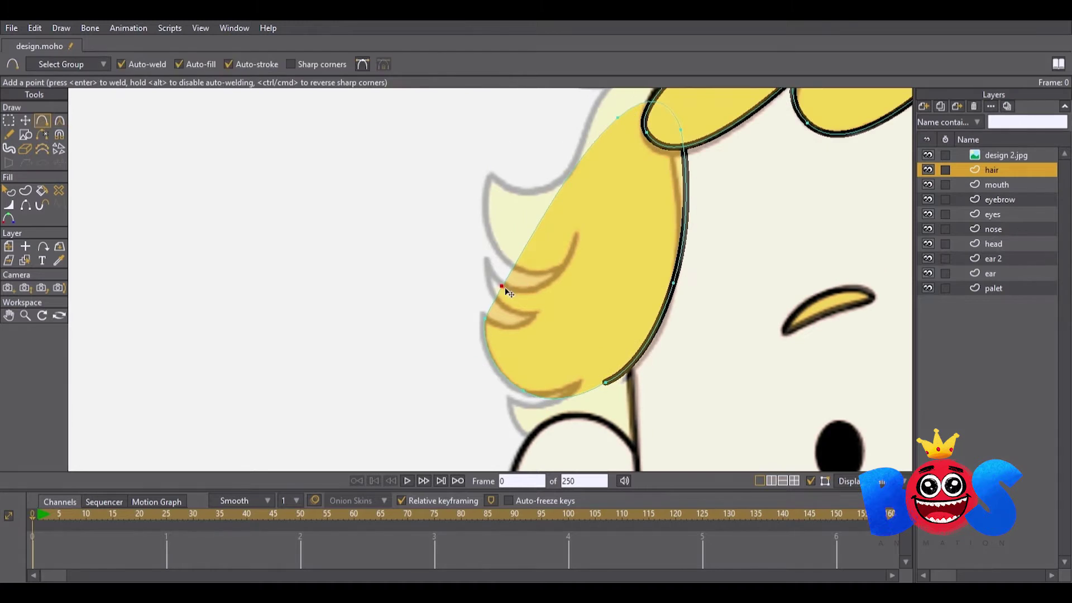
pyautogui.press('t')
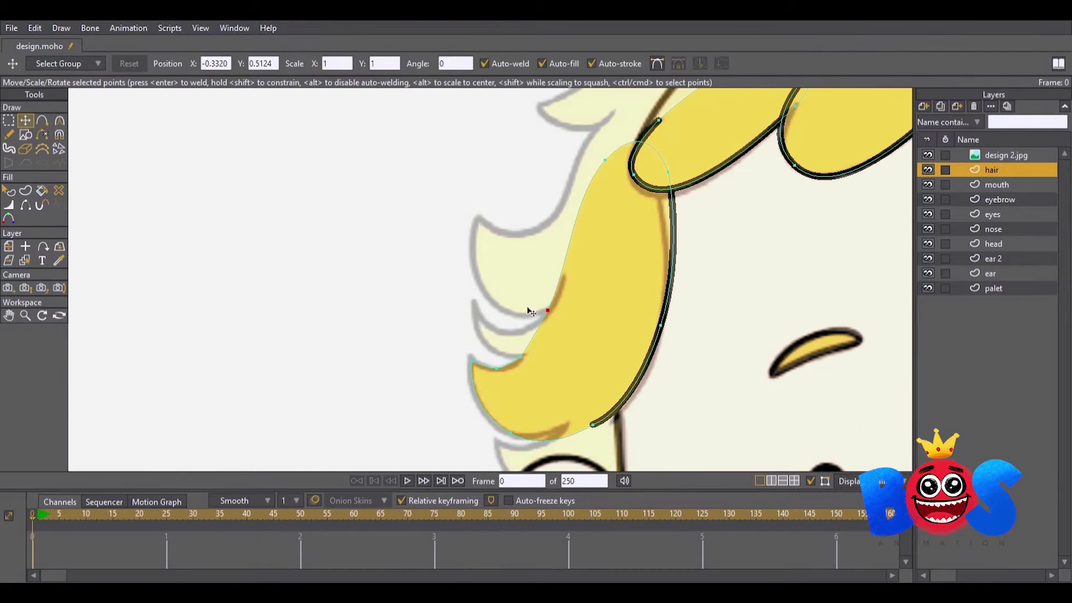
pyautogui.press('c')
pyautogui.press('t')
pyautogui.press('c')
pyautogui.press('t')
pyautogui.click(590, 348)
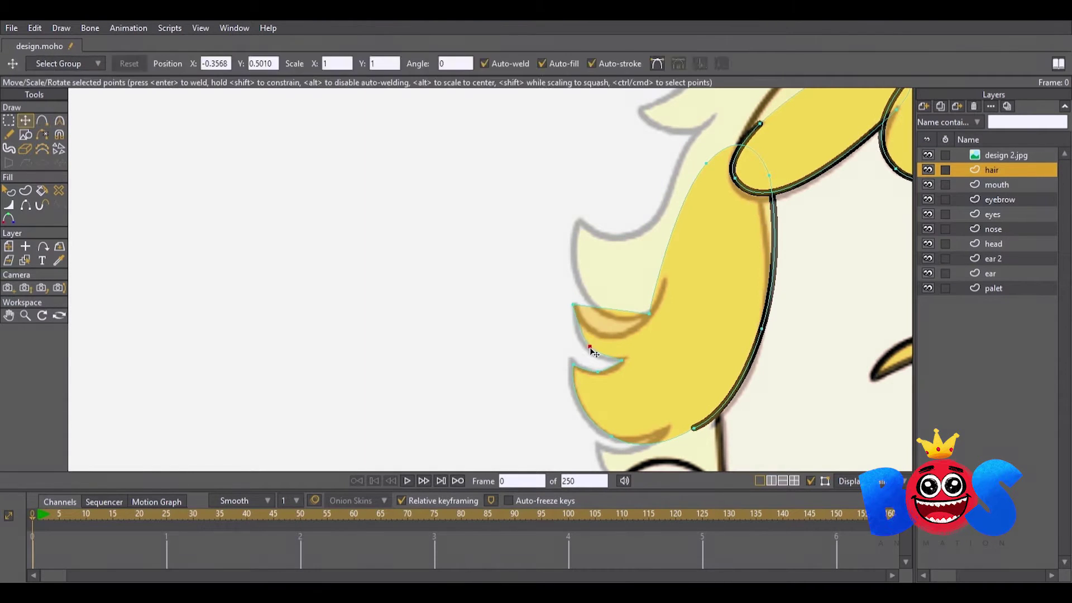
pyautogui.press('c')
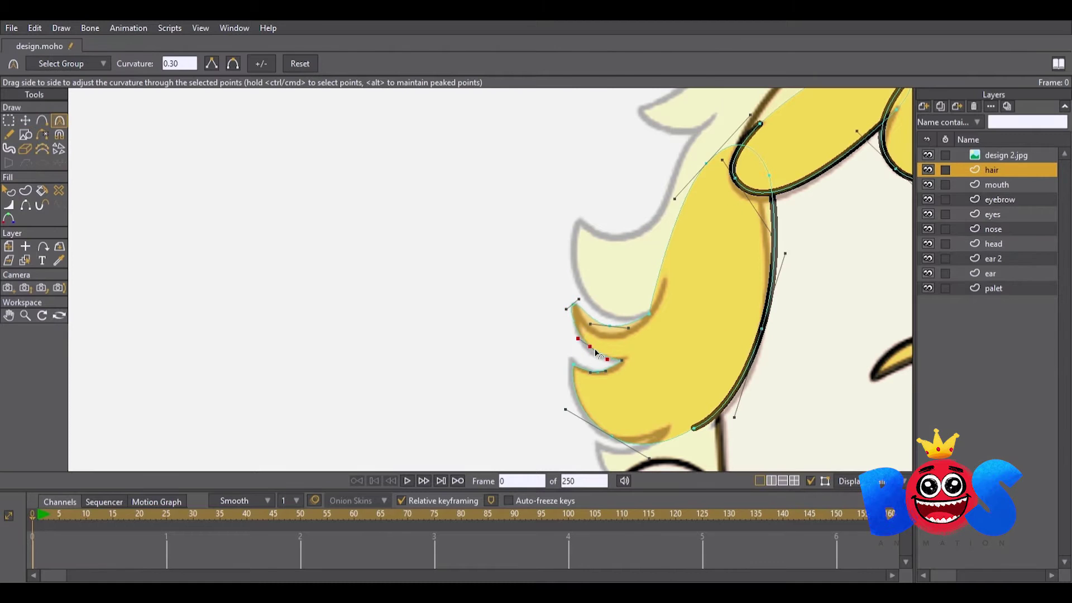
pyautogui.press('t')
pyautogui.press('c')
pyautogui.press('t')
pyautogui.moveTo(580, 396); pyautogui.dragTo(566, 271)
# - Add a point on the lower hair edge and reshape the left hair's upper spike and lower curve
pyautogui.press('c')
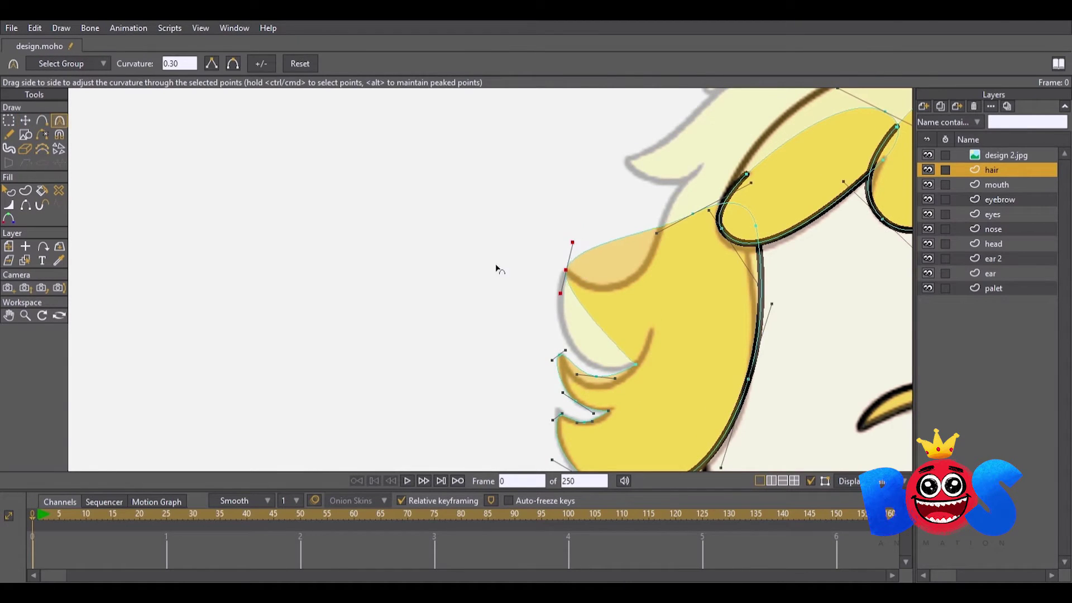
pyautogui.press('a')
pyautogui.moveTo(598, 314); pyautogui.dragTo(578, 346)
pyautogui.click(60, 120)
pyautogui.press('t')
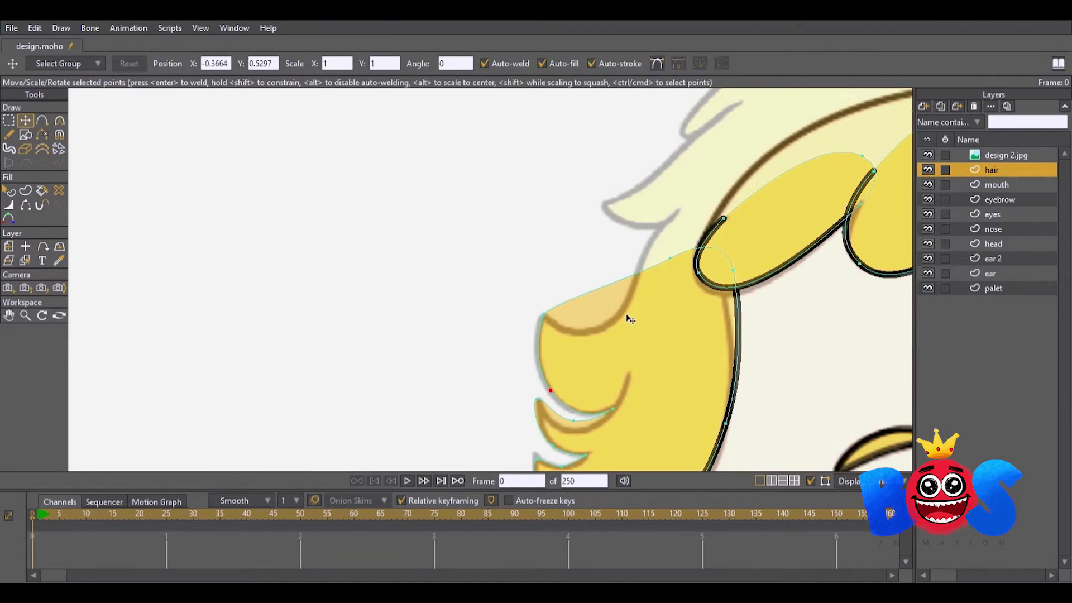
pyautogui.moveTo(614, 279); pyautogui.dragTo(707, 212)
pyautogui.press('c')
pyautogui.scroll(-2, 653, 234)
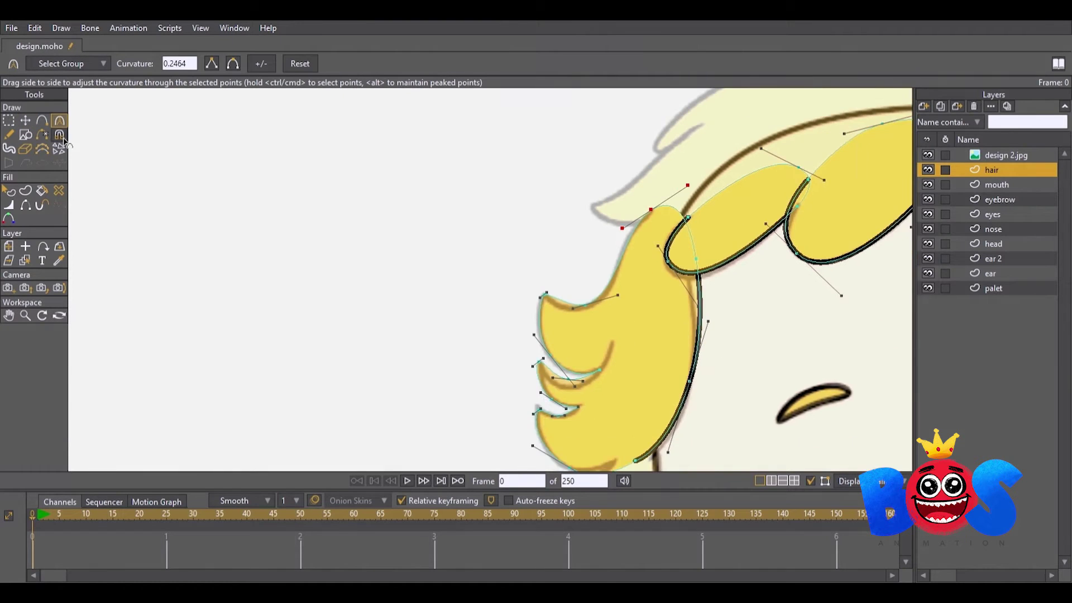
pyautogui.press('h')
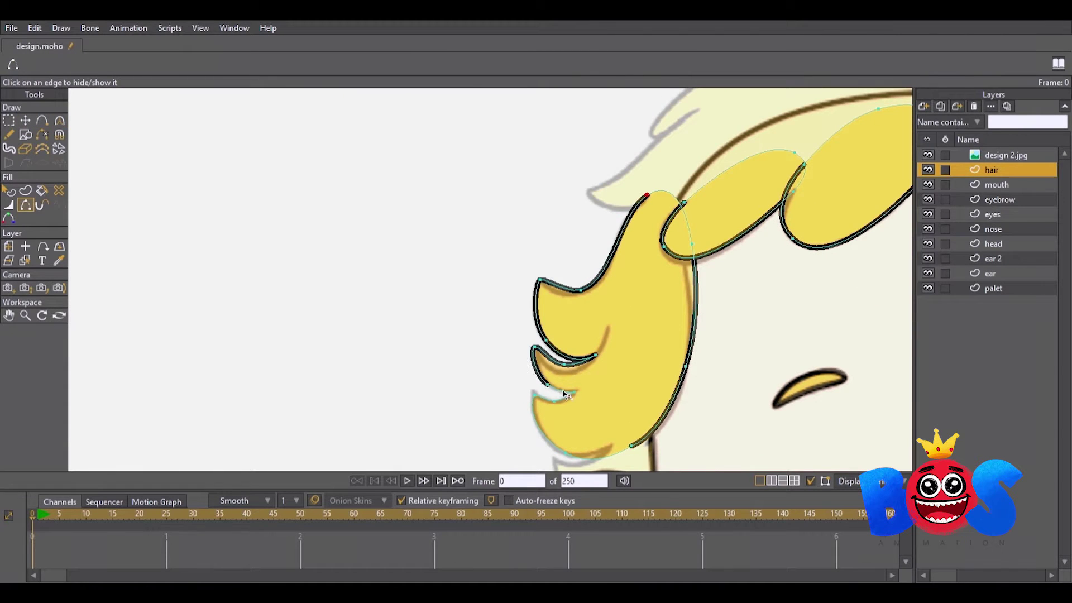
pyautogui.scroll(2, 592, 404)
pyautogui.press('t')
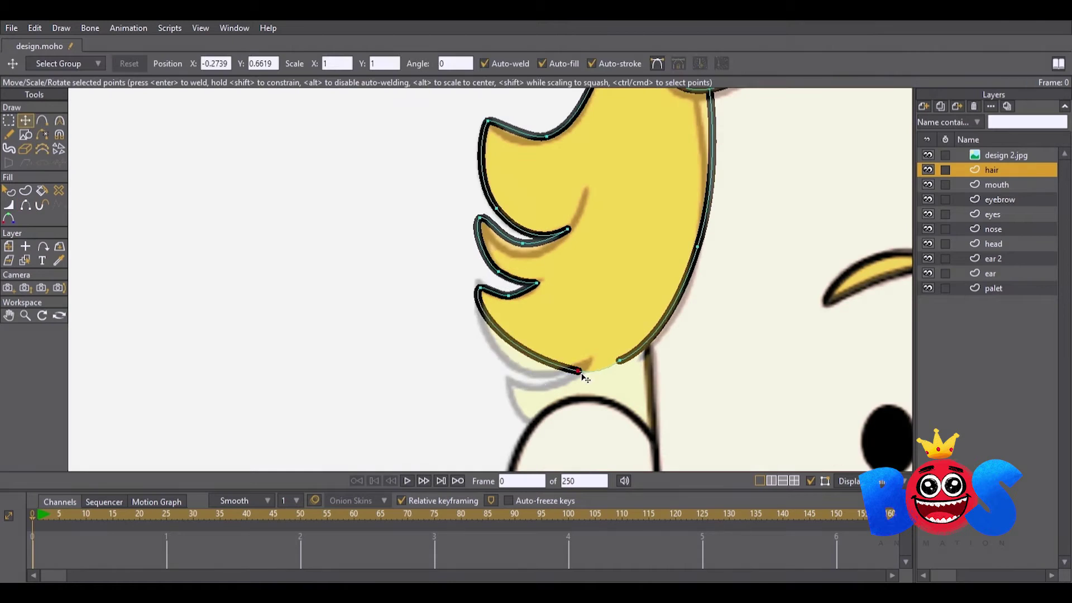
pyautogui.moveTo(582, 370); pyautogui.dragTo(592, 363)
pyautogui.press('c')
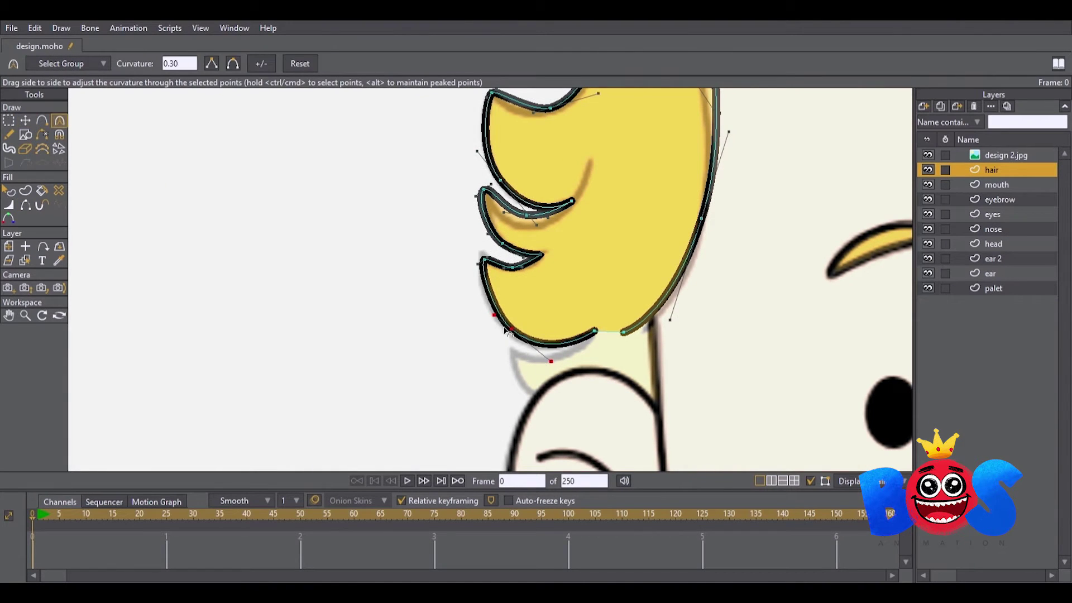
pyautogui.keyDown('ctrl'); pyautogui.click(510, 269); pyautogui.keyUp('ctrl')
pyautogui.press('t')
pyautogui.scroll(-5, 725, 276)
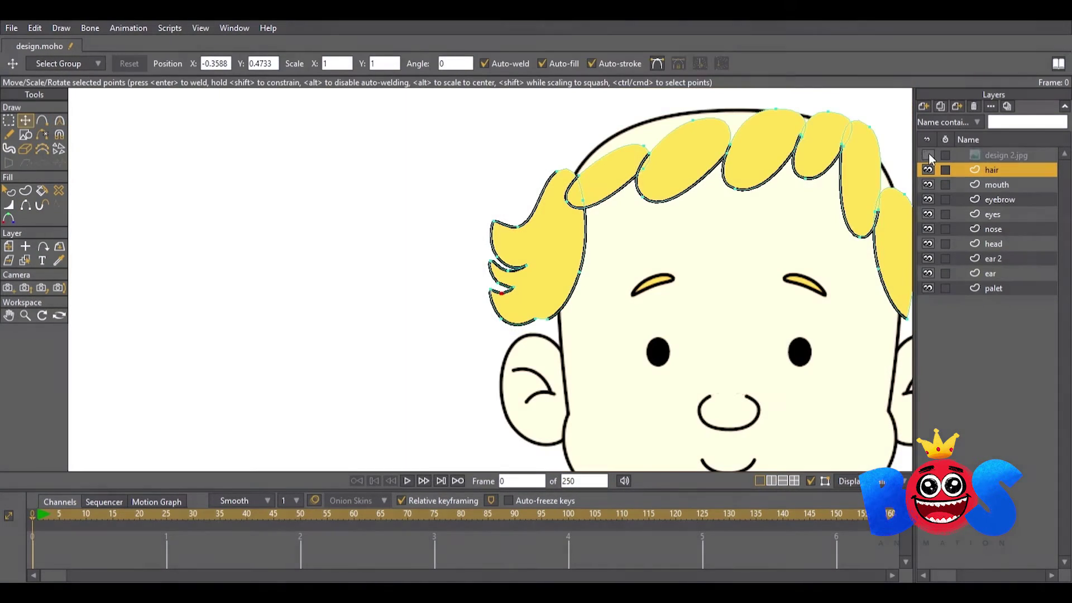
# - Copy the left hair strands, flip the copy horizontally, and place it on the right side
pyautogui.moveTo(305, 187); pyautogui.dragTo(422, 363)
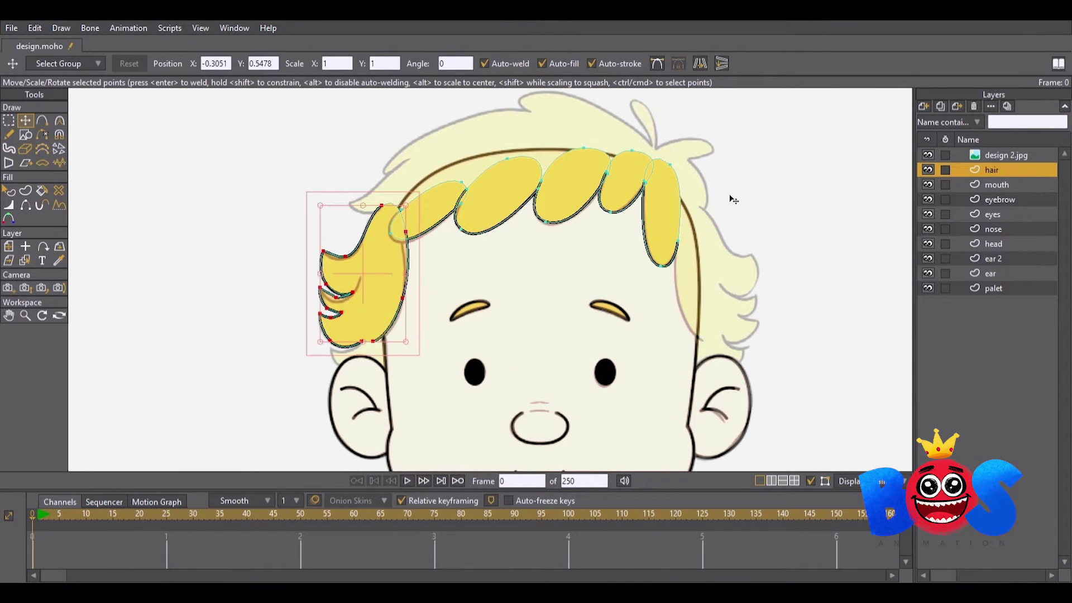
pyautogui.hotkey('ctrl', 'c')
pyautogui.hotkey('ctrl', 'v')
pyautogui.click(700, 63)
pyautogui.moveTo(362, 279); pyautogui.dragTo(714, 279)
pyautogui.scroll(3, 640, 258)
# - Draw a rectangle over the top of the hair and bend it to a left tip along the bangs
pyautogui.press('r')
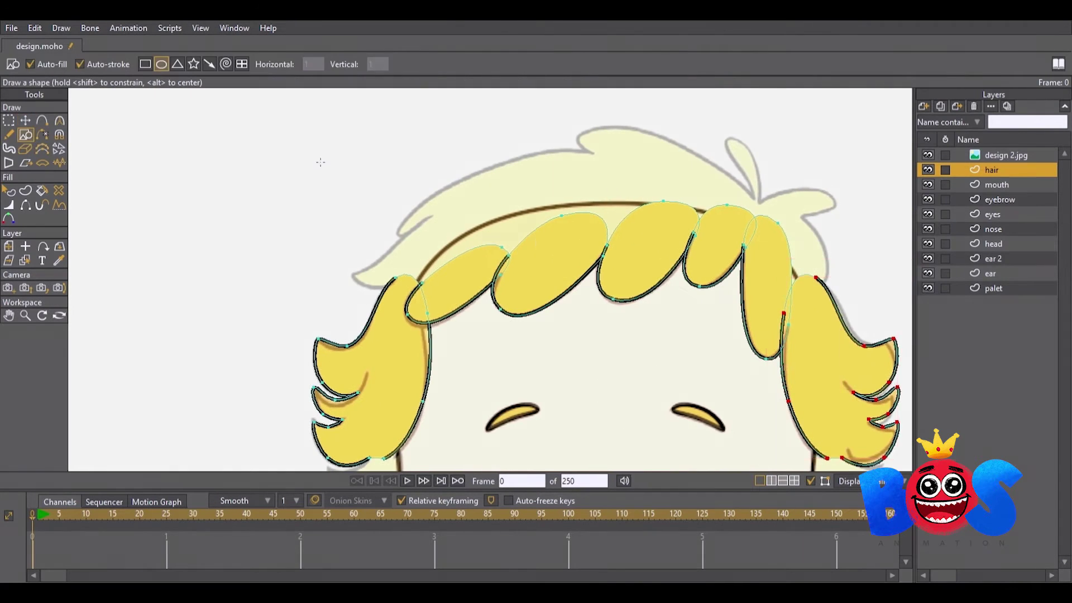
pyautogui.moveTo(540, 236)
pyautogui.mouseDown()
pyautogui.moveTo(638, 285)
pyautogui.moveTo(398, 251)
pyautogui.moveTo(425, 312)
pyautogui.mouseUp()
pyautogui.press('t')
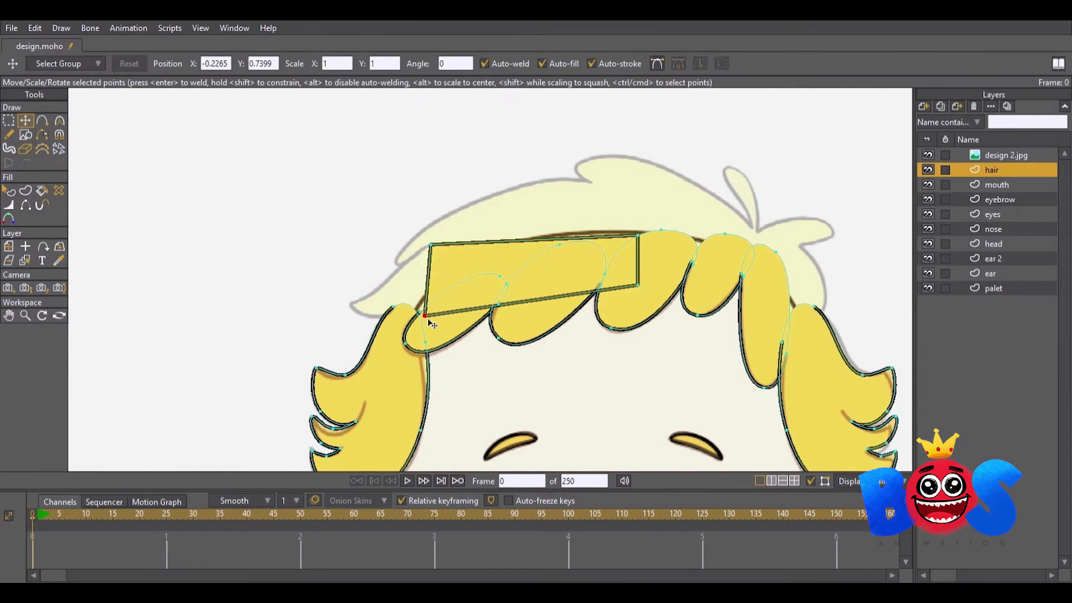
pyautogui.scroll(2, 502, 279)
pyautogui.press('c')
pyautogui.scroll(2, 562, 321)
pyautogui.press('t')
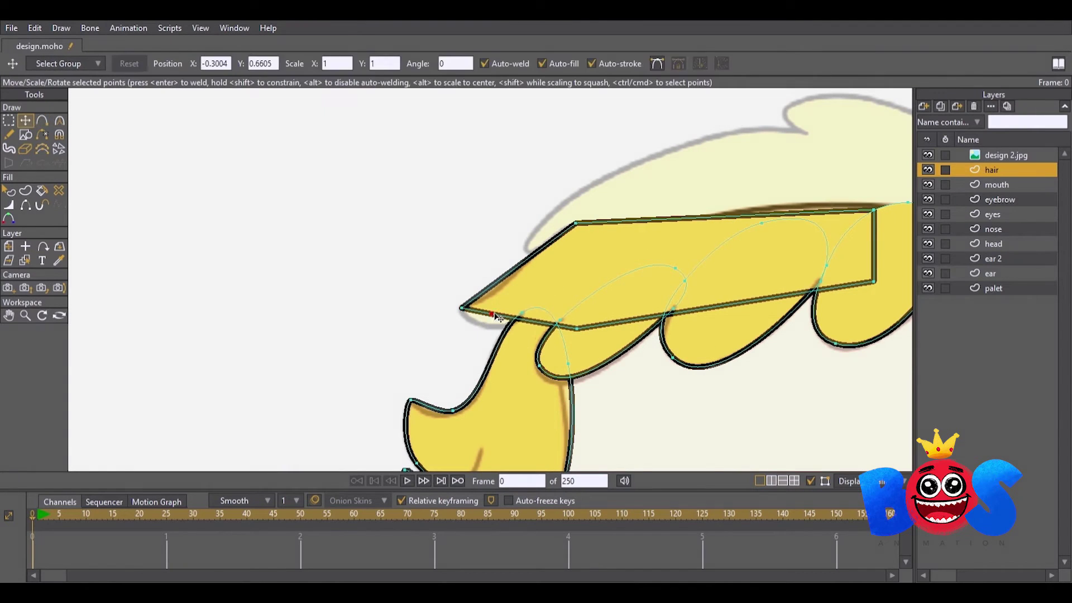
pyautogui.moveTo(486, 328); pyautogui.dragTo(500, 290)
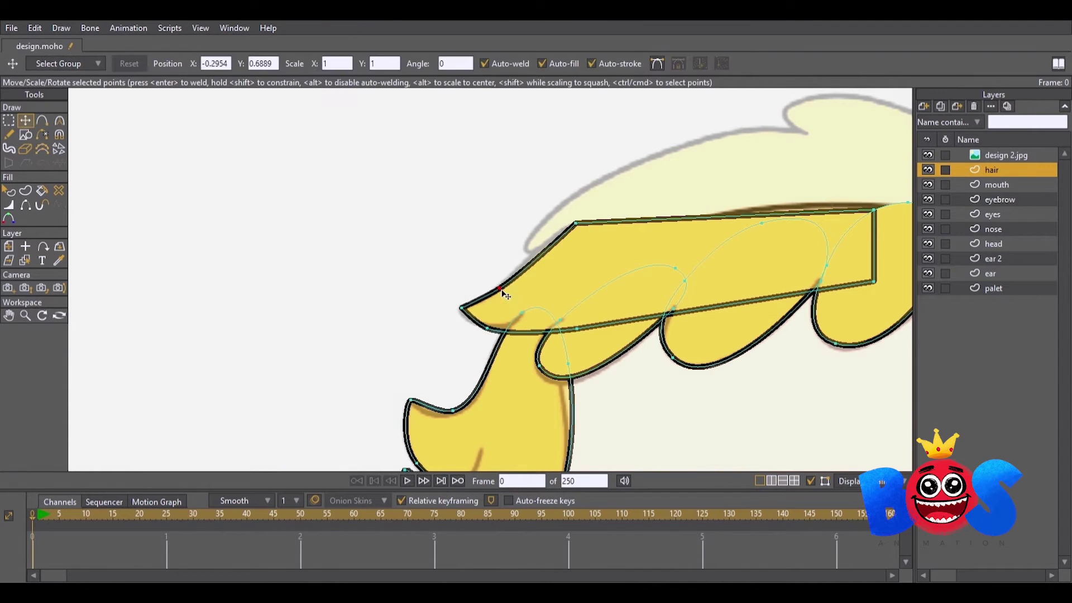
pyautogui.click(58, 123)
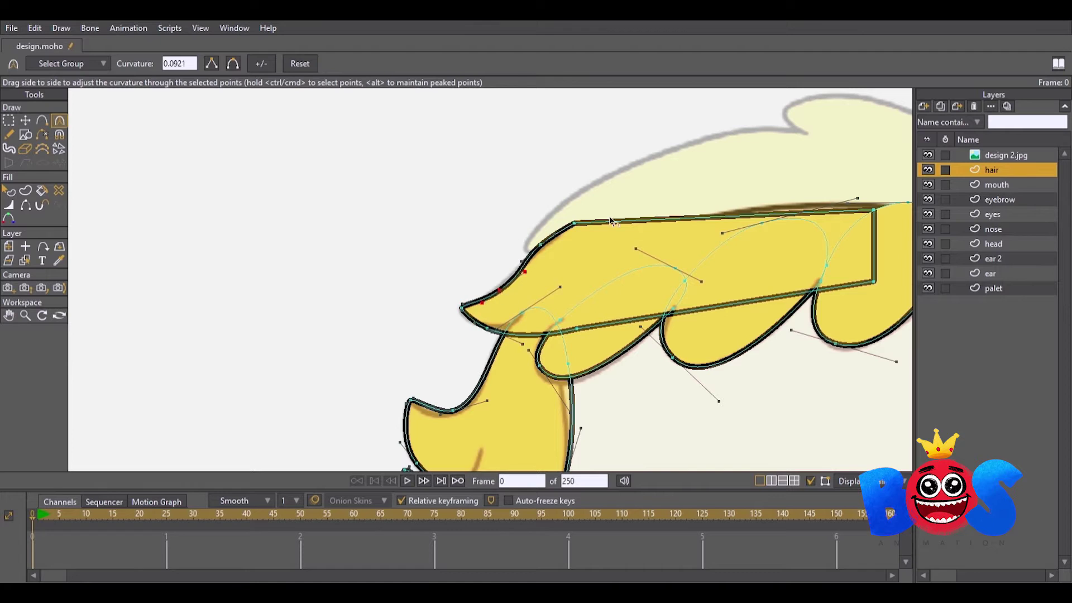
pyautogui.press('t')
pyautogui.moveTo(474, 323); pyautogui.dragTo(537, 329)
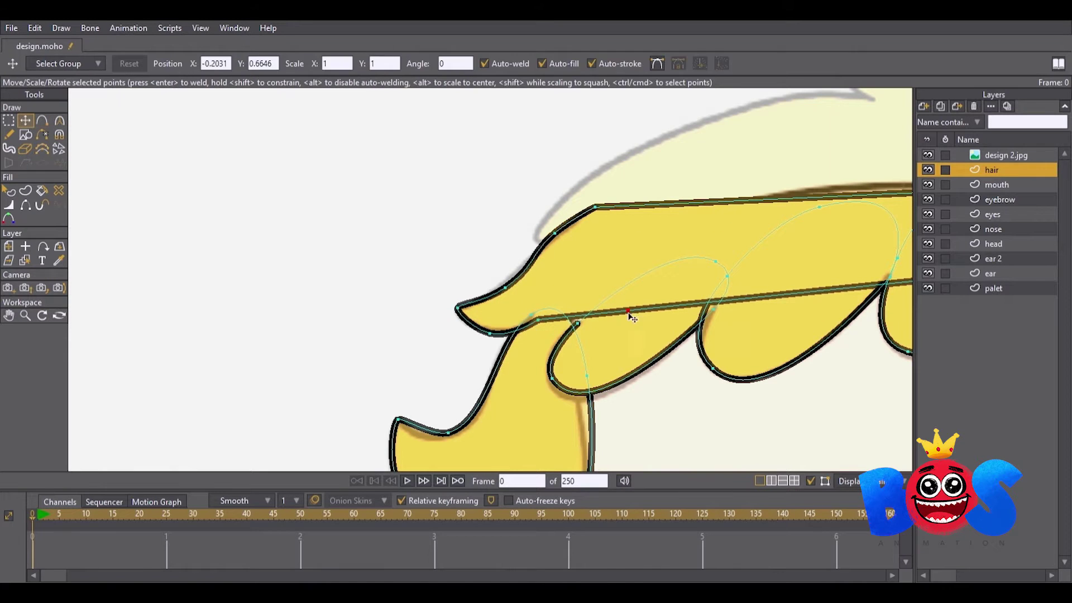
# - Add a point to bend the hairline up and stretch the hair block toward the crown
pyautogui.scroll(-1, 620, 315)
pyautogui.scroll(-1, 614, 314)
pyautogui.press('a')
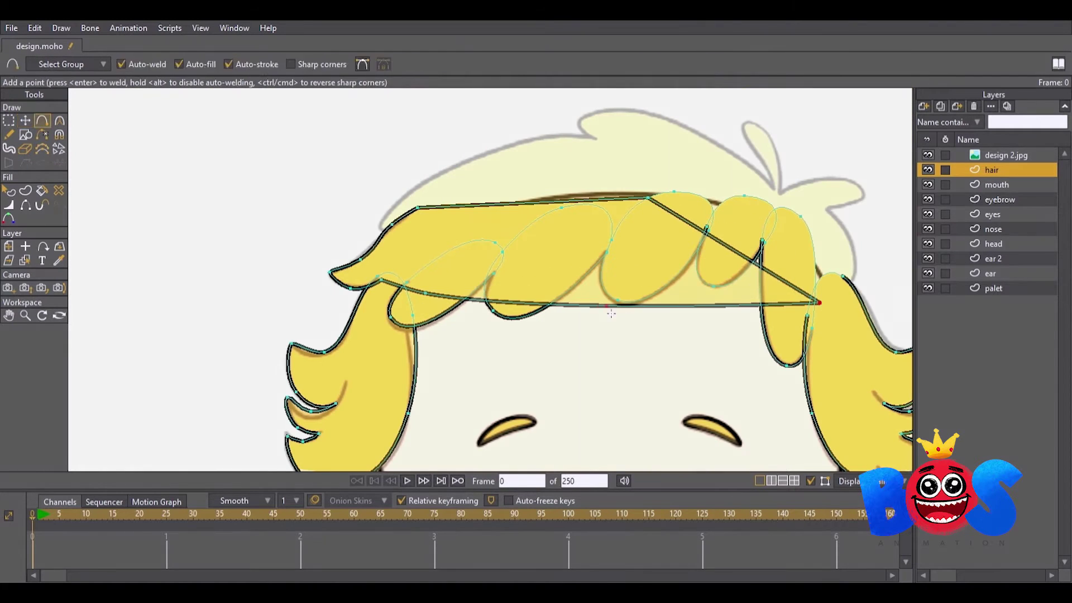
pyautogui.press('t')
pyautogui.moveTo(611, 314); pyautogui.dragTo(598, 243)
pyautogui.scroll(1, 458, 297)
pyautogui.press('a')
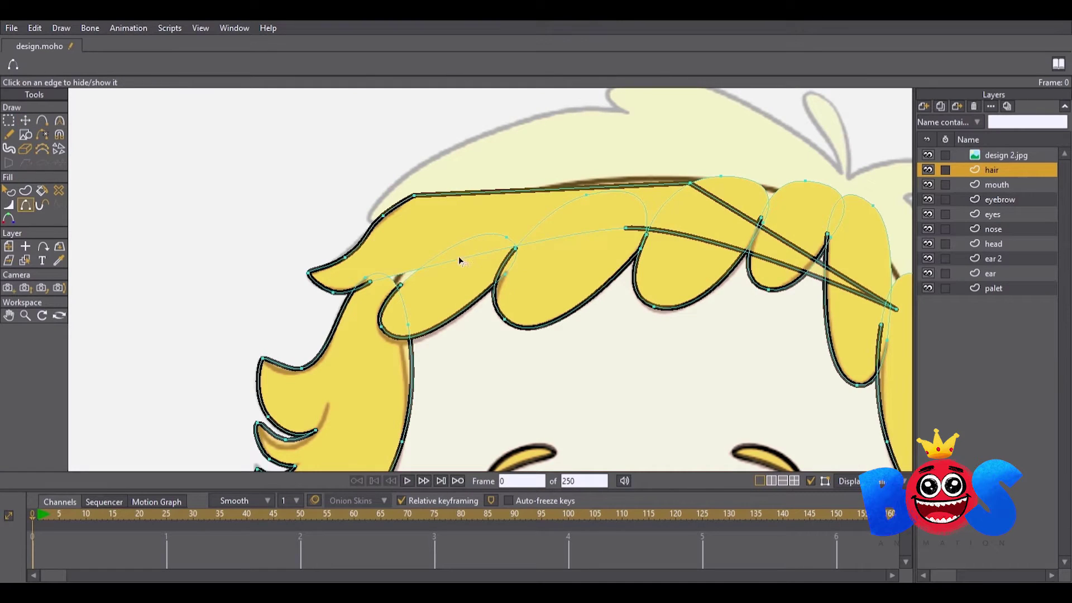
pyautogui.scroll(1, 458, 256)
pyautogui.press('t')
pyautogui.moveTo(804, 334); pyautogui.dragTo(816, 320)
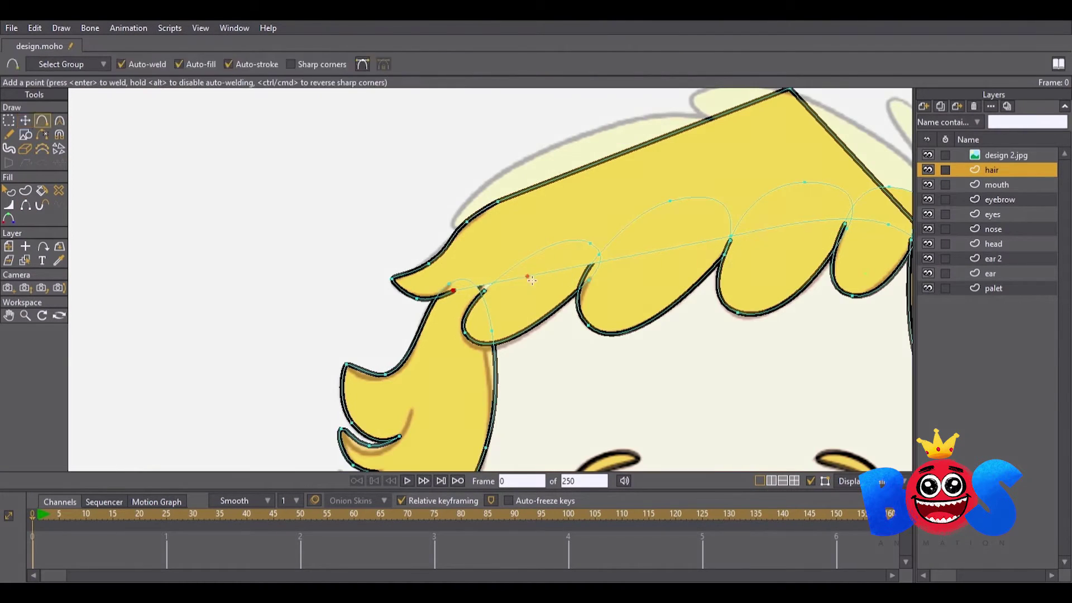
# - Adjust the curvature of points along the top hair shape's edge
pyautogui.click(60, 120)
pyautogui.press('t')
pyautogui.click(633, 252)
pyautogui.press('c')
pyautogui.scroll(-2, 519, 240)
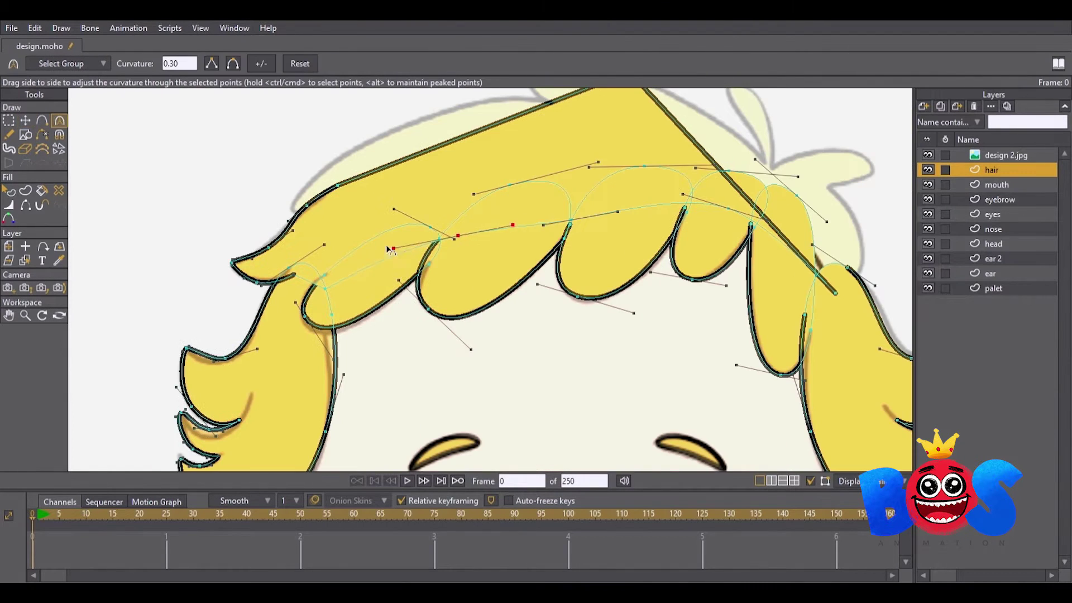
pyautogui.press('t')
pyautogui.click(728, 208)
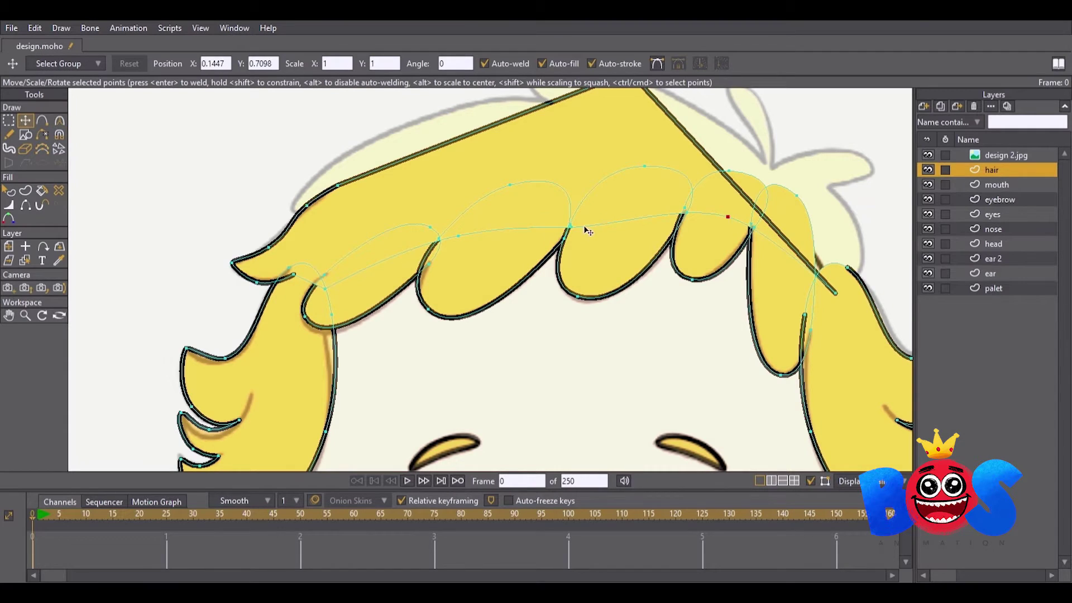
# - Select each hair lobe, the right side piece, and the new top hair shape to check them
pyautogui.press('q')
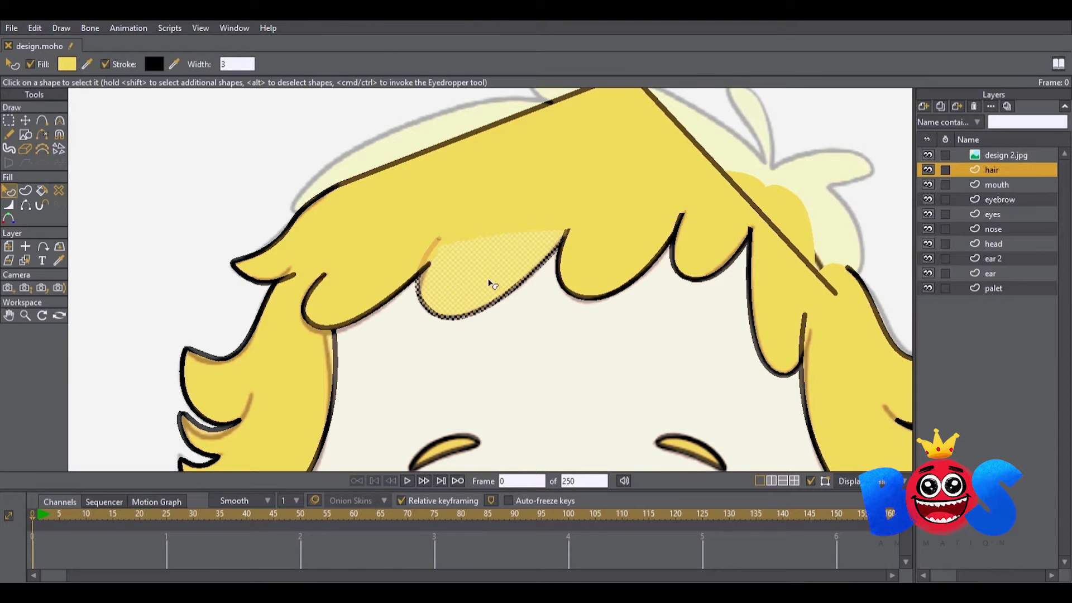
pyautogui.click(610, 264)
pyautogui.click(708, 240)
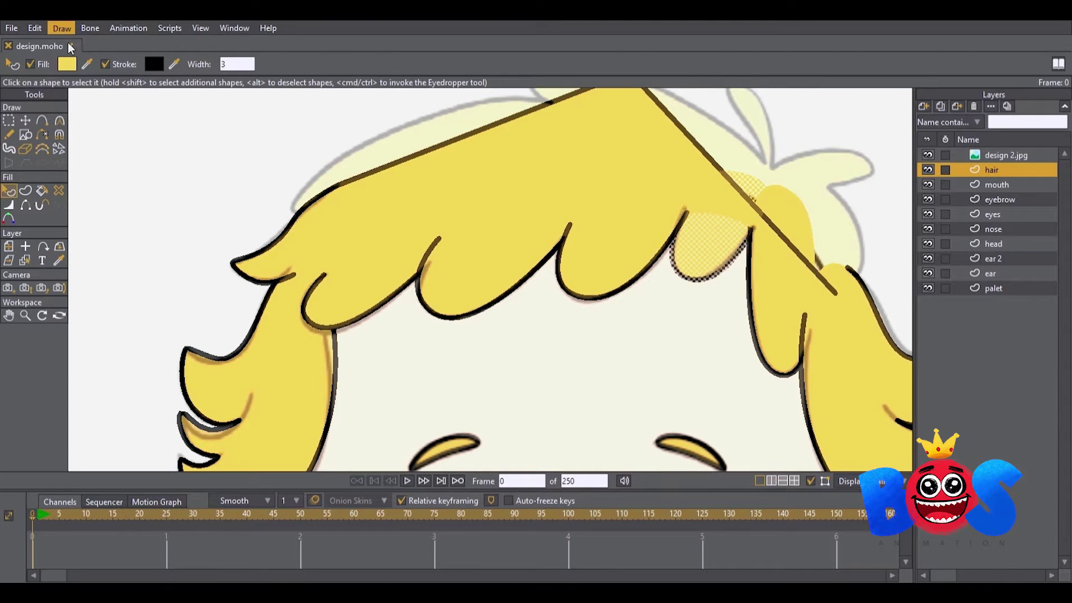
pyautogui.click(783, 200)
pyautogui.scroll(-3, 810, 267)
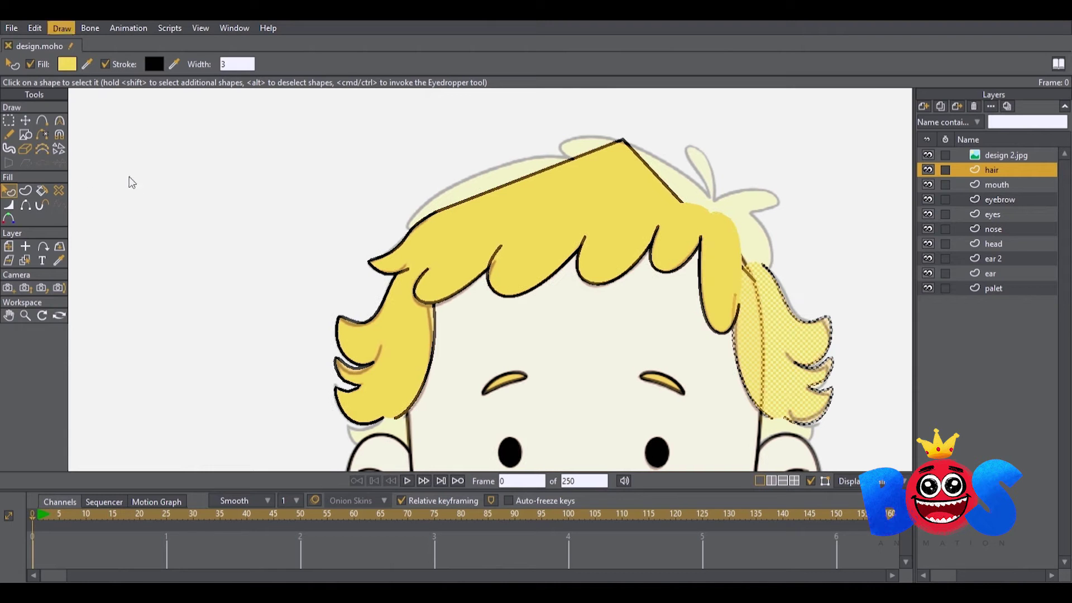
pyautogui.click(624, 194)
pyautogui.click(720, 245)
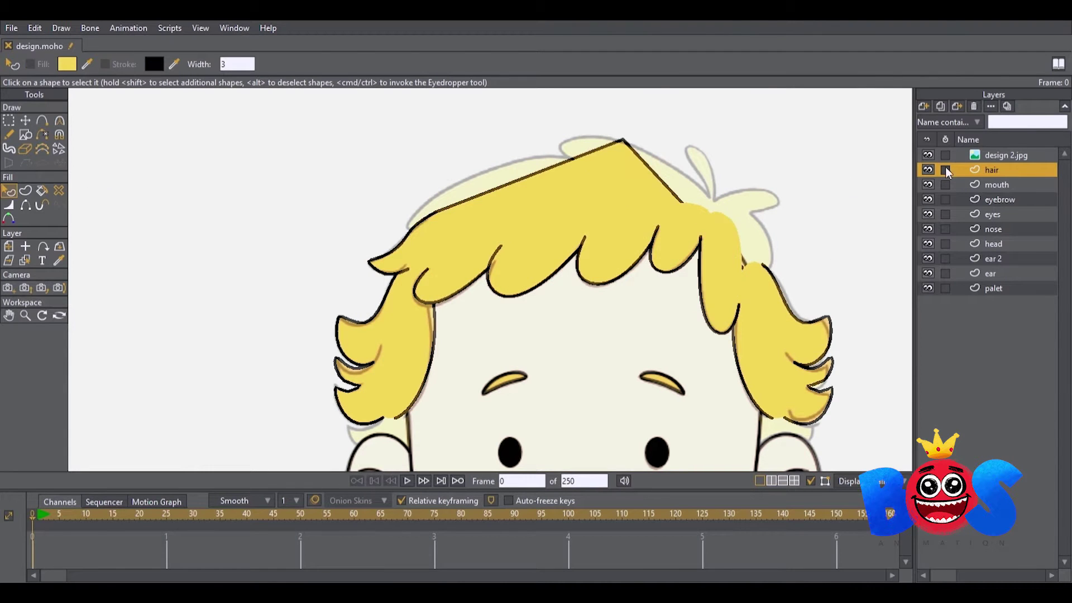
# - Pull a spike from the hair's top edge, round the top, and form a spiky tuft
pyautogui.press('a')
pyautogui.scroll(3, 530, 212)
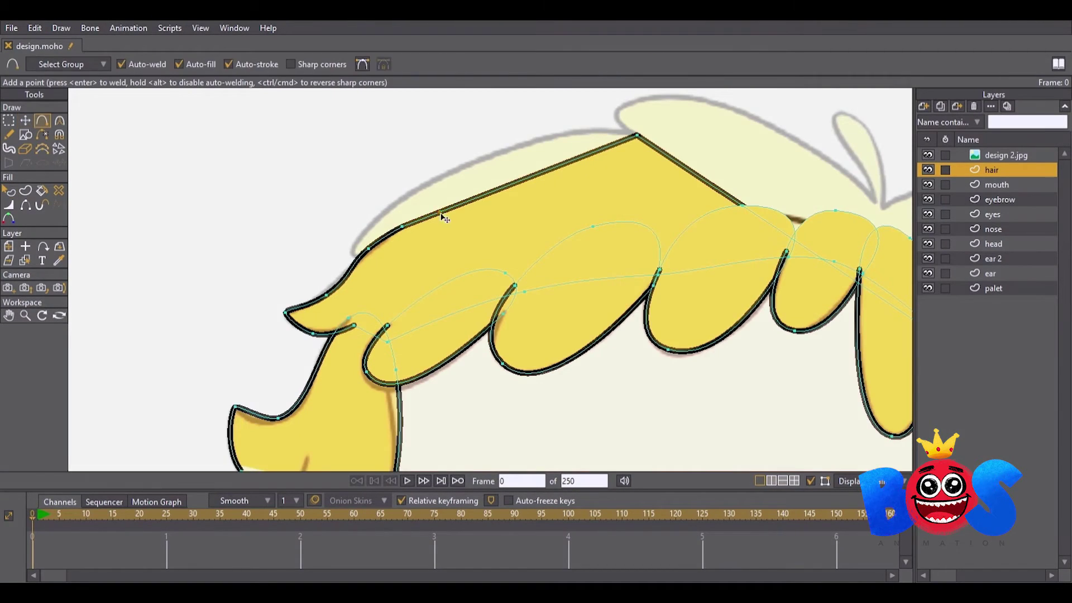
pyautogui.moveTo(441, 218); pyautogui.dragTo(353, 239)
pyautogui.press('t')
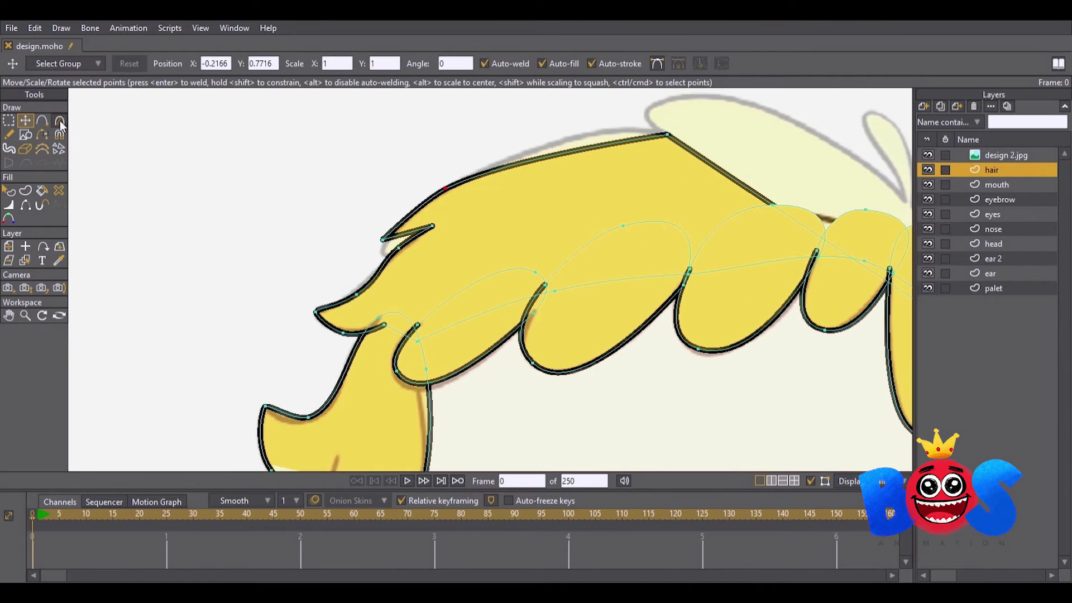
pyautogui.click(59, 121)
pyautogui.moveTo(391, 241); pyautogui.dragTo(364, 241)
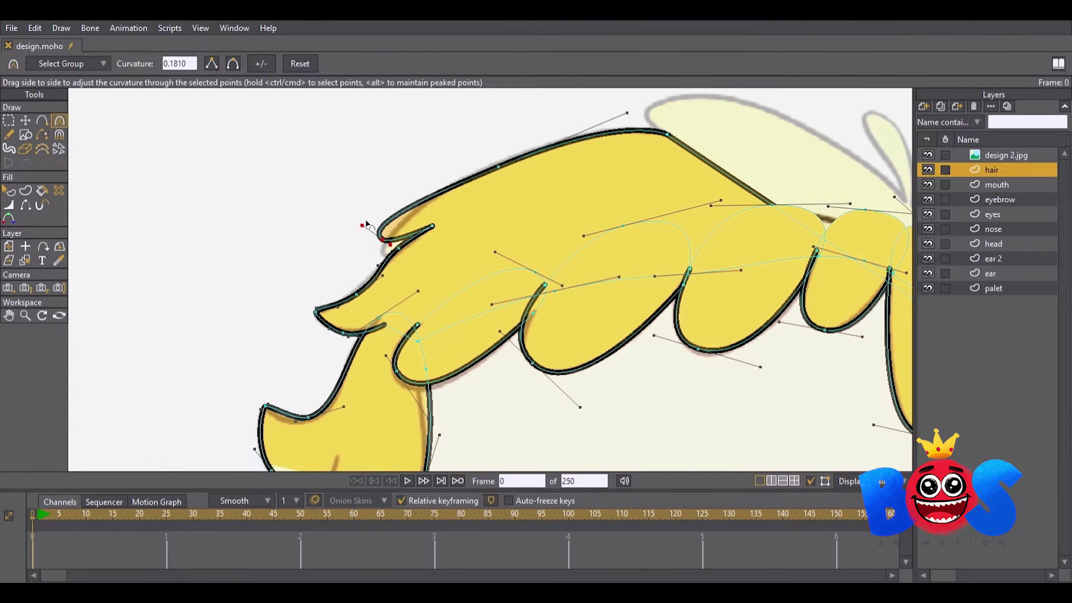
pyautogui.scroll(2, 416, 239)
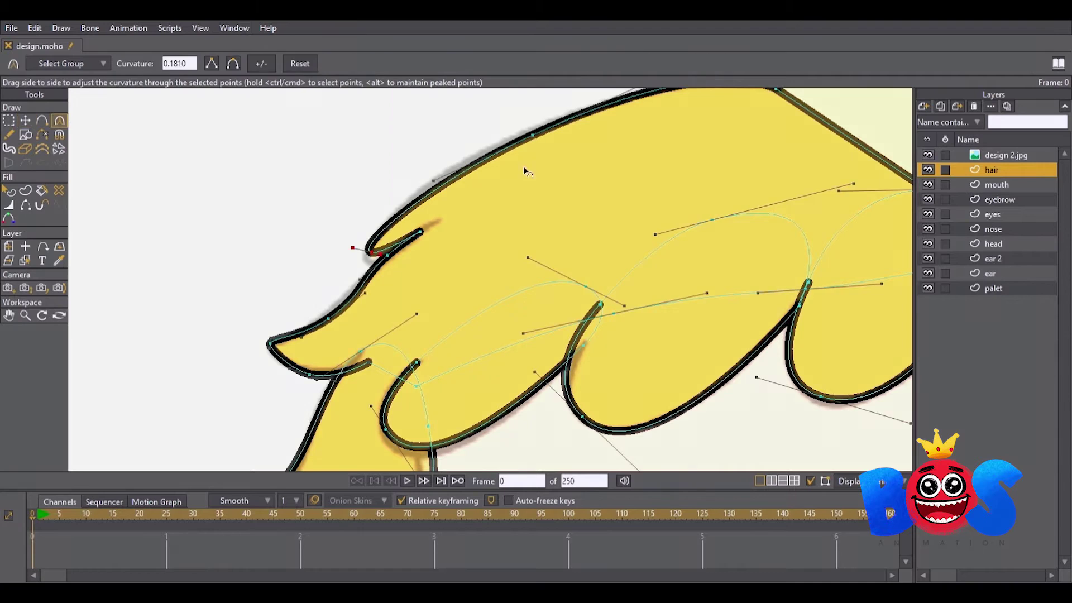
pyautogui.press('t')
pyautogui.scroll(-3, 524, 167)
pyautogui.press('c')
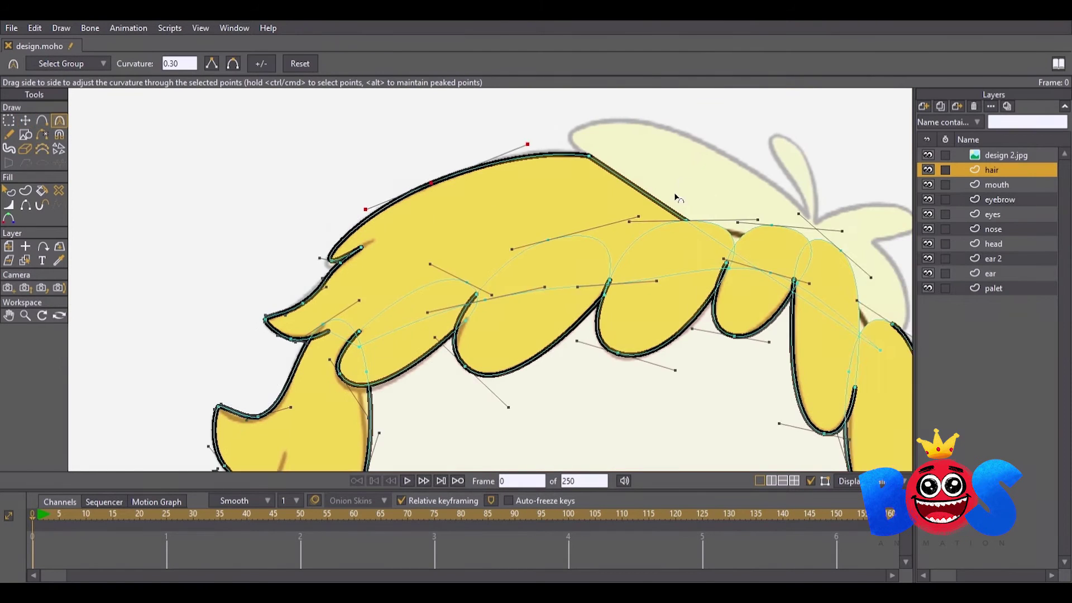
pyautogui.press('t')
pyautogui.moveTo(675, 196); pyautogui.dragTo(625, 162)
# - Refine the cowlick's right-edge points and their curvature
pyautogui.scroll(2, 86, 144)
pyautogui.press('c')
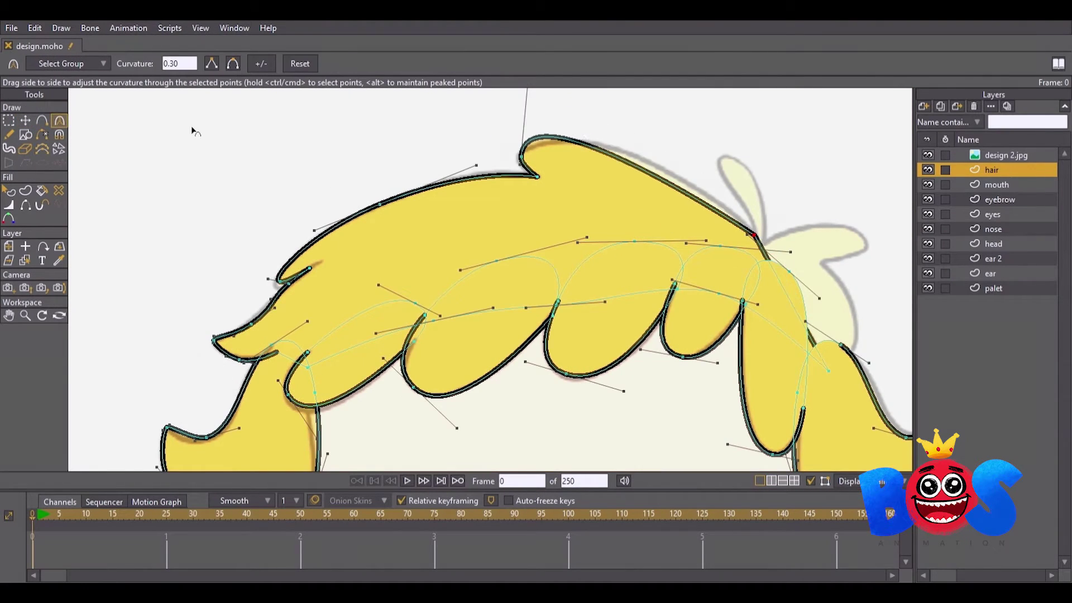
pyautogui.press('t')
pyautogui.press('c')
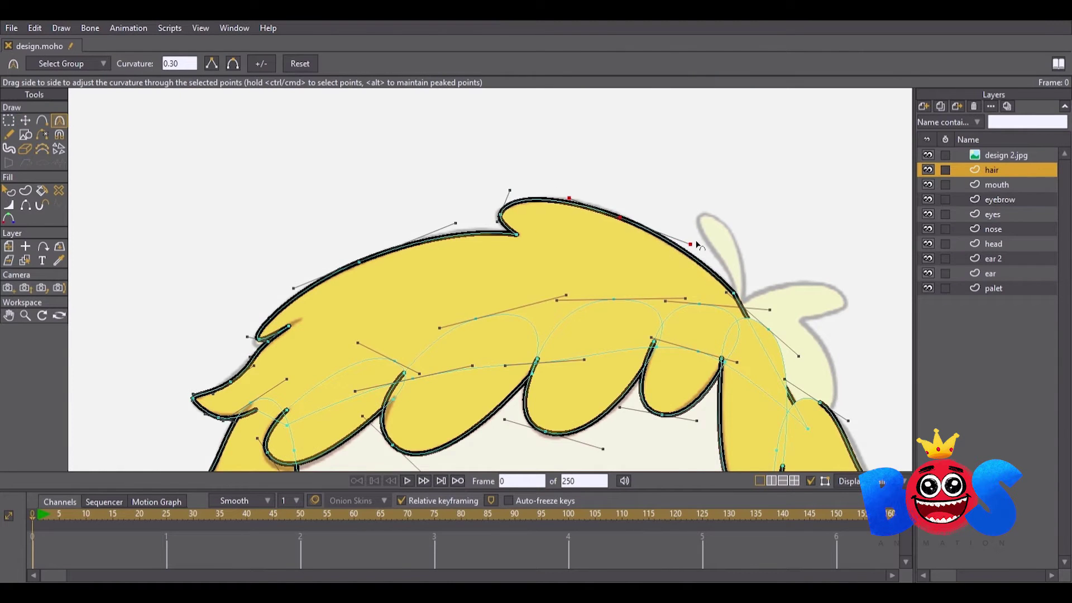
pyautogui.scroll(2, 698, 246)
pyautogui.press('t')
pyautogui.press('c')
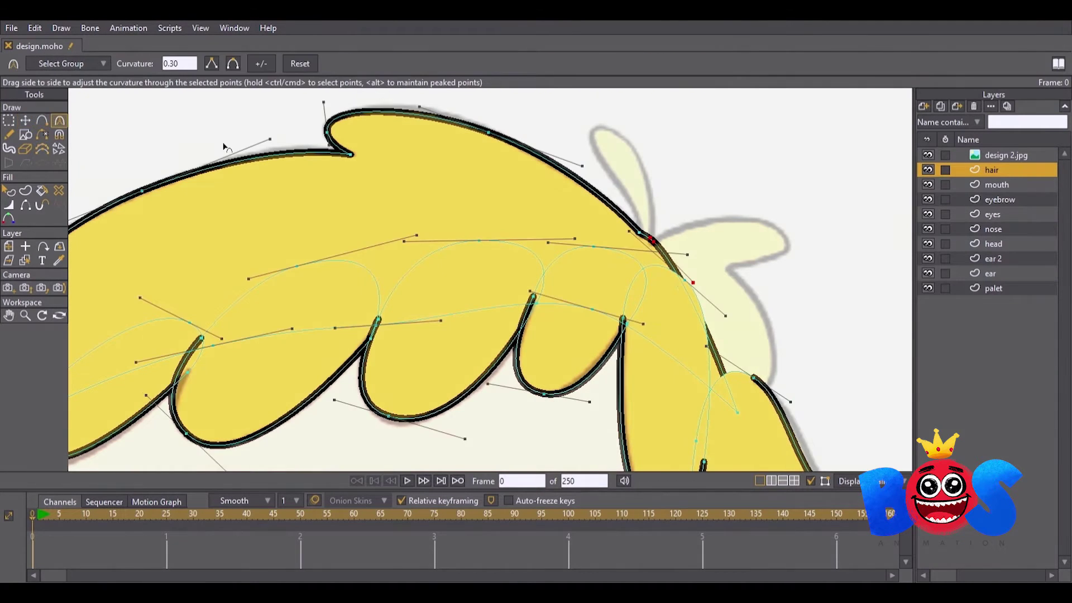
pyautogui.press('t')
pyautogui.scroll(-1, 652, 257)
pyautogui.click(643, 194)
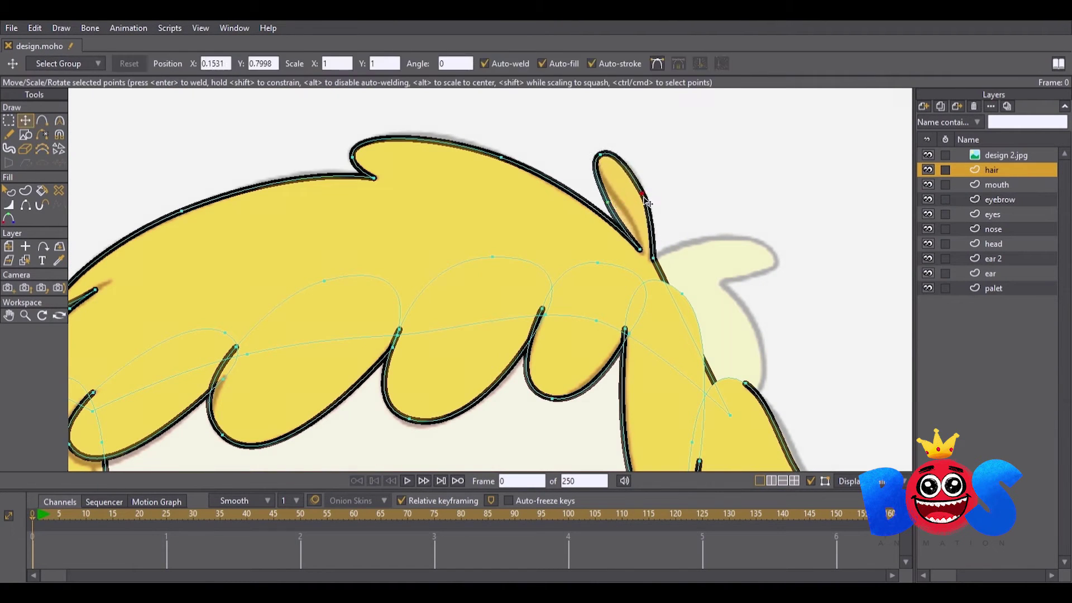
pyautogui.press('c')
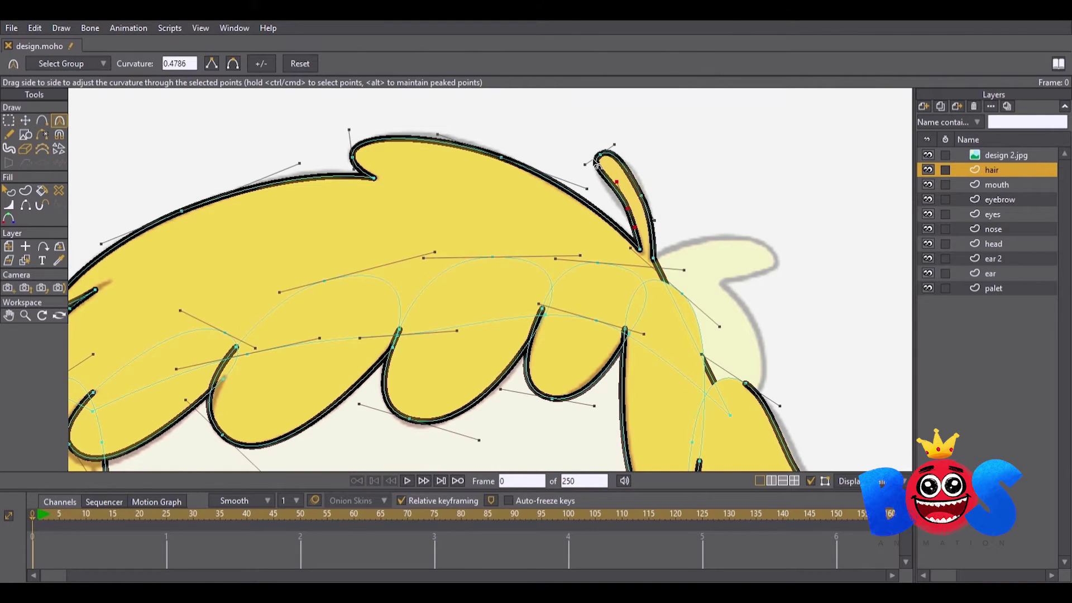
pyautogui.scroll(1, 596, 163)
pyautogui.press('t')
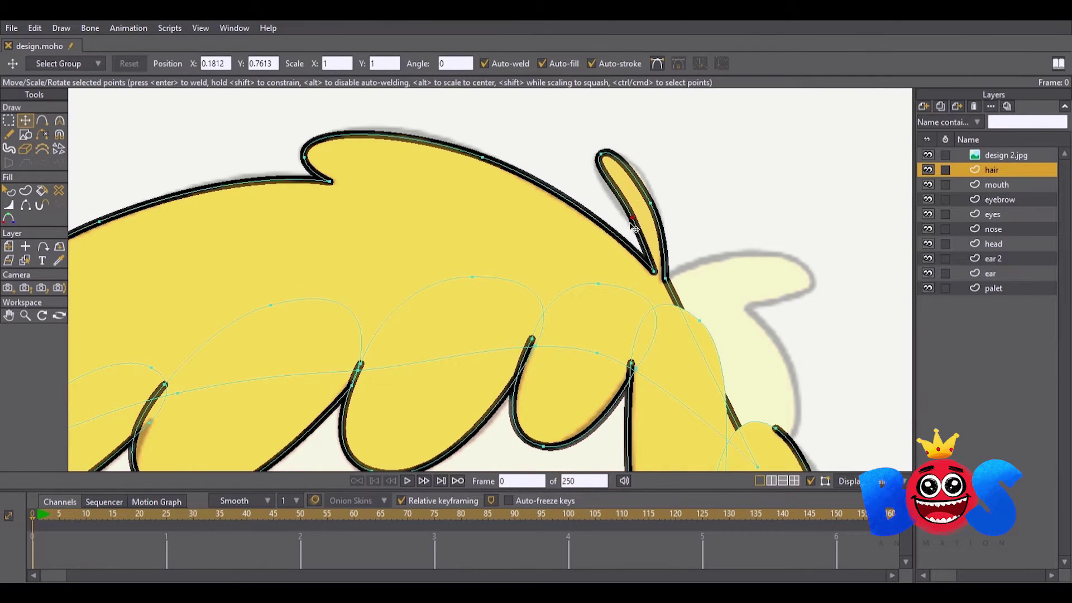
pyautogui.click(653, 191)
pyautogui.press('c')
pyautogui.press('t')
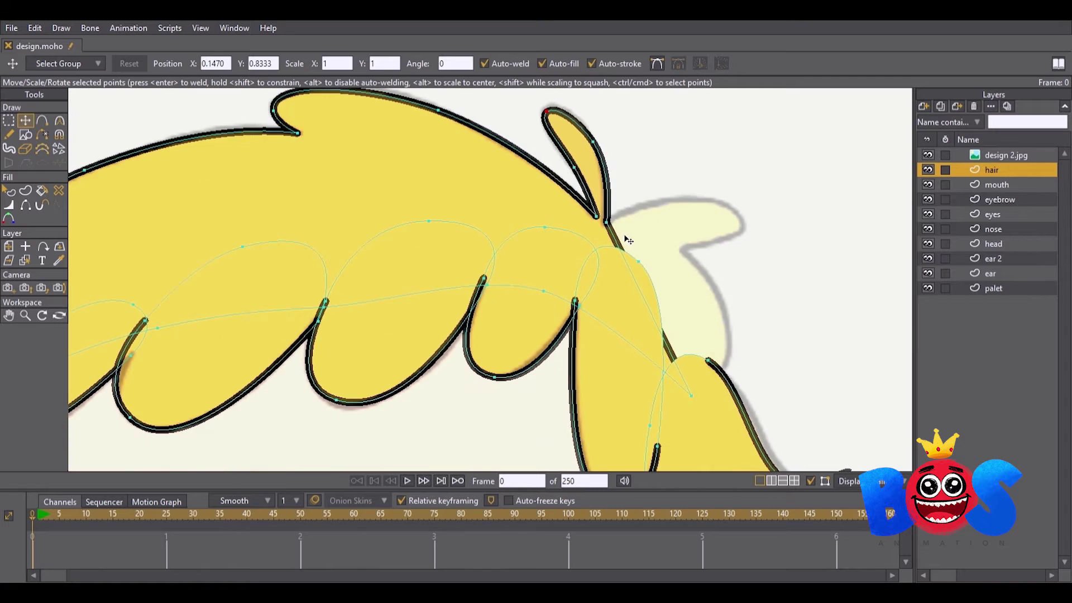
# - Add points for a new tuft, adjust its curvature, and fit the whole face in view
pyautogui.press('a')
pyautogui.press('c')
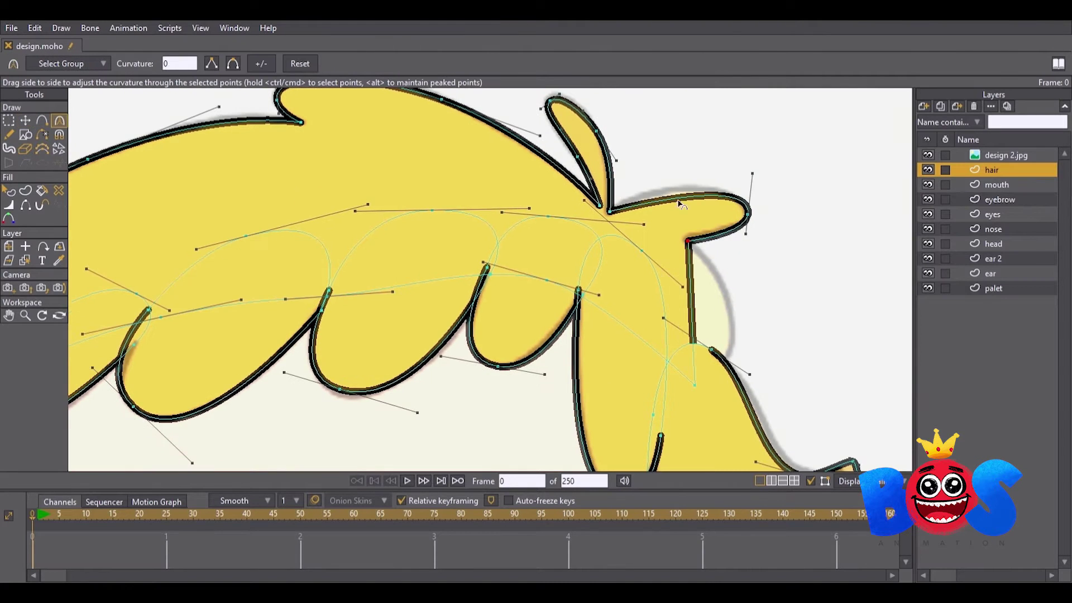
pyautogui.scroll(-2, 161, 150)
pyautogui.press('t')
pyautogui.press('c')
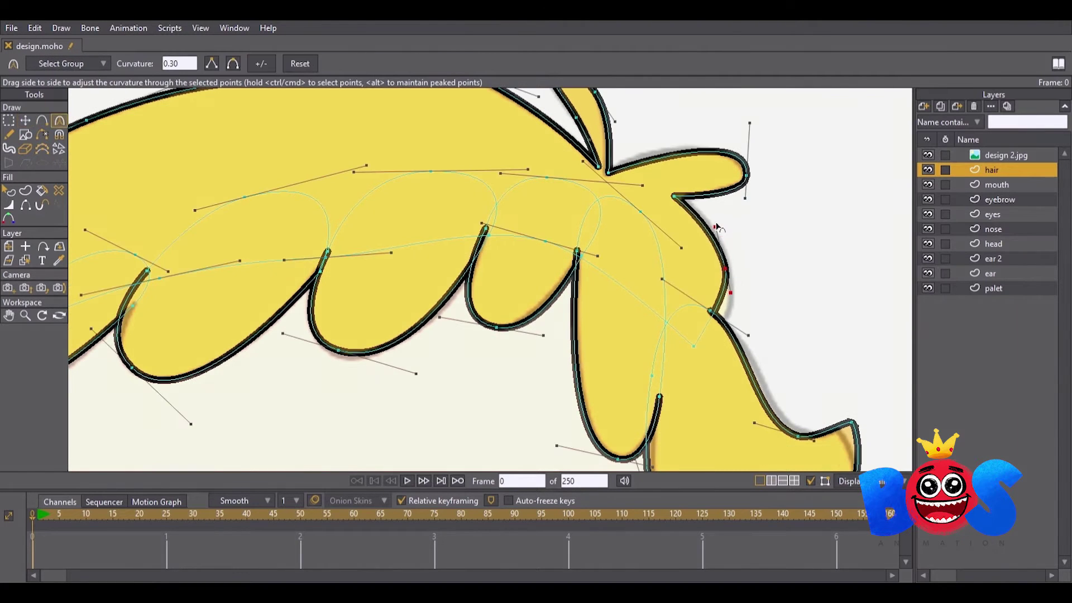
pyautogui.hotkey('ctrl', 'r')
pyautogui.press('t')
# - Hide the design 2.jpg reference image and select the palet layer
pyautogui.click(928, 155)
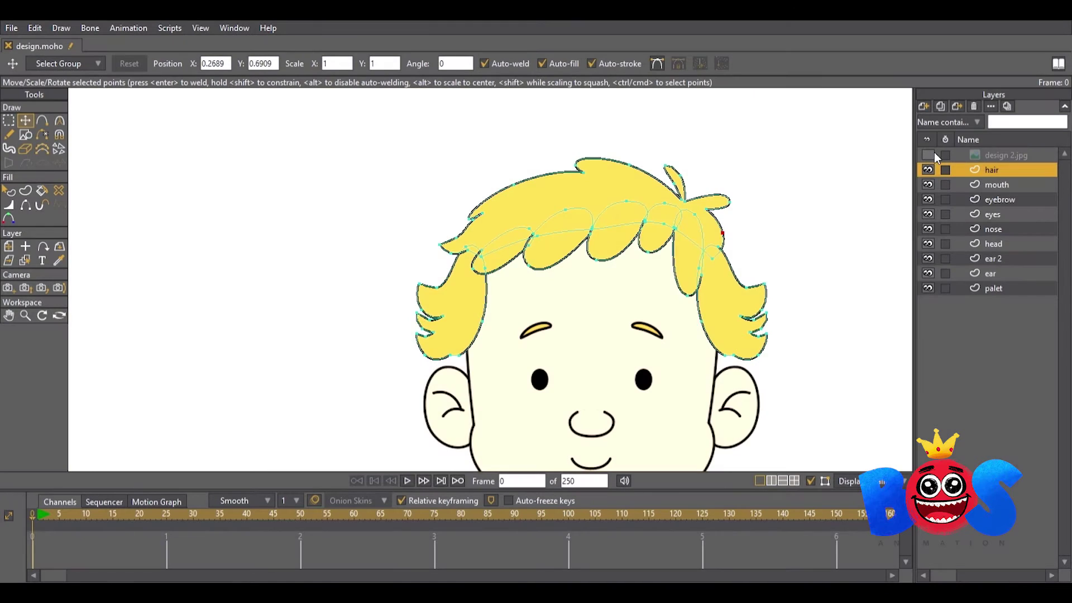
pyautogui.click(993, 287)
pyautogui.click(991, 169)
pyautogui.click(992, 287)
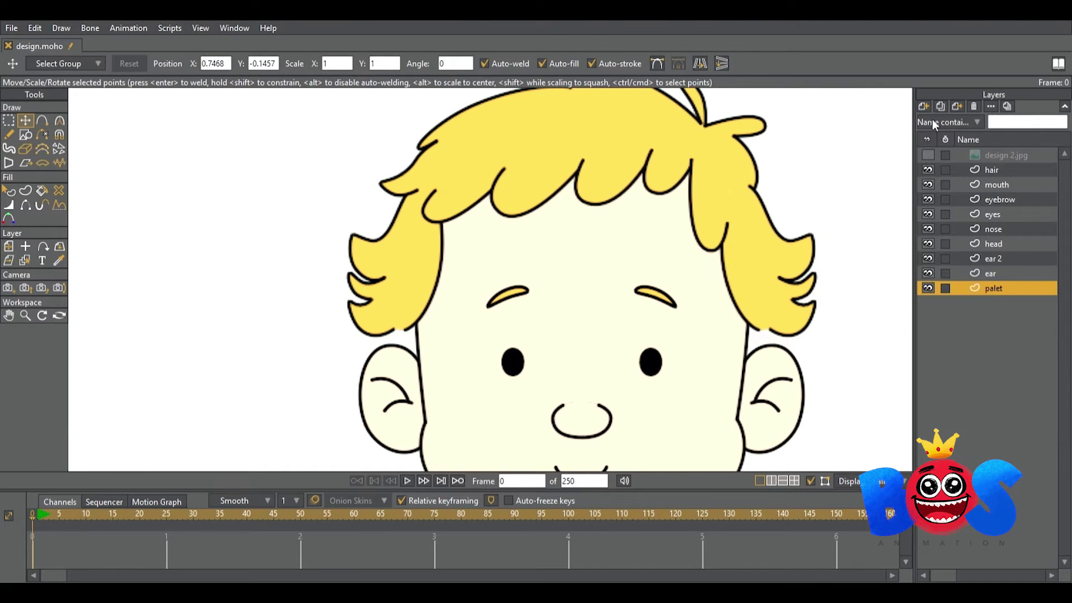
pyautogui.click(923, 106)
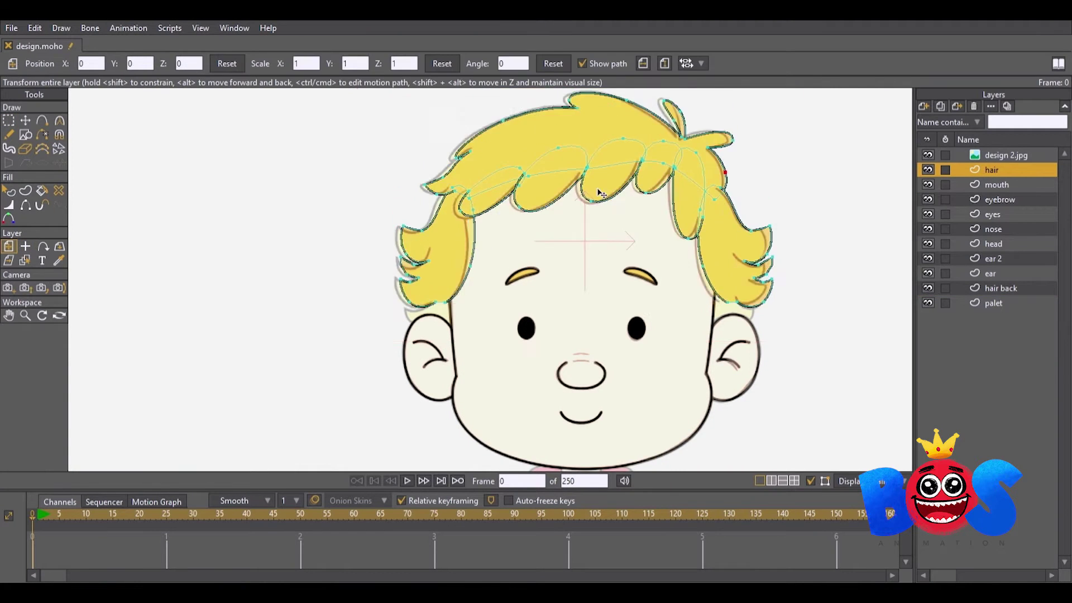
# - Draw a back hair piece behind the left ear, extend it upward, and round its corner
pyautogui.press('t')
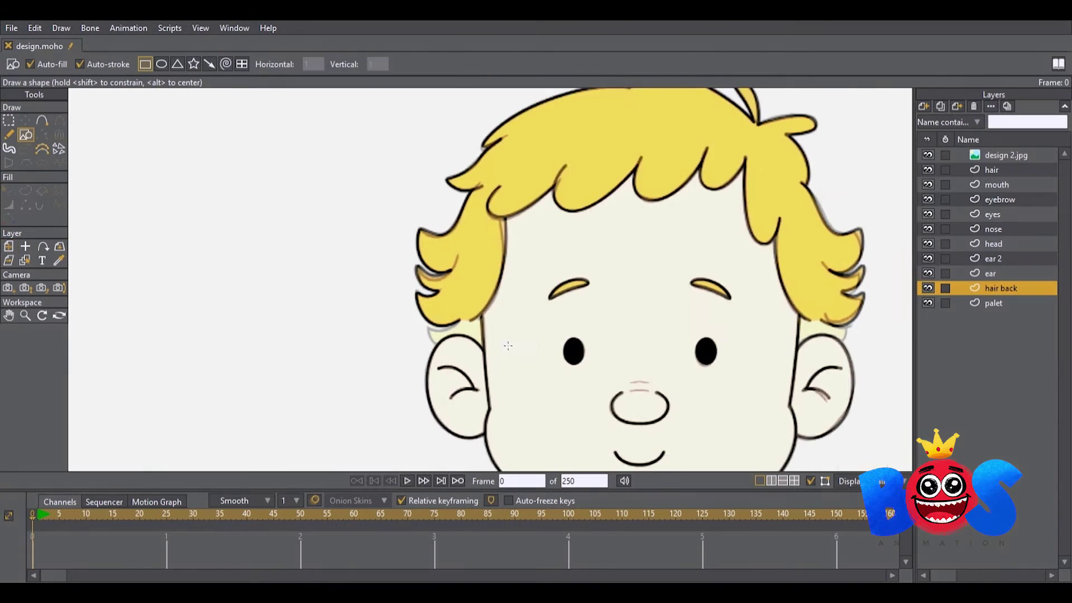
pyautogui.scroll(4, 389, 278)
pyautogui.moveTo(522, 410)
pyautogui.mouseDown()
pyautogui.moveTo(455, 343)
pyautogui.moveTo(447, 389)
pyautogui.mouseUp()
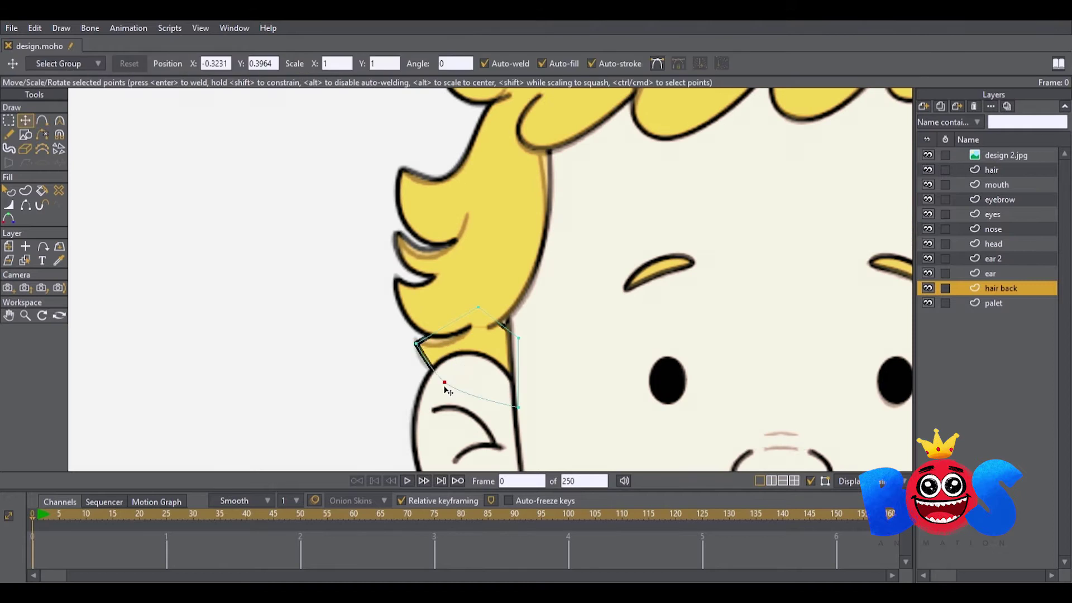
pyautogui.press('a')
pyautogui.moveTo(478, 307); pyautogui.dragTo(523, 263)
pyautogui.press('t')
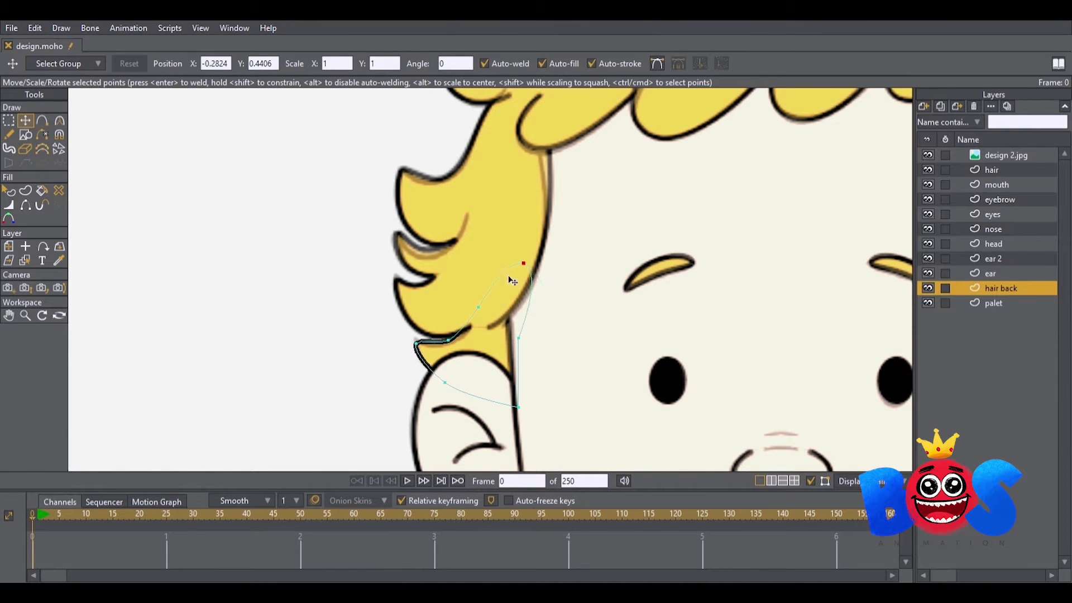
pyautogui.press('c')
pyautogui.moveTo(574, 364); pyautogui.dragTo(708, 359)
pyautogui.press('t')
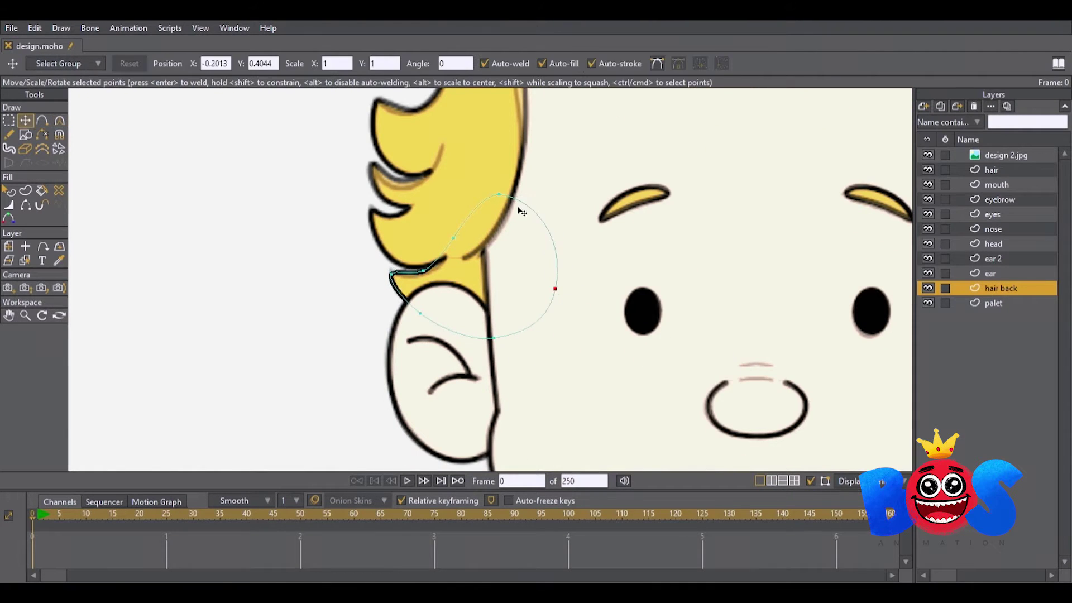
pyautogui.click(58, 121)
# - Duplicate the back hair piece, move it to the right ear, and mirror it
pyautogui.press('t')
pyautogui.scroll(-5, 439, 272)
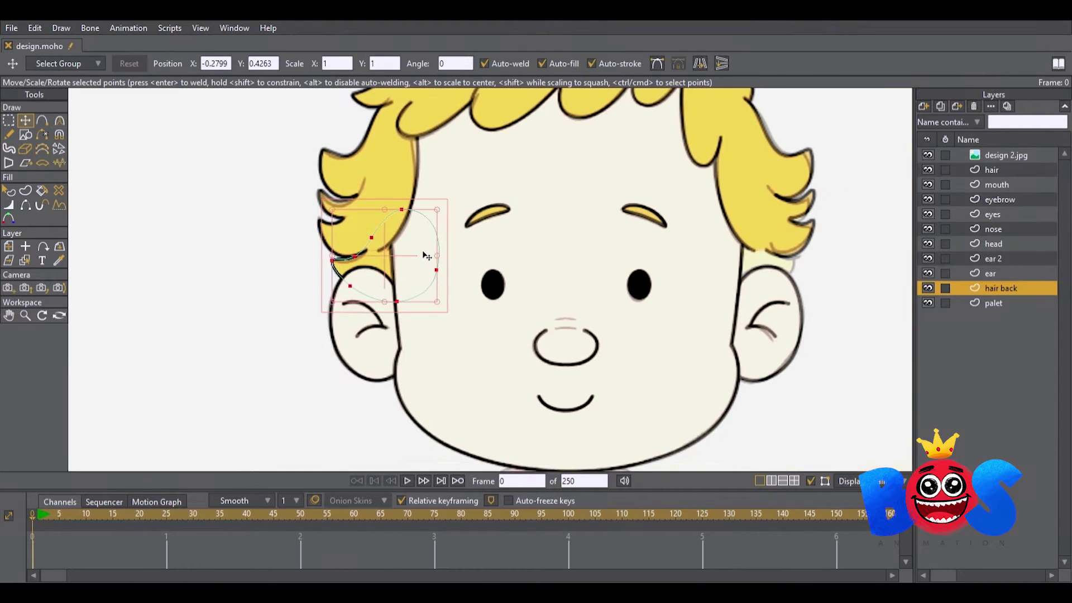
pyautogui.hotkey('ctrl', 'c')
pyautogui.hotkey('ctrl', 'v')
pyautogui.moveTo(425, 253); pyautogui.dragTo(726, 274)
pyautogui.click(700, 63)
# - Hide the reference image to check the tracing, select the palet layer, then show it again
pyautogui.click(25, 246)
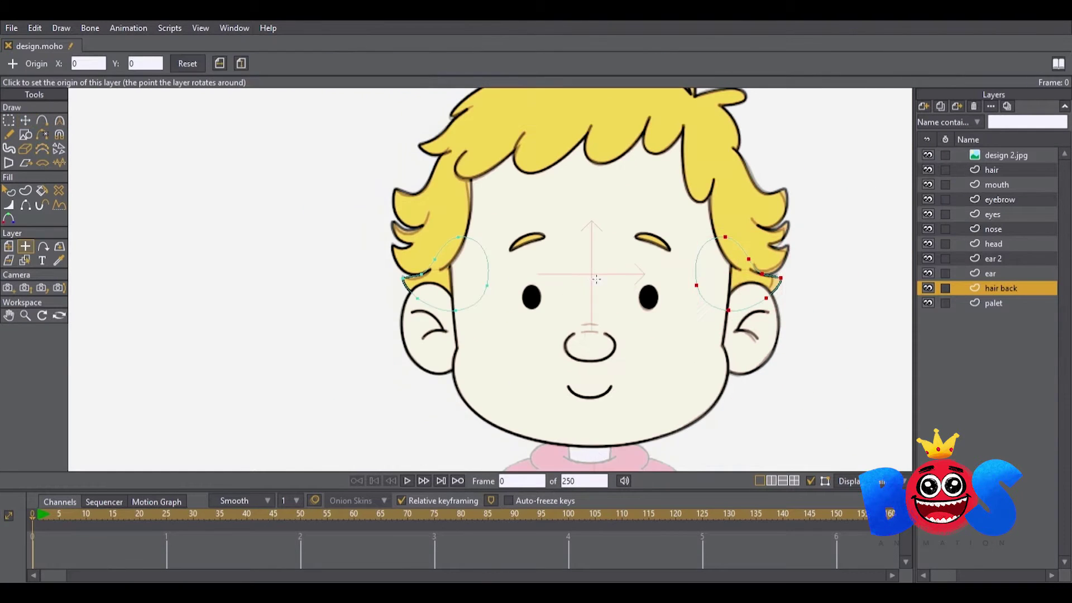
pyautogui.click(928, 154)
pyautogui.click(994, 303)
pyautogui.scroll(-3, 643, 250)
pyautogui.click(928, 155)
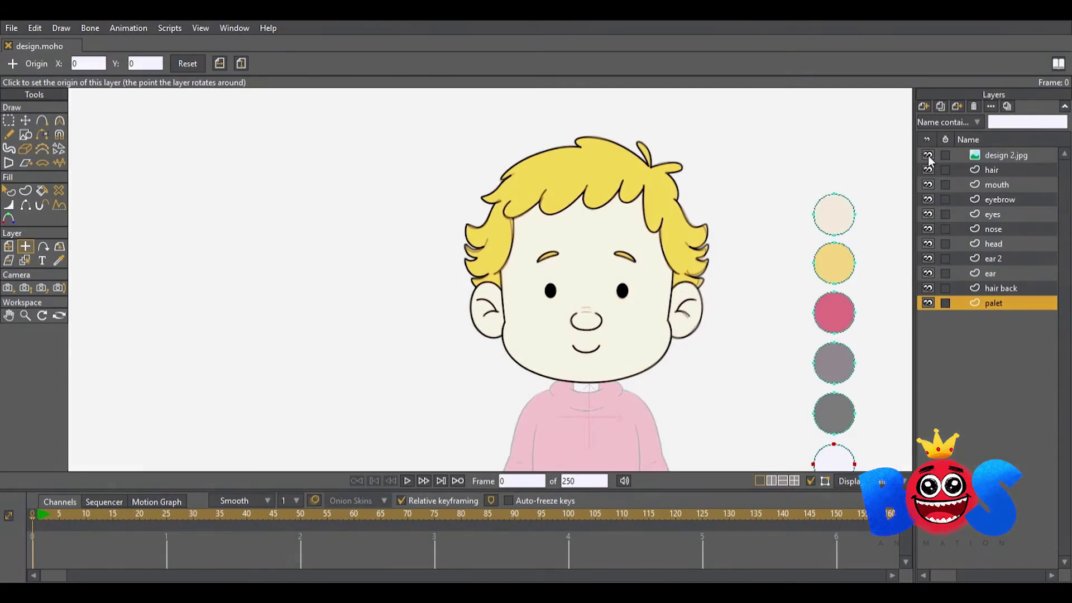
# - Group the hair through hair back layers into a collapsed 'head' group
pyautogui.click(992, 170)
pyautogui.keyDown('shift'); pyautogui.click(1000, 288); pyautogui.keyUp('shift')
pyautogui.hotkey('ctrl', 'g')
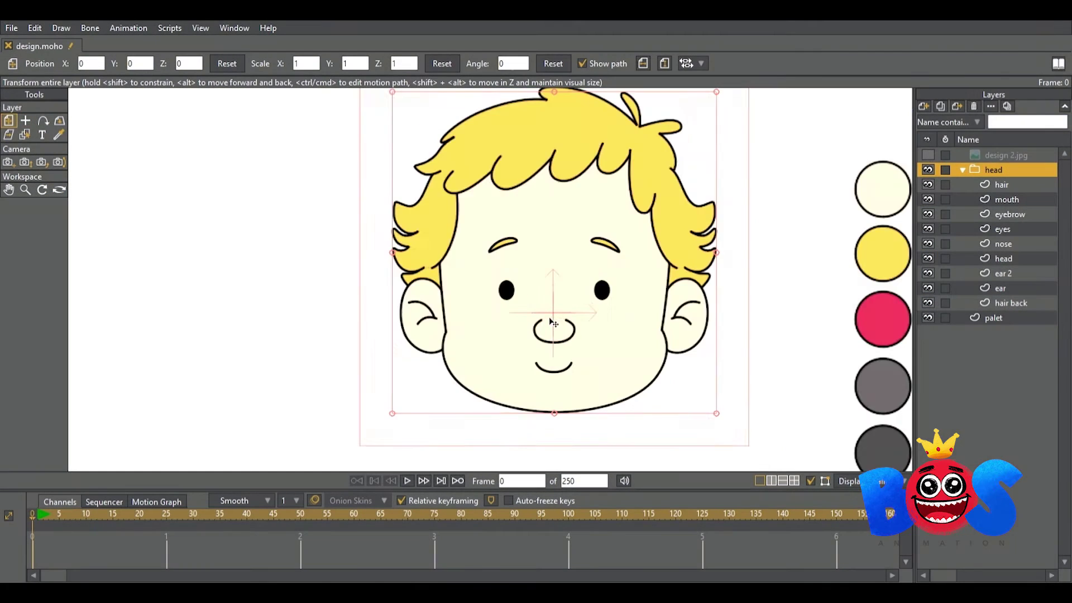
pyautogui.click(927, 155)
pyautogui.click(1000, 321)
# - Add a 'body' vector layer, pull the neck's top into the chin and round it
pyautogui.click(924, 106)
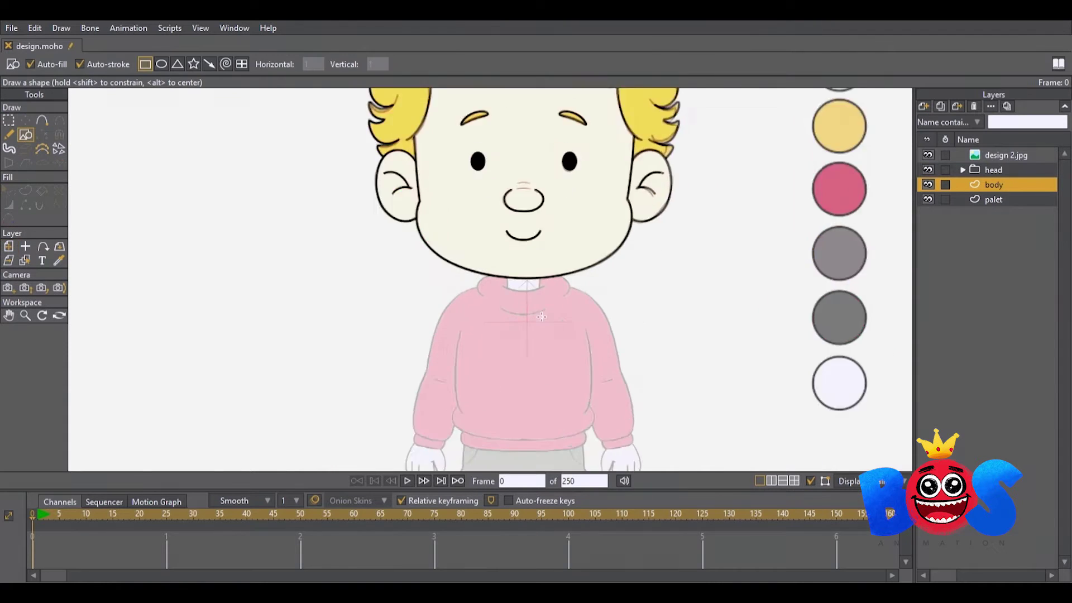
pyautogui.click(928, 154)
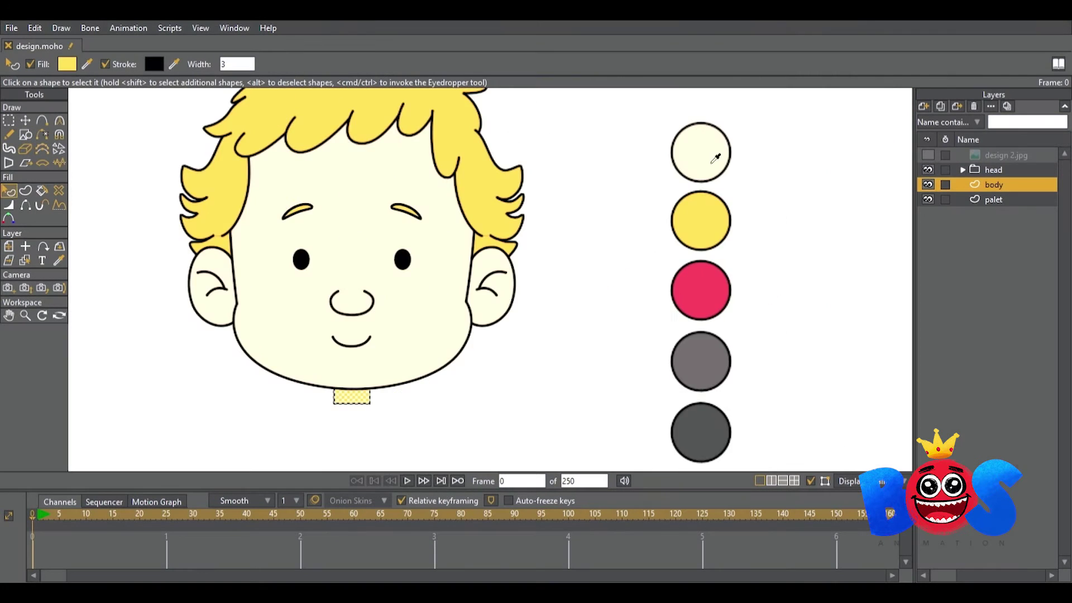
pyautogui.click(928, 155)
pyautogui.moveTo(485, 302); pyautogui.dragTo(484, 268)
pyautogui.press('c')
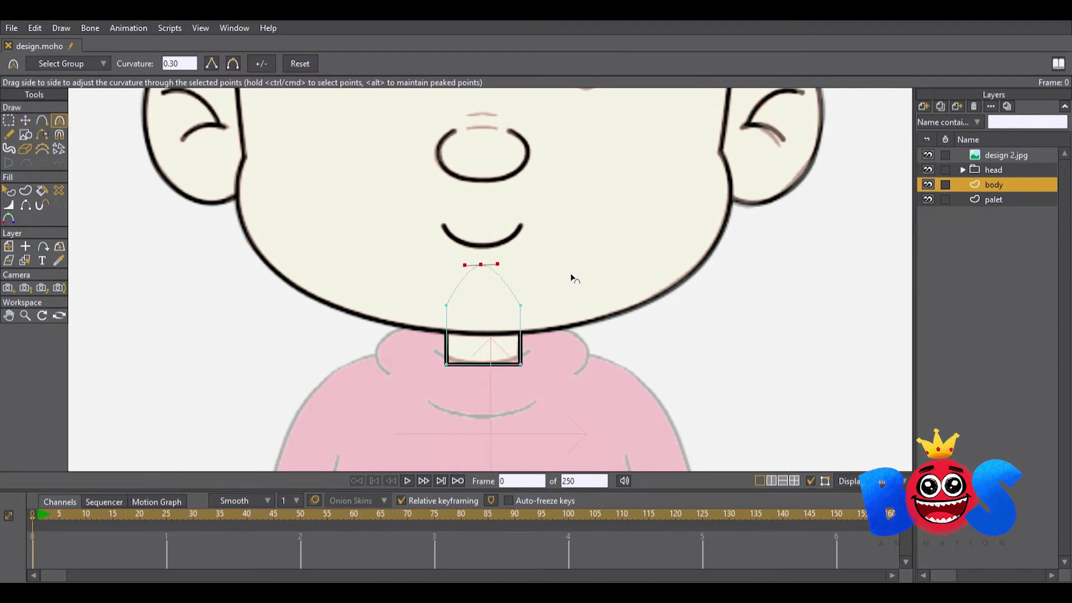
pyautogui.click(486, 267)
pyautogui.scroll(2, 544, 271)
pyautogui.press('t')
# - Bend the neck's bottom edge into a curve and add a curved stroke beneath it
pyautogui.click(425, 321)
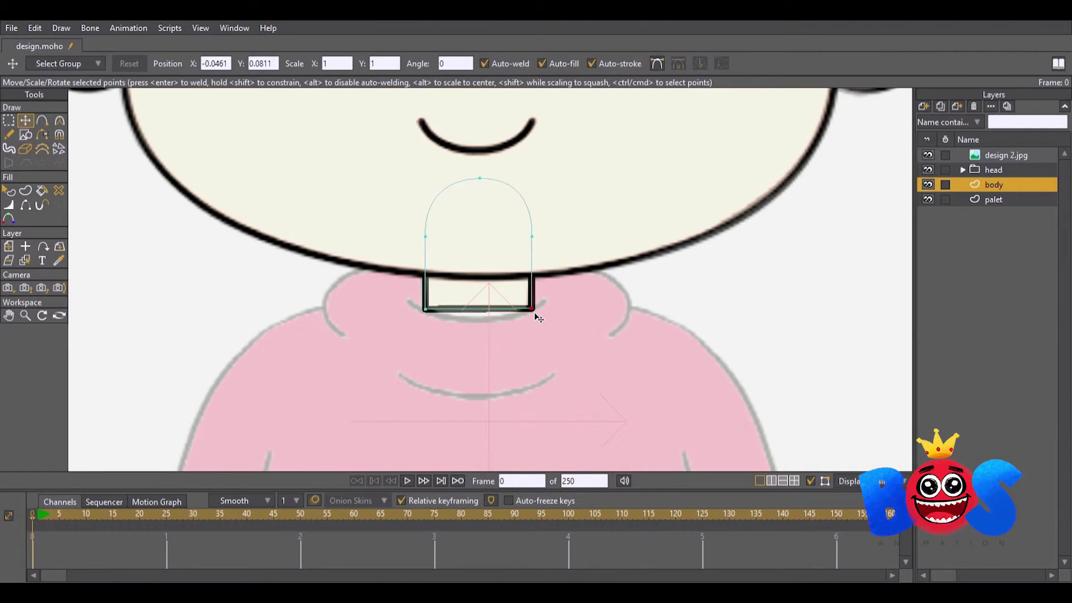
pyautogui.press('a')
pyautogui.moveTo(478, 310); pyautogui.dragTo(478, 320)
pyautogui.press('c')
pyautogui.scroll(1, 480, 318)
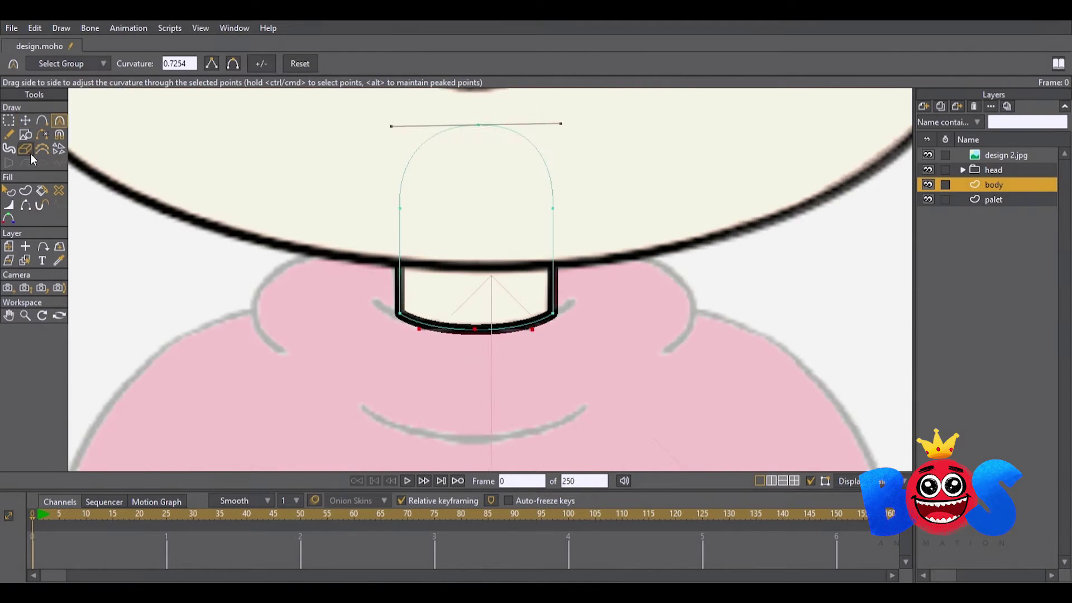
pyautogui.press('a')
pyautogui.moveTo(586, 357); pyautogui.dragTo(577, 314)
# - Lift the lower arc so it follows the neck's bottom edge
pyautogui.press('t')
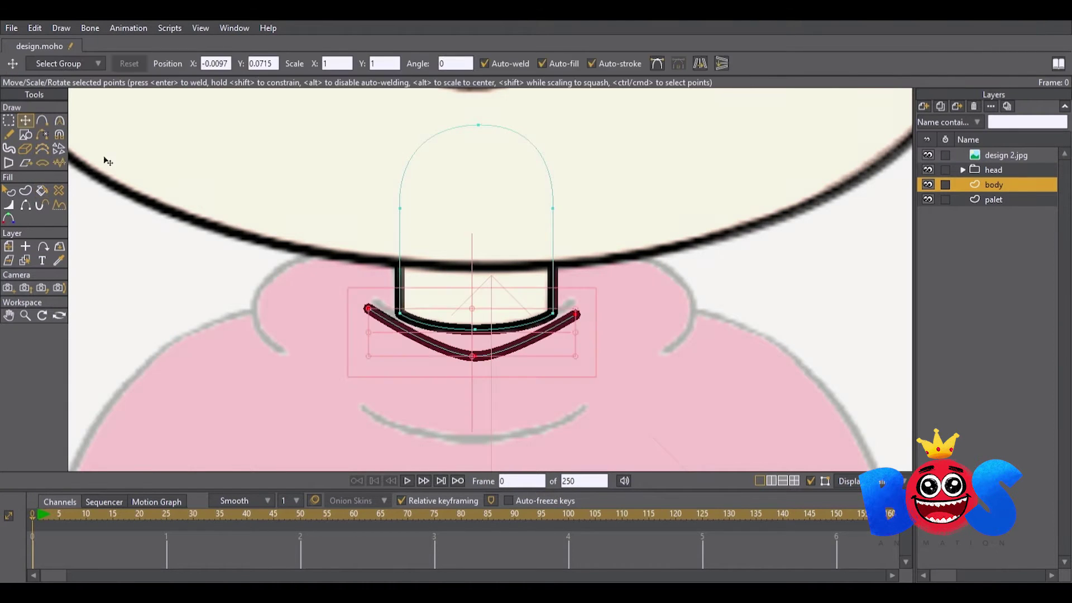
pyautogui.scroll(1, 479, 353)
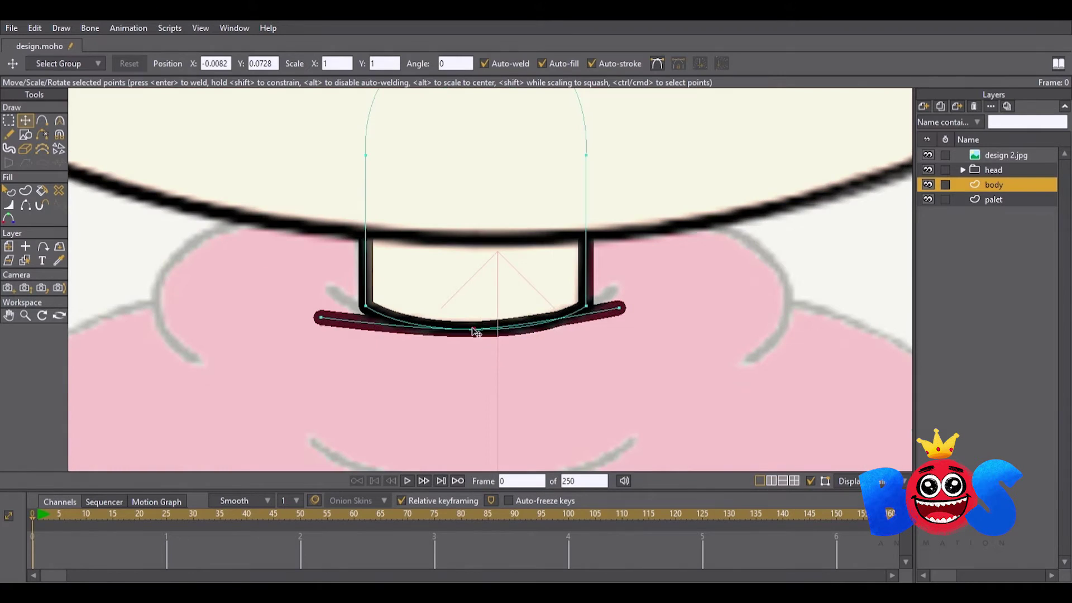
pyautogui.moveTo(478, 353); pyautogui.dragTo(480, 333)
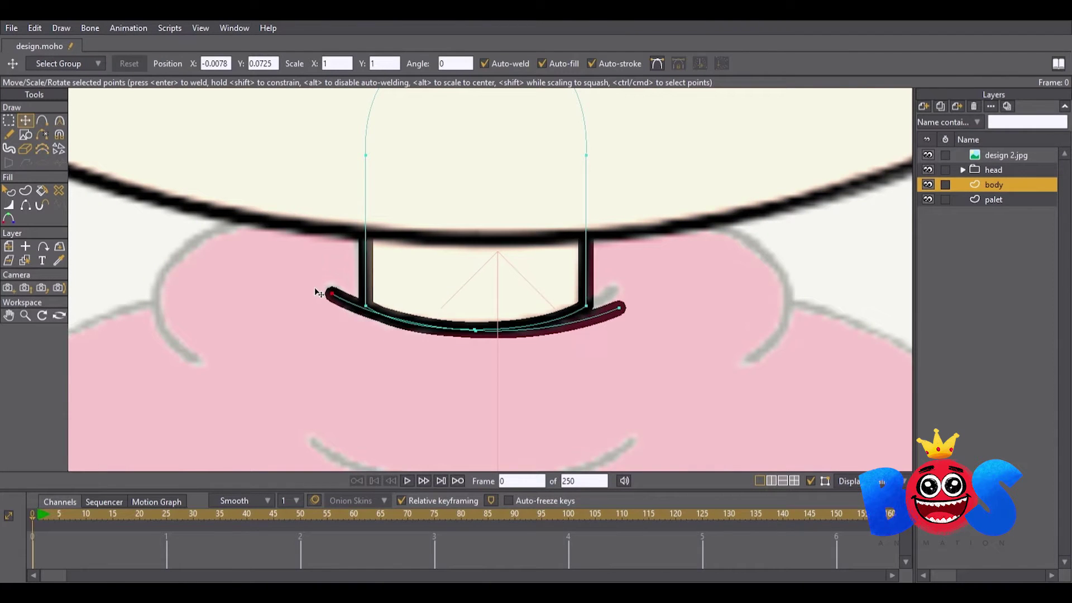
pyautogui.scroll(-1, 586, 300)
pyautogui.scroll(-3, 543, 299)
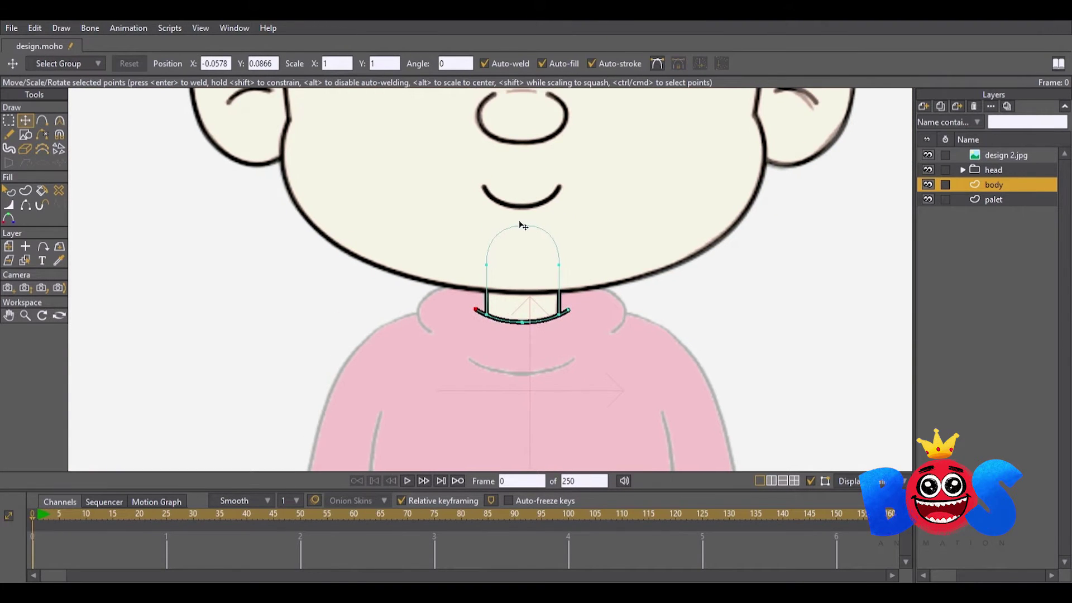
pyautogui.scroll(-1, 530, 231)
pyautogui.scroll(-1, 725, 220)
# - Draw an ellipse over the collar area below the neck
pyautogui.click(25, 135)
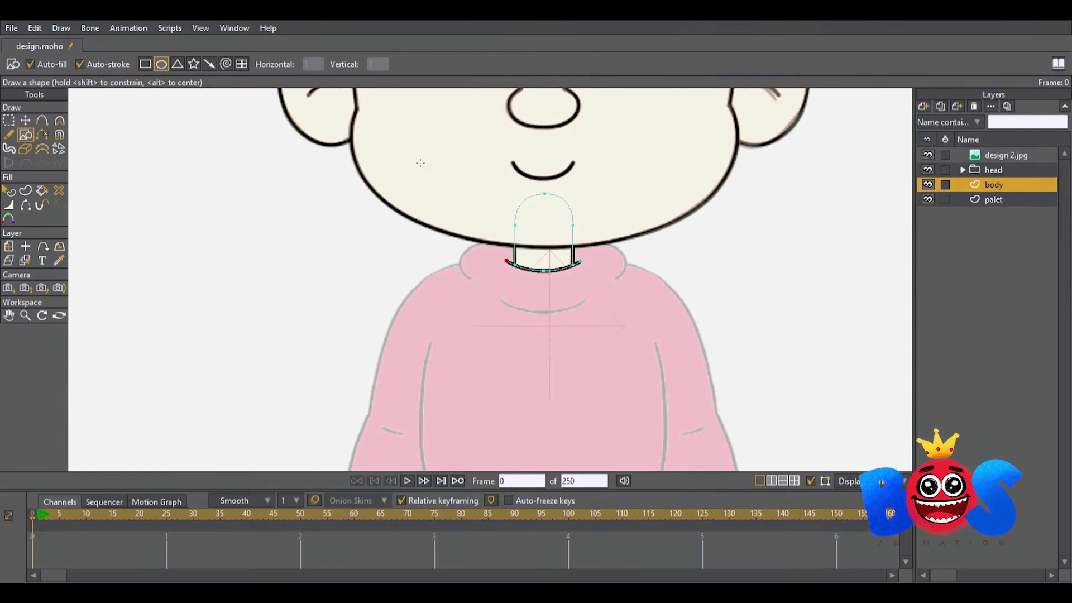
pyautogui.scroll(1, 413, 234)
pyautogui.moveTo(413, 234); pyautogui.dragTo(653, 360)
pyautogui.scroll(-2, 653, 361)
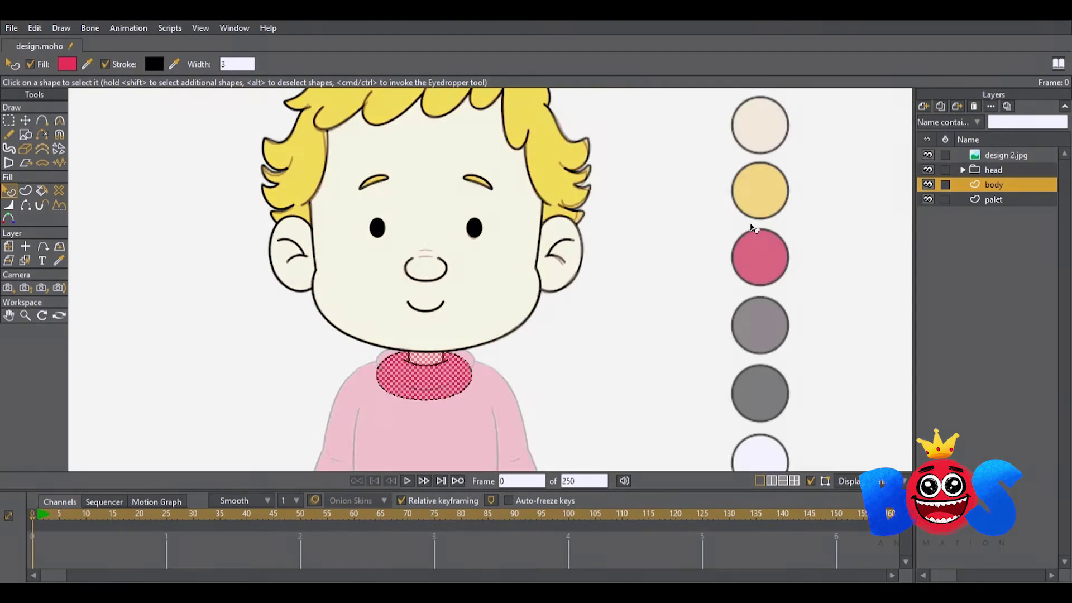
# - Reshape the collar ellipse around the neck by moving its points and curvature
pyautogui.press('t')
pyautogui.scroll(2, 408, 331)
pyautogui.scroll(1, 335, 316)
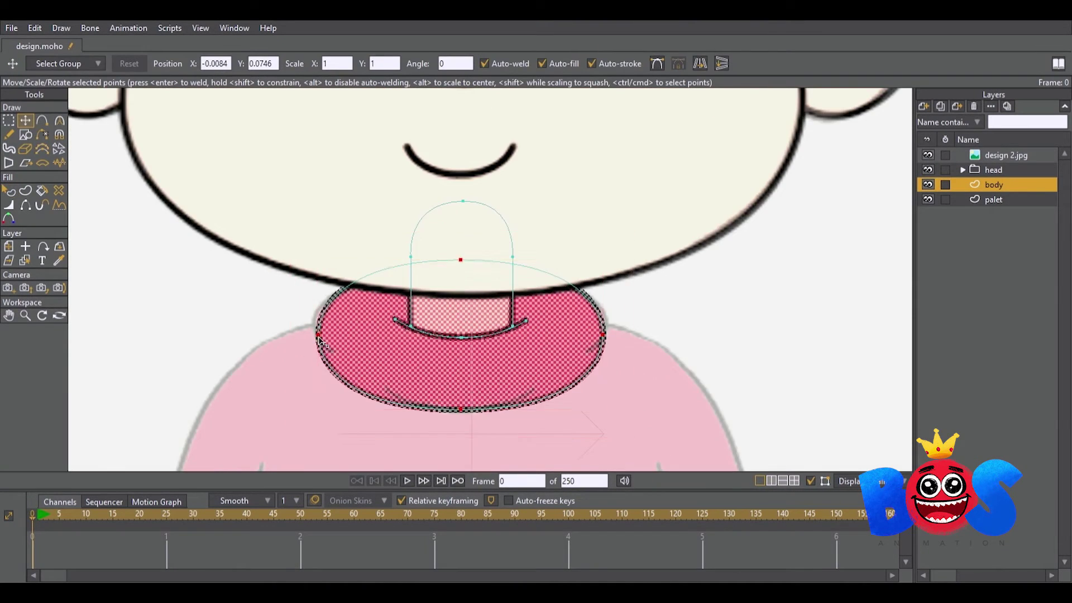
pyautogui.click(604, 320)
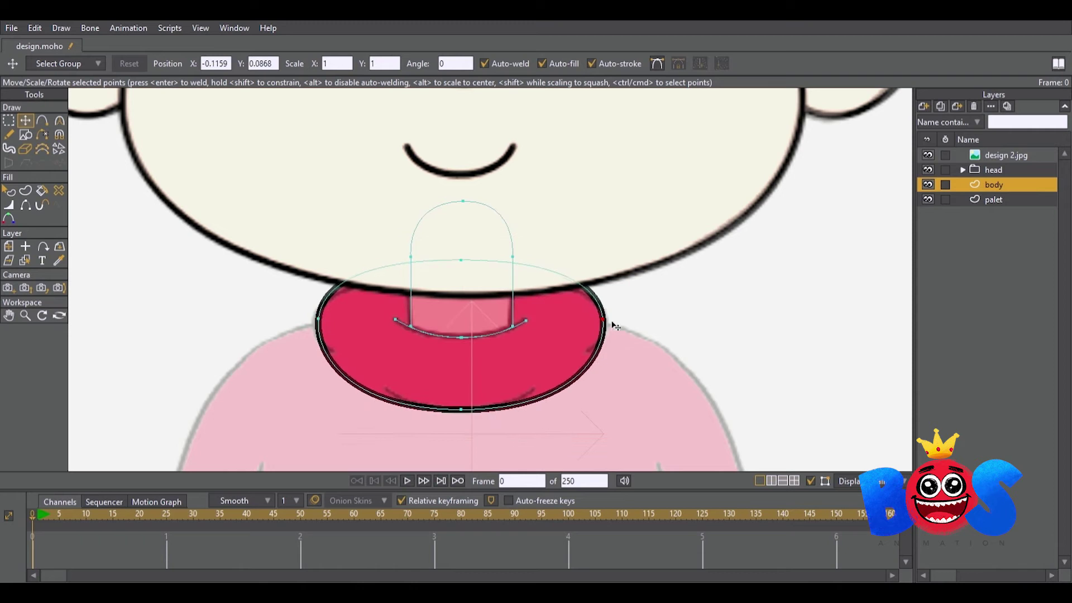
pyautogui.click(8, 190)
pyautogui.press('t')
pyautogui.press('a')
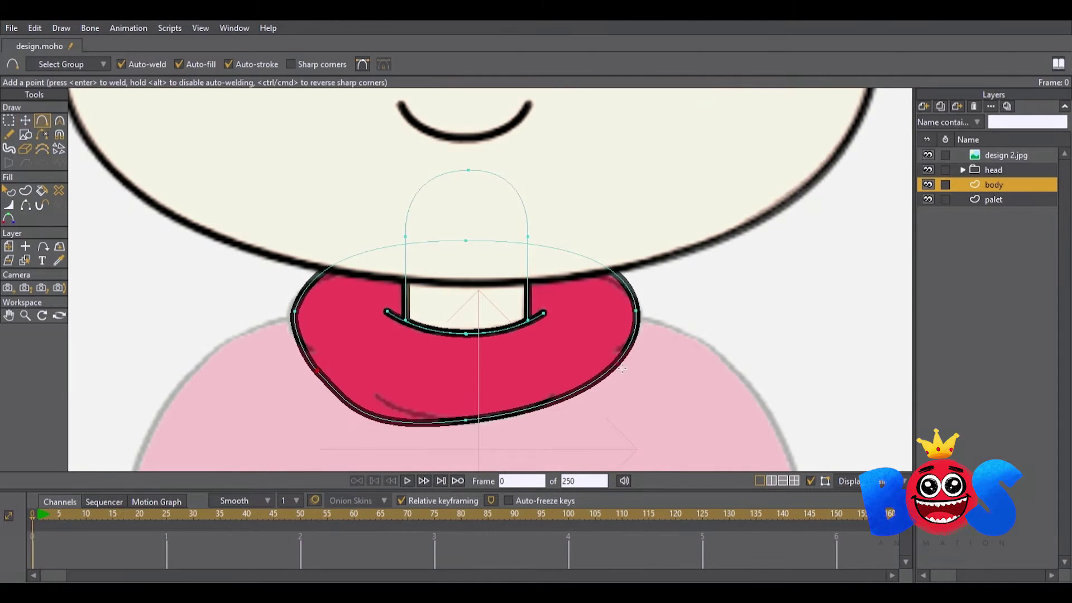
pyautogui.press('c')
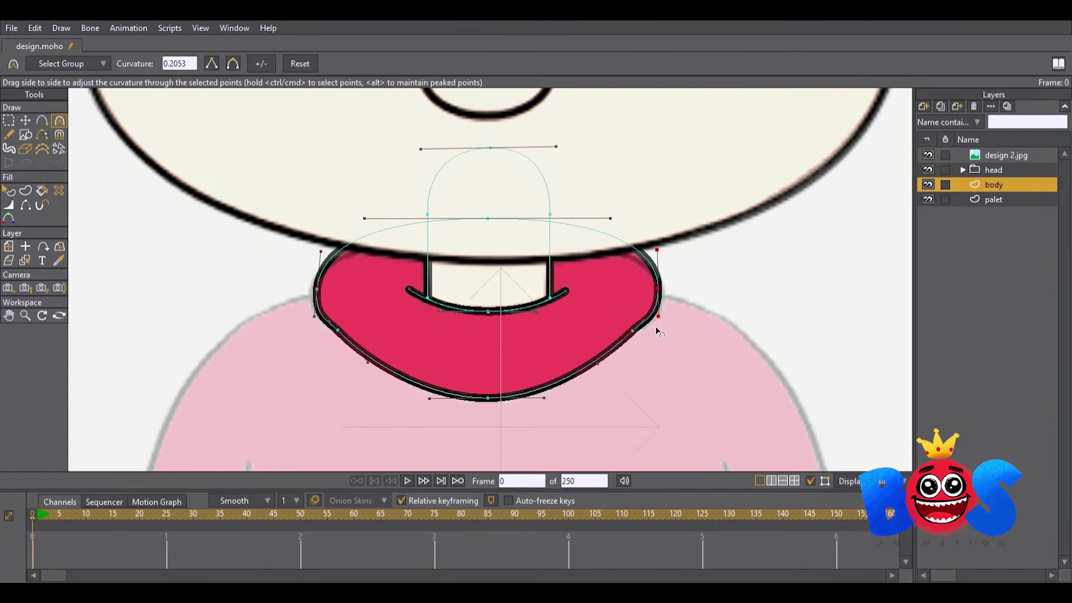
pyautogui.press('t')
pyautogui.press('c')
pyautogui.press('t')
# - Adjust the curvature of the collar's left and right side points
pyautogui.click(337, 335)
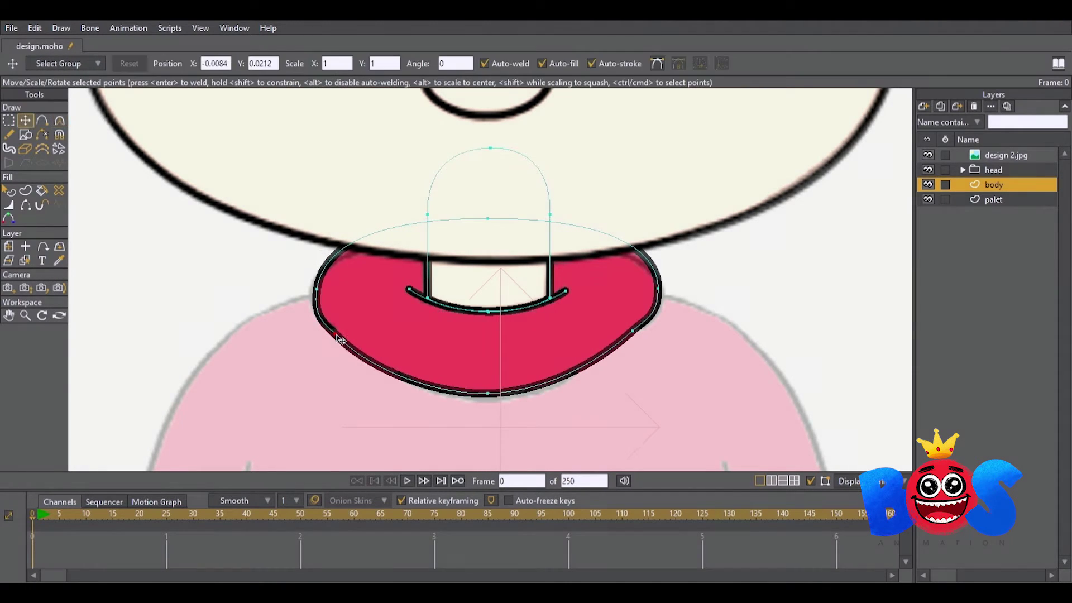
pyautogui.press('c')
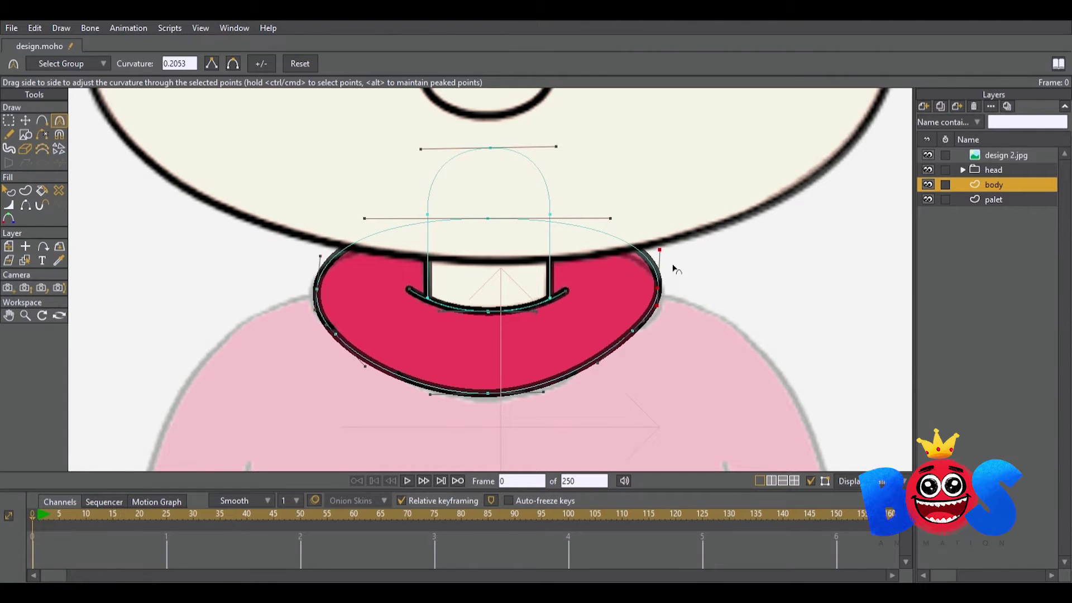
pyautogui.press('t')
pyautogui.click(645, 323)
pyautogui.press('c')
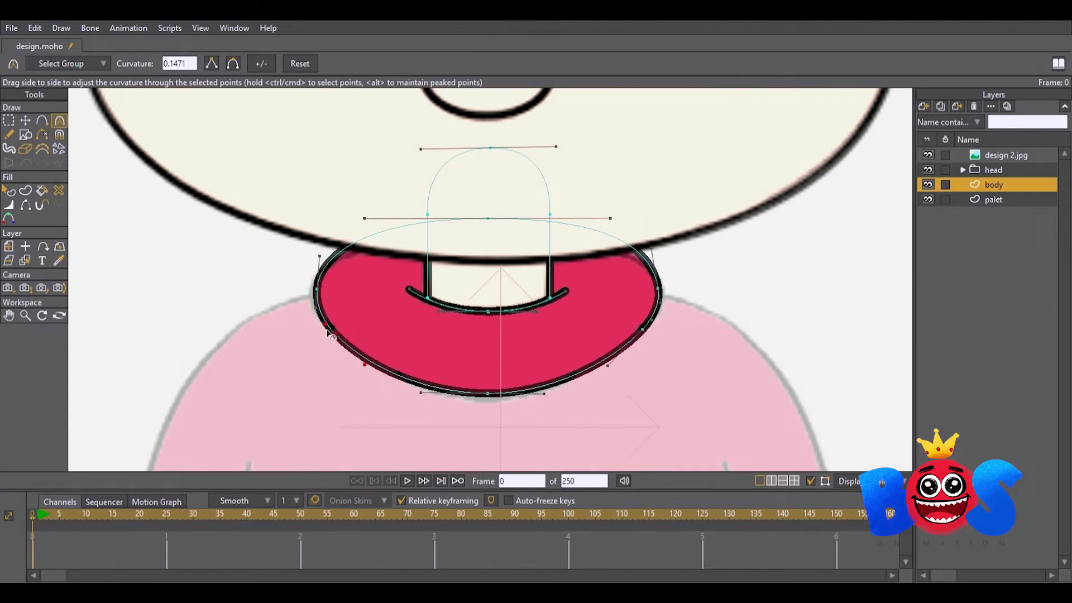
pyautogui.press('t')
# - Hide parts of the collar outline to leave broken strokes, then hide the reference
pyautogui.press('h')
pyautogui.press('a')
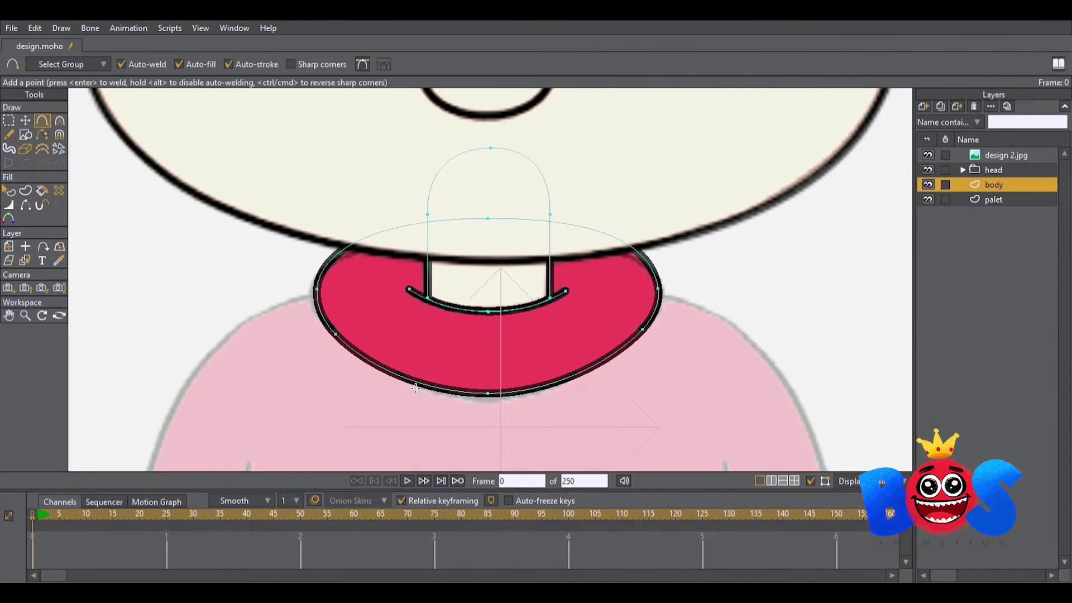
pyautogui.press('h')
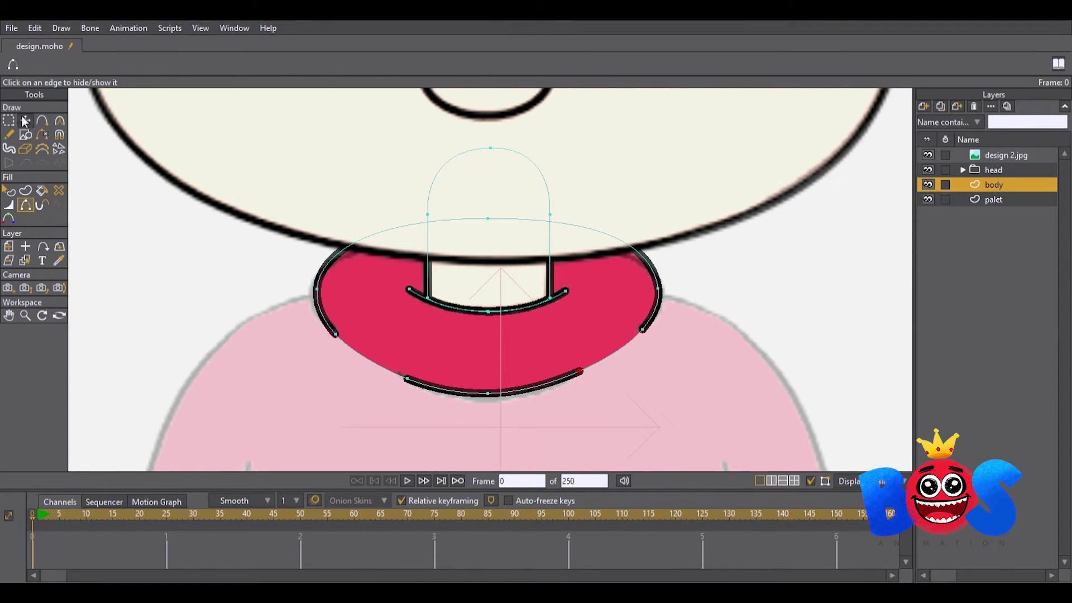
pyautogui.press('c')
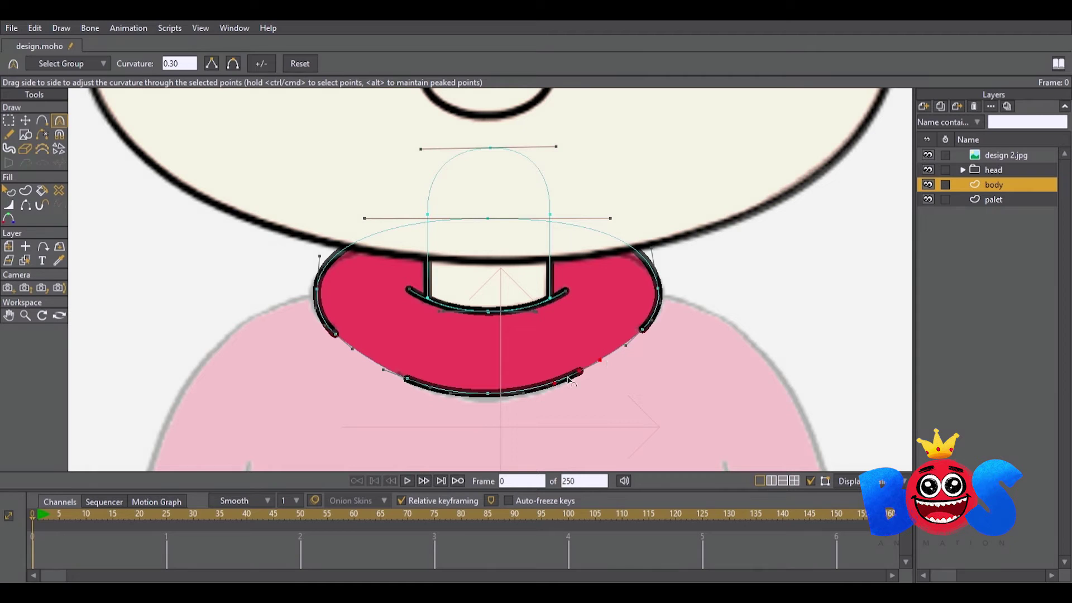
pyautogui.click(25, 120)
# - Add a new vector layer above palet and draw a rectangle over the sweater
pyautogui.click(983, 199)
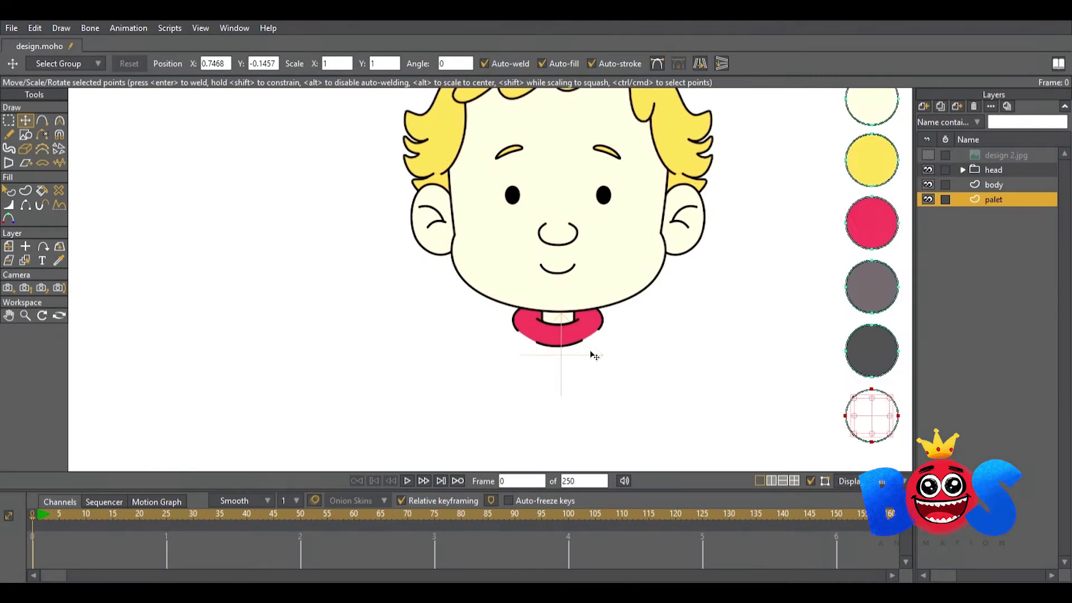
pyautogui.hotkey('ctrl', 'shift', 'n')
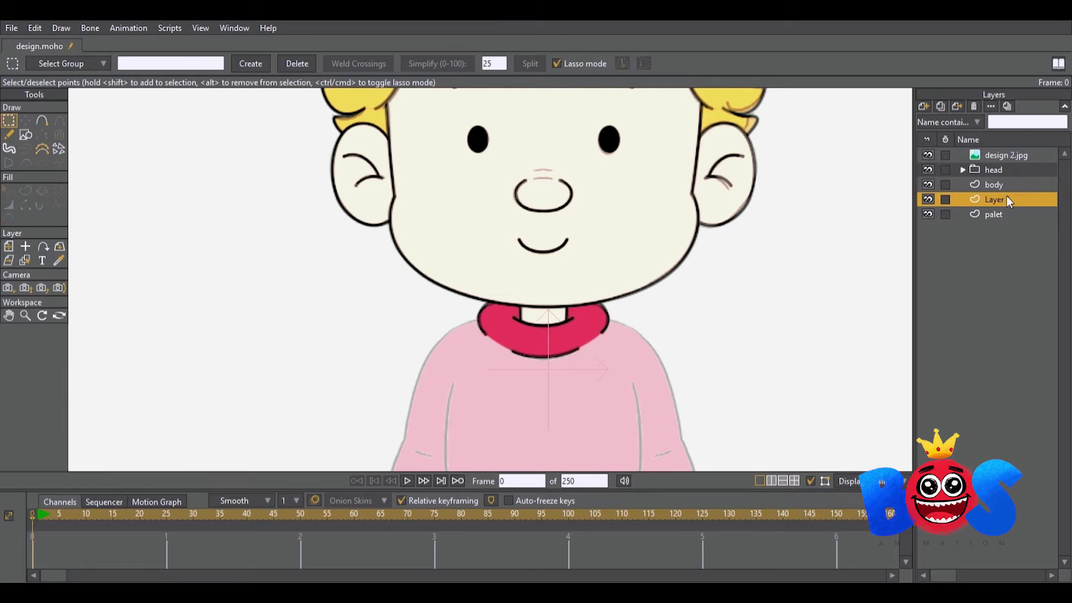
pyautogui.click(992, 185)
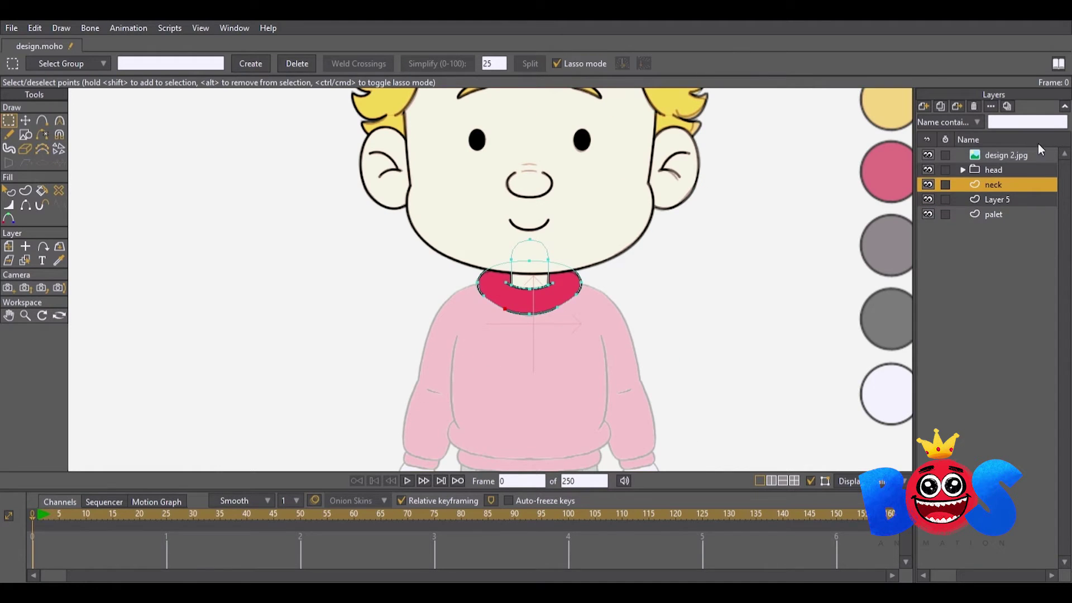
pyautogui.click(996, 199)
pyautogui.press('r')
pyautogui.moveTo(442, 239); pyautogui.dragTo(622, 435)
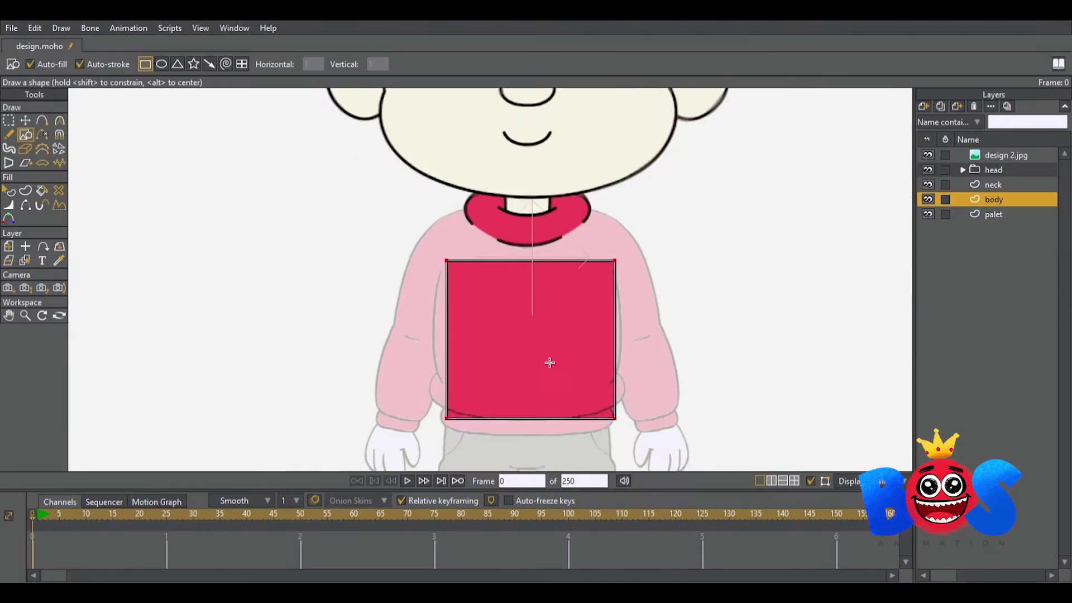
# - Fit the rectangle to the outline, bowing its sides and curving its bottom into the sweater
pyautogui.press('t')
pyautogui.moveTo(687, 250); pyautogui.dragTo(698, 248)
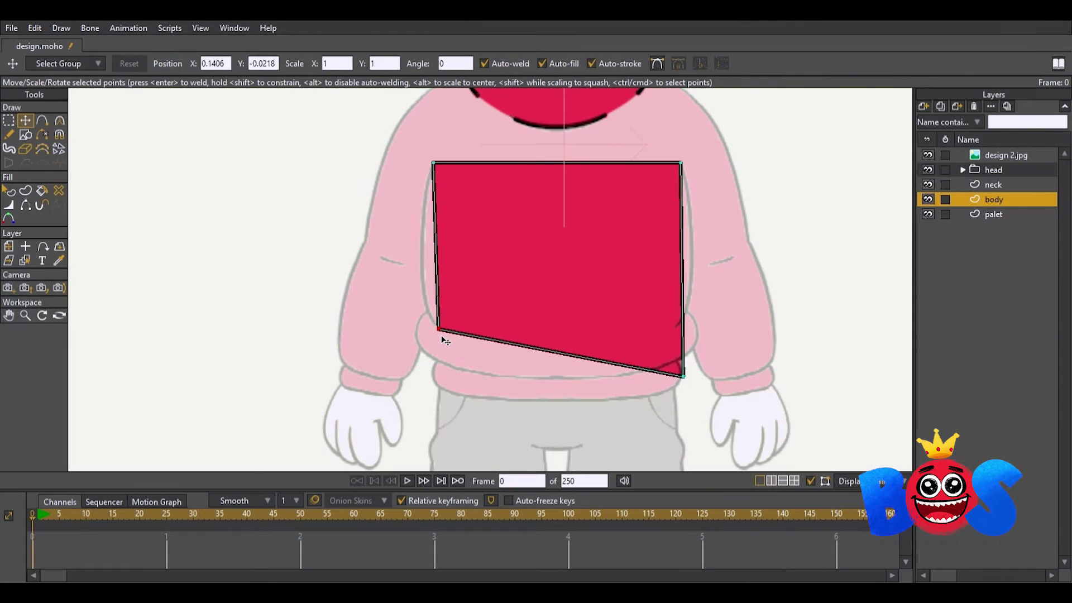
pyautogui.press('c')
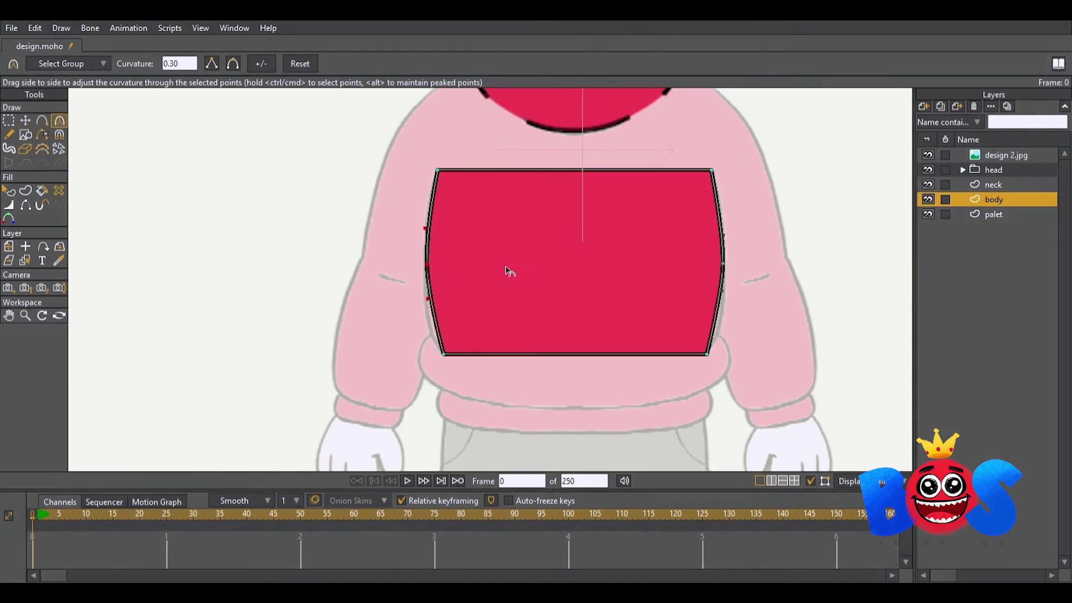
pyautogui.moveTo(510, 270)
pyautogui.mouseDown()
pyautogui.moveTo(567, 337)
pyautogui.moveTo(728, 233)
pyautogui.mouseUp()
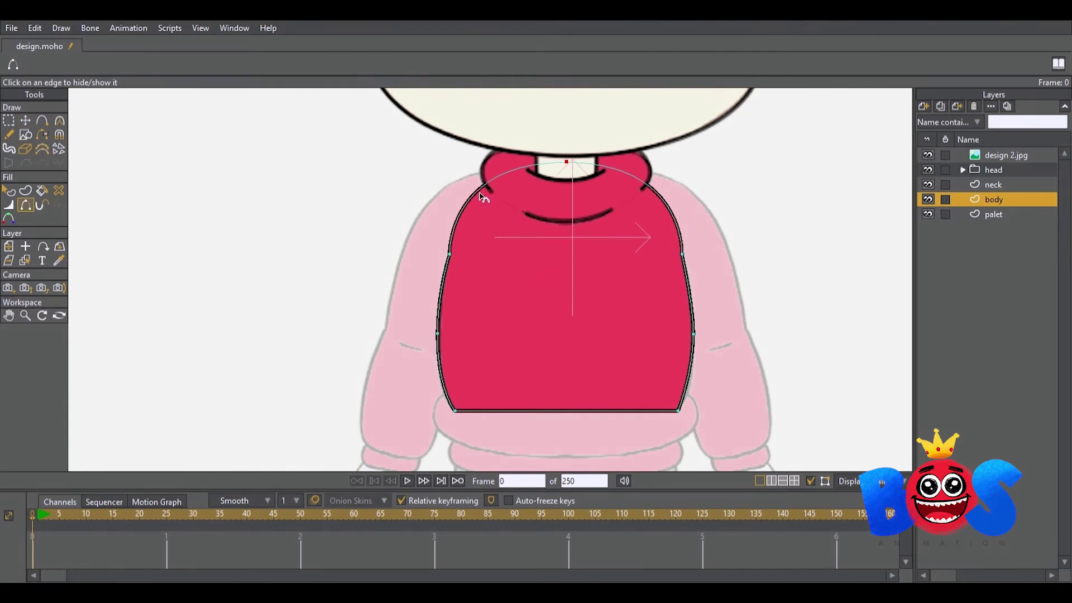
pyautogui.moveTo(599, 331); pyautogui.dragTo(599, 348)
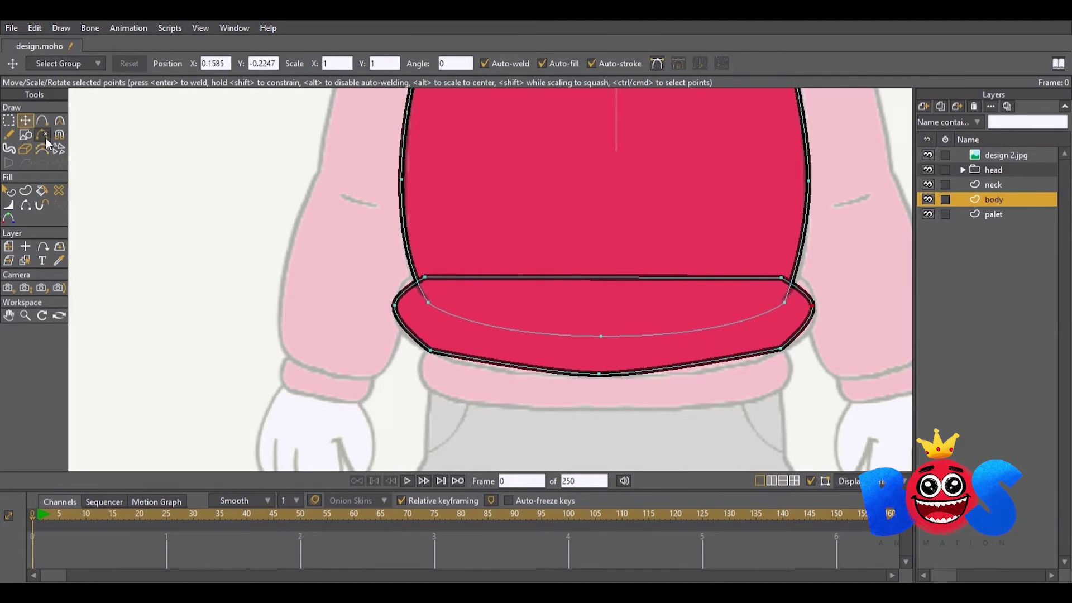
pyautogui.moveTo(656, 365); pyautogui.dragTo(698, 357)
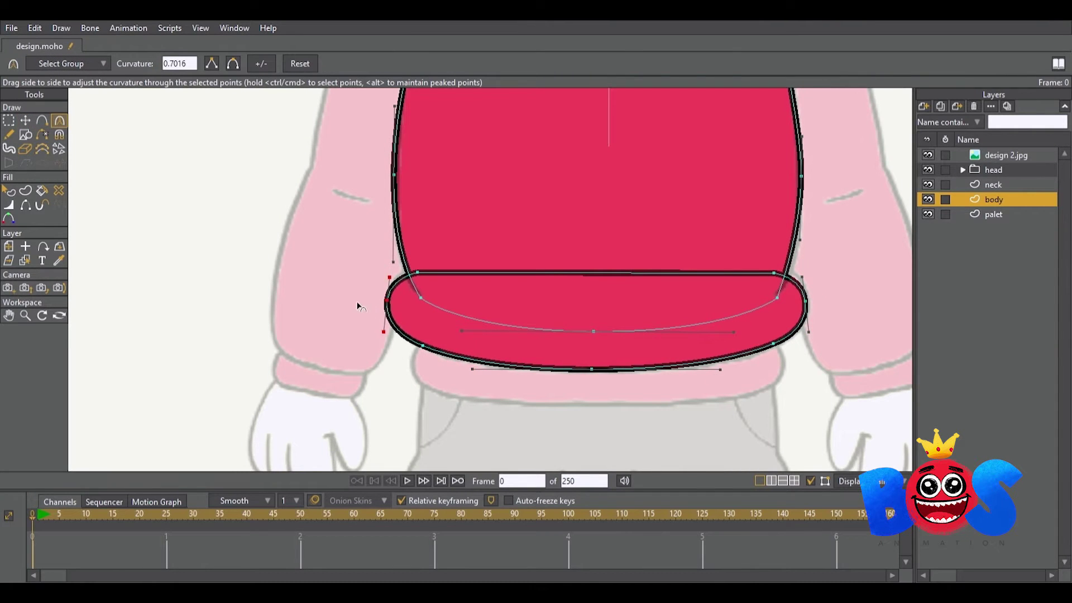
# - Shape rounded waistband bands stretched across the sweater's bottom edge
pyautogui.click(8, 191)
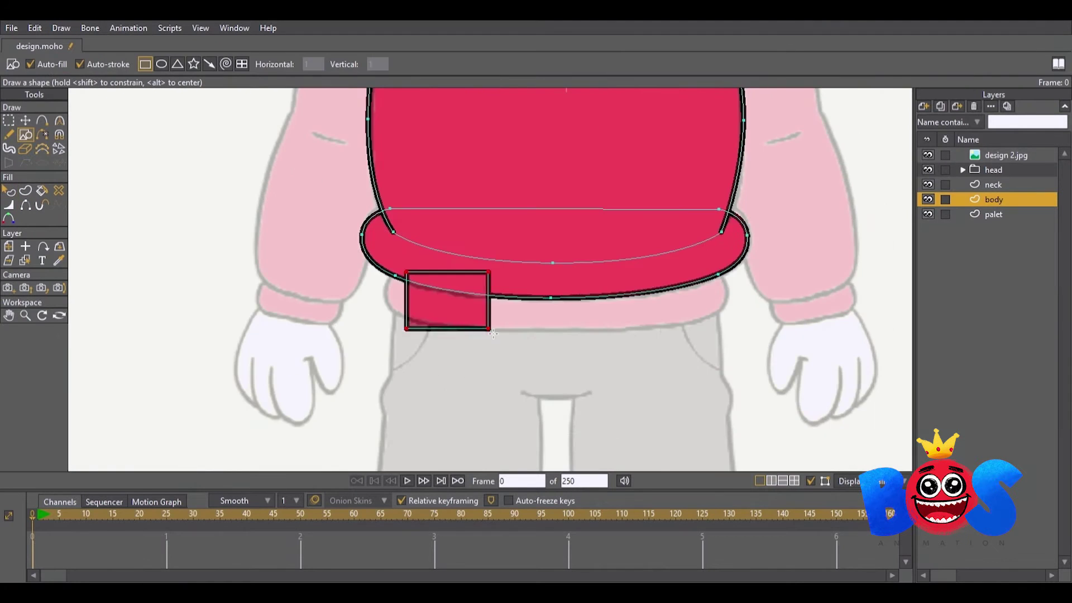
pyautogui.moveTo(423, 305); pyautogui.dragTo(407, 284)
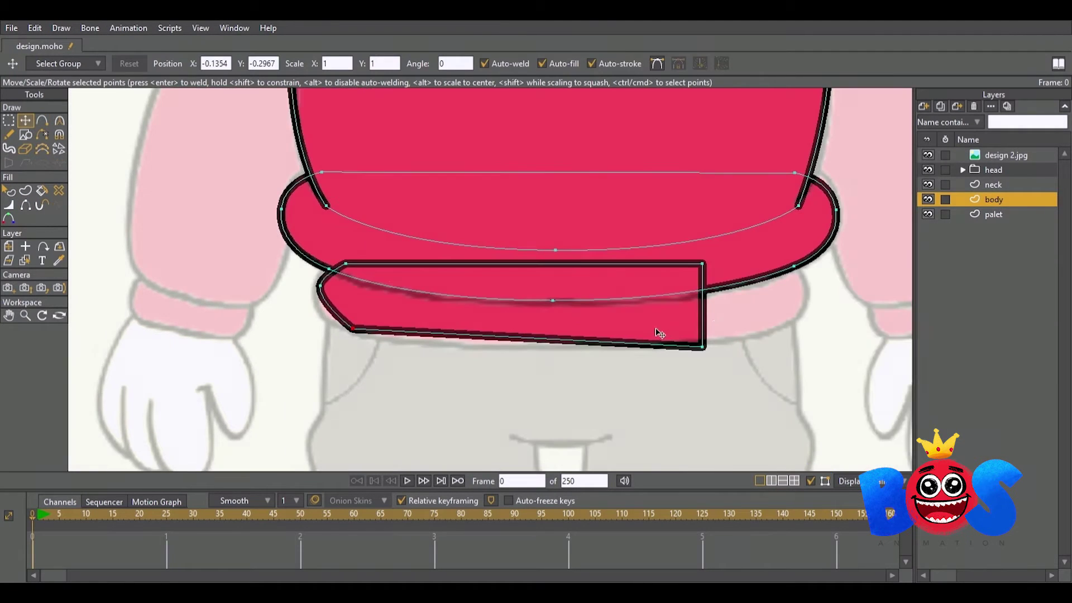
pyautogui.moveTo(726, 334); pyautogui.dragTo(703, 346)
pyautogui.moveTo(776, 290); pyautogui.dragTo(748, 299)
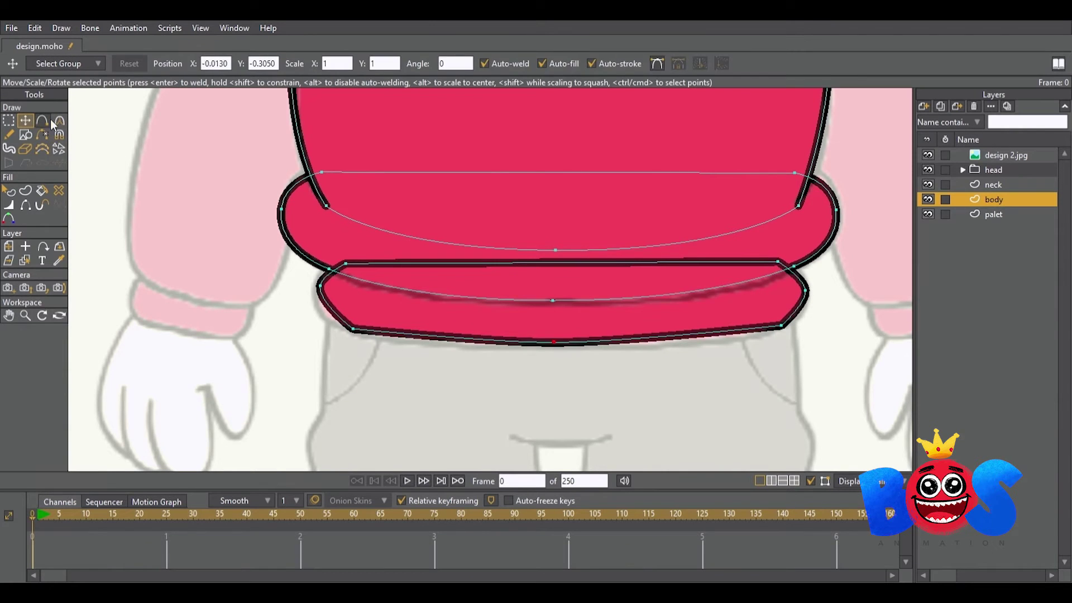
pyautogui.press('c')
pyautogui.moveTo(591, 311); pyautogui.dragTo(802, 323)
pyautogui.scroll(-1, 802, 323)
pyautogui.scroll(-2, 699, 279)
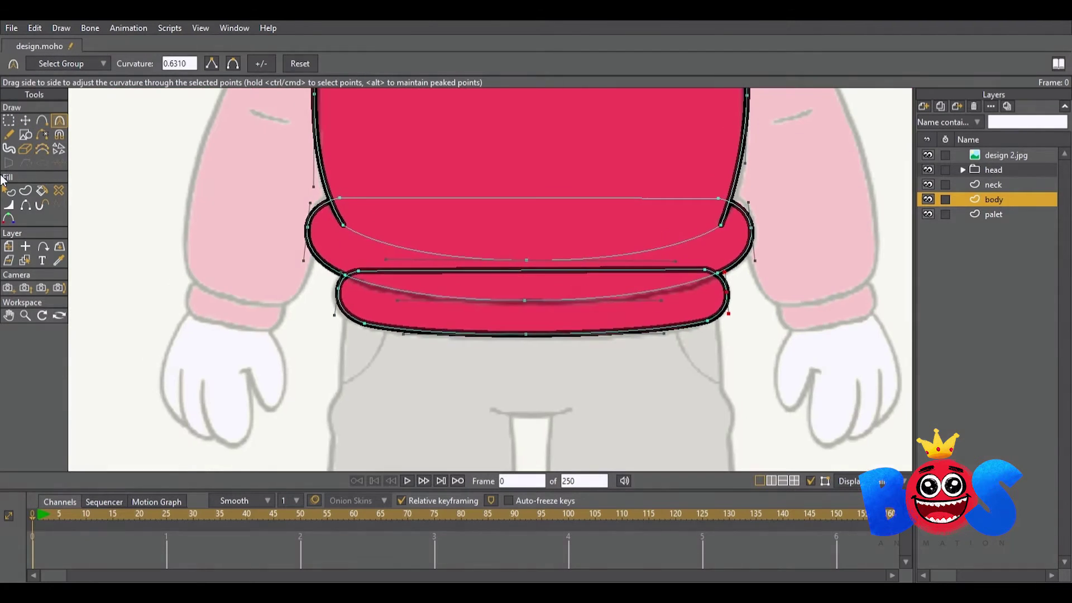
pyautogui.press('q')
pyautogui.click(583, 301)
pyautogui.scroll(-1, 583, 349)
pyautogui.scroll(-4, 583, 349)
# - Add a new arm L layer above palet and draw a rectangle over the left sleeve
pyautogui.scroll(2, 103, 214)
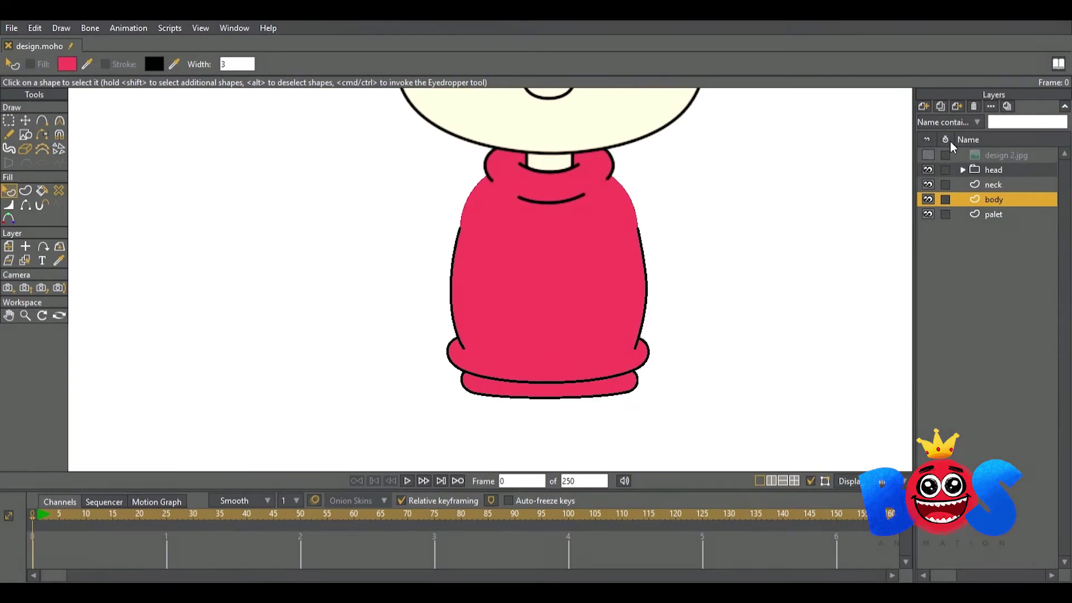
pyautogui.scroll(2, 103, 215)
pyautogui.press('o')
pyautogui.scroll(-1, 628, 221)
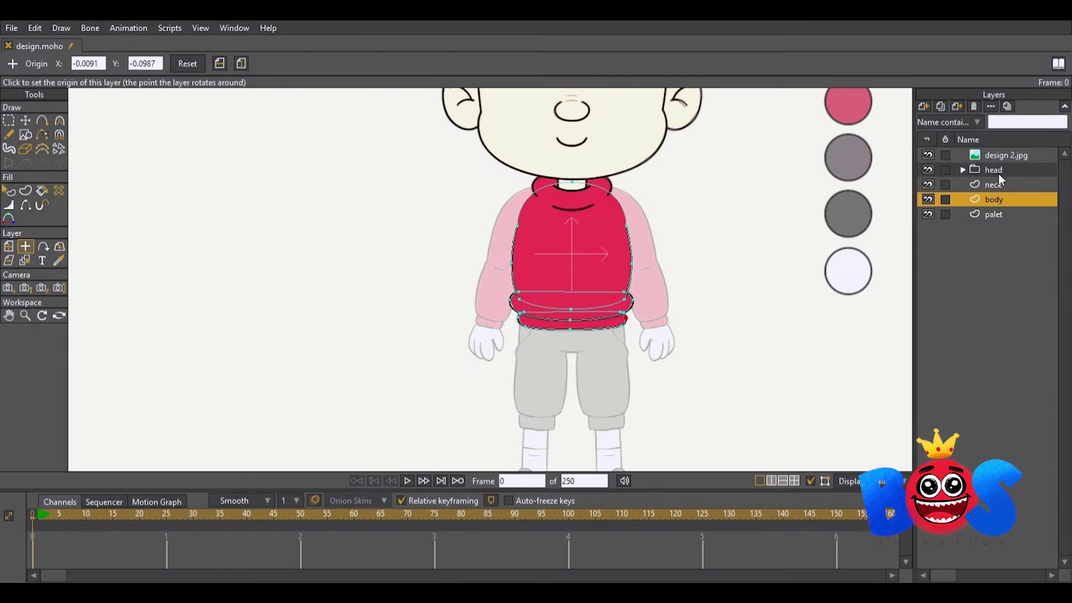
pyautogui.scroll(-1, 628, 221)
pyautogui.scroll(2, 628, 221)
pyautogui.scroll(2, 599, 277)
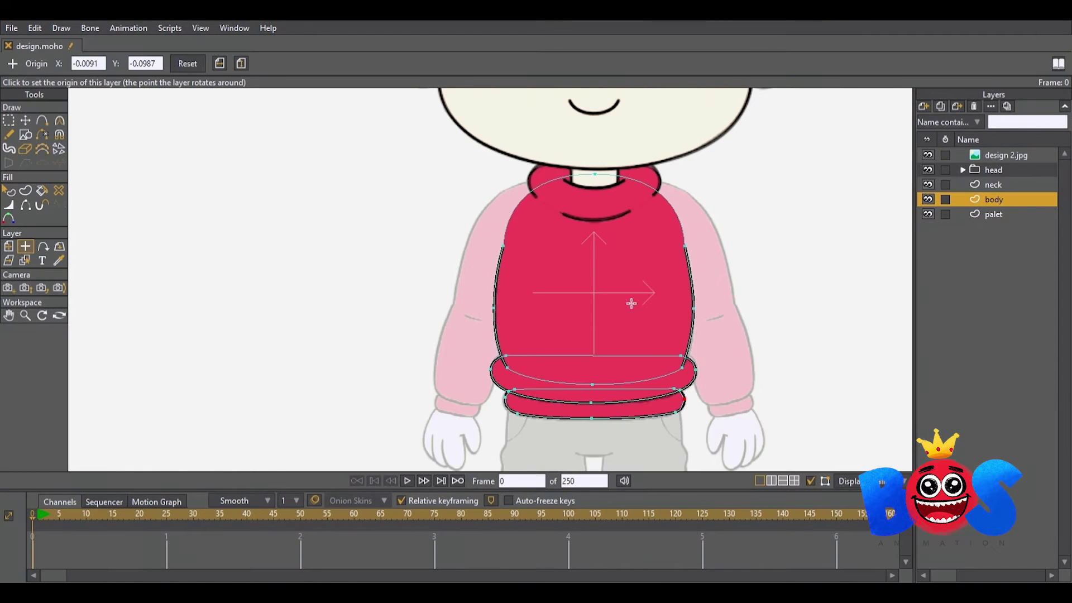
pyautogui.scroll(-1, 630, 303)
pyautogui.click(989, 215)
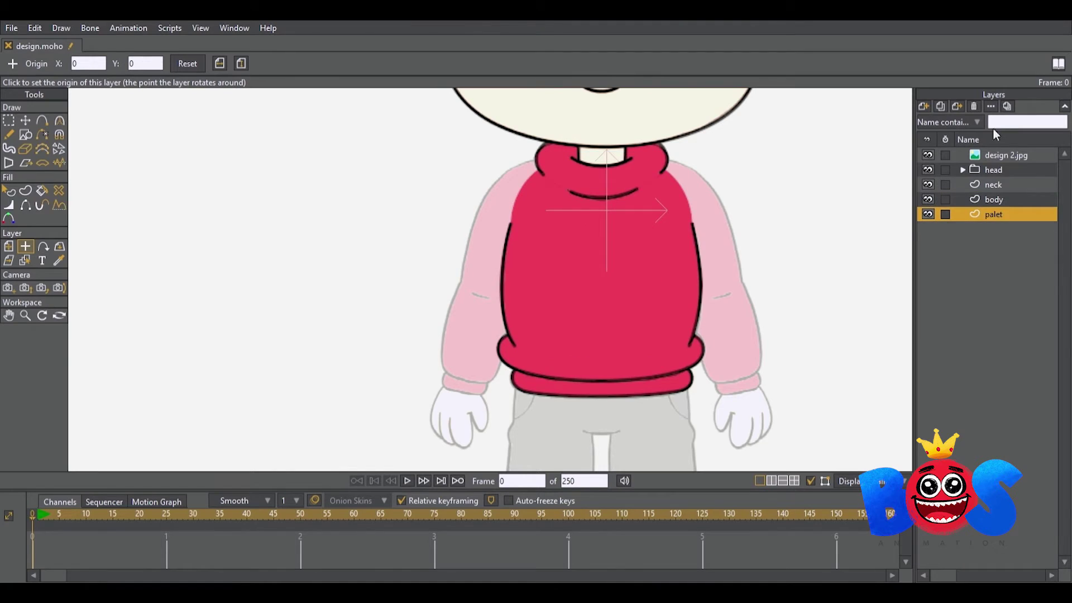
pyautogui.click(923, 106)
pyautogui.click(26, 135)
pyautogui.moveTo(438, 223); pyautogui.dragTo(502, 369)
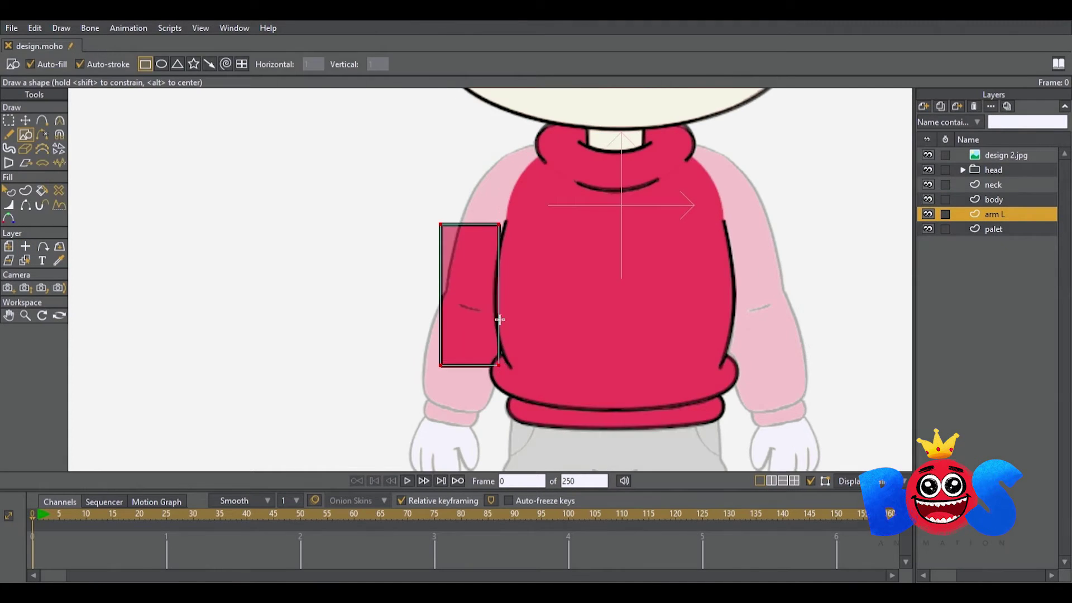
# - Move the rectangle's points to fit the sleeve from shoulder to bottom corners
pyautogui.scroll(2, 502, 313)
pyautogui.press('t')
pyautogui.moveTo(536, 184)
pyautogui.mouseDown()
pyautogui.moveTo(568, 221)
pyautogui.moveTo(558, 198)
pyautogui.mouseUp()
pyautogui.moveTo(993, 214); pyautogui.dragTo(993, 200)
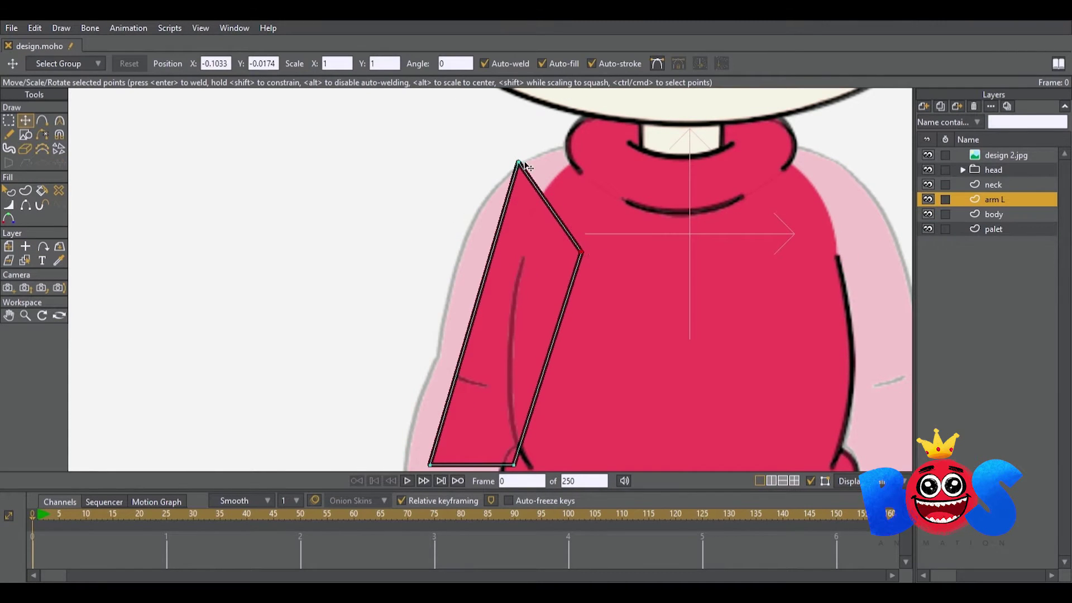
pyautogui.moveTo(558, 201); pyautogui.dragTo(595, 153)
pyautogui.scroll(-3, 452, 369)
pyautogui.moveTo(452, 368); pyautogui.dragTo(574, 287)
pyautogui.scroll(3, 574, 287)
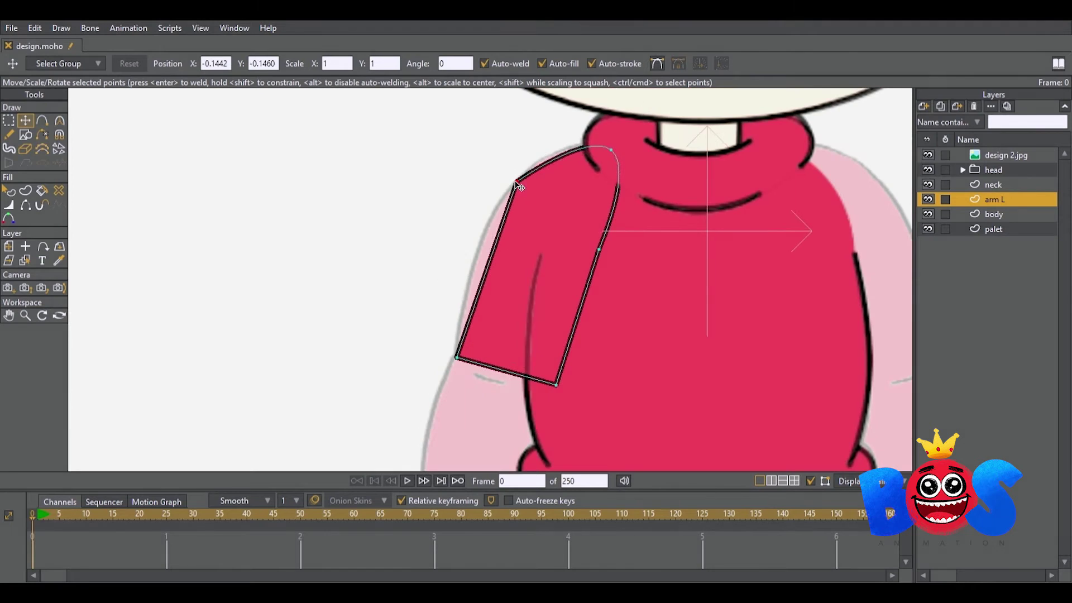
# - Round the sleeve's shoulder corner and extend its bottom down to the hand
pyautogui.press('c')
pyautogui.moveTo(510, 193); pyautogui.dragTo(607, 188)
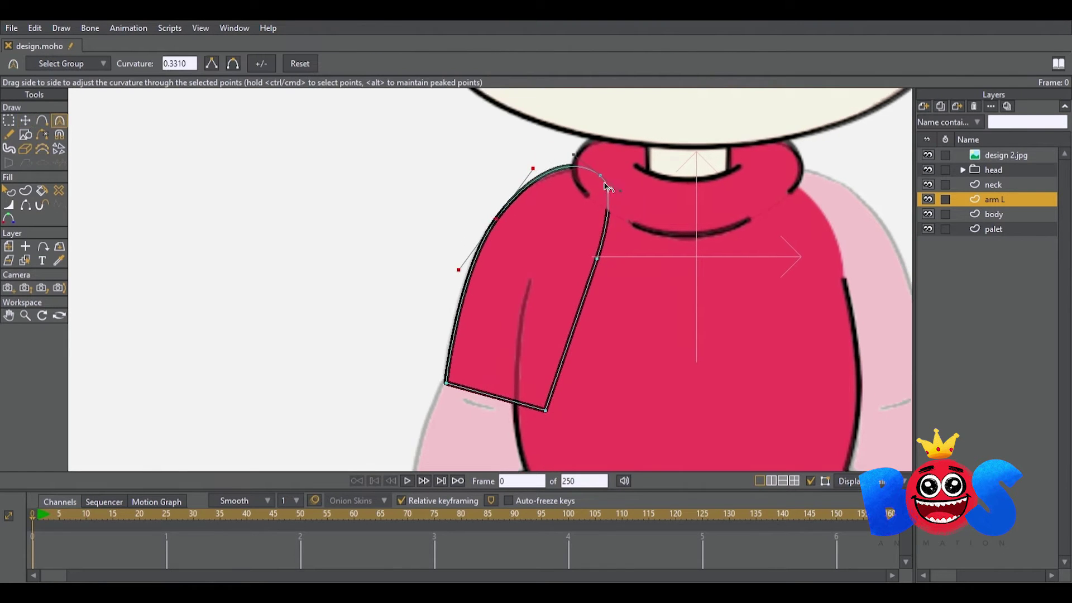
pyautogui.press('t')
pyautogui.press('c')
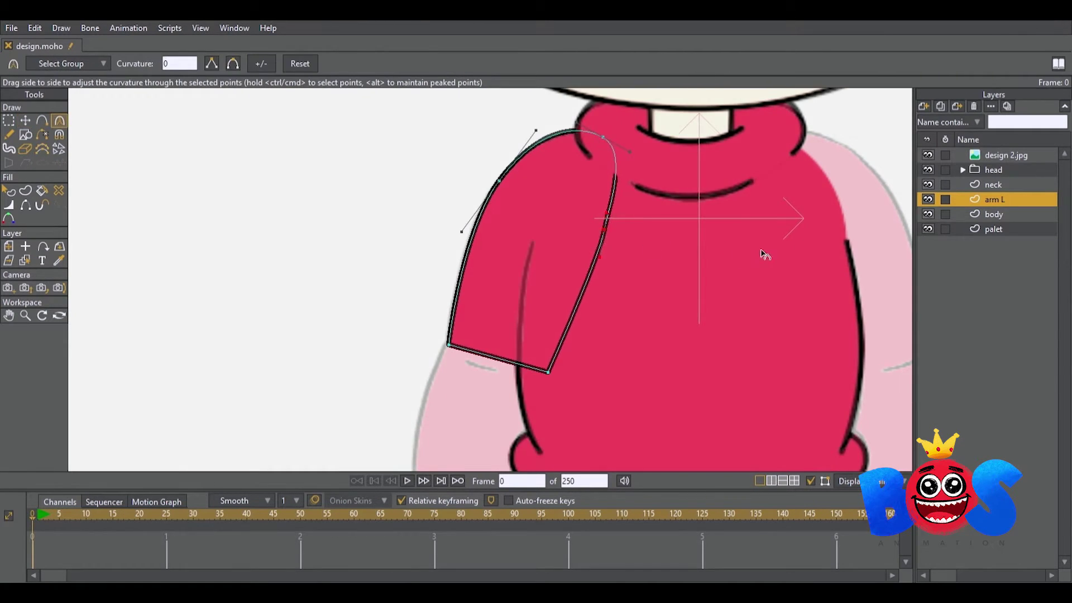
pyautogui.press('t')
pyautogui.scroll(-5, 618, 155)
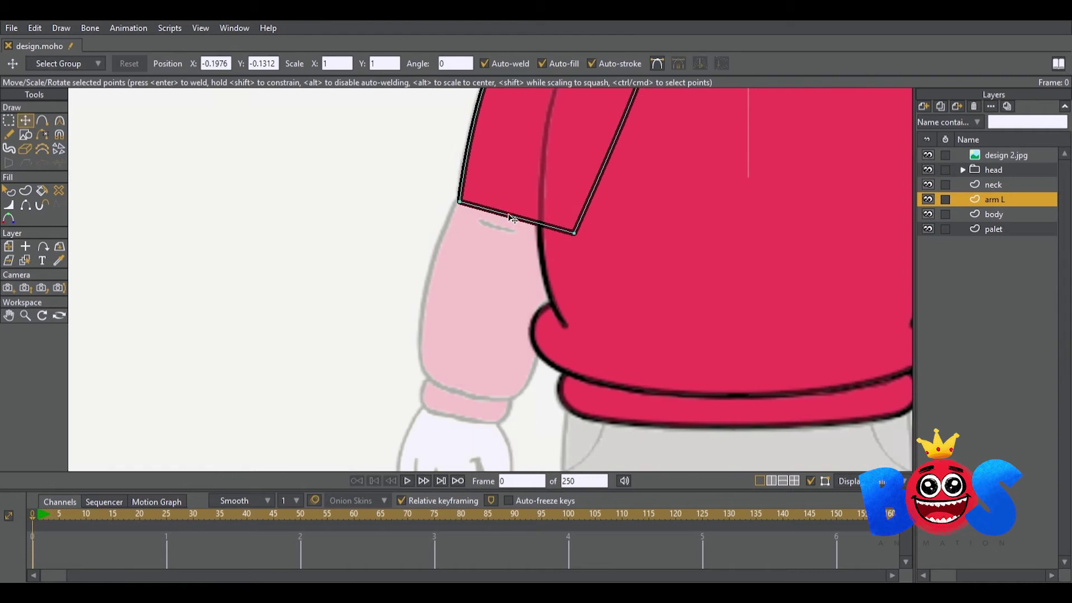
pyautogui.moveTo(526, 240)
pyautogui.mouseDown()
pyautogui.moveTo(461, 393)
pyautogui.moveTo(505, 394)
pyautogui.mouseUp()
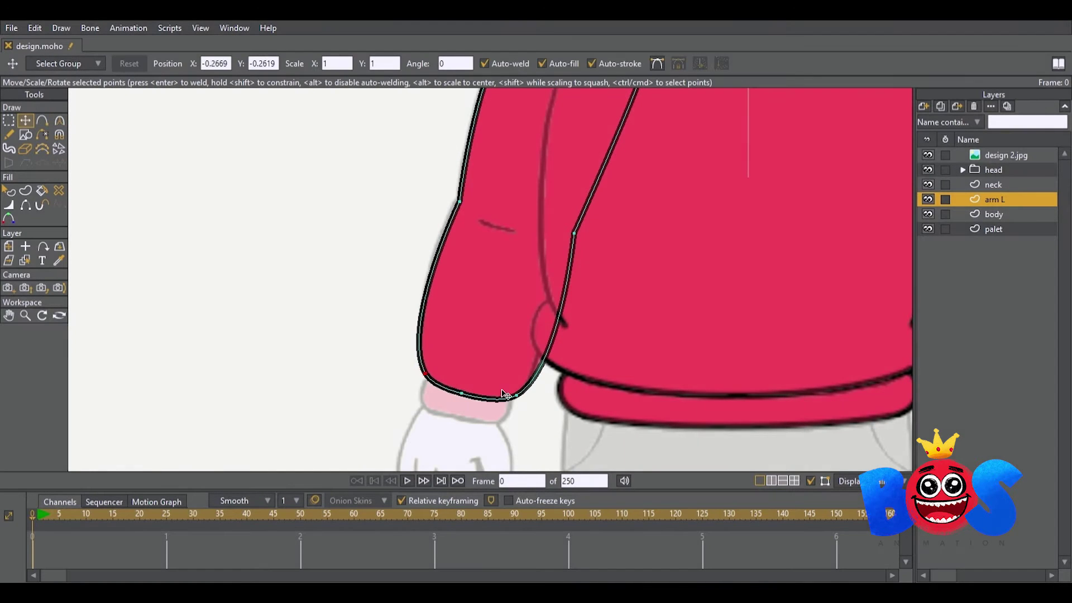
pyautogui.press('c')
pyautogui.press('t')
pyautogui.scroll(-2, 521, 216)
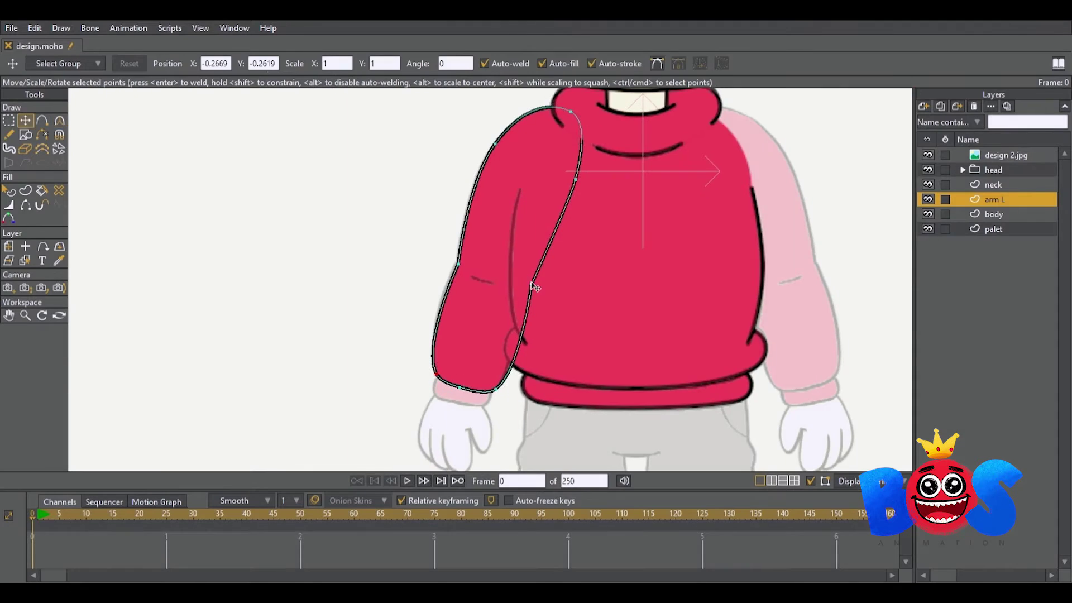
pyautogui.scroll(3, 535, 241)
# - Add a short fold crease on the sleeve and hide its extra edges
pyautogui.press('a')
pyautogui.moveTo(447, 305); pyautogui.dragTo(481, 321)
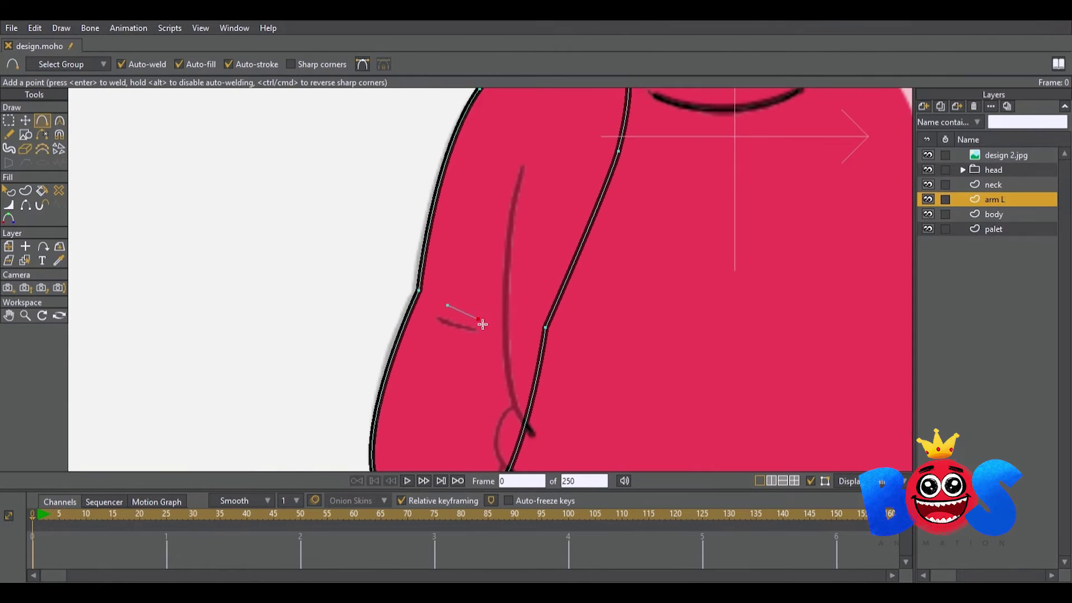
pyautogui.press('h')
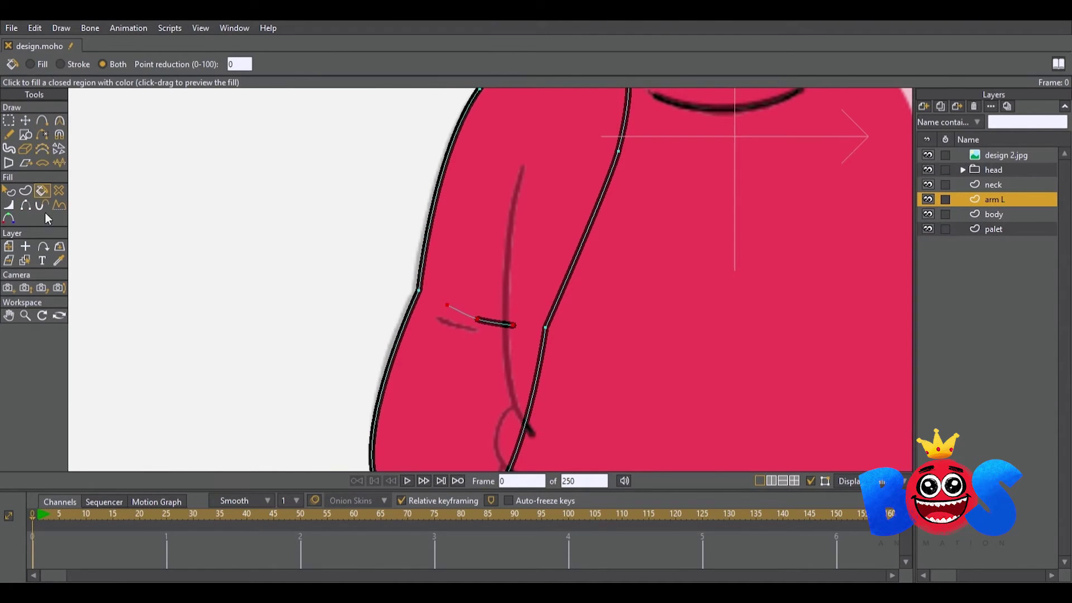
pyautogui.press('t')
pyautogui.scroll(-3, 614, 364)
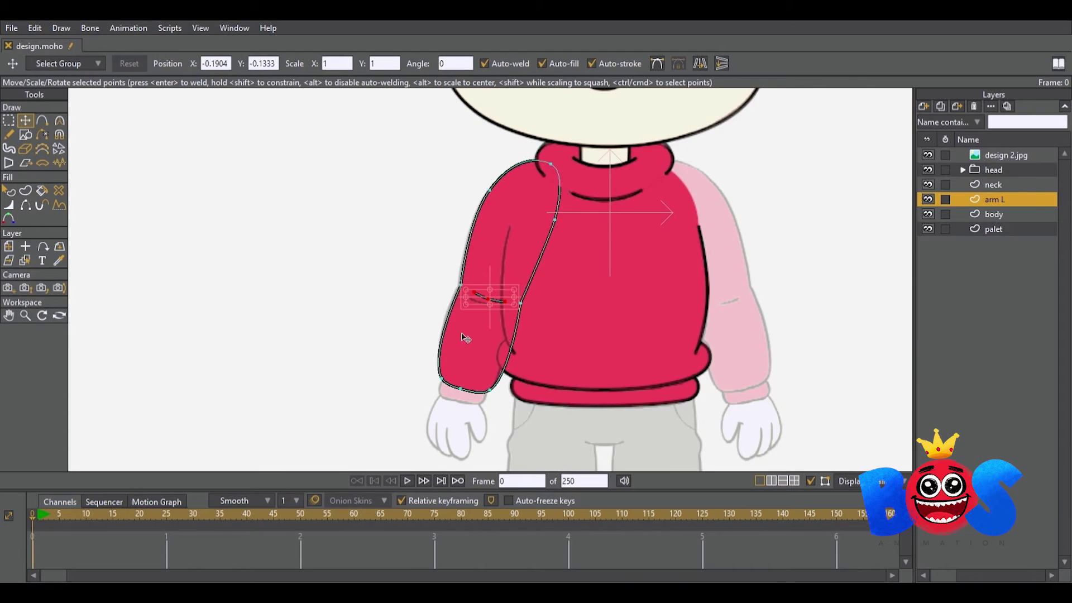
pyautogui.scroll(3, 466, 335)
pyautogui.scroll(-2, 559, 335)
pyautogui.scroll(2, 598, 244)
pyautogui.click(598, 244)
pyautogui.scroll(-3, 555, 364)
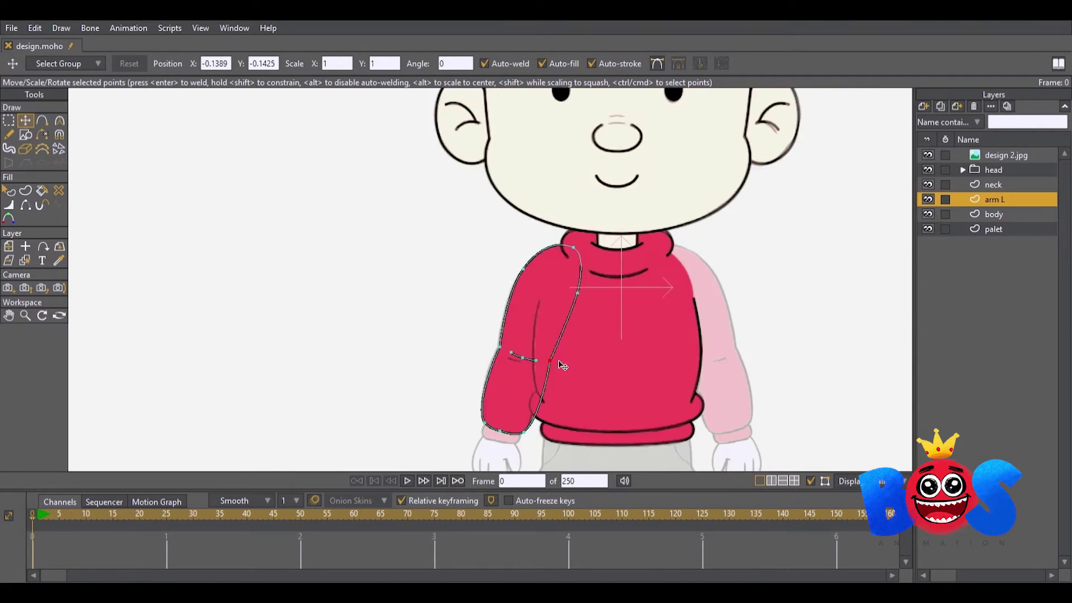
pyautogui.scroll(3, 590, 177)
# - Refine the curve of the sleeve's shoulder point
pyautogui.press('c')
pyautogui.click(570, 161)
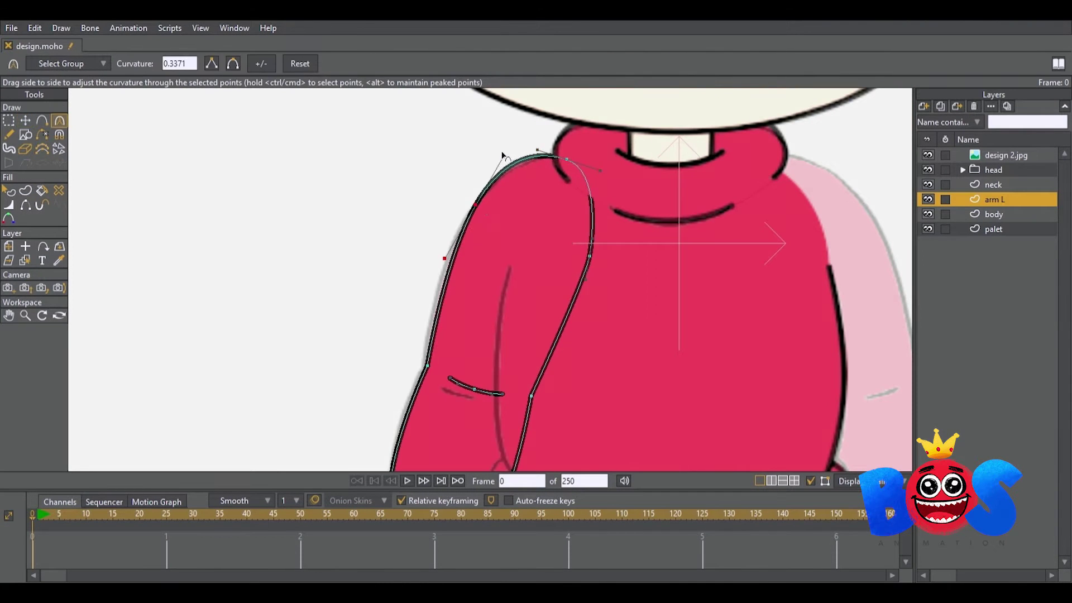
pyautogui.moveTo(502, 155); pyautogui.dragTo(568, 164)
pyautogui.scroll(-3, 584, 256)
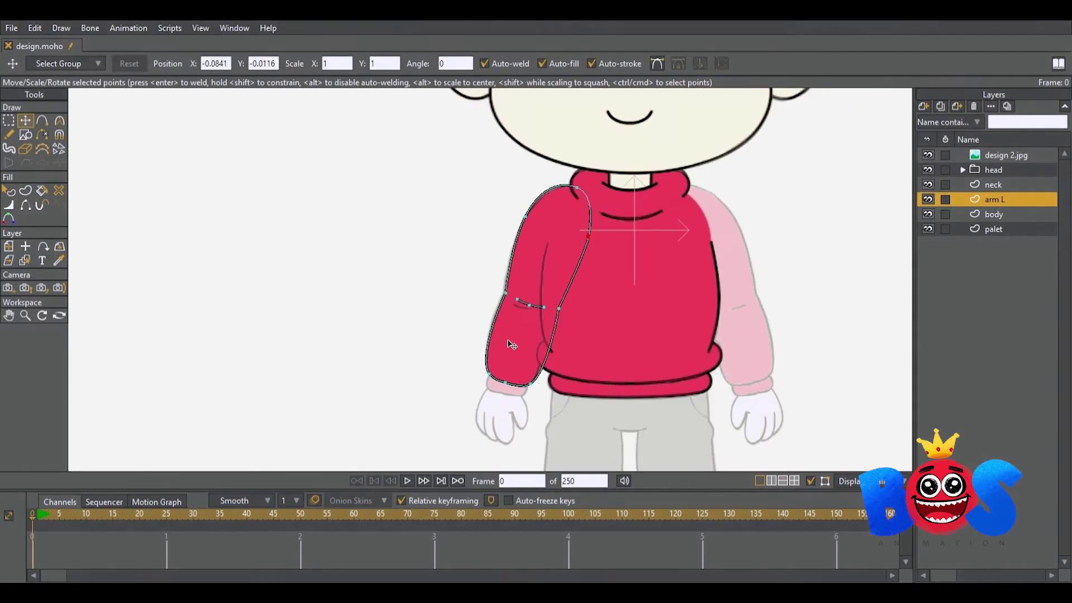
pyautogui.scroll(3, 491, 334)
# - Draw a rounded cuff rectangle tilted to match the wrist
pyautogui.press('r')
pyautogui.moveTo(450, 302); pyautogui.dragTo(531, 359)
pyautogui.press('t')
pyautogui.moveTo(545, 290); pyautogui.dragTo(515, 309)
pyautogui.press('Return')
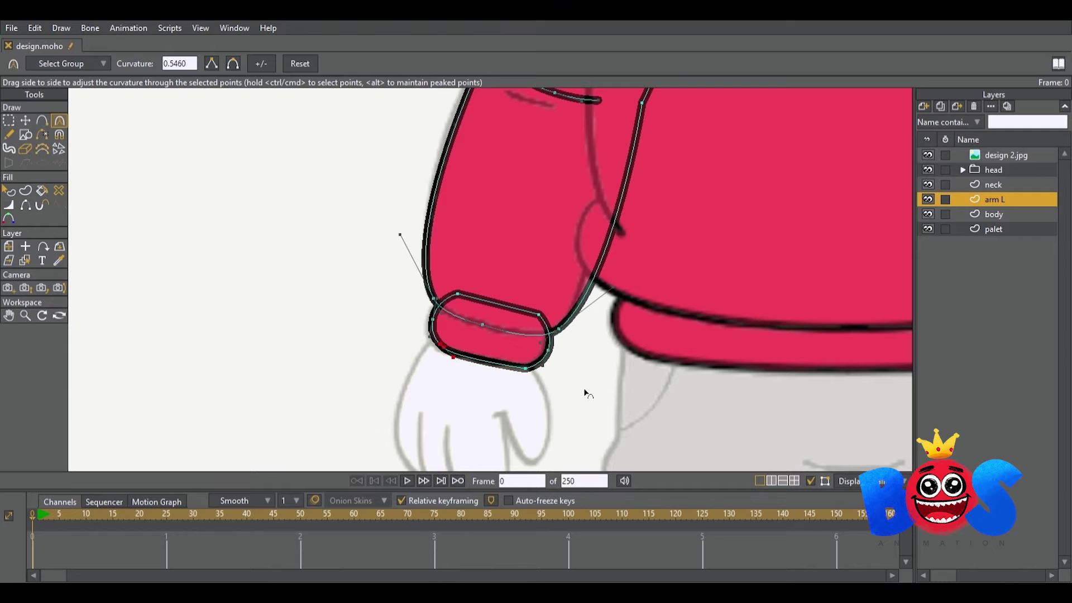
# - Select the cuff shape and hide the reference image to check the sleeve tracing
pyautogui.press('q')
pyautogui.scroll(-2, 503, 307)
pyautogui.click(463, 313)
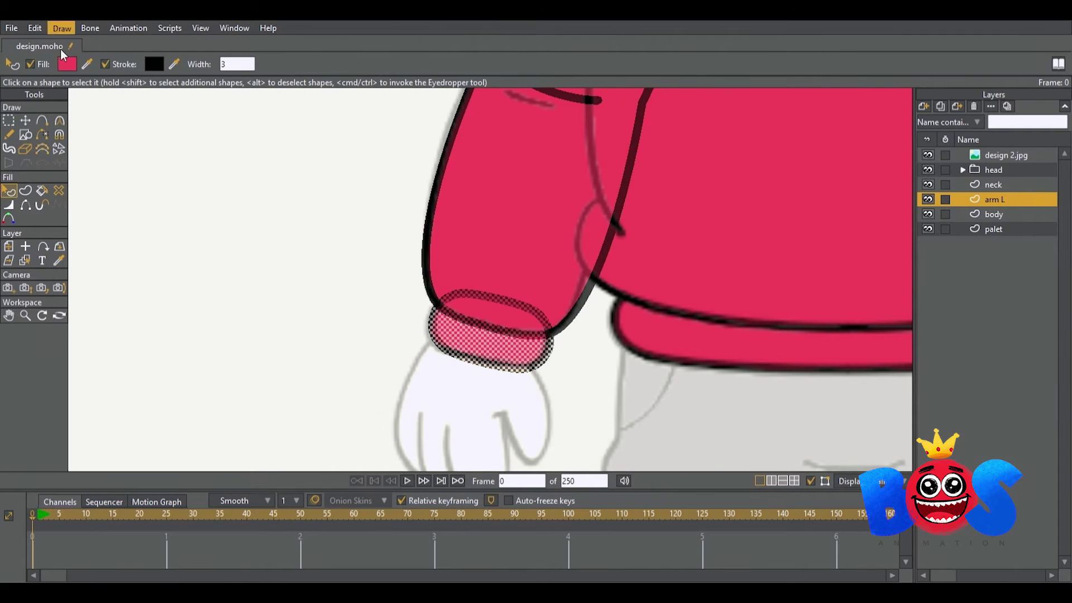
pyautogui.scroll(-3, 502, 203)
pyautogui.click(928, 154)
pyautogui.scroll(3, 450, 270)
pyautogui.scroll(-1, 449, 270)
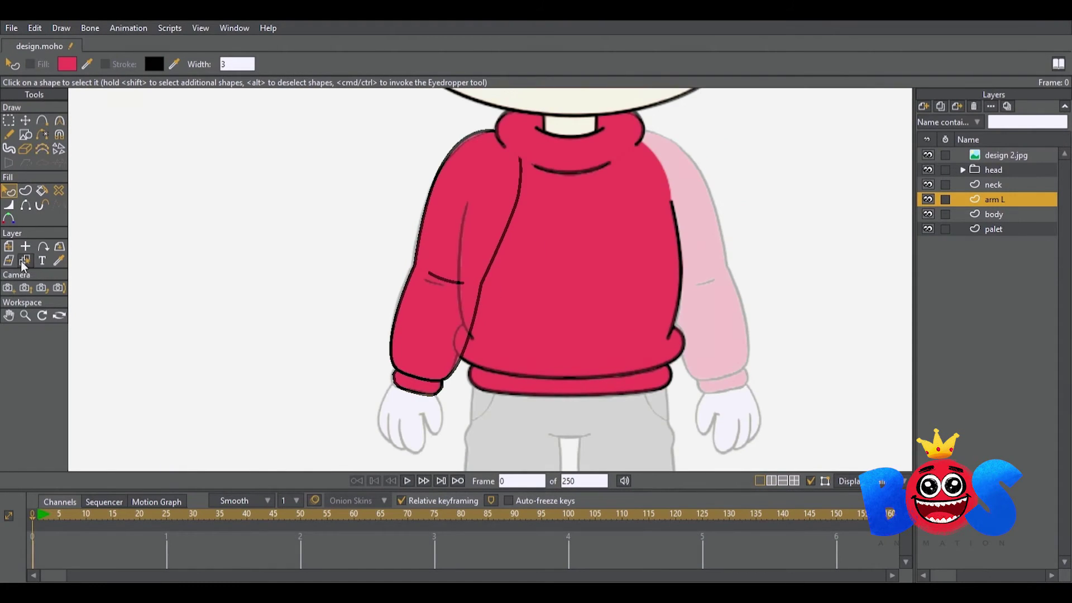
pyautogui.press('m')
pyautogui.scroll(-2, 481, 292)
pyautogui.scroll(1, 740, 273)
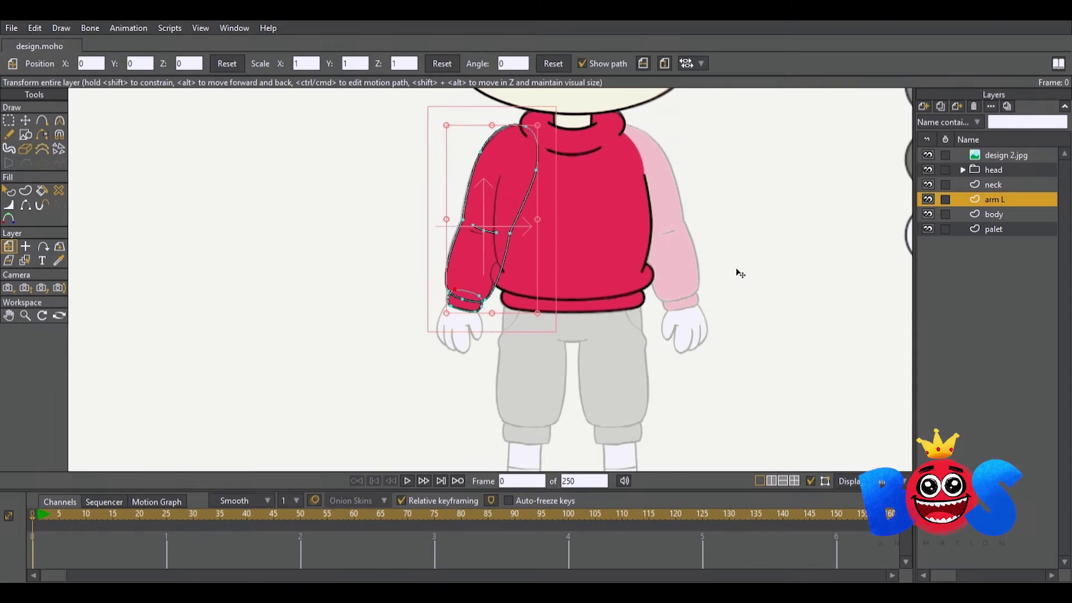
# - Add a new vector layer named 'hand L'
pyautogui.click(923, 106)
pyautogui.doubleClick(990, 199)
pyautogui.write('hand L')
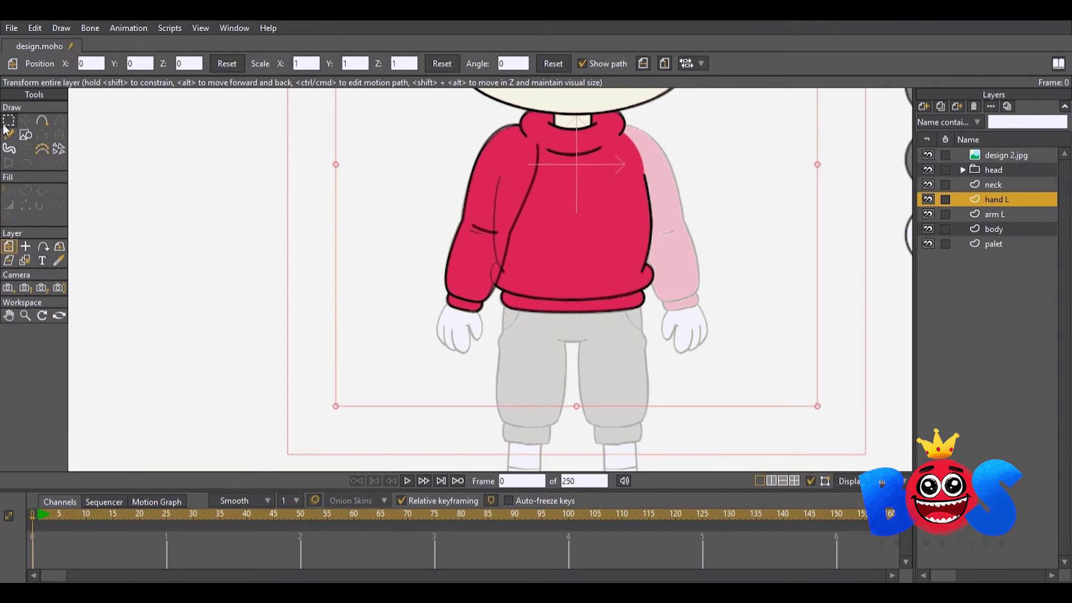
pyautogui.press('Return')
pyautogui.scroll(5, 446, 292)
# - Draw a rough first shape over the hand and check it against the reference
pyautogui.moveTo(438, 276); pyautogui.dragTo(504, 355)
pyautogui.scroll(-3, 471, 313)
pyautogui.click(927, 155)
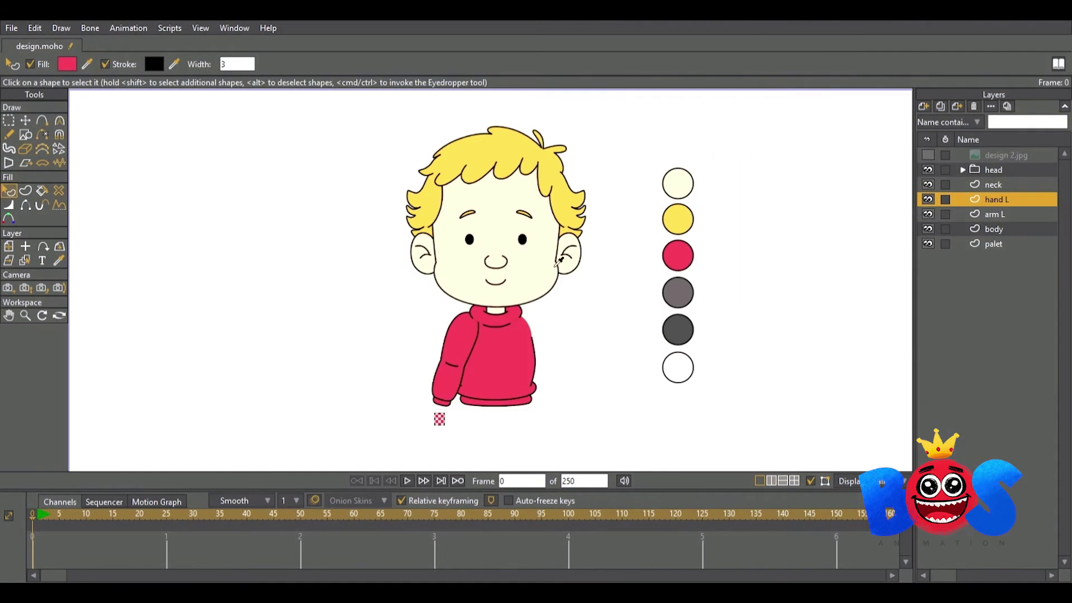
pyautogui.scroll(2, 480, 290)
pyautogui.click(928, 154)
pyautogui.scroll(3, 491, 354)
# - Move the shape's points to narrow it into a finger
pyautogui.press('t')
pyautogui.moveTo(431, 338)
pyautogui.mouseDown()
pyautogui.moveTo(426, 258)
pyautogui.moveTo(472, 311)
pyautogui.moveTo(484, 276)
pyautogui.mouseUp()
pyautogui.moveTo(508, 343); pyautogui.dragTo(527, 275)
pyautogui.moveTo(431, 435); pyautogui.dragTo(503, 348)
pyautogui.moveTo(507, 436)
pyautogui.mouseDown()
pyautogui.moveTo(546, 342)
pyautogui.moveTo(893, 338)
pyautogui.mouseUp()
# - Round the finger's curves and hide its top edge to leave it open
pyautogui.press('c')
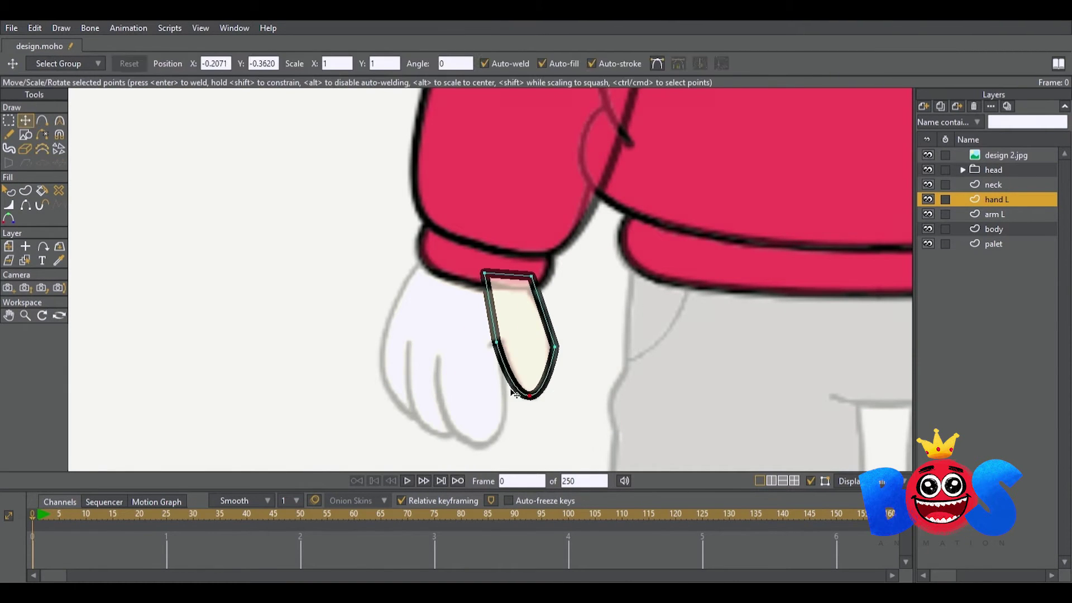
pyautogui.press('t')
pyautogui.click(533, 277)
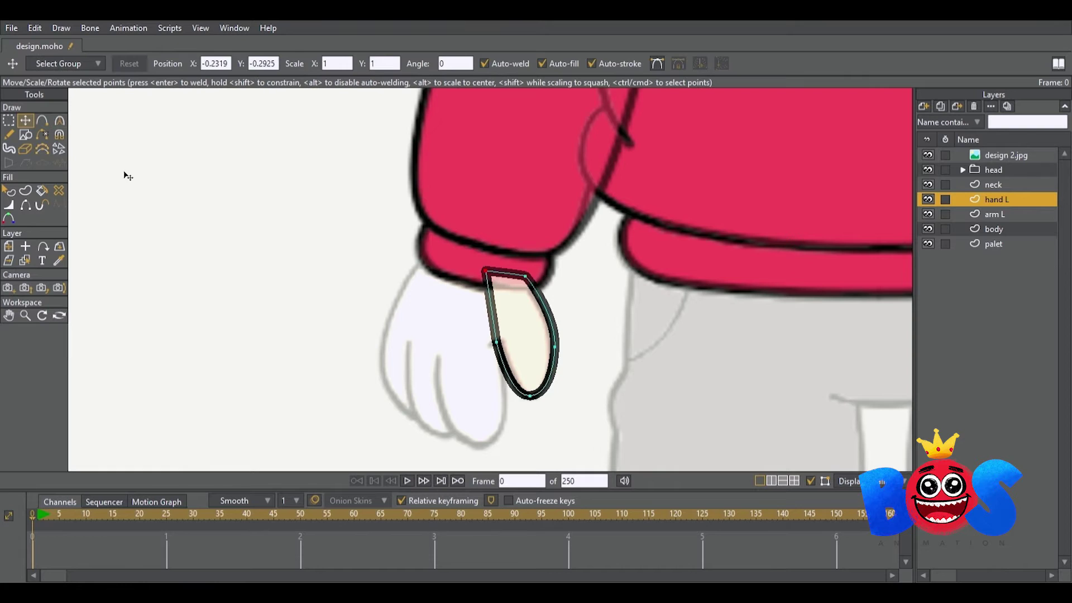
pyautogui.press('c')
pyautogui.press('t')
pyautogui.press('c')
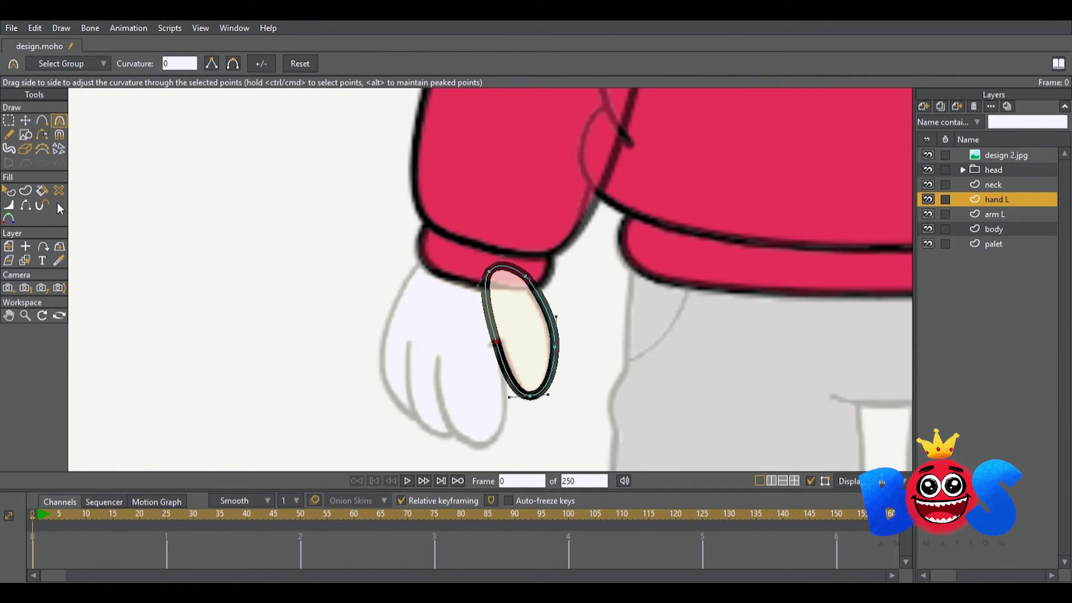
pyautogui.press('h')
# - Refine the curvature of the finger's right side
pyautogui.press('c')
pyautogui.press('t')
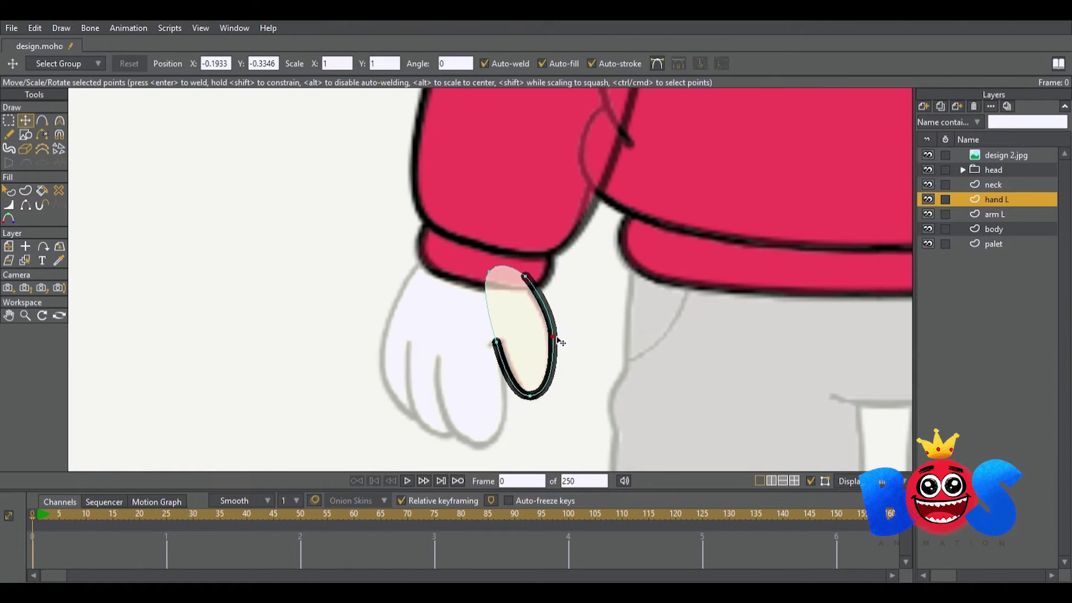
pyautogui.press('c')
pyautogui.moveTo(558, 335); pyautogui.dragTo(557, 297)
pyautogui.press('t')
pyautogui.press('c')
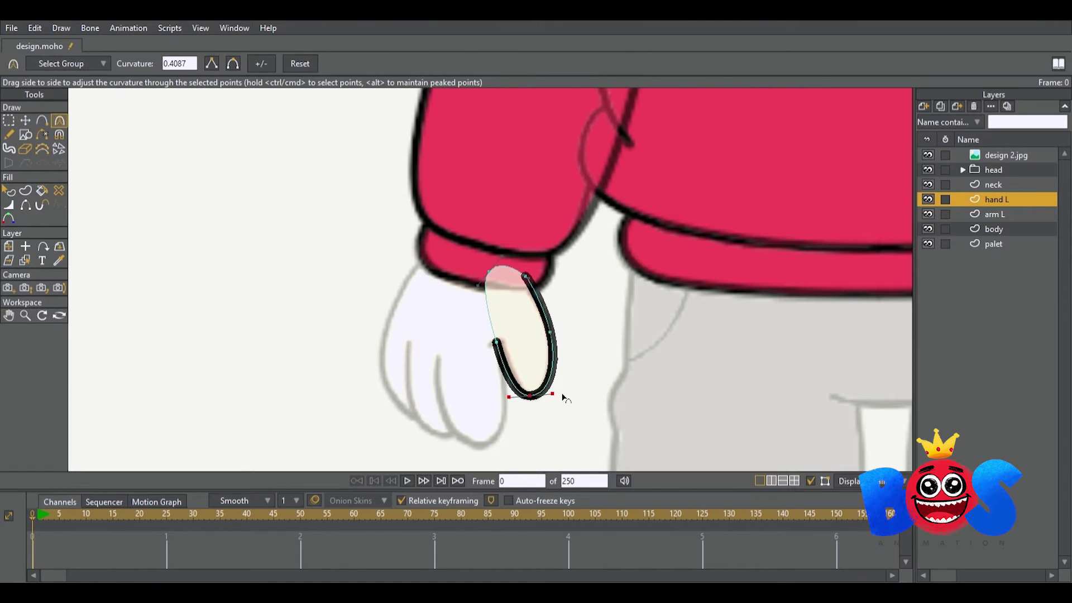
pyautogui.press('t')
# - Duplicate the finger, move the copy down-left and reshape its lower end
pyautogui.hotkey('ctrl', 'c')
pyautogui.hotkey('ctrl', 'v')
pyautogui.scroll(2, 471, 206)
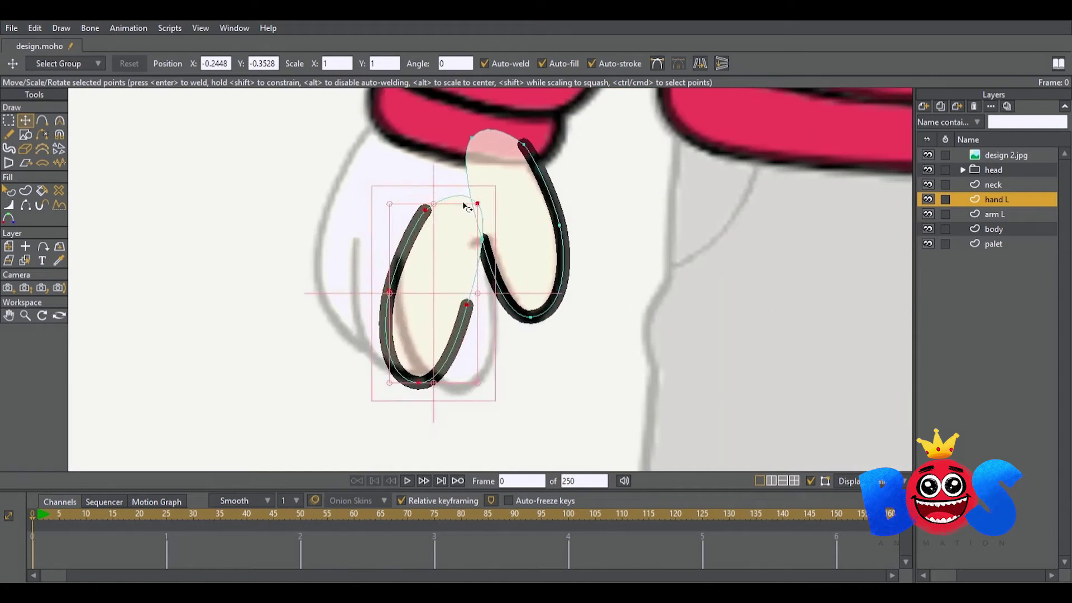
pyautogui.moveTo(471, 206)
pyautogui.mouseDown()
pyautogui.moveTo(429, 327)
pyautogui.moveTo(485, 241)
pyautogui.mouseUp()
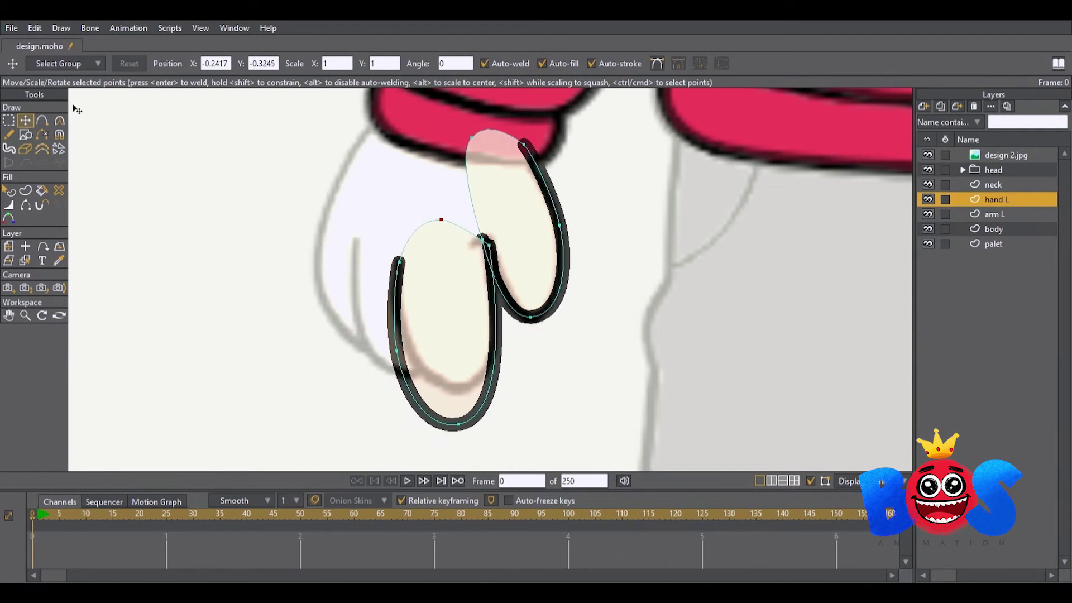
pyautogui.press('c')
pyautogui.press('t')
pyautogui.moveTo(396, 350); pyautogui.dragTo(405, 334)
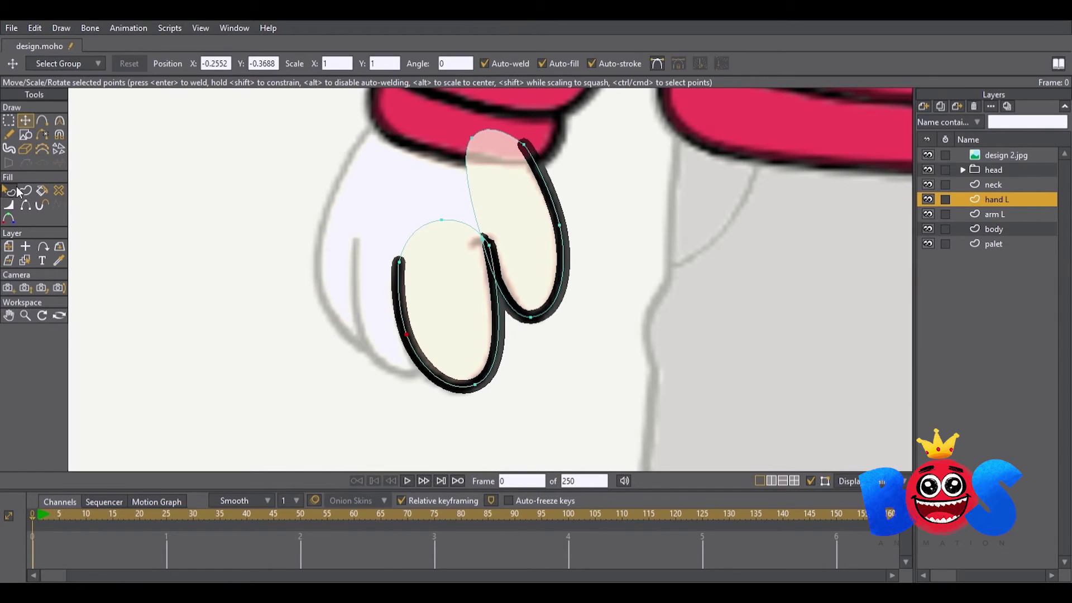
# - Paste a third finger and position it up and to the left
pyautogui.click(14, 191)
pyautogui.scroll(-2, 610, 256)
pyautogui.scroll(2, 610, 255)
pyautogui.press('t')
pyautogui.click(520, 316)
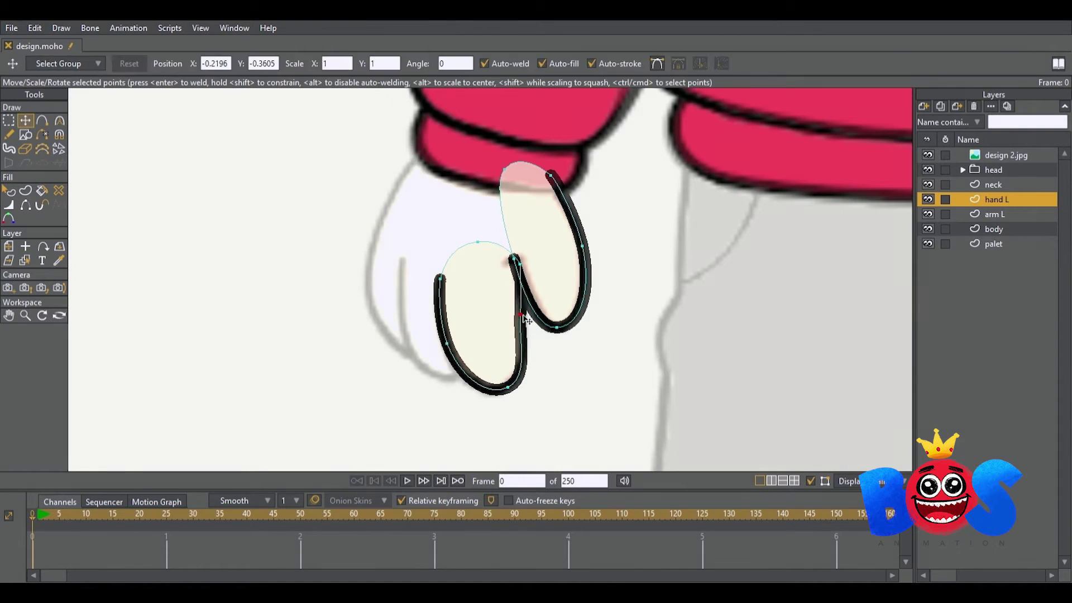
pyautogui.hotkey('ctrl', 'c')
pyautogui.hotkey('ctrl', 'v')
pyautogui.moveTo(486, 308); pyautogui.dragTo(451, 303)
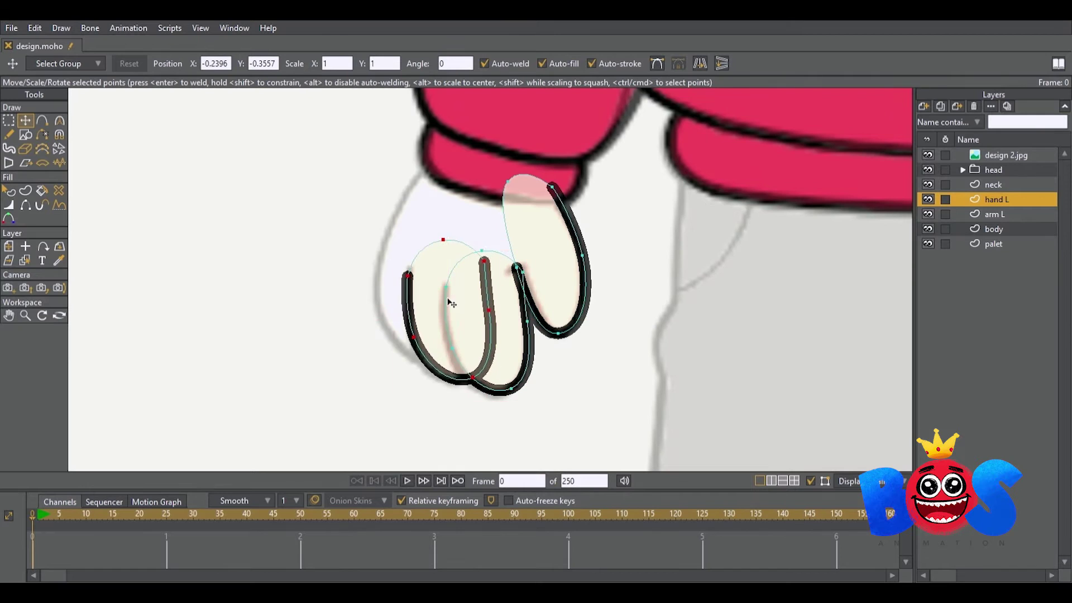
pyautogui.moveTo(461, 256)
pyautogui.mouseDown()
pyautogui.moveTo(434, 235)
pyautogui.moveTo(420, 161)
pyautogui.mouseUp()
# - Shape the inner palm curve and hide the palm outline's edges where they join
pyautogui.press('c')
pyautogui.press('t')
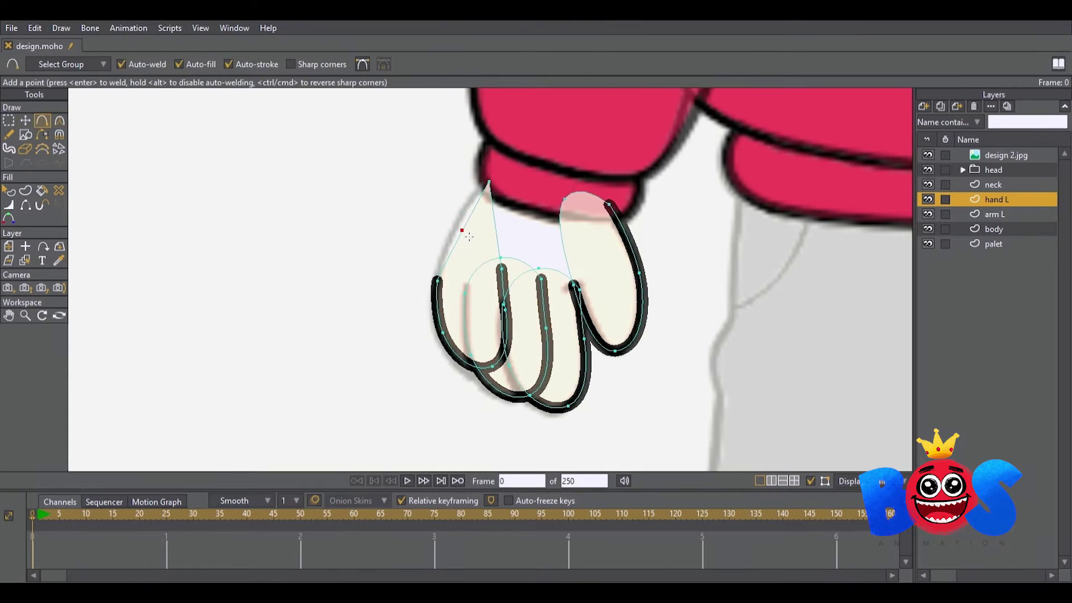
pyautogui.moveTo(497, 189)
pyautogui.mouseDown()
pyautogui.moveTo(592, 219)
pyautogui.moveTo(610, 211)
pyautogui.mouseUp()
pyautogui.scroll(2, 612, 212)
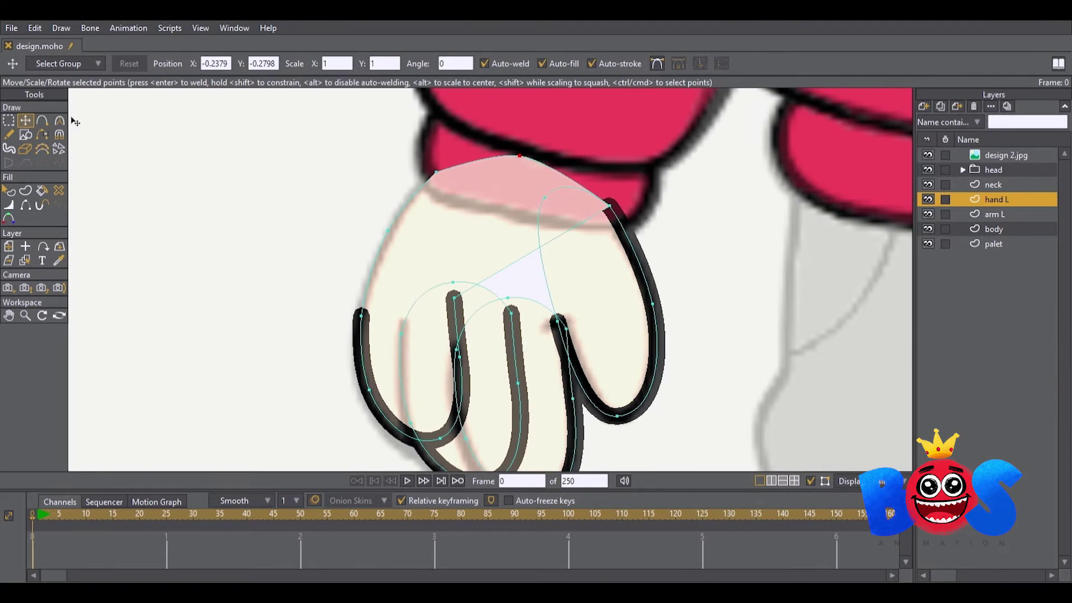
pyautogui.scroll(-1, 476, 273)
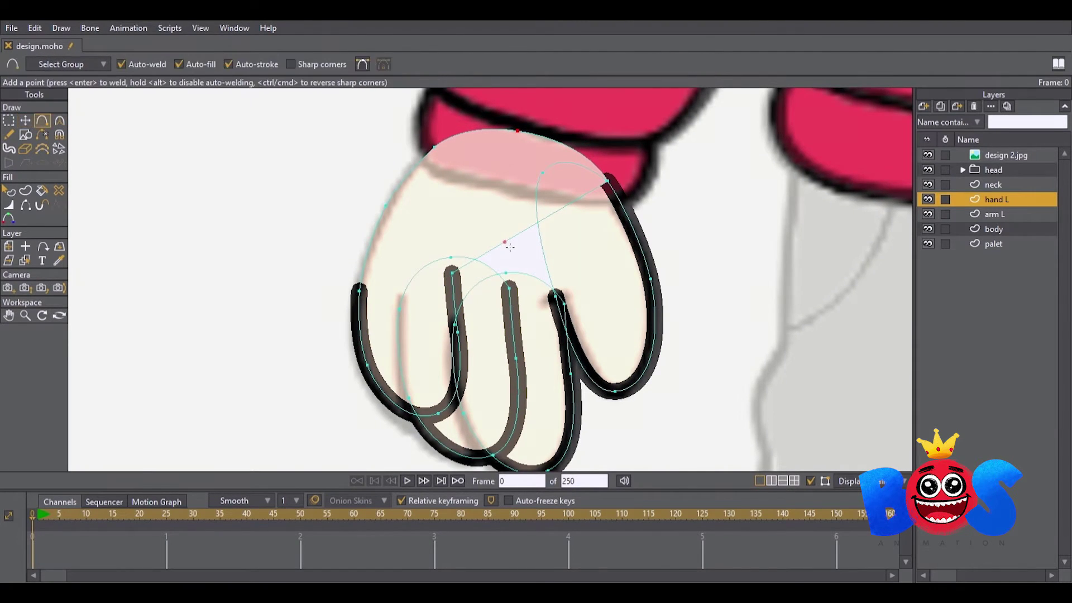
pyautogui.press('c')
pyautogui.press('h')
pyautogui.click(385, 202)
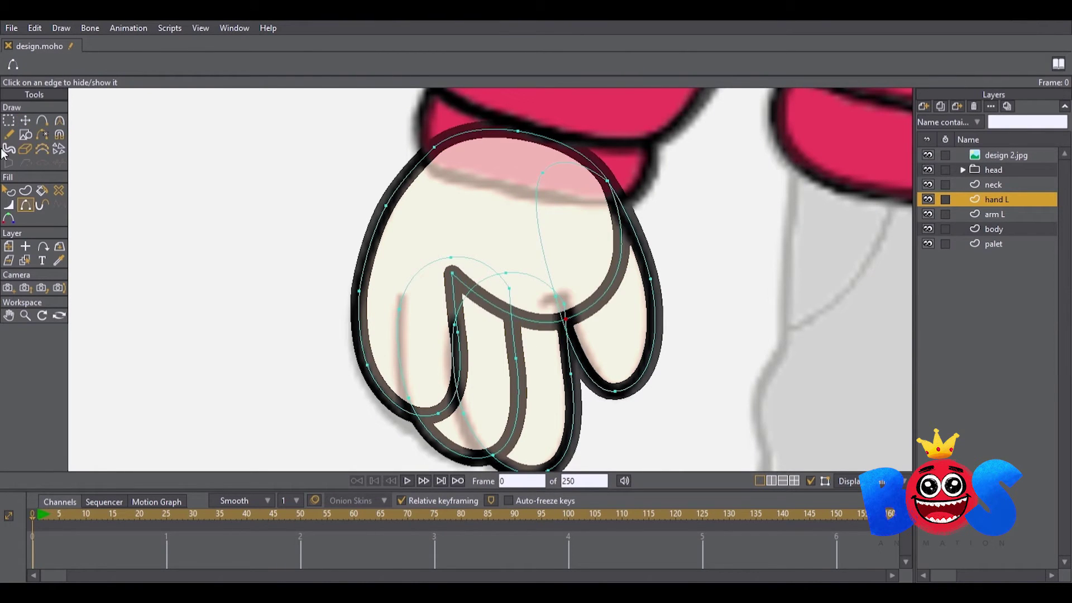
# - Move the hand L layer below arm L and select the body layer
pyautogui.press('q')
pyautogui.scroll(1, 292, 272)
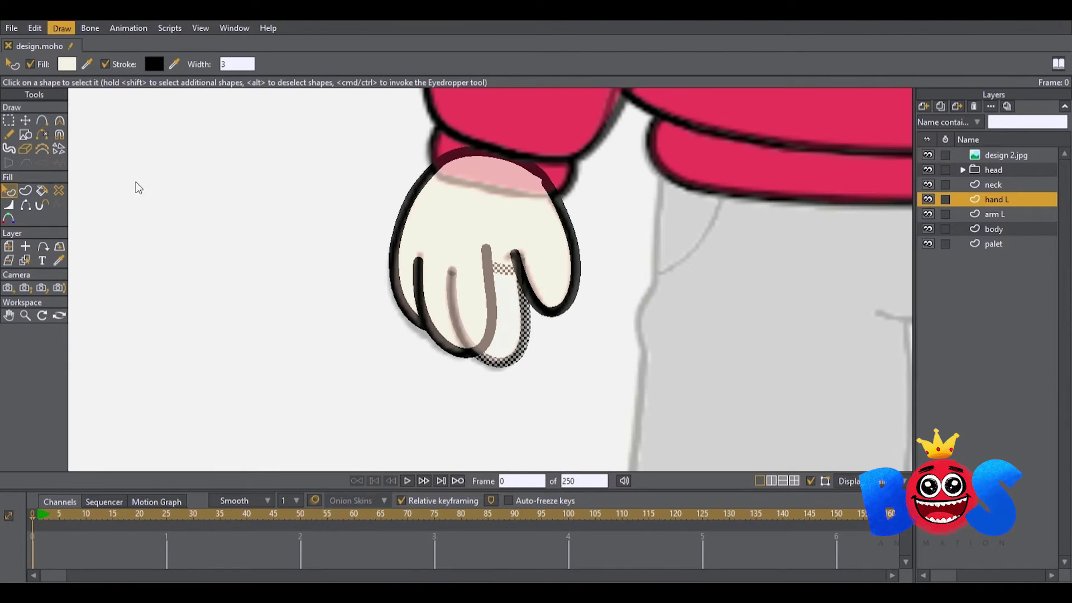
pyautogui.press('t')
pyautogui.scroll(3, 563, 182)
pyautogui.scroll(1, 563, 182)
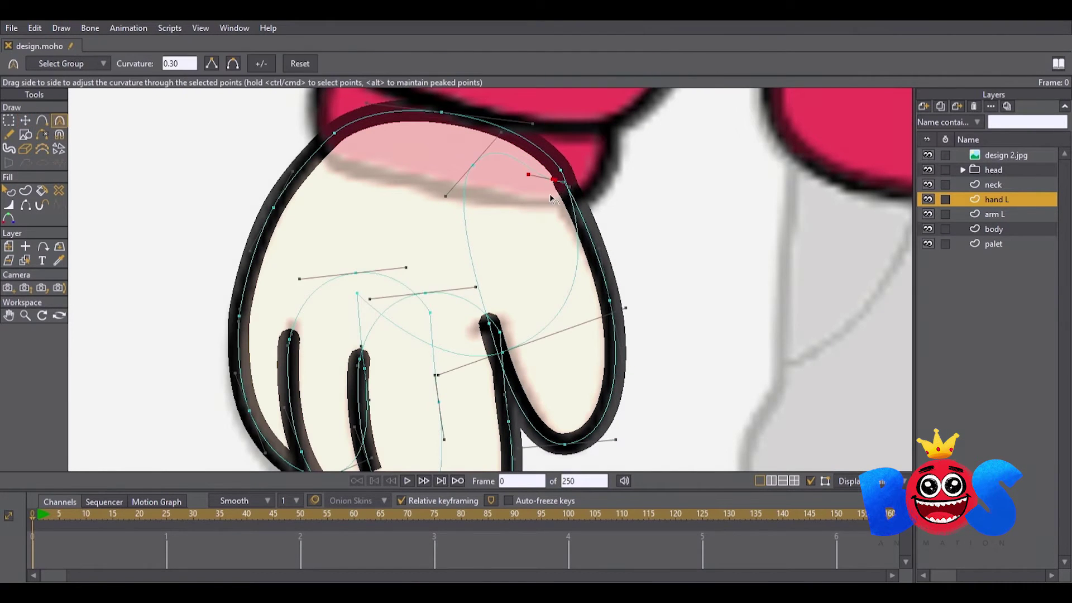
pyautogui.scroll(2, 556, 187)
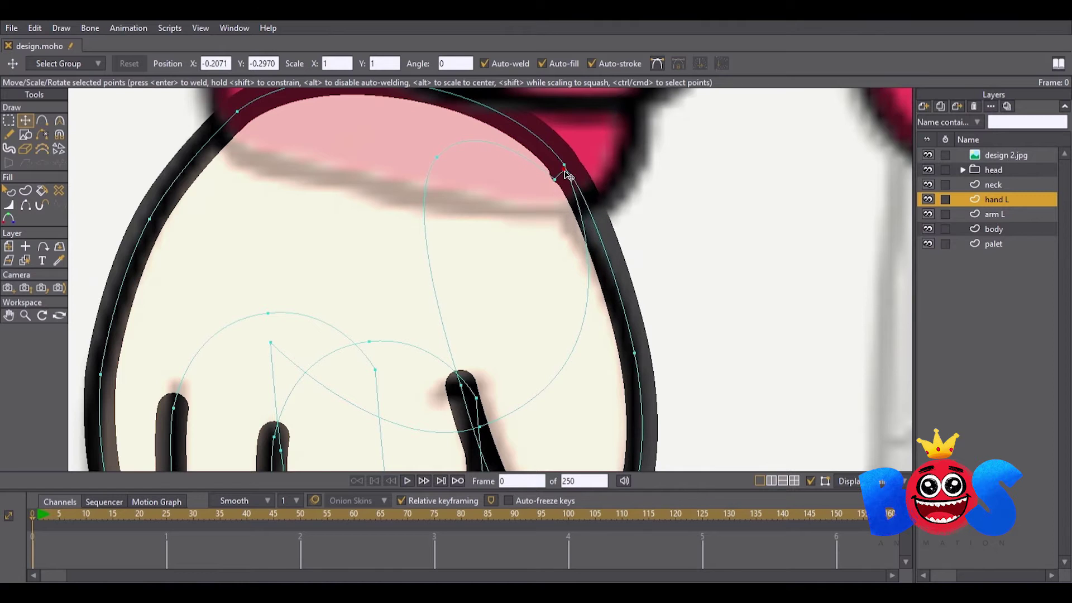
pyautogui.scroll(-7, 569, 175)
pyautogui.press('0')
pyautogui.click(927, 154)
pyautogui.moveTo(993, 199)
pyautogui.mouseDown()
pyautogui.moveTo(994, 215)
pyautogui.moveTo(1012, 214)
pyautogui.moveTo(1005, 195)
pyautogui.mouseUp()
pyautogui.click(995, 244)
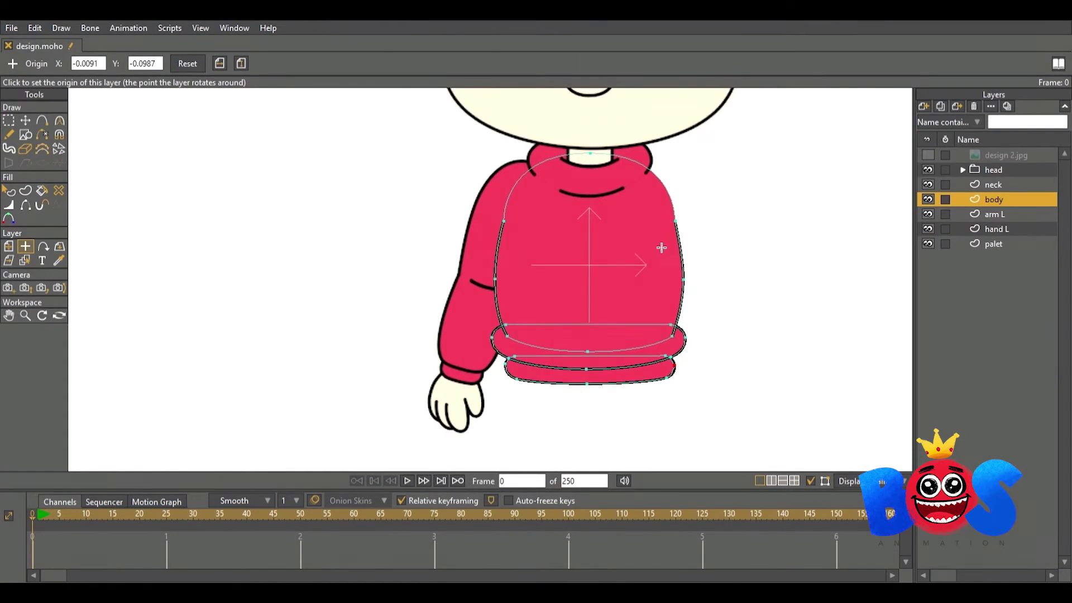
# - Group arm L and hand L into an arm L folder and duplicate it as arm R
pyautogui.click(991, 220)
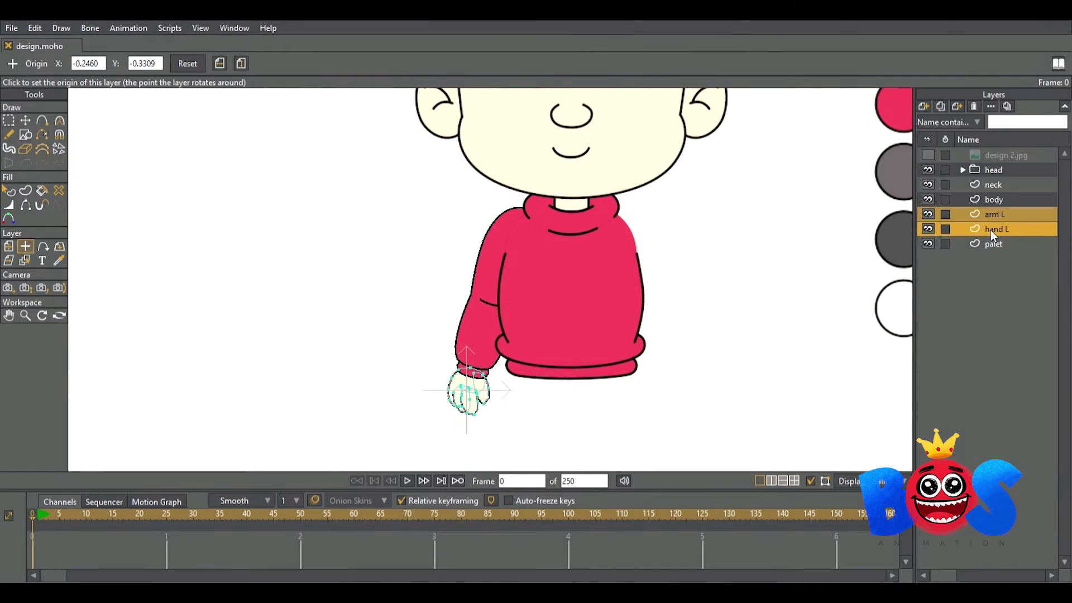
pyautogui.hotkey('ctrl', 'g')
pyautogui.hotkey('ctrl', 'd')
pyautogui.doubleClick(1005, 215)
pyautogui.write('arm R')
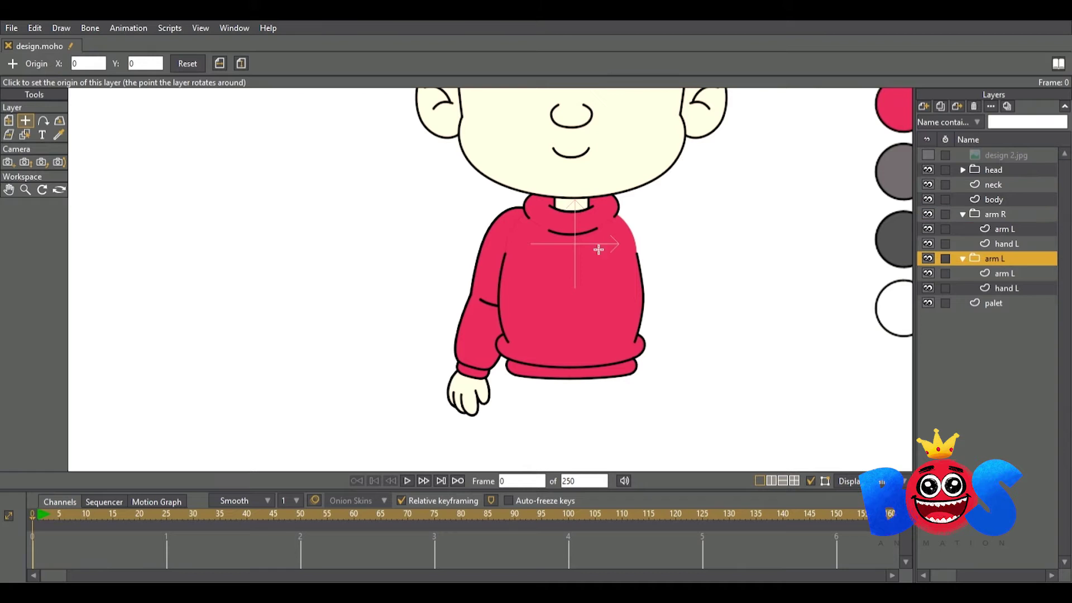
pyautogui.click(994, 213)
pyautogui.hotkey('ctrl', 'd')
pyautogui.doubleClick(996, 214)
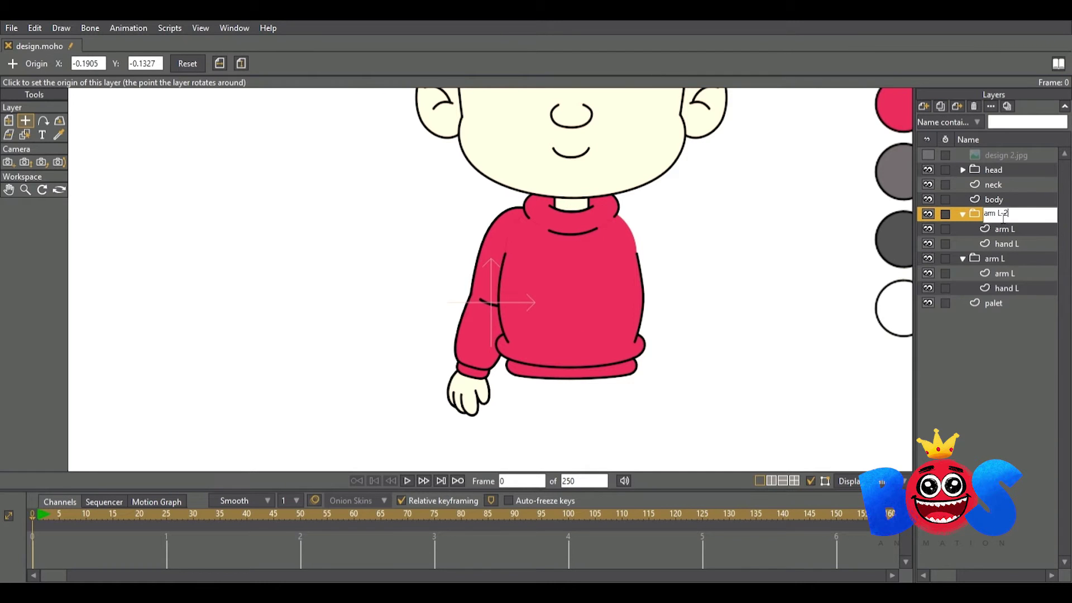
# - Shift the arm R group to the boy's right side and add a hips layer
pyautogui.click(9, 120)
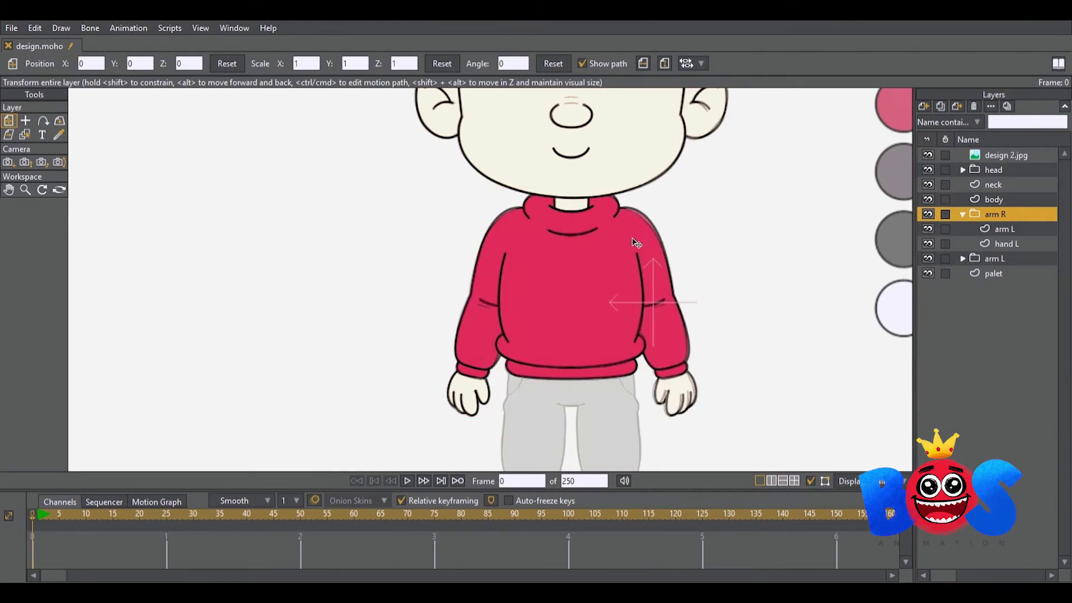
pyautogui.scroll(-2, 656, 270)
pyautogui.scroll(-3, 659, 279)
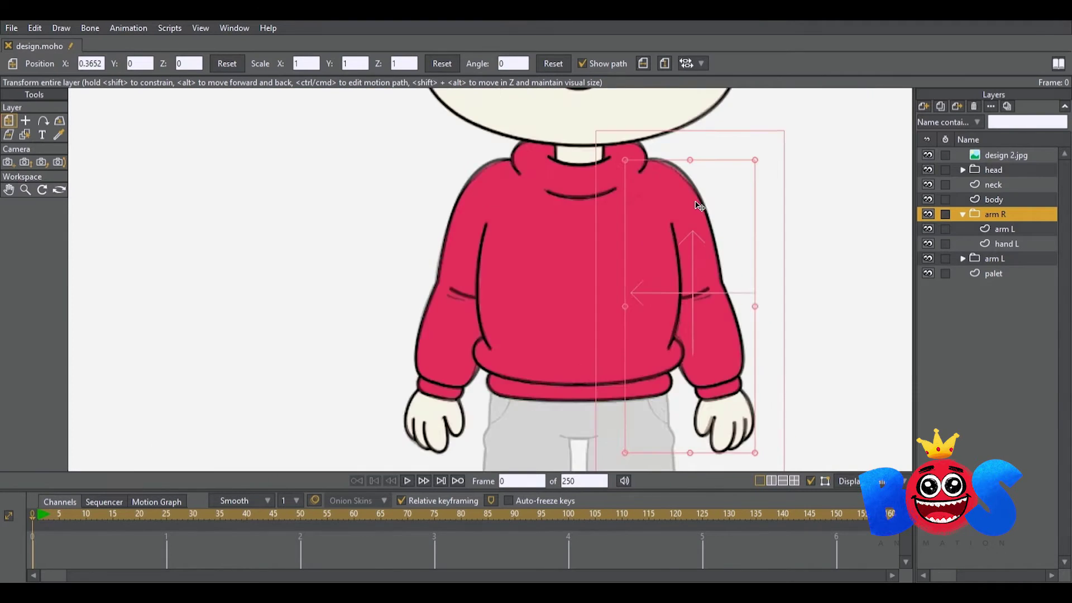
pyautogui.scroll(-2, 662, 290)
pyautogui.scroll(-2, 665, 301)
pyautogui.scroll(2, 667, 298)
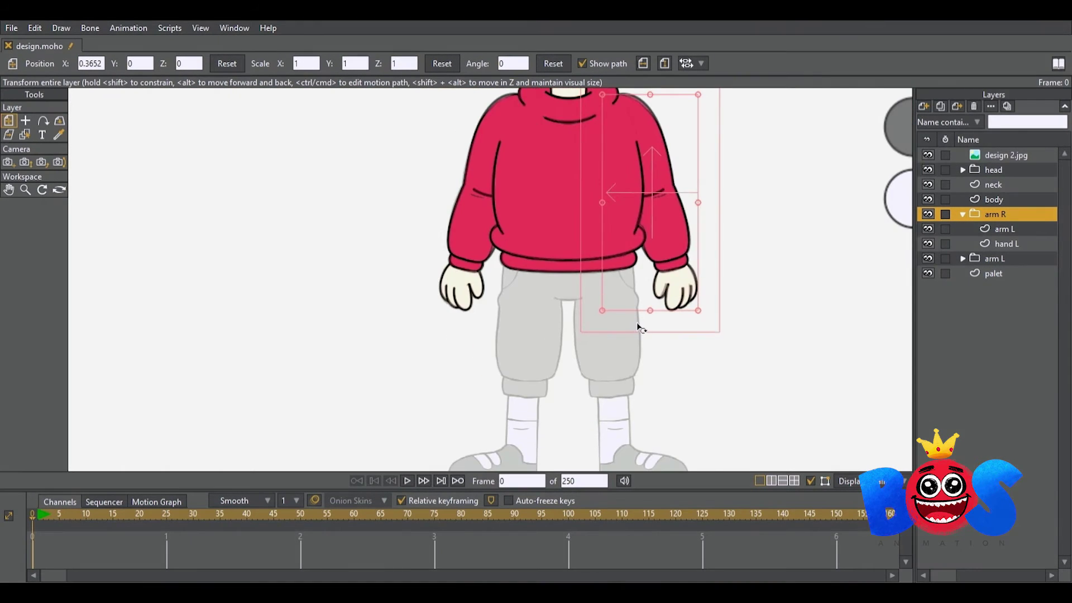
pyautogui.scroll(3, 726, 273)
pyautogui.scroll(2, 771, 255)
pyautogui.scroll(-5, 737, 279)
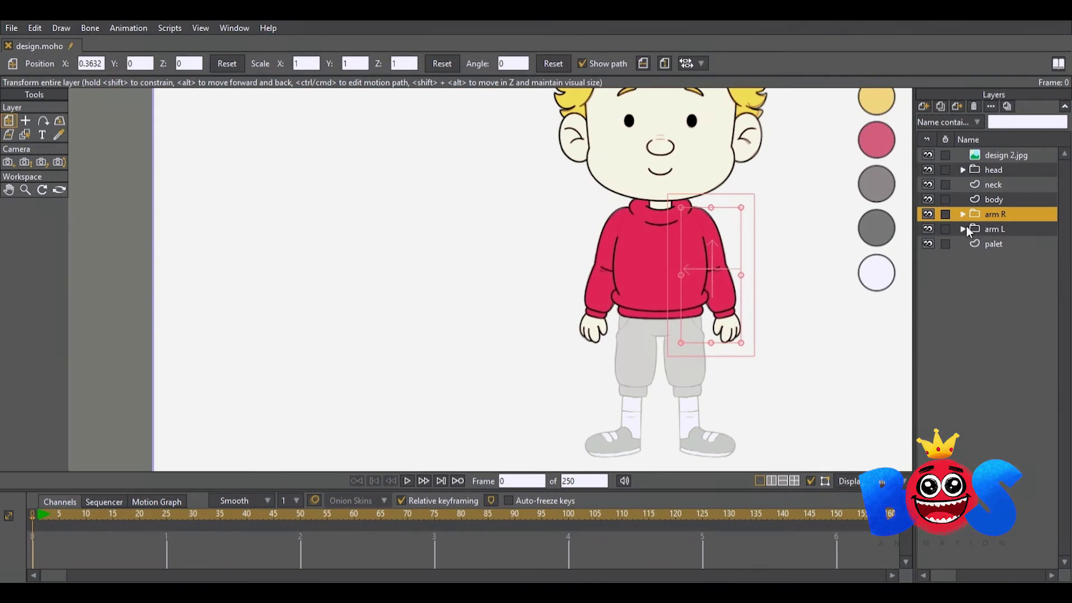
pyautogui.click(923, 106)
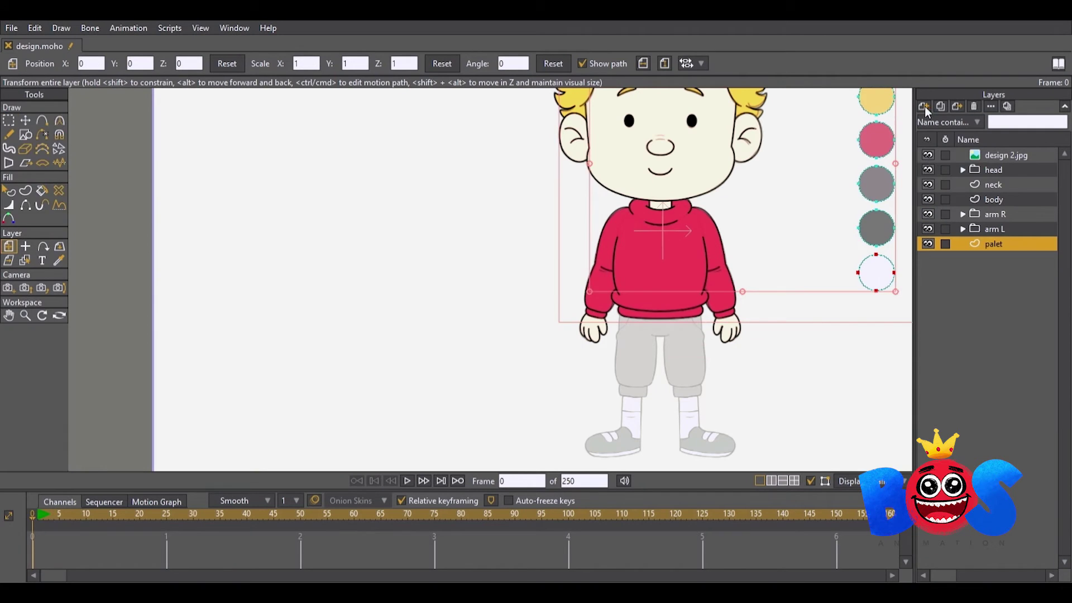
# - Draw a grey-filled ellipse under the sweater hem for the hips
pyautogui.scroll(3, 583, 313)
pyautogui.click(25, 135)
pyautogui.moveTo(476, 274); pyautogui.dragTo(680, 362)
pyautogui.click(9, 191)
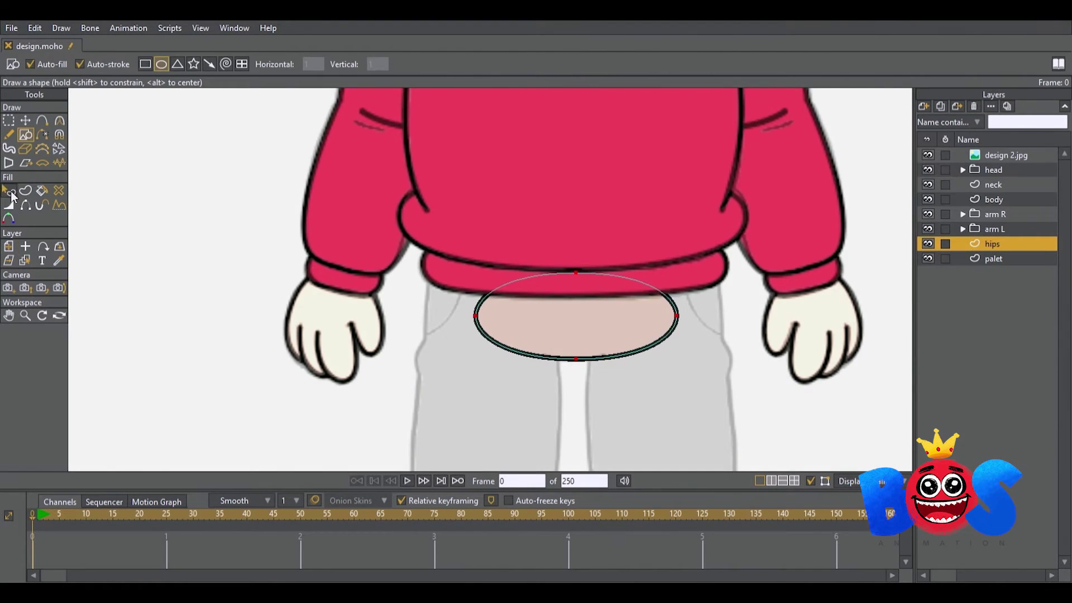
pyautogui.scroll(-5, 796, 223)
pyautogui.click(928, 155)
pyautogui.keyDown('ctrl'); pyautogui.click(689, 192); pyautogui.keyUp('ctrl')
pyautogui.scroll(3, 491, 316)
pyautogui.click(927, 155)
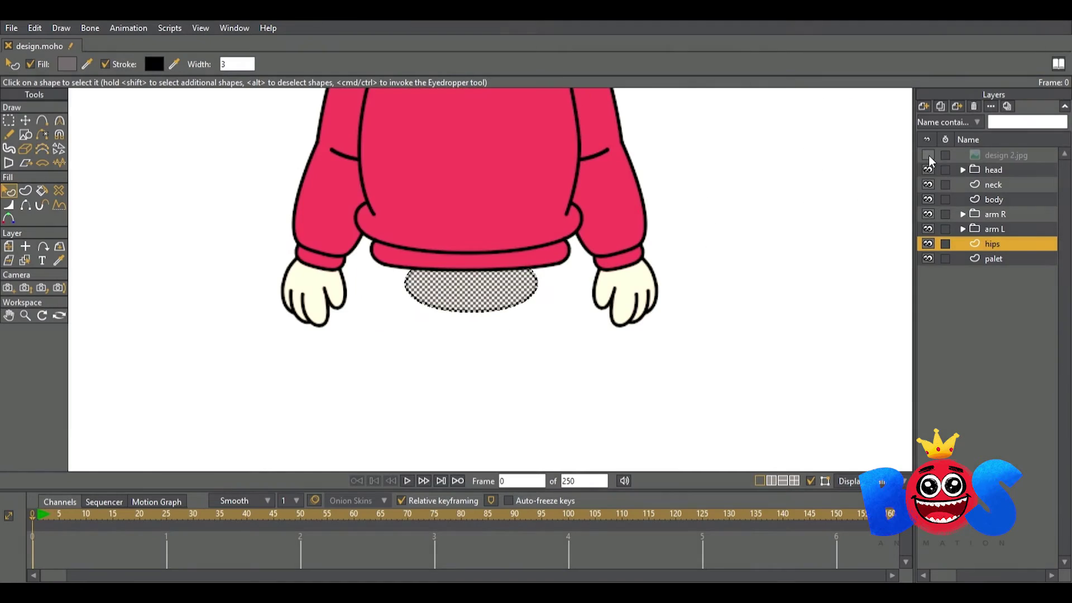
# - Pull the ellipse's lower points down into a V shape
pyautogui.press('t')
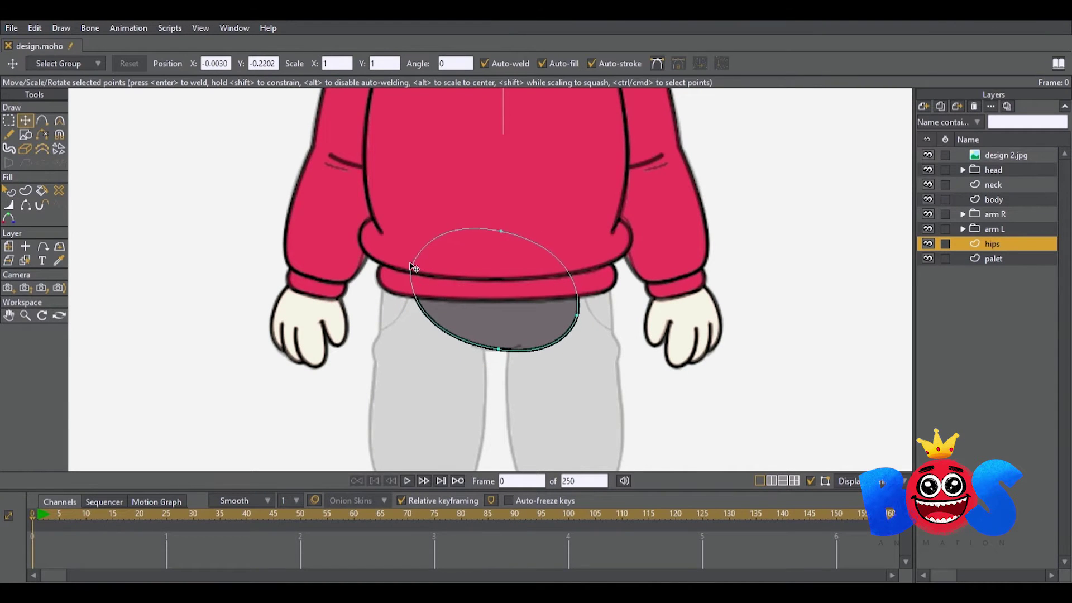
pyautogui.scroll(2, 424, 290)
pyautogui.moveTo(526, 335)
pyautogui.mouseDown()
pyautogui.moveTo(531, 347)
pyautogui.moveTo(574, 339)
pyautogui.moveTo(271, 321)
pyautogui.mouseUp()
pyautogui.scroll(1, 458, 313)
pyautogui.press('c')
pyautogui.scroll(1, 573, 339)
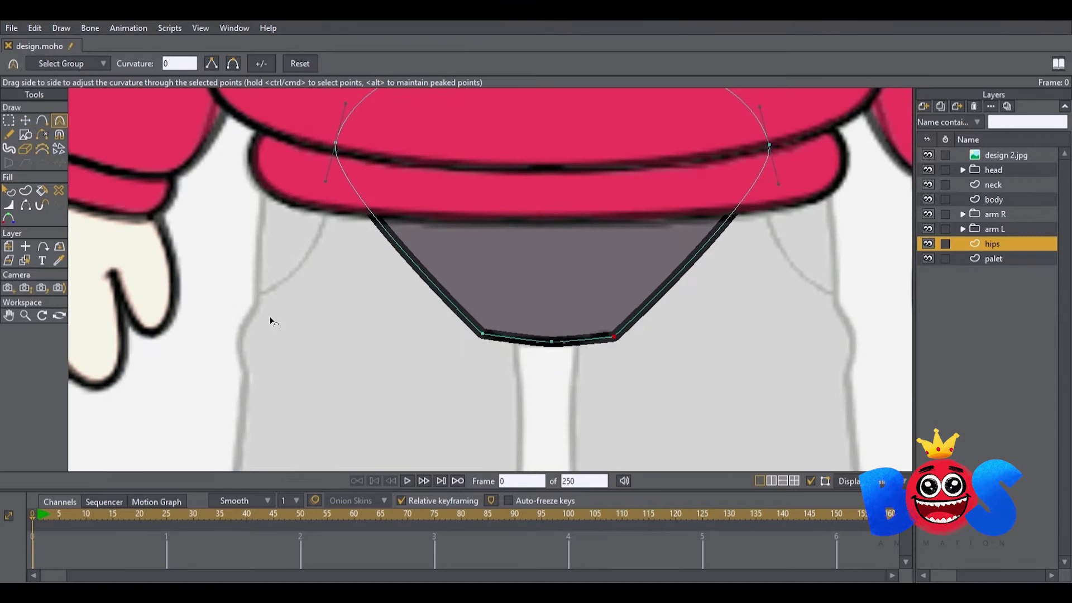
pyautogui.press('t')
pyautogui.click(613, 336)
pyautogui.scroll(-1, 556, 349)
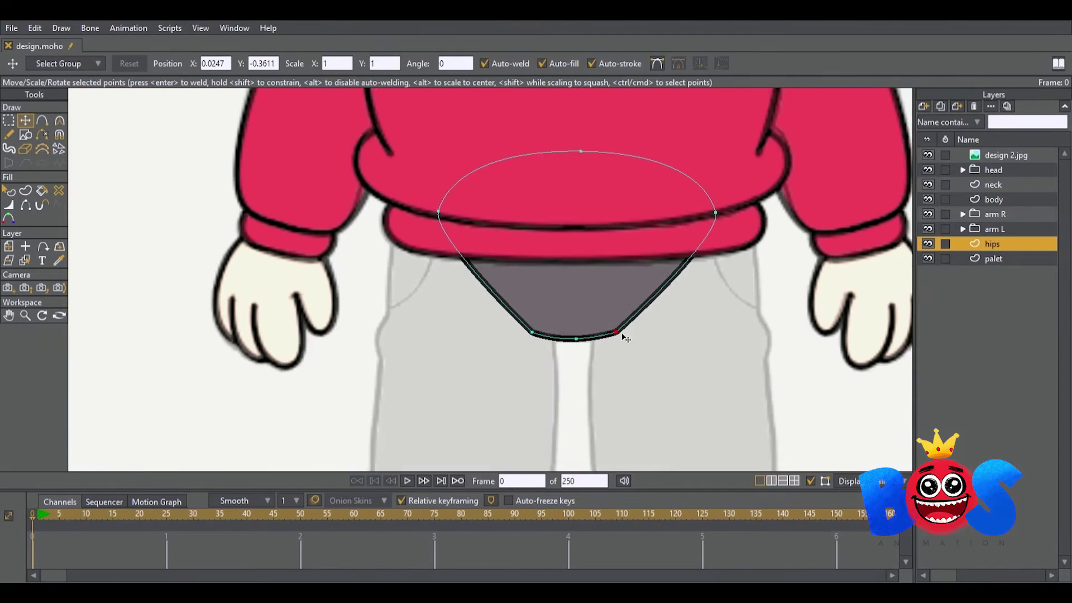
# - Add points on the hips' left and right edges and round the bottom into a bowl
pyautogui.press('a')
pyautogui.click(486, 291)
pyautogui.press('t')
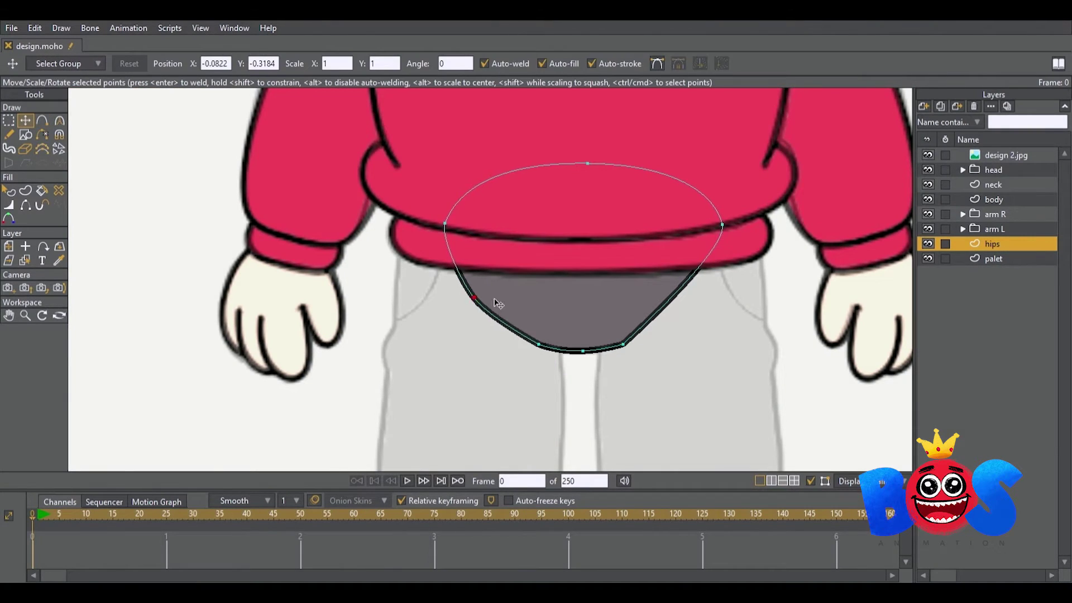
pyautogui.press('a')
pyautogui.click(690, 299)
pyautogui.press('c')
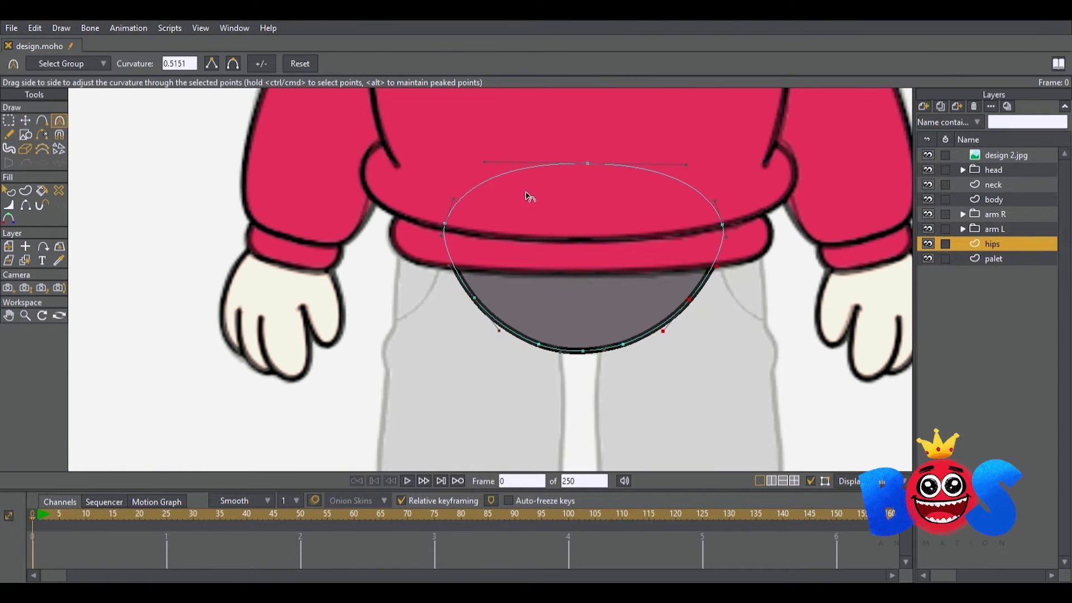
pyautogui.press('h')
pyautogui.scroll(-3, 600, 346)
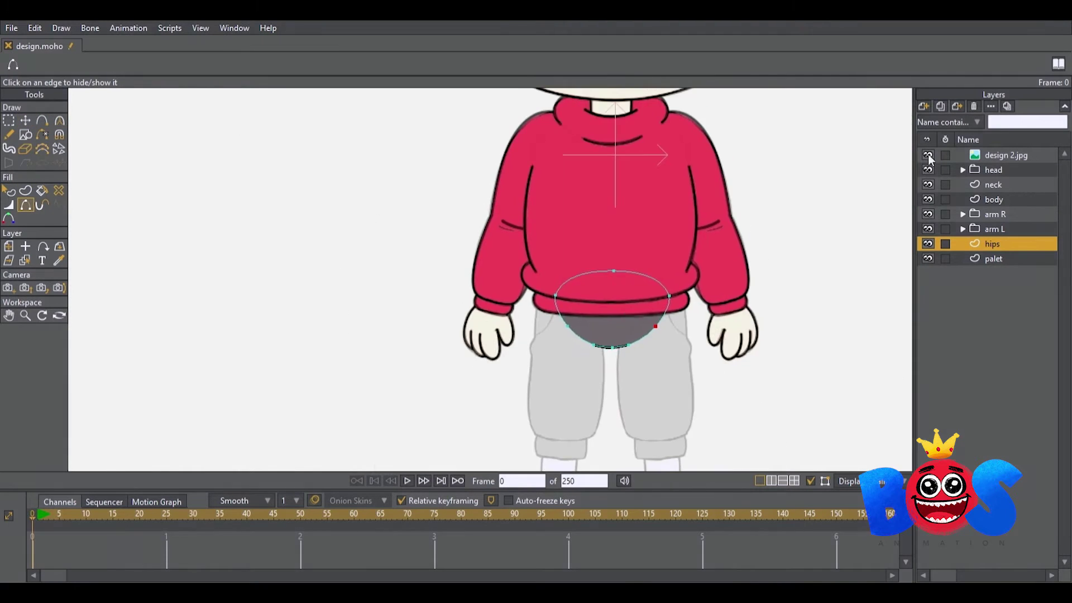
pyautogui.scroll(2, 576, 376)
pyautogui.click(25, 246)
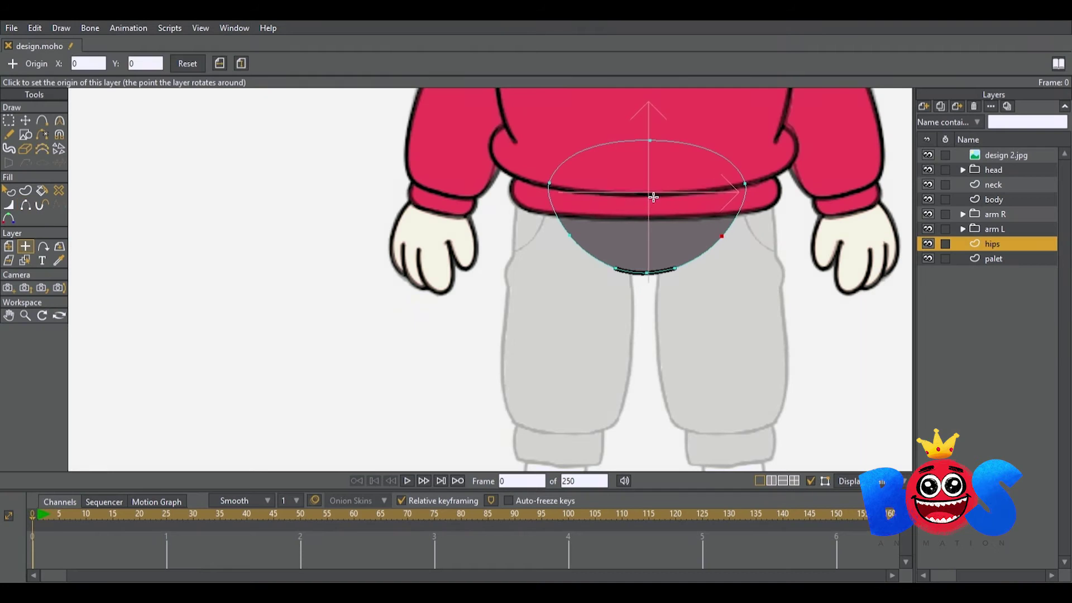
# - Create a new foot L vector layer and draw a rectangle over the left trouser leg
pyautogui.hotkey('ctrl', 'shift', 'n')
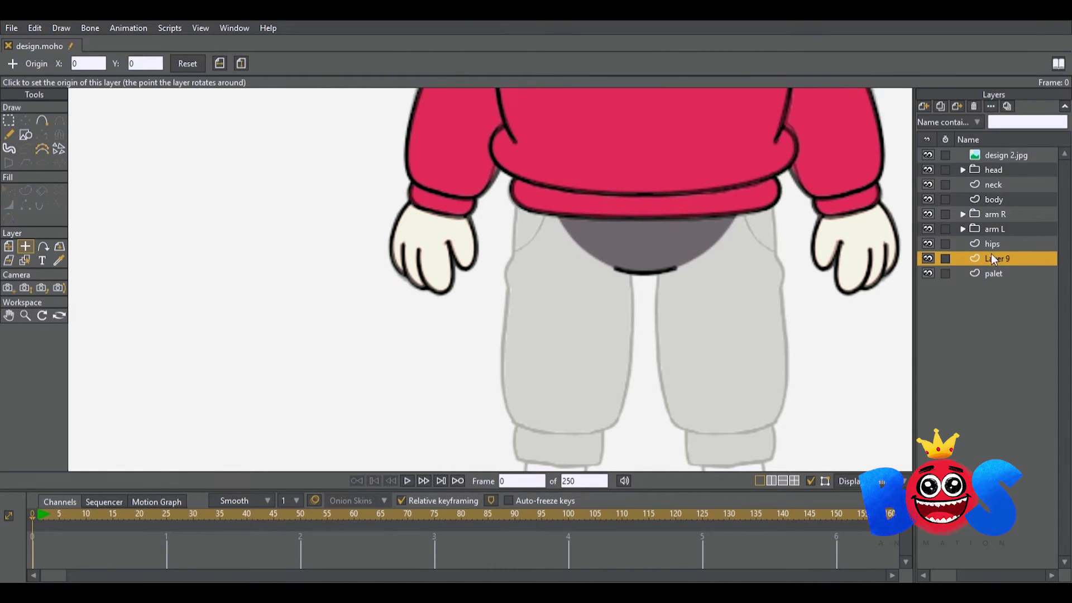
pyautogui.scroll(-3, 535, 279)
pyautogui.moveTo(512, 186); pyautogui.dragTo(579, 366)
pyautogui.scroll(3, 534, 295)
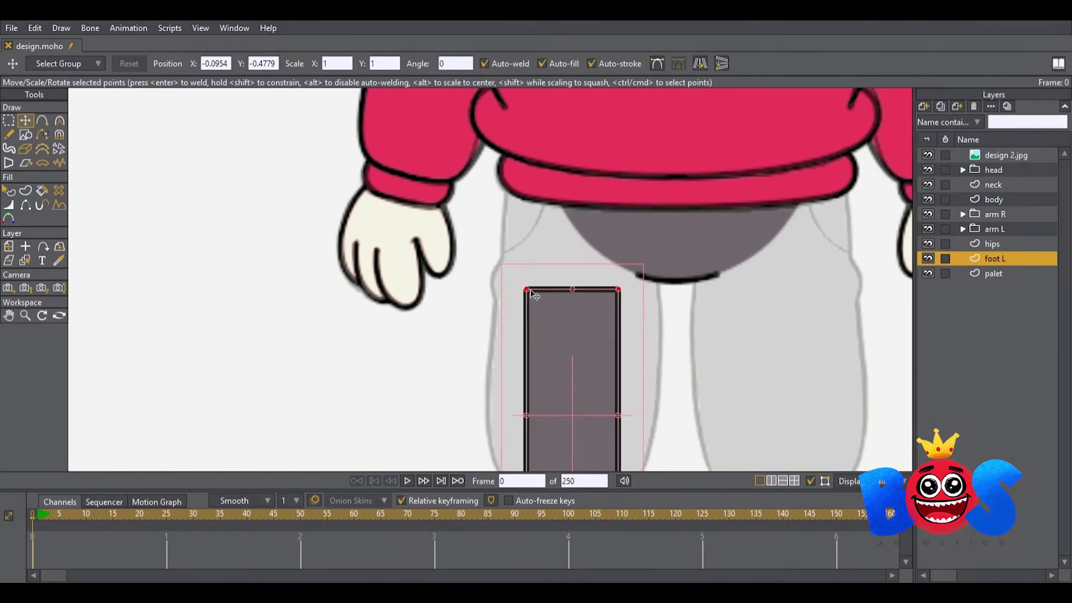
pyautogui.moveTo(528, 290); pyautogui.dragTo(511, 191)
pyautogui.moveTo(618, 289); pyautogui.dragTo(642, 311)
pyautogui.scroll(-3, 541, 277)
# - Move the leg's corners and curve its sides to follow the trousers, adding a knee bump
pyautogui.press('a')
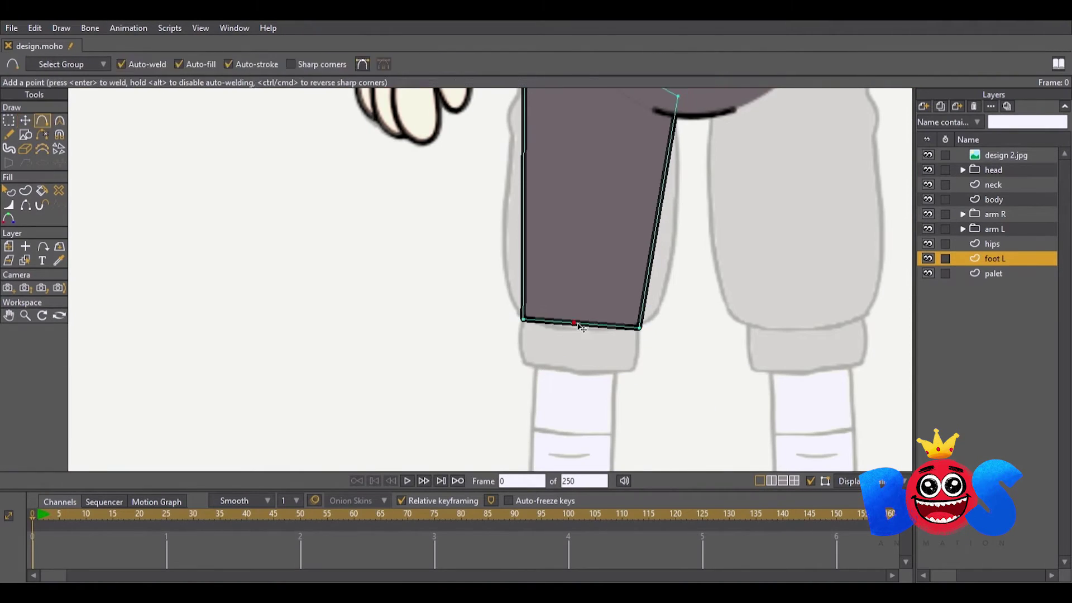
pyautogui.scroll(3, 580, 327)
pyautogui.press('t')
pyautogui.moveTo(522, 363); pyautogui.dragTo(514, 394)
pyautogui.moveTo(648, 391); pyautogui.dragTo(668, 407)
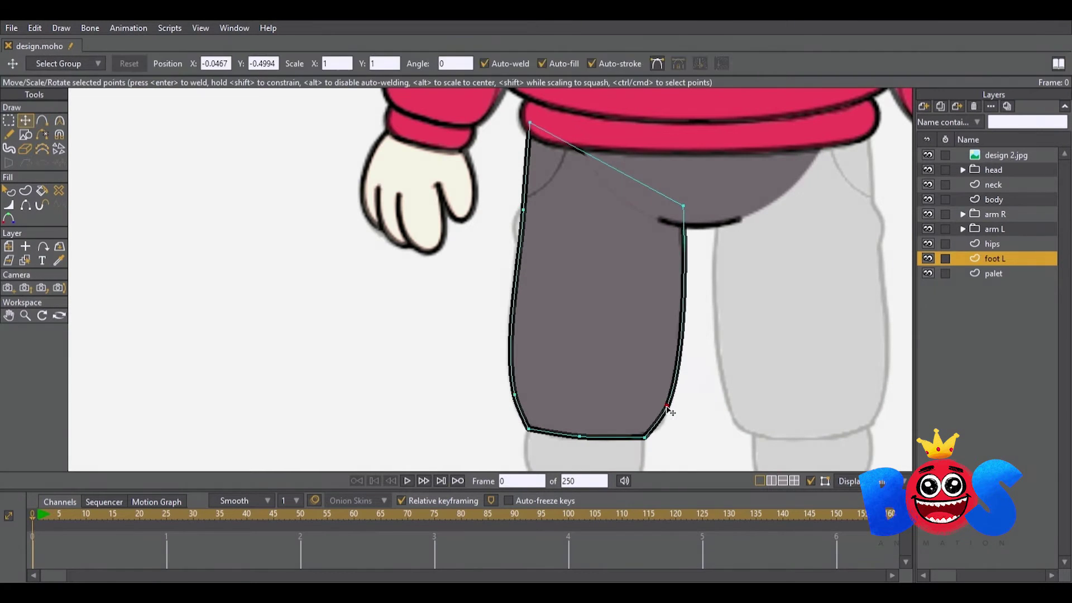
pyautogui.moveTo(526, 245); pyautogui.dragTo(536, 248)
# - Round off the knee bump and smooth the lower left leg points
pyautogui.press('c')
pyautogui.press('t')
pyautogui.scroll(-2, 558, 279)
pyautogui.press('c')
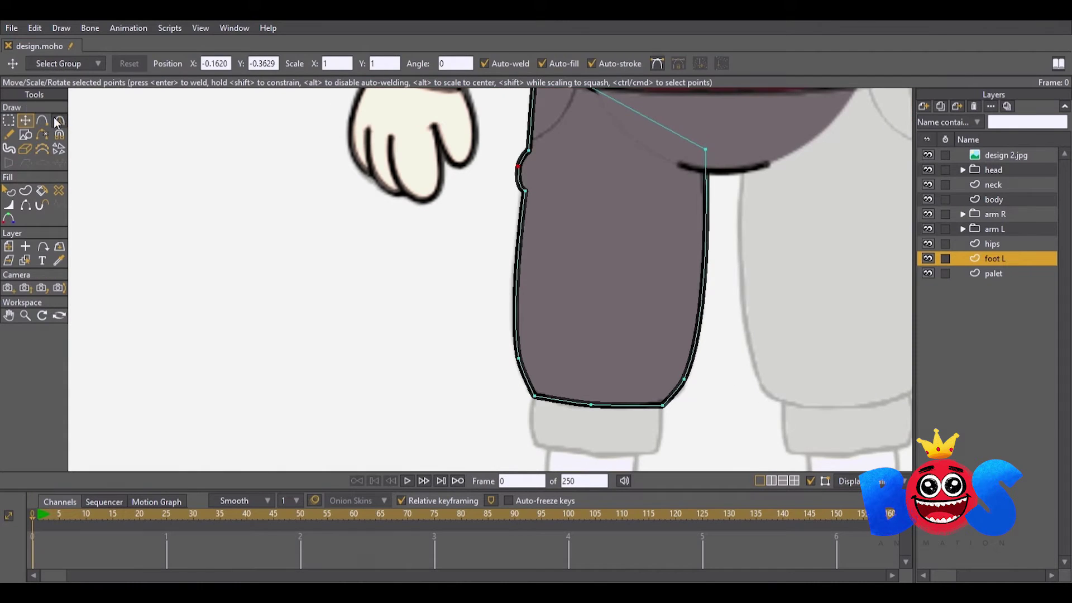
pyautogui.scroll(-2, 641, 353)
pyautogui.press('t')
pyautogui.scroll(-2, 670, 268)
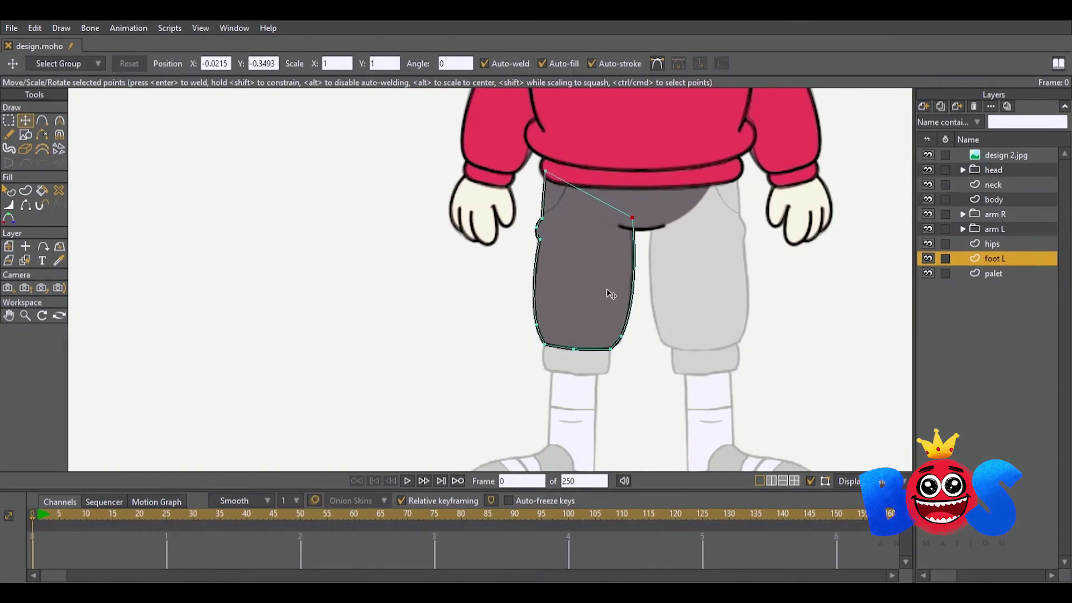
pyautogui.scroll(2, 610, 294)
# - Pull a leg point up to arch the leg top over the waist and smooth it
pyautogui.click(624, 346)
pyautogui.moveTo(624, 346); pyautogui.dragTo(591, 147)
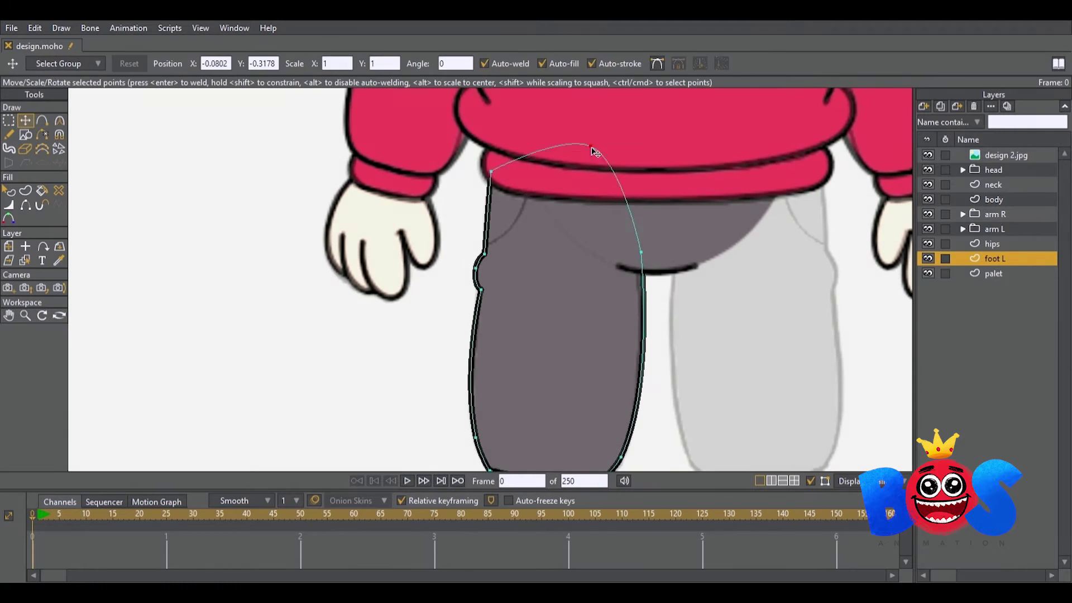
pyautogui.press('c')
pyautogui.scroll(2, 614, 167)
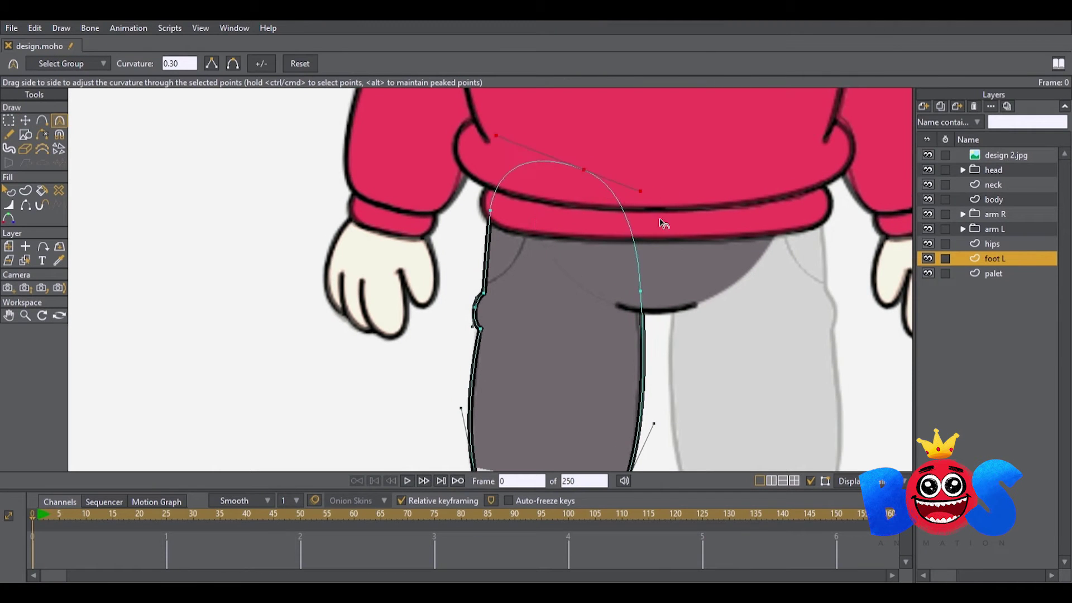
pyautogui.press('t')
pyautogui.press('c')
# - Draw a cuff rectangle and tilt its corners to fit under the leg bottom
pyautogui.press('t')
pyautogui.scroll(-2, 610, 323)
pyautogui.scroll(2, 546, 340)
pyautogui.press('r')
pyautogui.scroll(-2, 546, 340)
pyautogui.moveTo(504, 302); pyautogui.dragTo(610, 354)
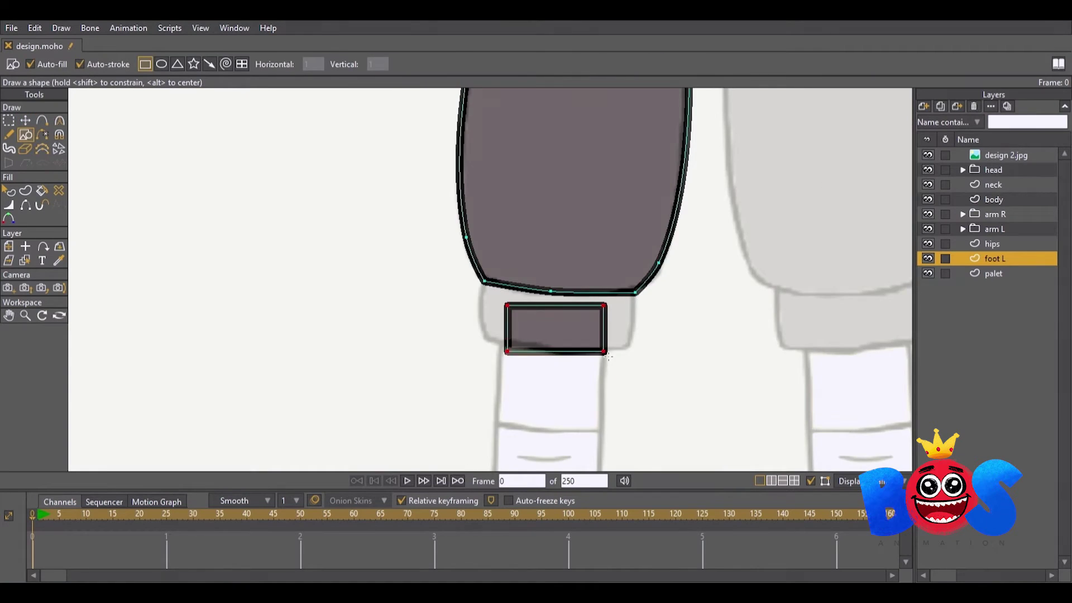
pyautogui.press('t')
pyautogui.scroll(2, 558, 329)
pyautogui.moveTo(517, 308); pyautogui.dragTo(480, 270)
pyautogui.moveTo(685, 312); pyautogui.dragTo(741, 289)
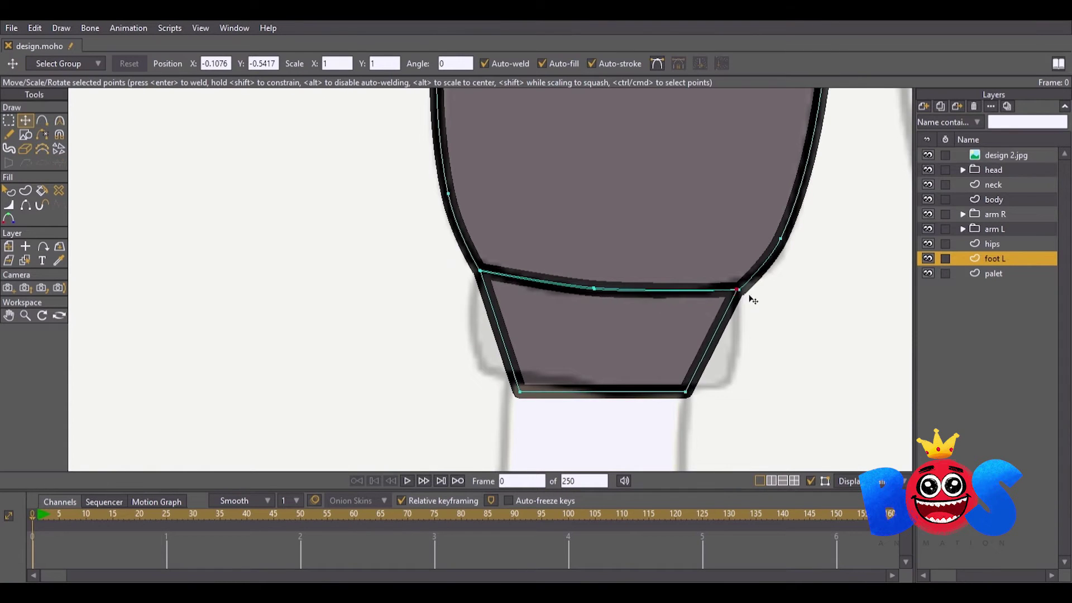
pyautogui.moveTo(519, 391); pyautogui.dragTo(486, 373)
pyautogui.moveTo(685, 393); pyautogui.dragTo(731, 385)
# - Draw a rectangle over the left sock area
pyautogui.press('a')
pyautogui.press('t')
pyautogui.scroll(-3, 594, 382)
pyautogui.scroll(1, 567, 335)
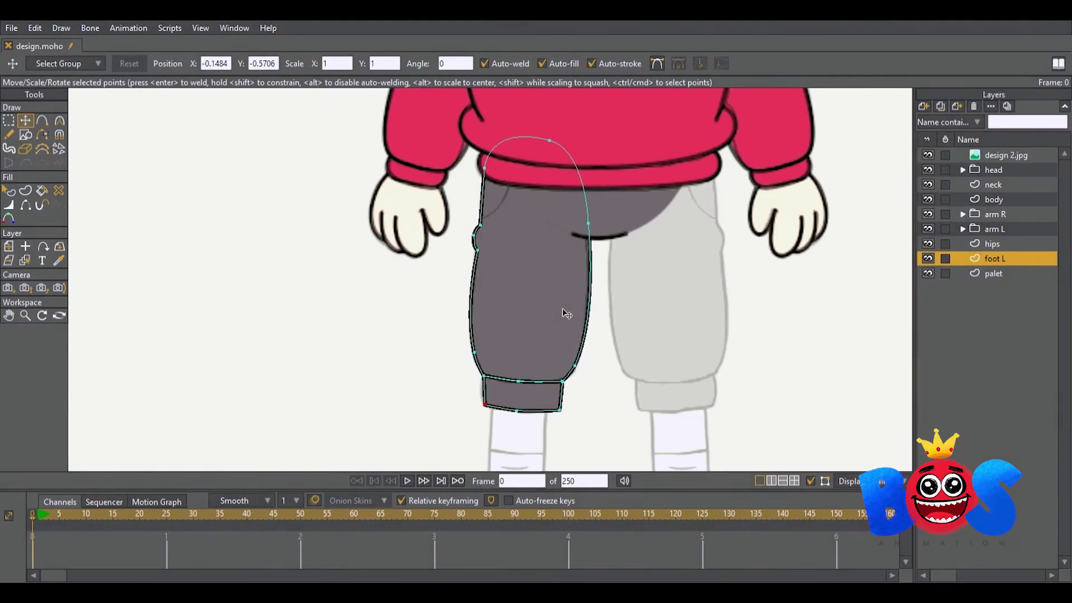
pyautogui.scroll(2, 567, 313)
pyautogui.press('r')
pyautogui.moveTo(465, 183); pyautogui.dragTo(523, 403)
# - Pull the lower leg's bottom down into a point and round it
pyautogui.press('q')
pyautogui.scroll(-3, 502, 335)
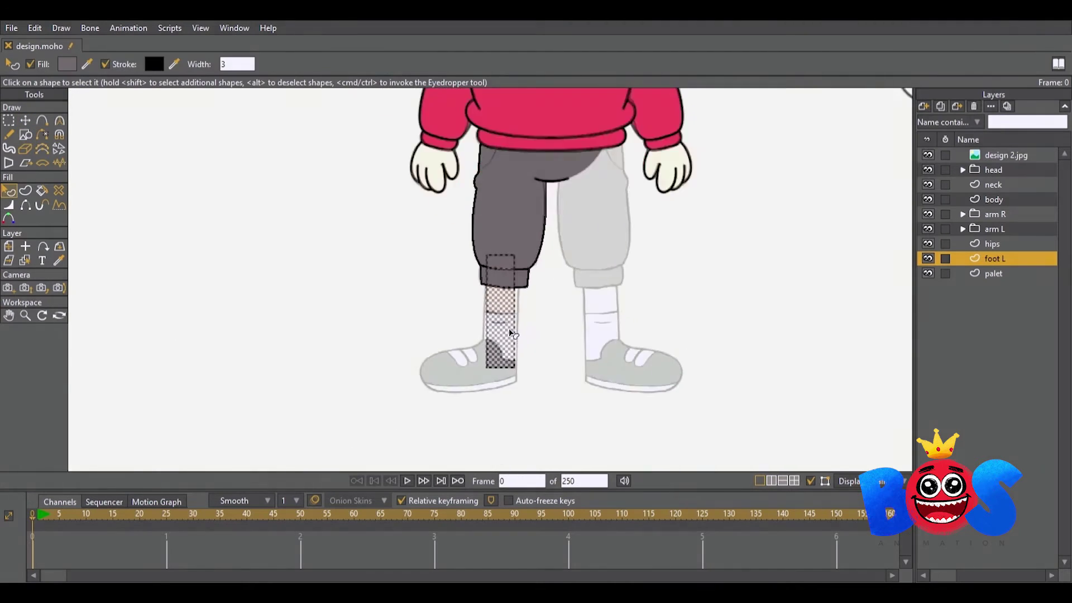
pyautogui.click(928, 155)
pyautogui.scroll(2, 654, 225)
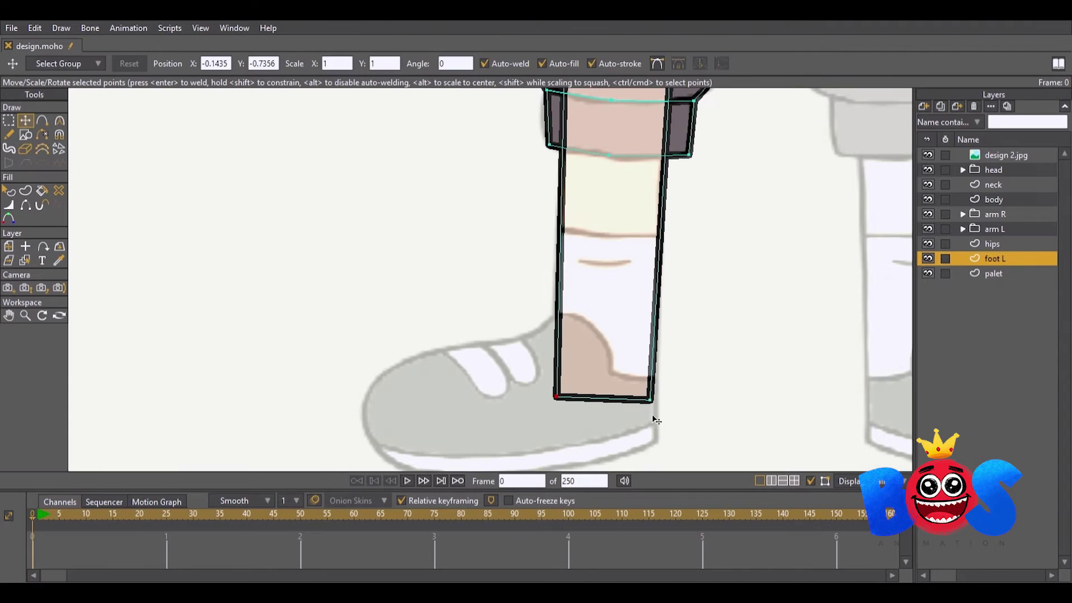
pyautogui.moveTo(606, 399); pyautogui.dragTo(608, 429)
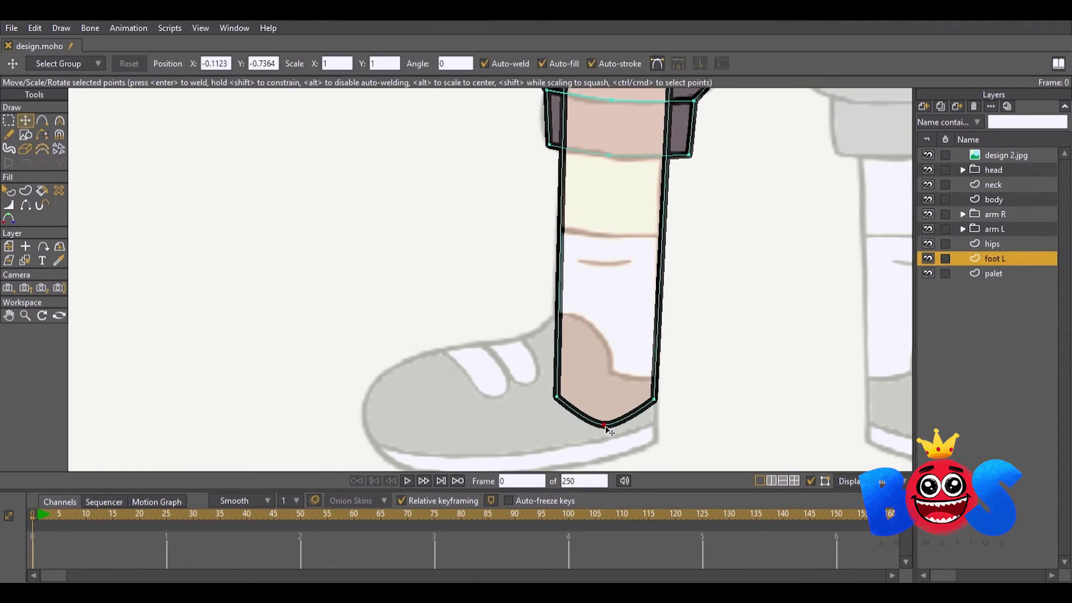
pyautogui.click(59, 120)
pyautogui.moveTo(726, 391); pyautogui.dragTo(965, 465)
# - Smooth the bottom curve points and raise the lower leg's rounded top under the cuff
pyautogui.press('t')
pyautogui.click(557, 392)
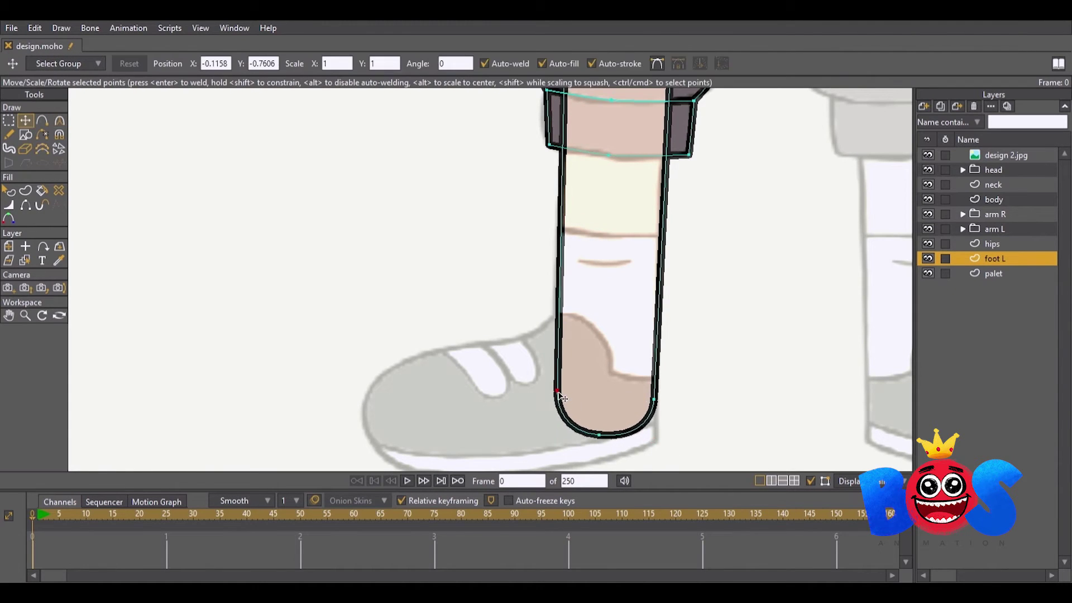
pyautogui.click(615, 419)
pyautogui.press('c')
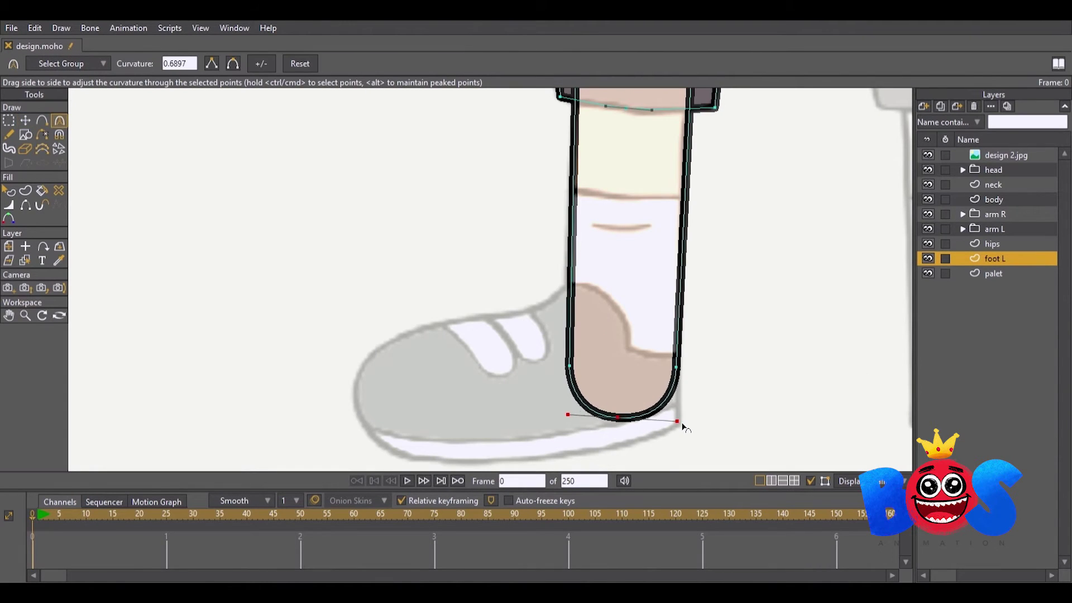
pyautogui.scroll(3, 545, 421)
pyautogui.press('t')
pyautogui.moveTo(619, 204)
pyautogui.mouseDown()
pyautogui.moveTo(619, 167)
pyautogui.moveTo(568, 164)
pyautogui.mouseUp()
pyautogui.press('c')
# - Raise the rounded lower-leg top up into the cuff
pyautogui.scroll(-4, 578, 165)
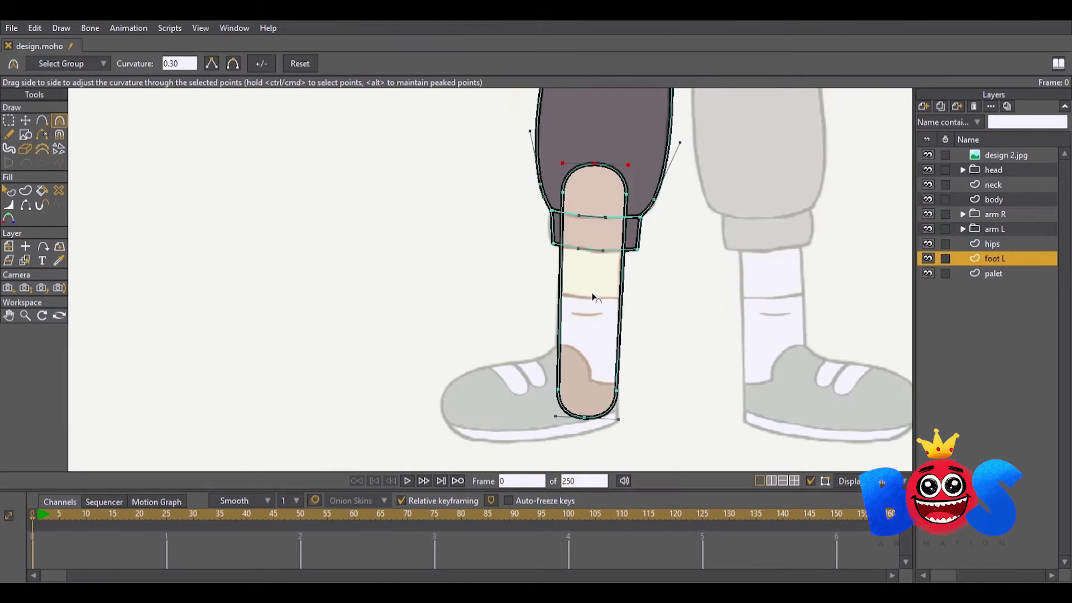
pyautogui.scroll(1, 659, 330)
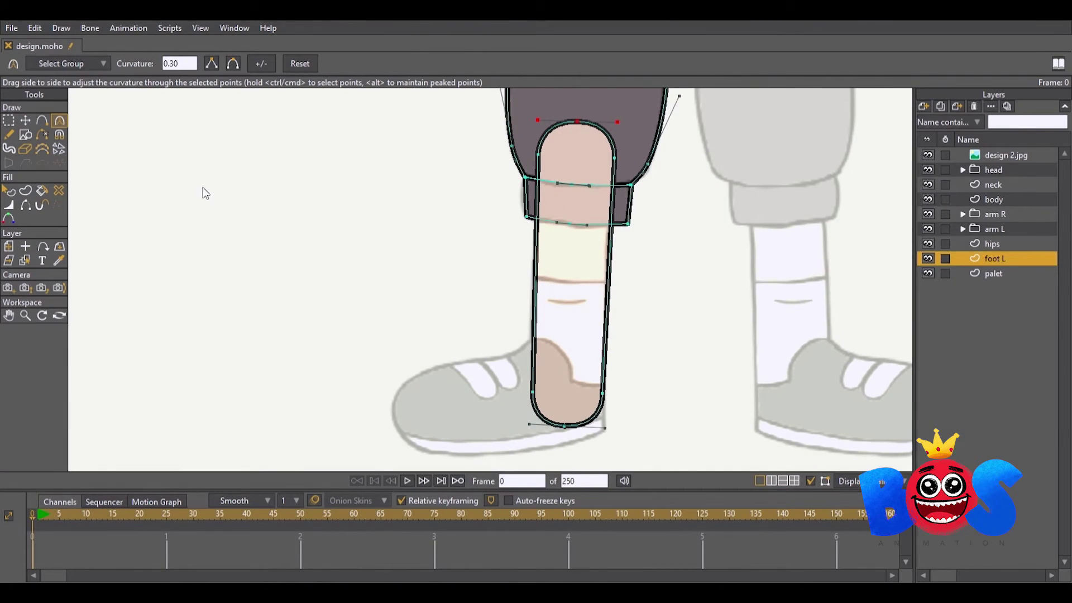
pyautogui.press('t')
pyautogui.scroll(-2, 551, 251)
pyautogui.scroll(4, 552, 251)
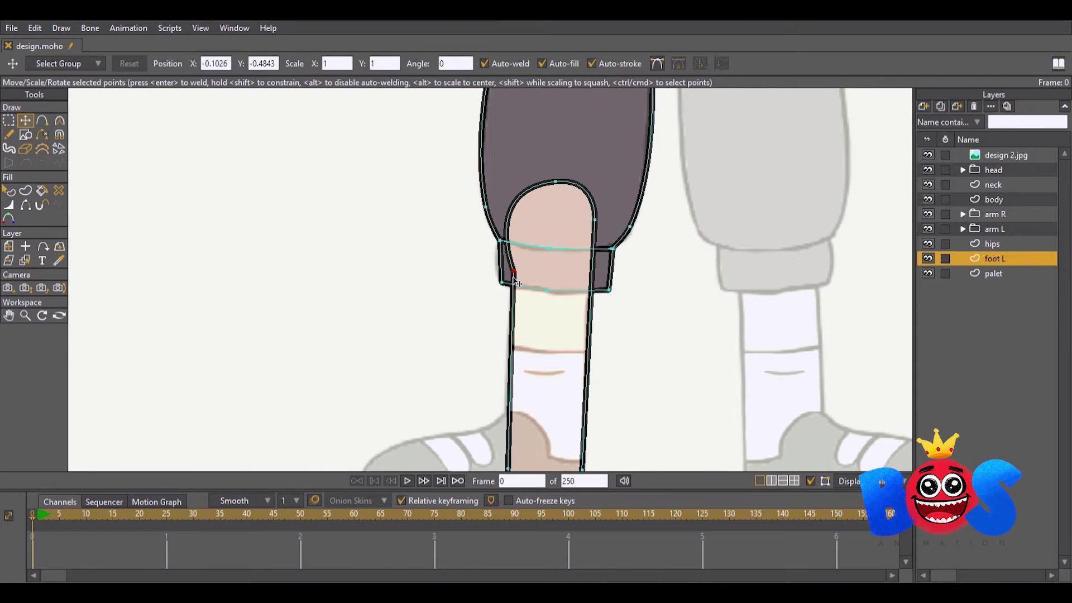
pyautogui.moveTo(516, 283)
pyautogui.mouseDown()
pyautogui.moveTo(564, 199)
pyautogui.moveTo(565, 252)
pyautogui.mouseUp()
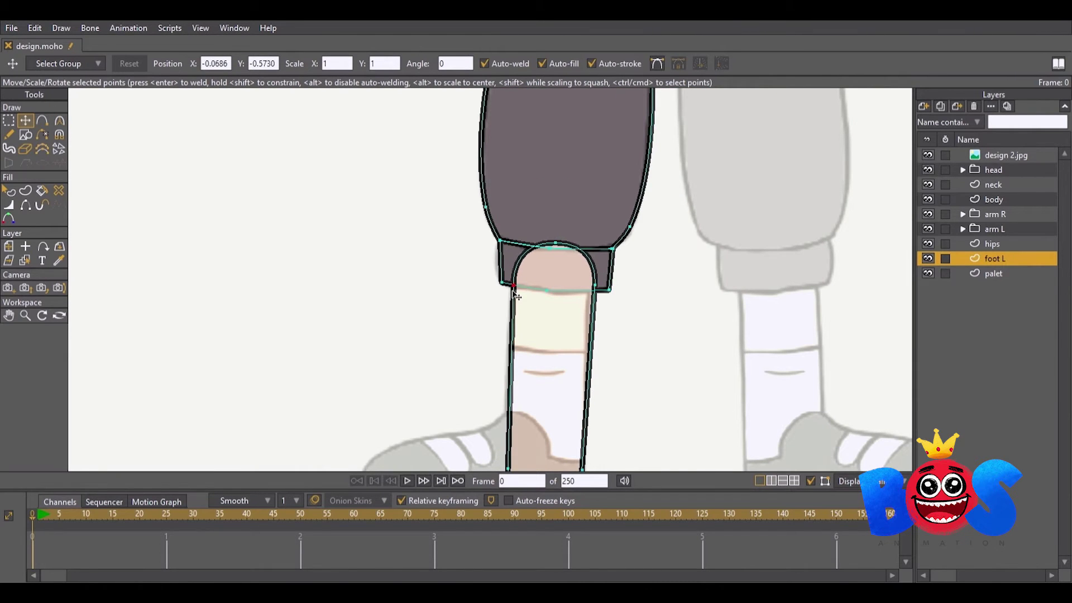
pyautogui.scroll(-3, 423, 285)
pyautogui.press('c')
pyautogui.scroll(-3, 558, 279)
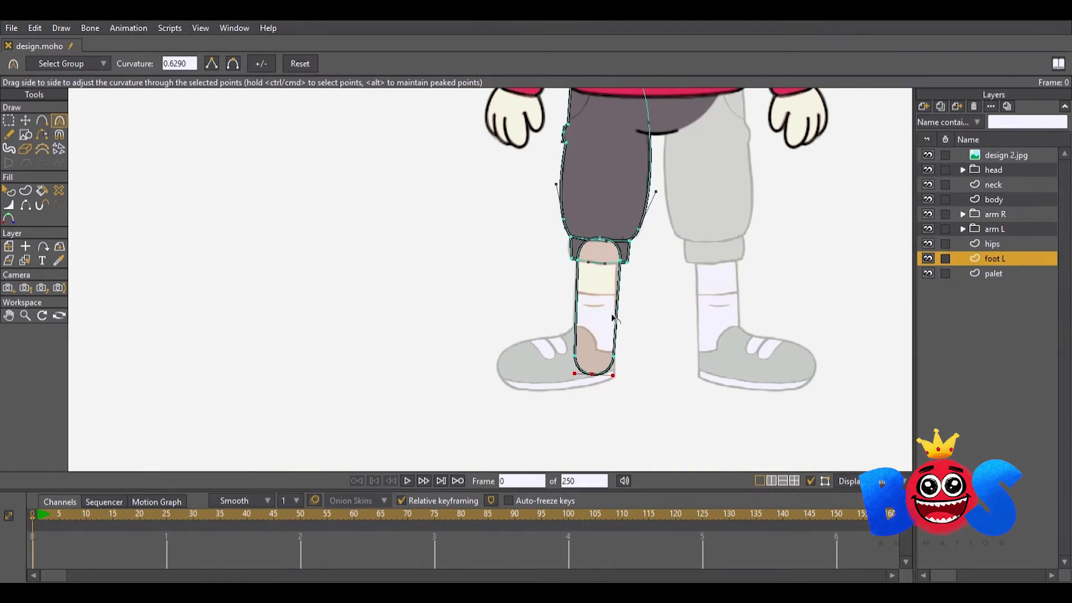
pyautogui.scroll(2, 585, 291)
# - Draw a sock rectangle on the lower leg, snapping it to the outline with a V bottom
pyautogui.press('q')
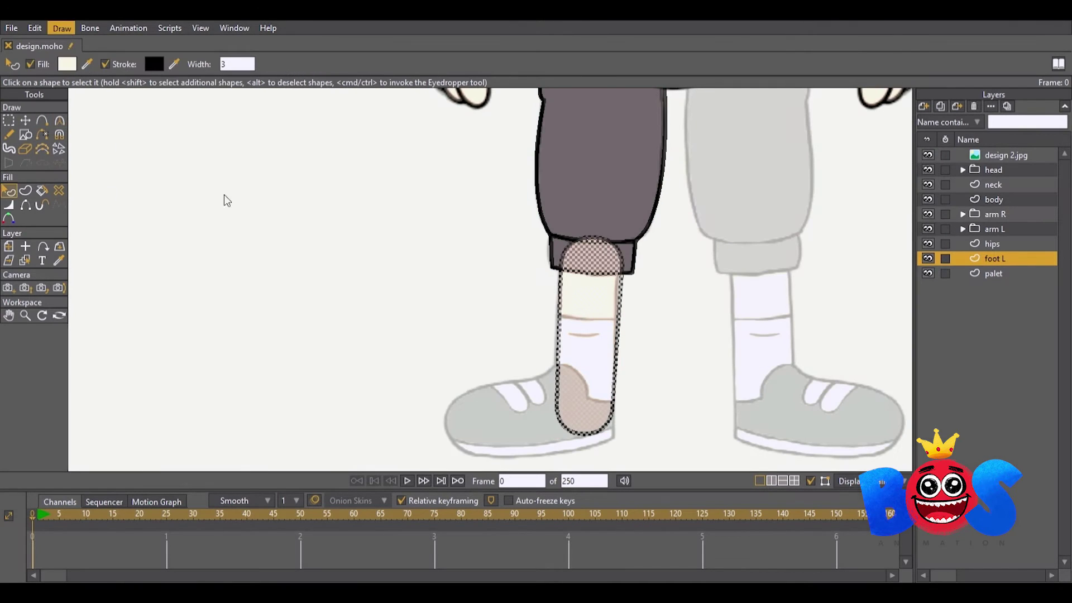
pyautogui.scroll(-3, 227, 200)
pyautogui.scroll(3, 622, 259)
pyautogui.click(26, 134)
pyautogui.scroll(1, 564, 291)
pyautogui.moveTo(517, 219); pyautogui.dragTo(611, 363)
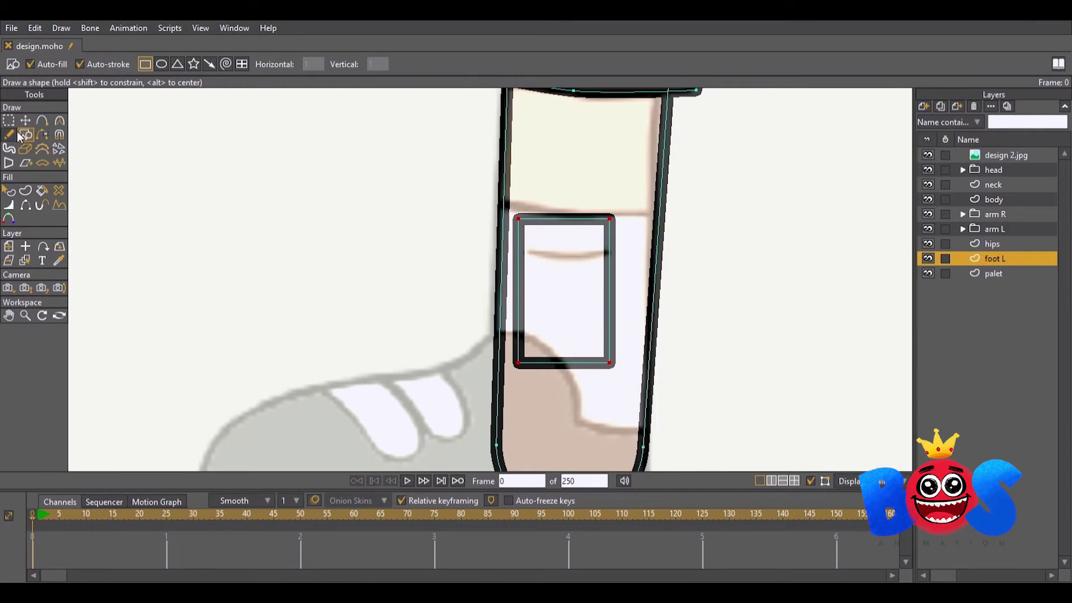
pyautogui.press('q')
pyautogui.press('t')
pyautogui.moveTo(610, 220)
pyautogui.mouseDown()
pyautogui.moveTo(654, 237)
pyautogui.moveTo(575, 232)
pyautogui.mouseUp()
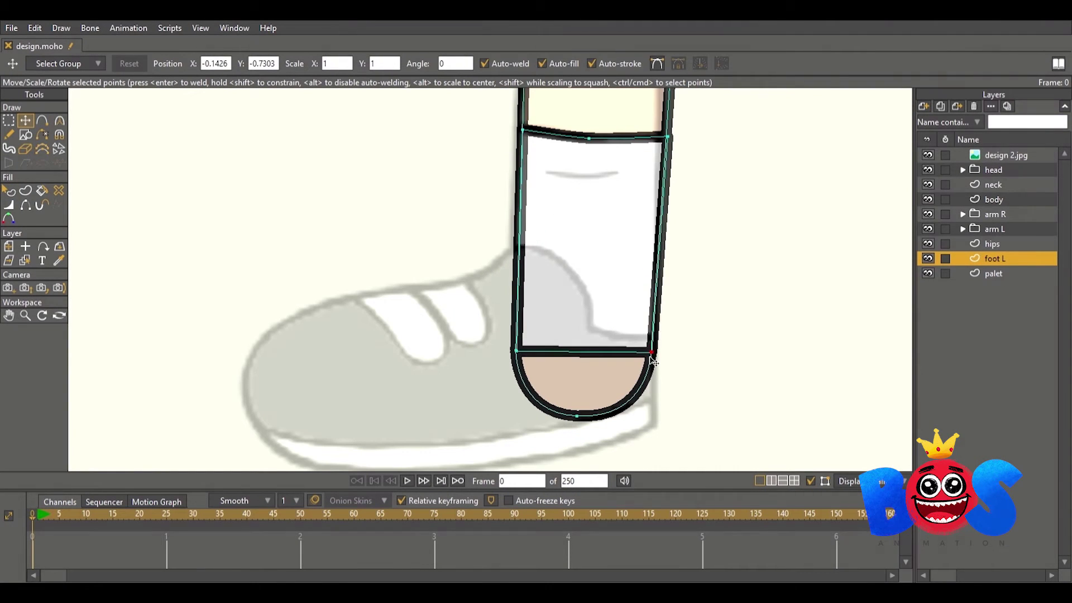
pyautogui.moveTo(600, 355); pyautogui.dragTo(600, 405)
pyautogui.press('c')
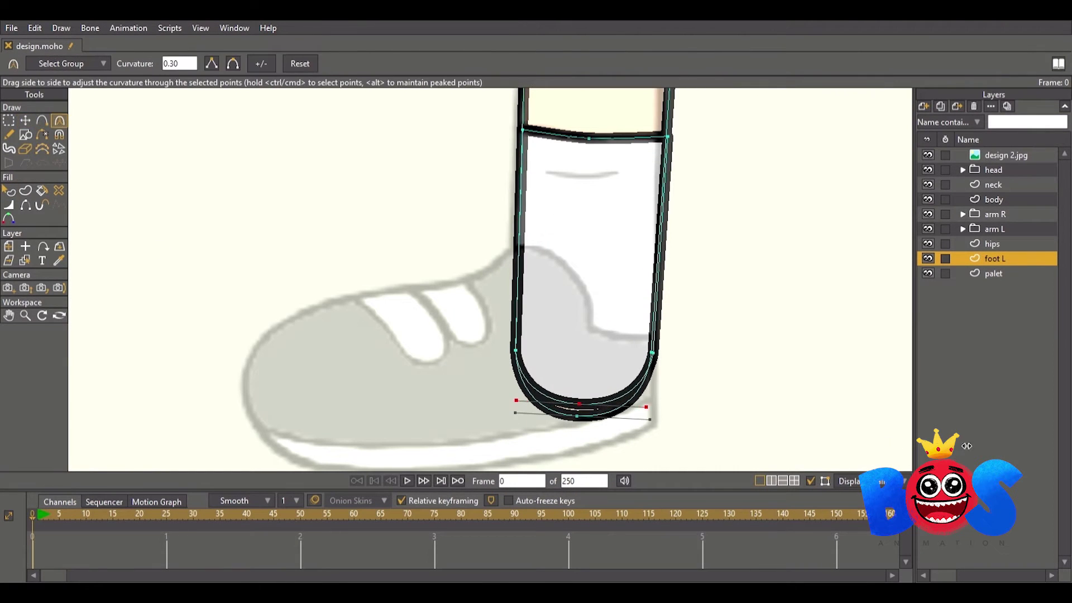
pyautogui.press('t')
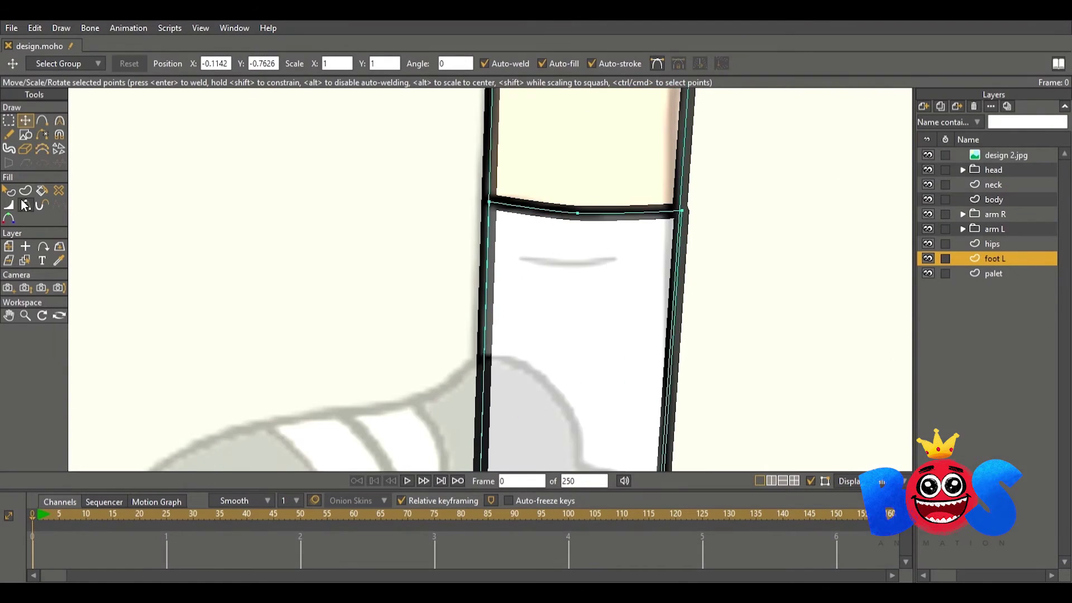
# - Draw the curved sock line across the left leg and give it a stroke
pyautogui.press('a')
pyautogui.moveTo(530, 246); pyautogui.dragTo(591, 257)
pyautogui.moveTo(591, 257); pyautogui.dragTo(635, 255)
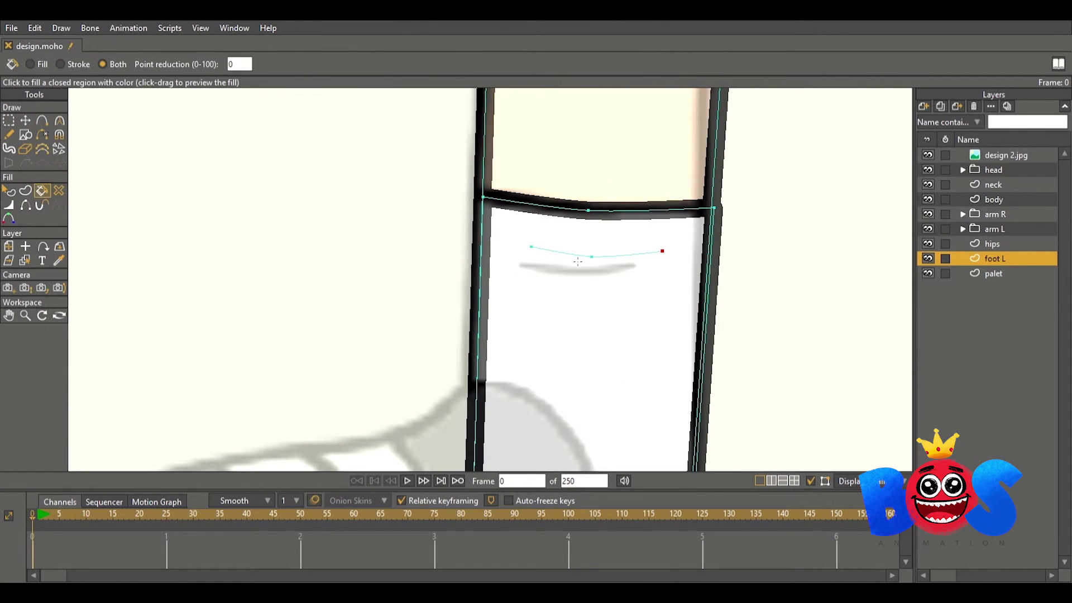
pyautogui.press('c')
pyautogui.press('t')
pyautogui.scroll(-3, 519, 246)
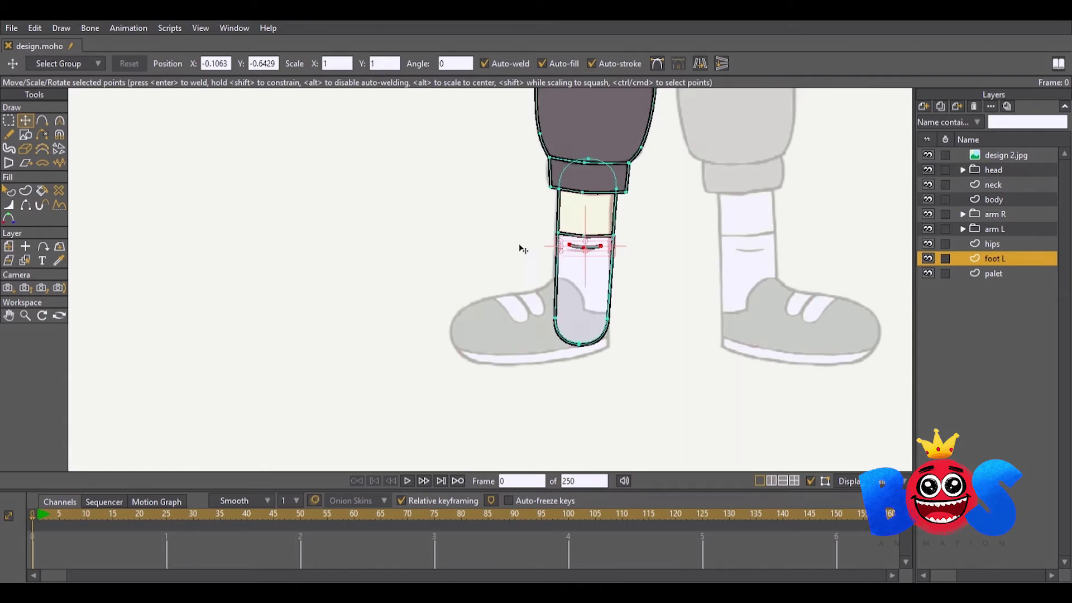
# - Hide the reference, duplicate the foot L layer and rename the copy foot R
pyautogui.press('m')
pyautogui.scroll(2, 514, 270)
pyautogui.scroll(1, 514, 270)
pyautogui.click(927, 154)
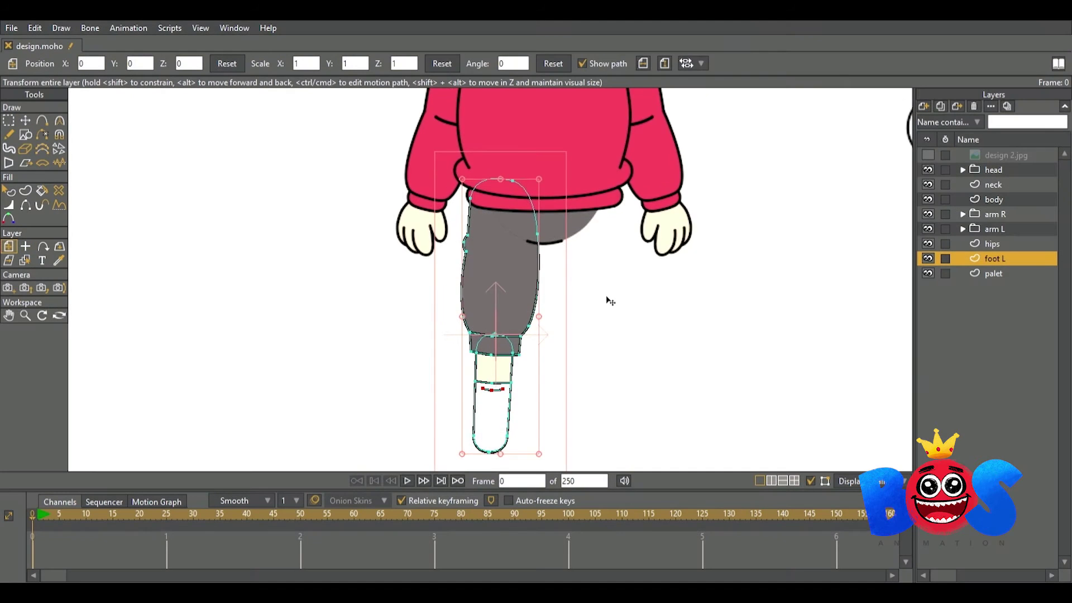
pyautogui.click(956, 107)
pyautogui.doubleClick(1038, 258)
pyautogui.scroll(-2, 519, 268)
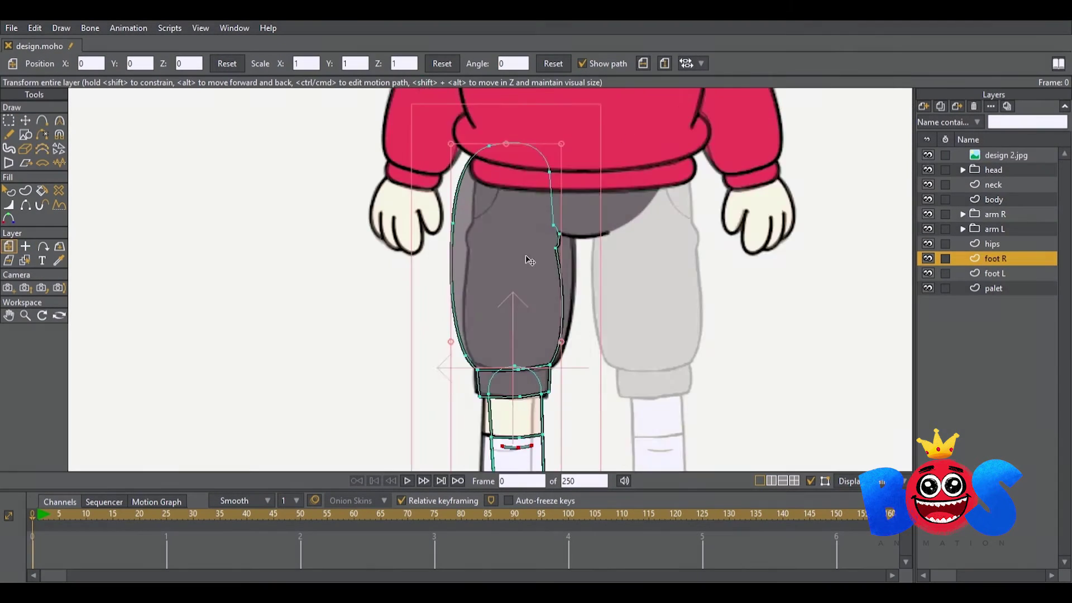
# - Shift foot R under the right leg, show the reference again, and add a new layer
pyautogui.moveTo(613, 257); pyautogui.dragTo(713, 256)
pyautogui.scroll(-3, 713, 256)
pyautogui.scroll(1, 716, 374)
pyautogui.scroll(1, 716, 374)
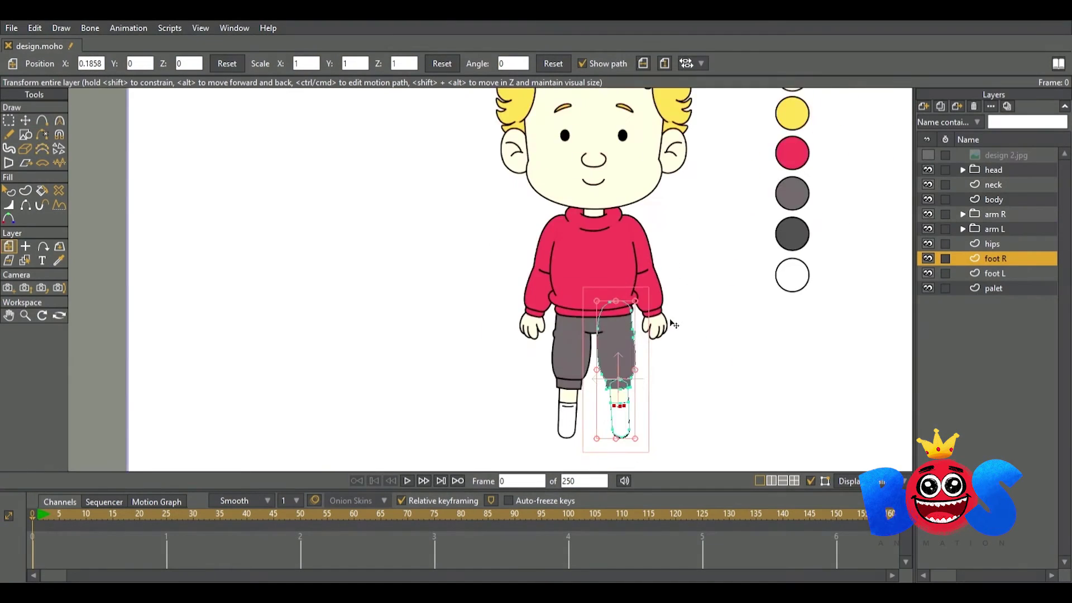
pyautogui.scroll(-1, 667, 312)
pyautogui.scroll(3, 669, 299)
pyautogui.click(928, 155)
pyautogui.click(923, 106)
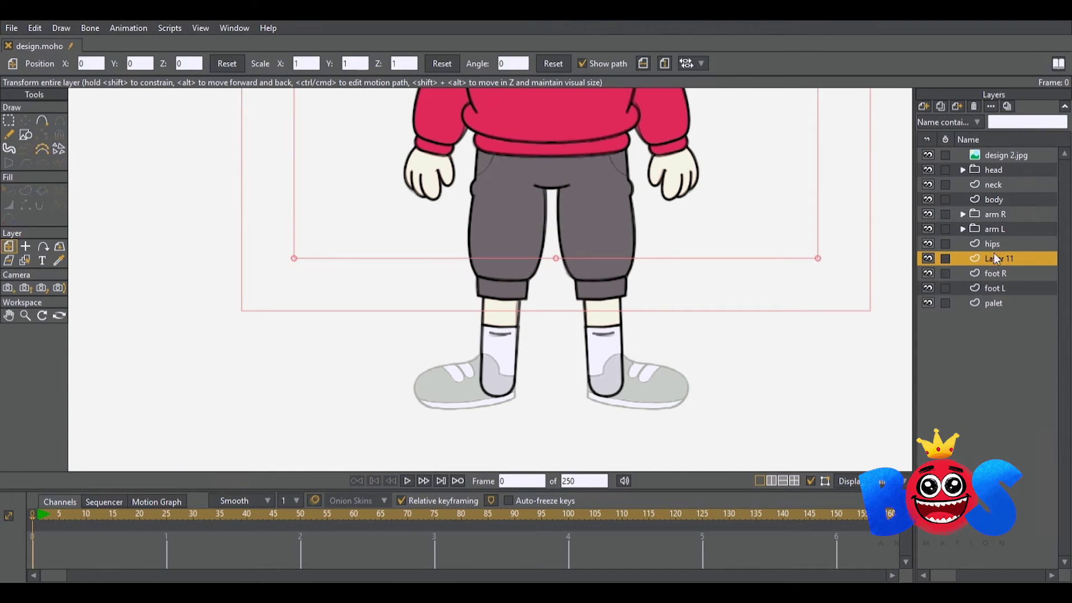
# - Rename the new layer 'shoes L' and draw a rectangle over the left shoe's toe
pyautogui.doubleClick(994, 258)
pyautogui.write('shoes L')
pyautogui.click(25, 135)
pyautogui.moveTo(330, 316); pyautogui.dragTo(483, 400)
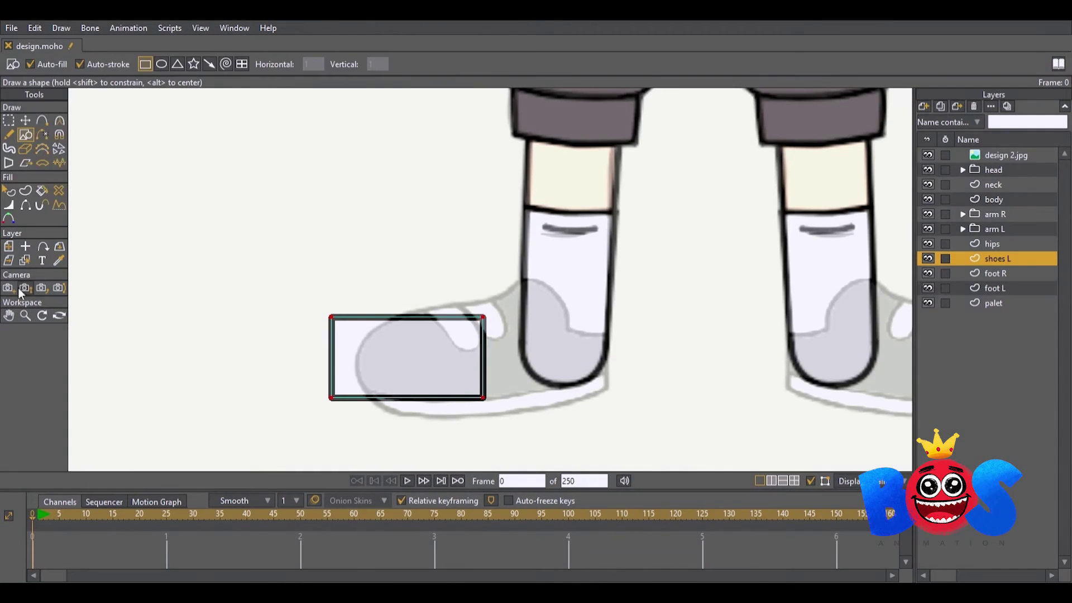
pyautogui.press('q')
pyautogui.scroll(-2, 211, 213)
pyautogui.scroll(-1, 210, 212)
pyautogui.scroll(1, 568, 323)
pyautogui.scroll(5, 567, 324)
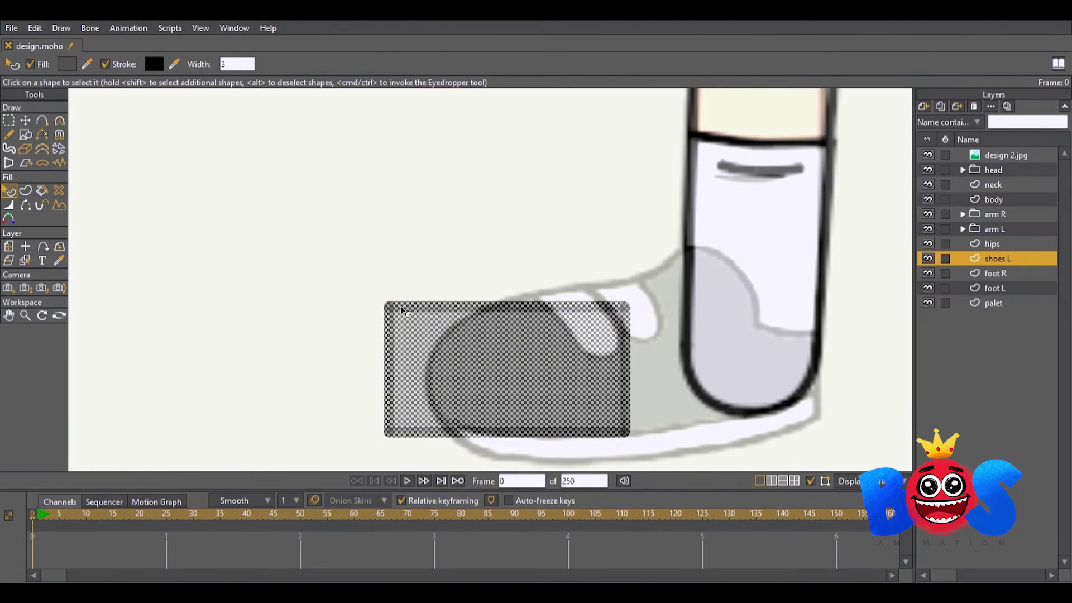
# - Round the rectangle's front into a toe, peak the back corner, and curve the upper edge
pyautogui.click(60, 120)
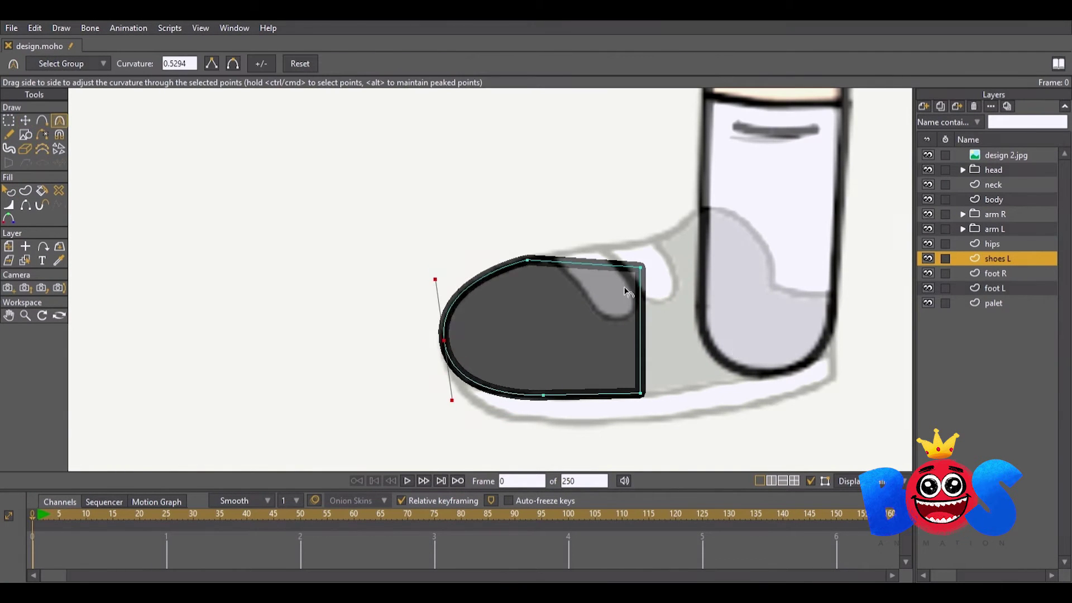
pyautogui.click(60, 120)
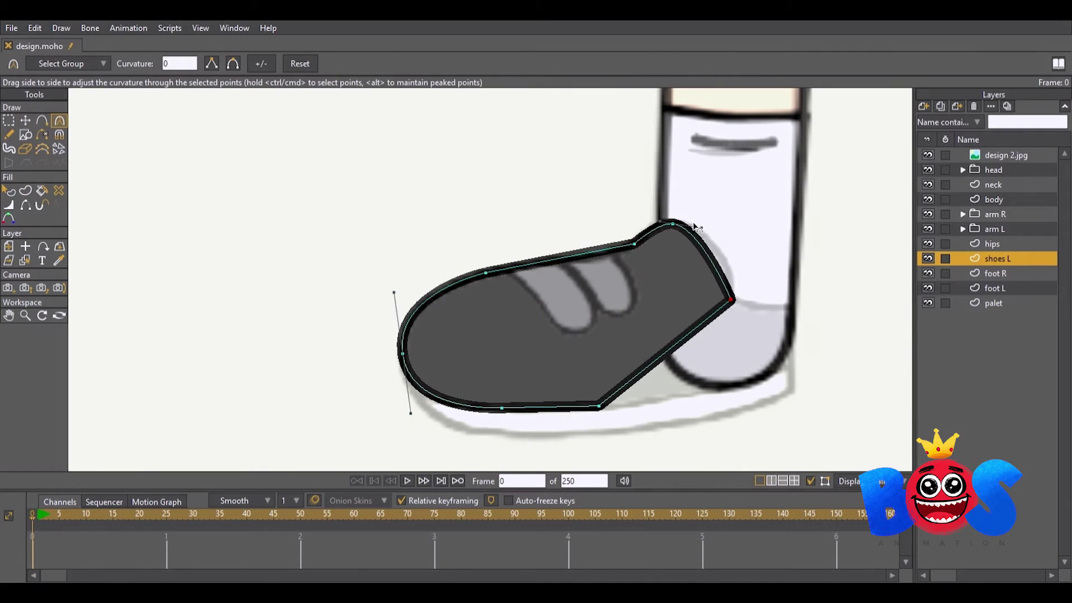
pyautogui.click(449, 286)
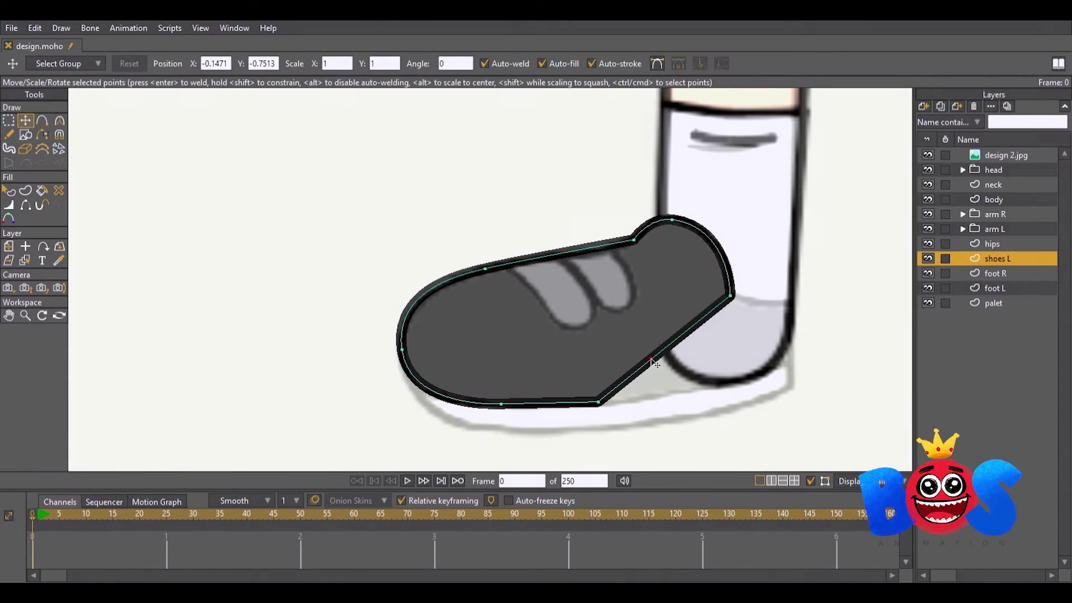
pyautogui.press('t')
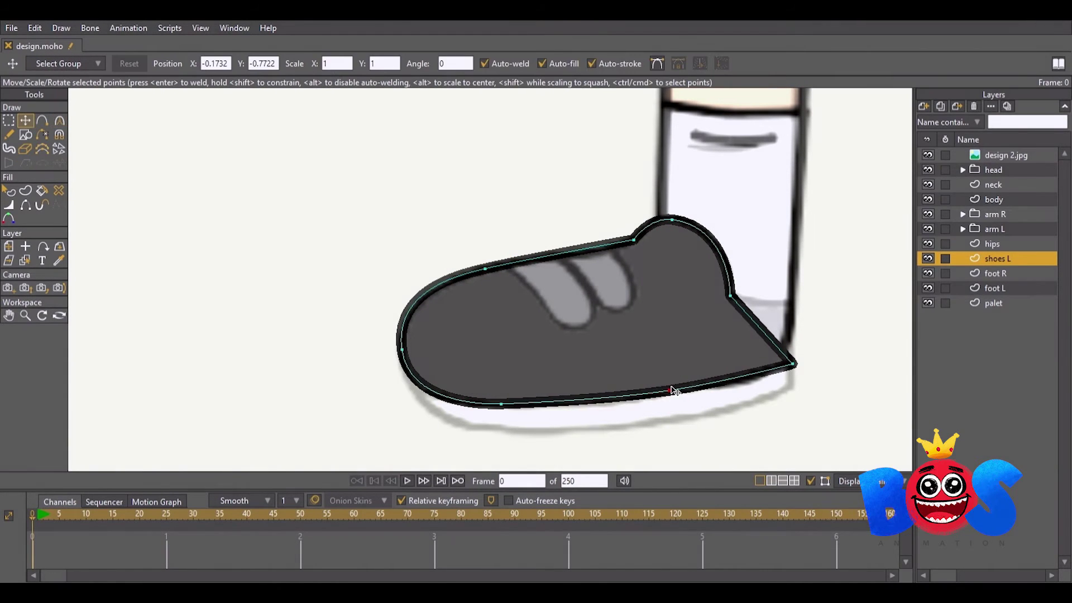
pyautogui.press('c')
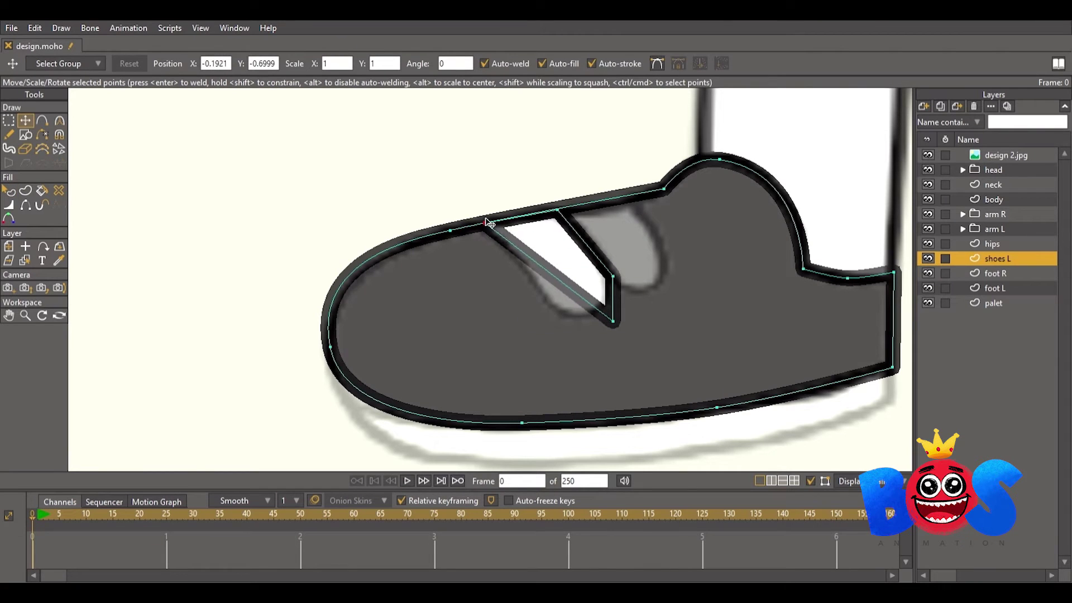
# - Round the white strap, then copy it into a second strap placed beside the first
pyautogui.press('c')
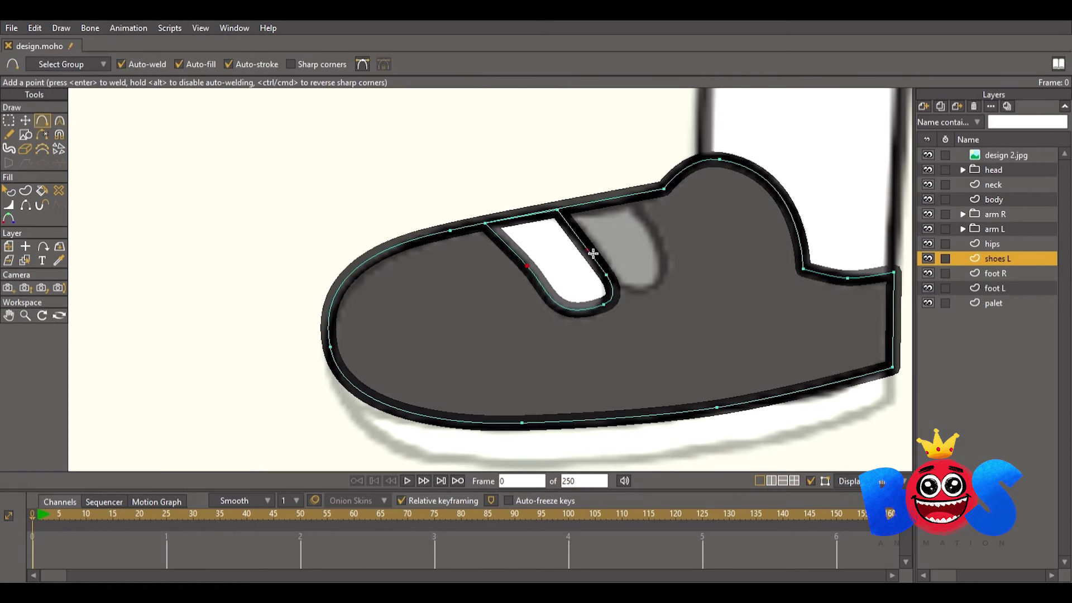
pyautogui.press('c')
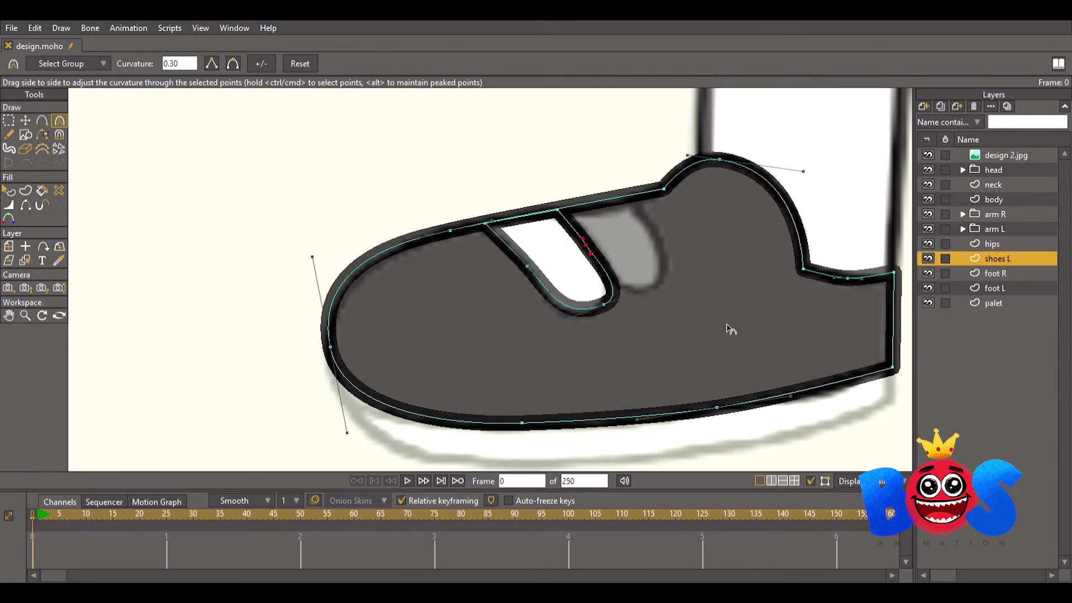
pyautogui.press('t')
pyautogui.hotkey('ctrl', 'c')
pyautogui.hotkey('ctrl', 'v')
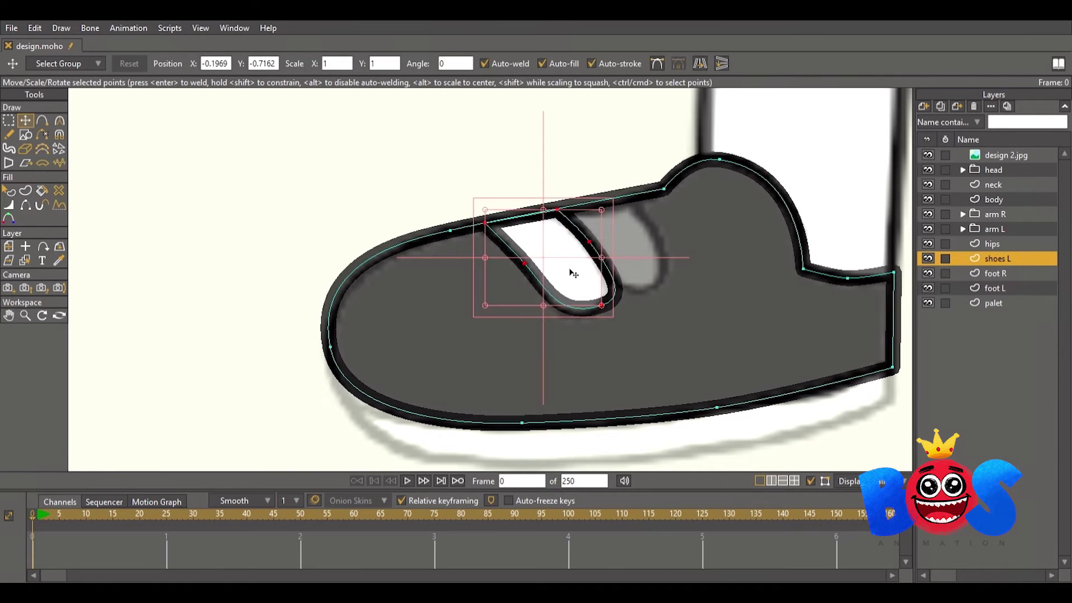
pyautogui.moveTo(574, 274); pyautogui.dragTo(646, 256)
pyautogui.click(662, 289)
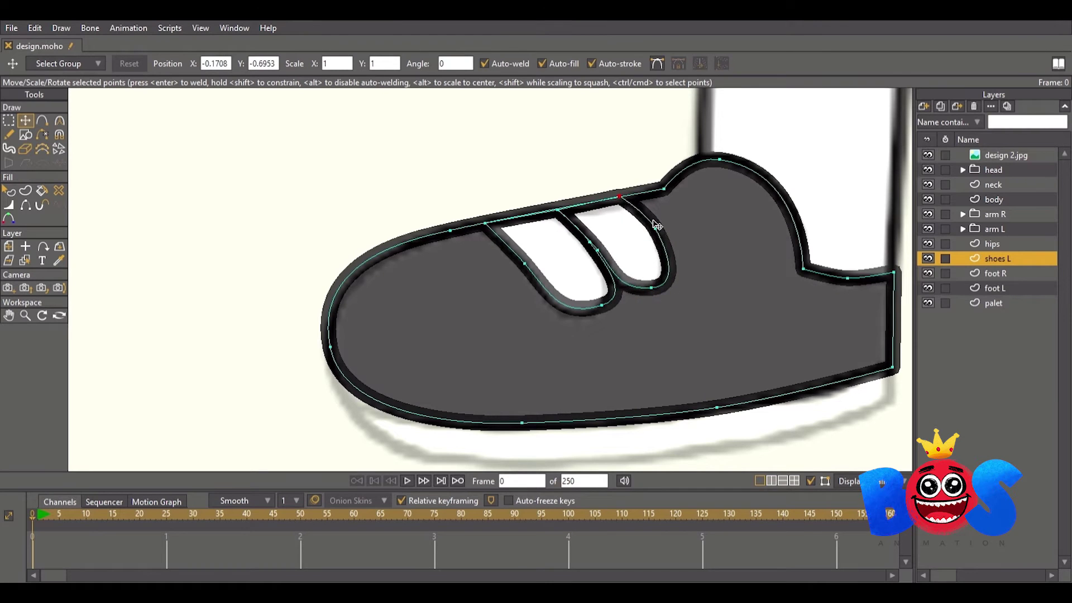
pyautogui.press('c')
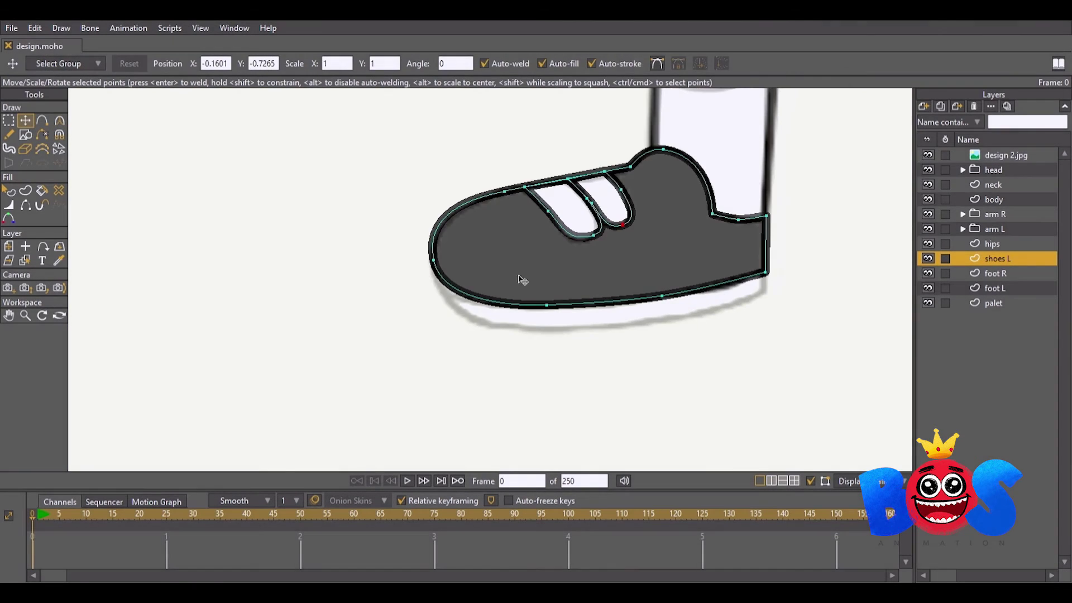
# - Reshape the sole into a strip under the shoe with a curved bottom edge
pyautogui.moveTo(433, 314)
pyautogui.mouseDown()
pyautogui.moveTo(409, 285)
pyautogui.moveTo(581, 310)
pyautogui.mouseUp()
pyautogui.press('a')
pyautogui.press('t')
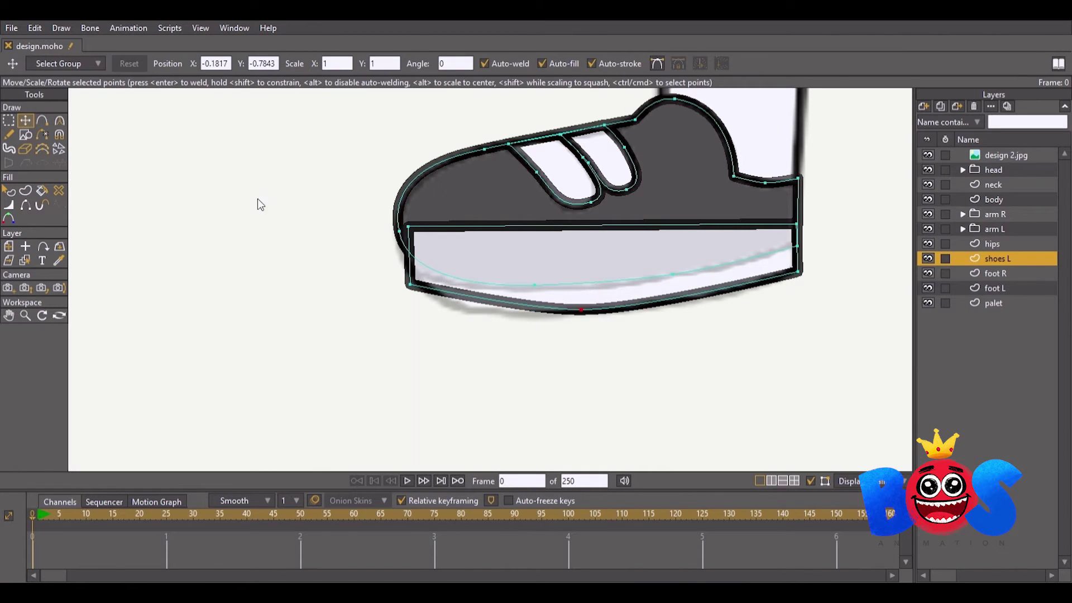
pyautogui.press('c')
pyautogui.moveTo(407, 282); pyautogui.dragTo(391, 246)
# - Curve and smooth the sole's top edge, then select the sole to fill it white
pyautogui.press('t')
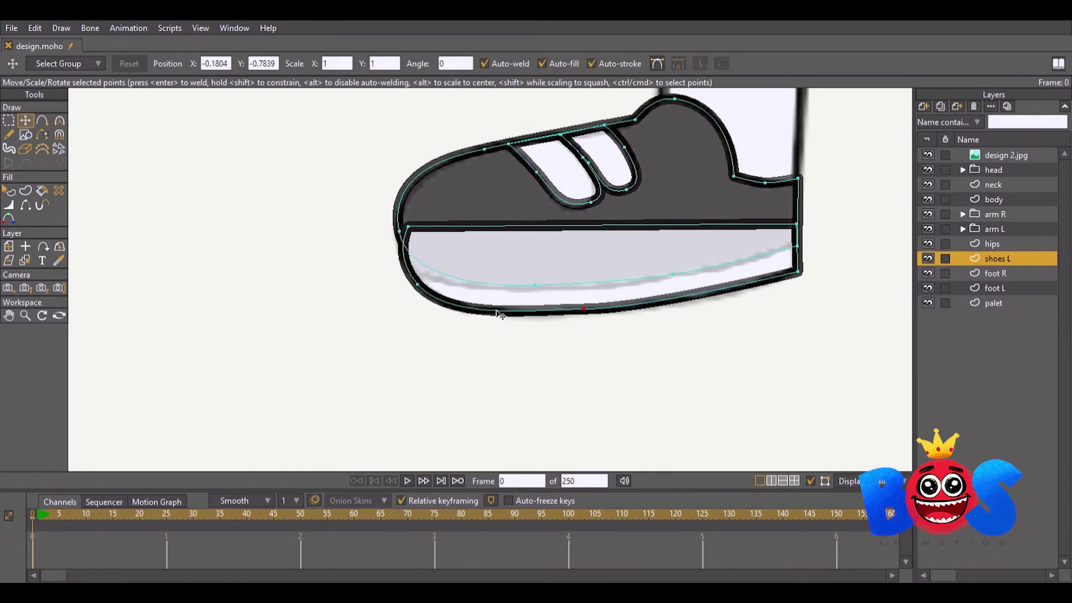
pyautogui.press('c')
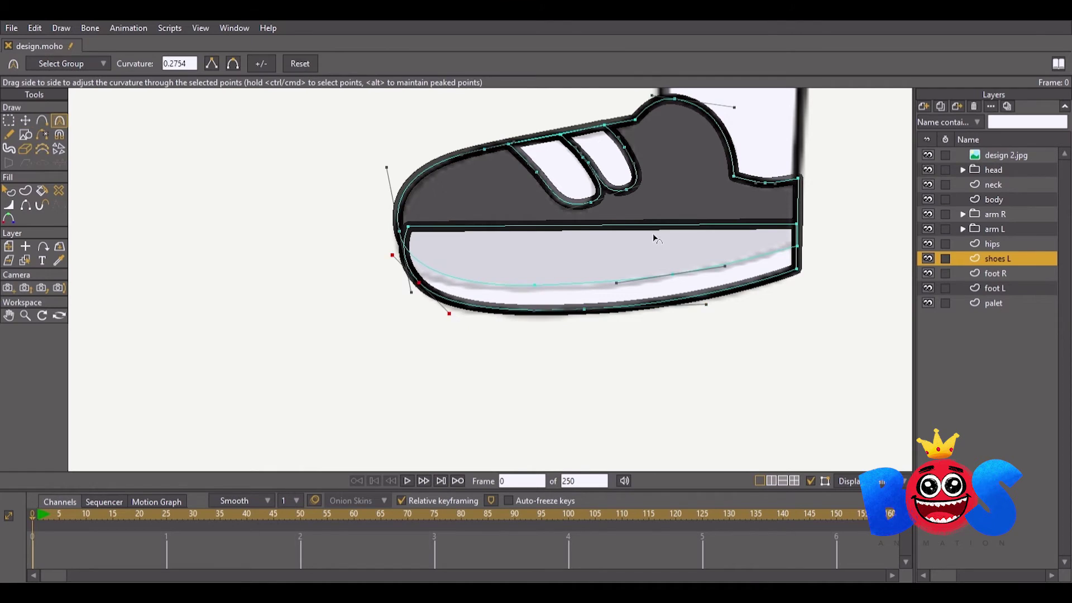
pyautogui.press('t')
pyautogui.moveTo(653, 237); pyautogui.dragTo(548, 268)
pyautogui.press('c')
pyautogui.moveTo(474, 271); pyautogui.dragTo(696, 274)
pyautogui.press('q')
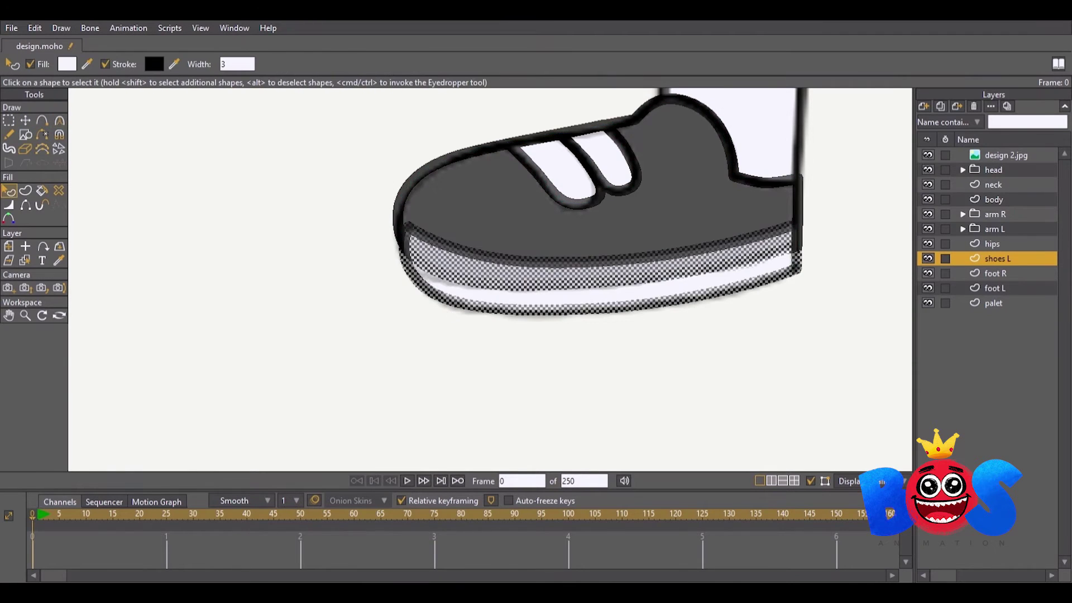
pyautogui.scroll(-5, 263, 191)
# - Switch to the Transform Layer tool and save the project
pyautogui.press('0')
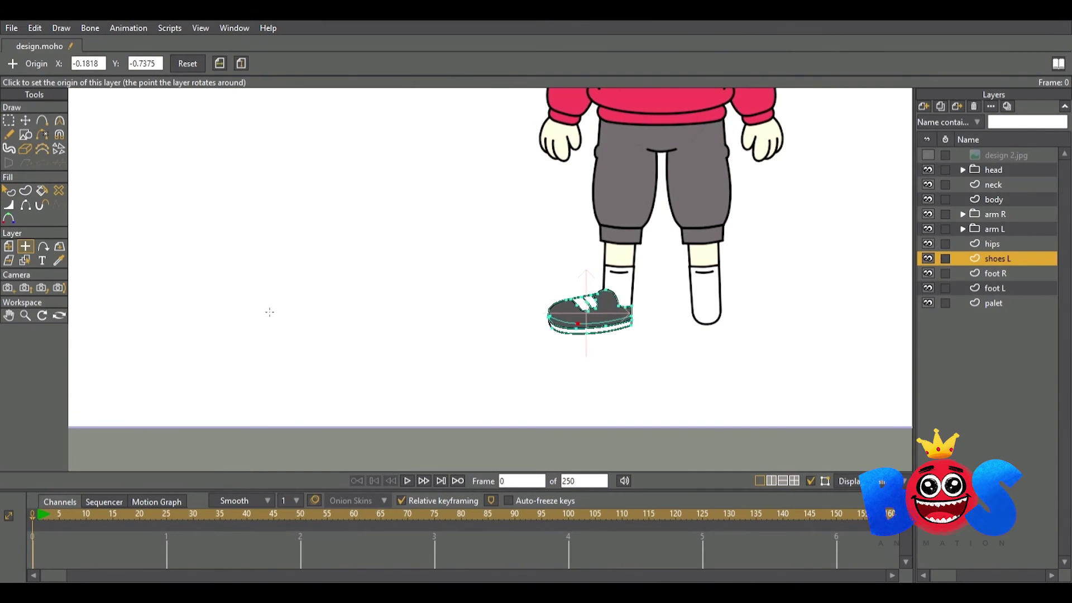
pyautogui.press('m')
pyautogui.scroll(2, 516, 320)
pyautogui.scroll(1, 516, 320)
pyautogui.hotkey('ctrl', 's')
# - Duplicate the left shoe onto the right foot, save, and order layers shoes L, foot L, shoes R, foot R
pyautogui.click(957, 107)
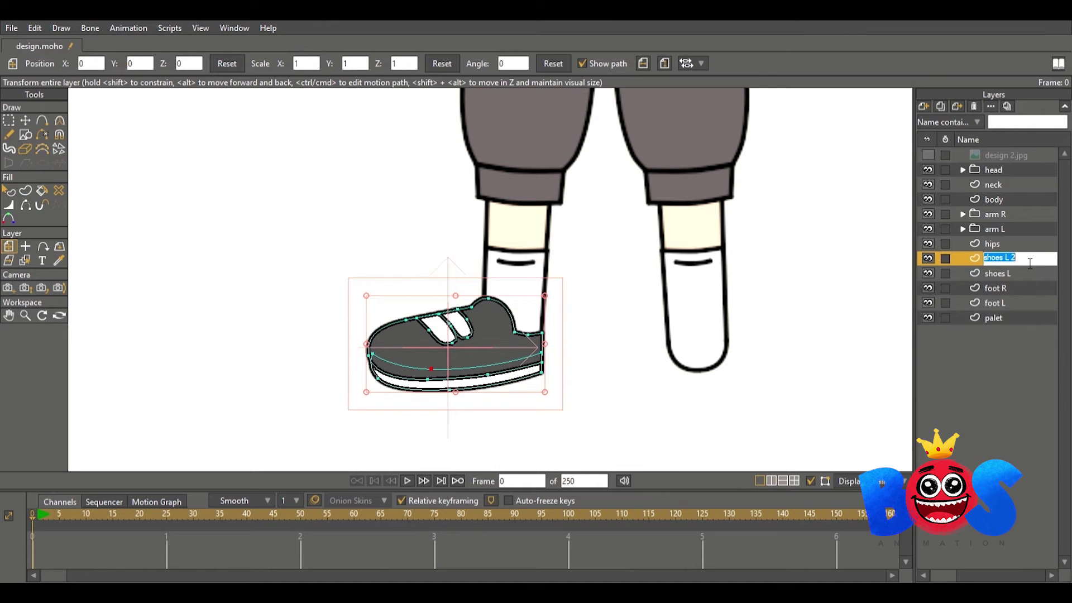
pyautogui.moveTo(455, 357); pyautogui.dragTo(720, 363)
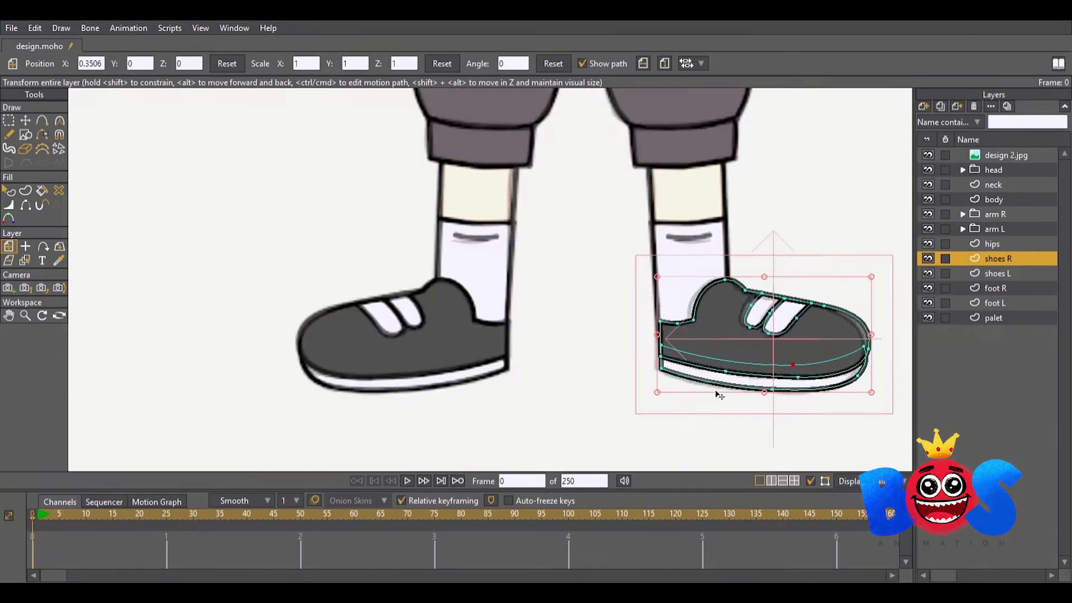
pyautogui.scroll(5, 718, 395)
pyautogui.moveTo(696, 287); pyautogui.dragTo(679, 287)
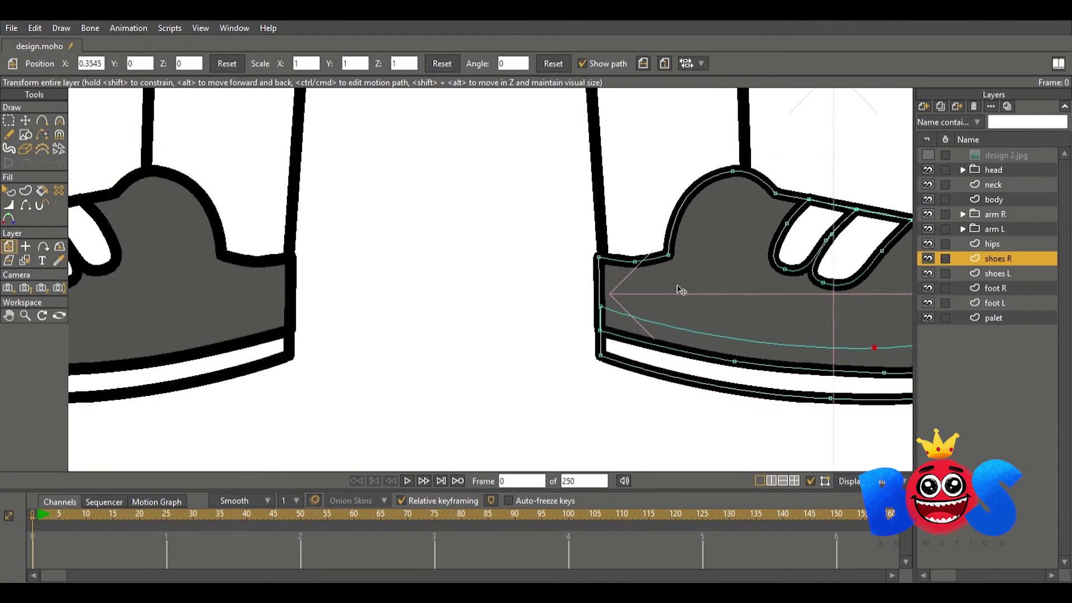
pyautogui.scroll(-6, 679, 287)
pyautogui.scroll(3, 659, 244)
pyautogui.scroll(-3, 657, 243)
pyautogui.hotkey('ctrl', 's')
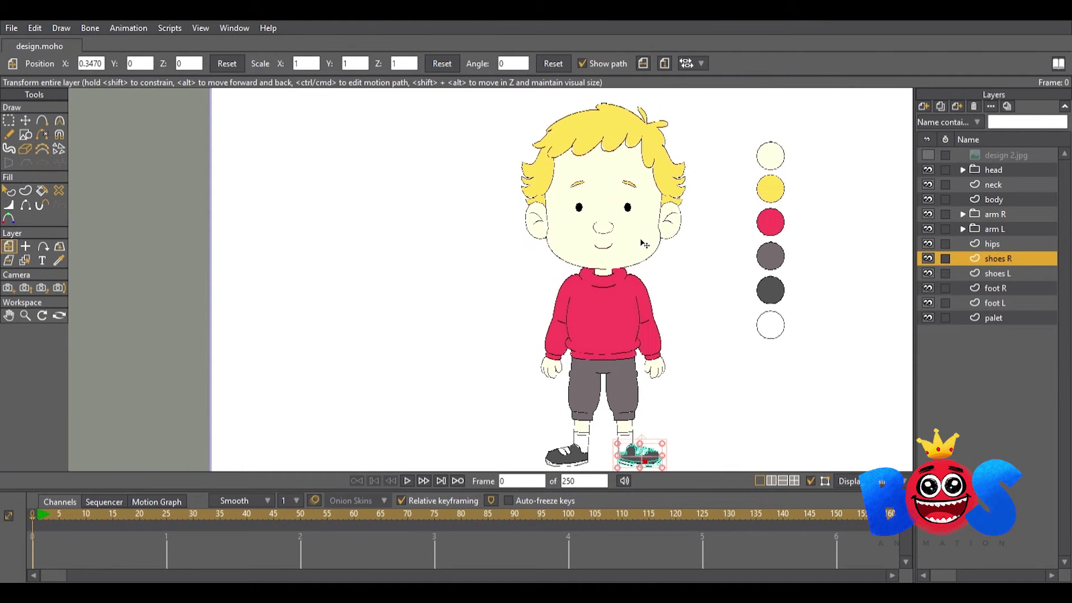
pyautogui.moveTo(1028, 264); pyautogui.dragTo(1023, 275)
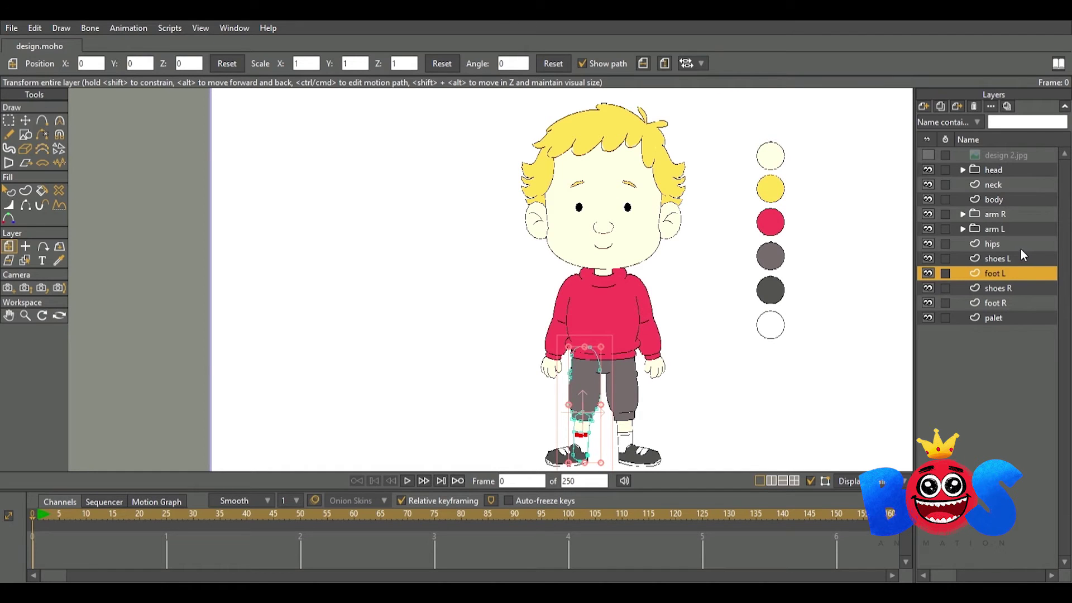
# - Group the character layers from head down to foot R into a bone layer
pyautogui.click(993, 170)
pyautogui.keyDown('shift'); pyautogui.click(1005, 302); pyautogui.keyUp('shift')
pyautogui.hotkey('ctrl', 'g')
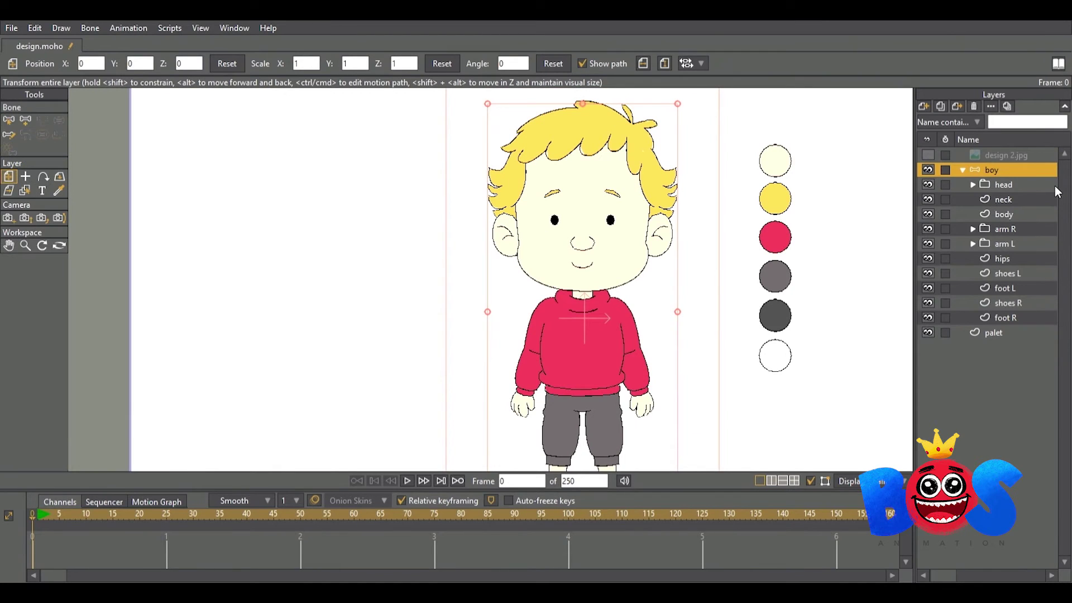
# - Hide the body layer and draw bones across the hips and up the neck and head
pyautogui.press('a')
pyautogui.scroll(2, 594, 340)
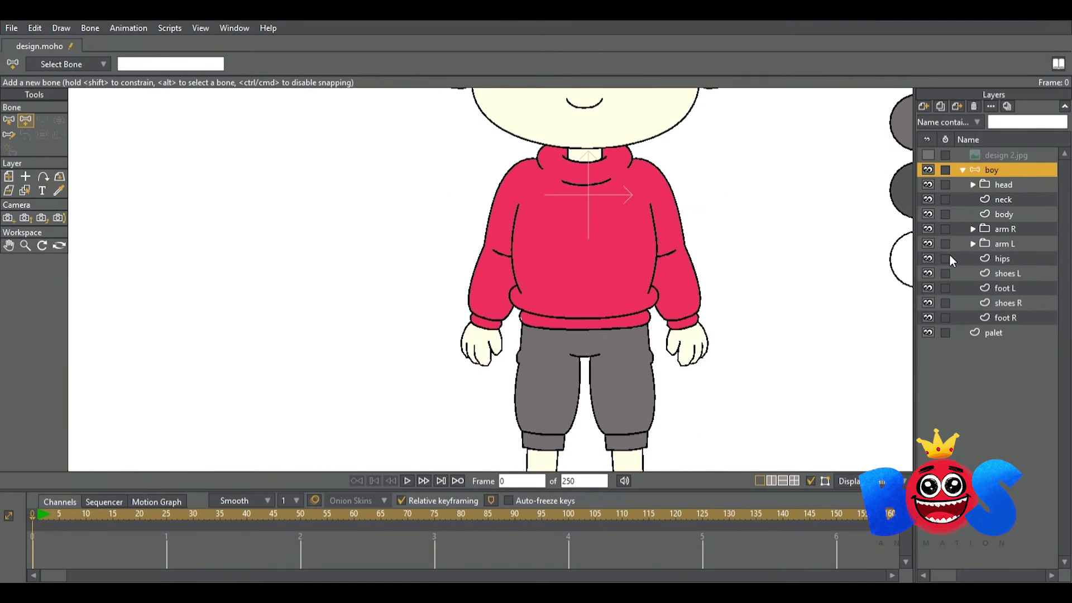
pyautogui.click(928, 215)
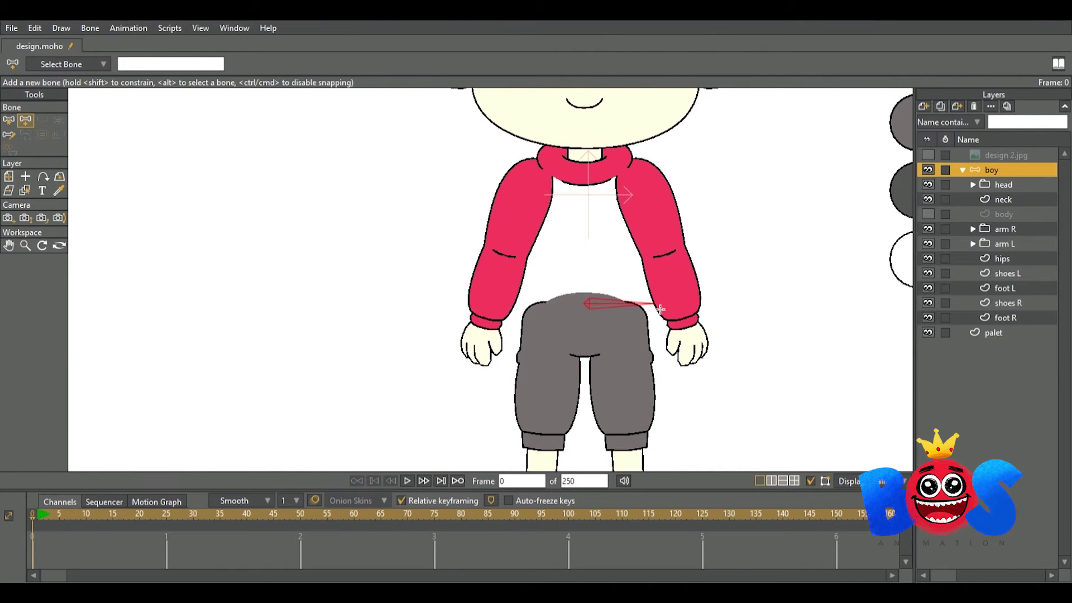
pyautogui.moveTo(660, 309); pyautogui.dragTo(659, 307)
pyautogui.click(928, 184)
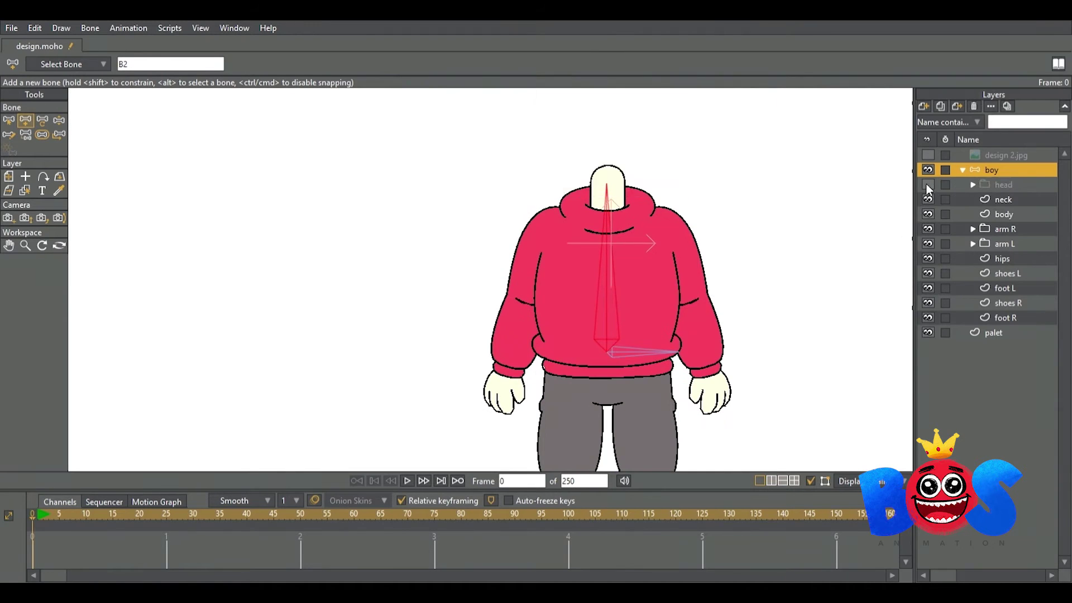
pyautogui.moveTo(608, 192); pyautogui.dragTo(609, 95)
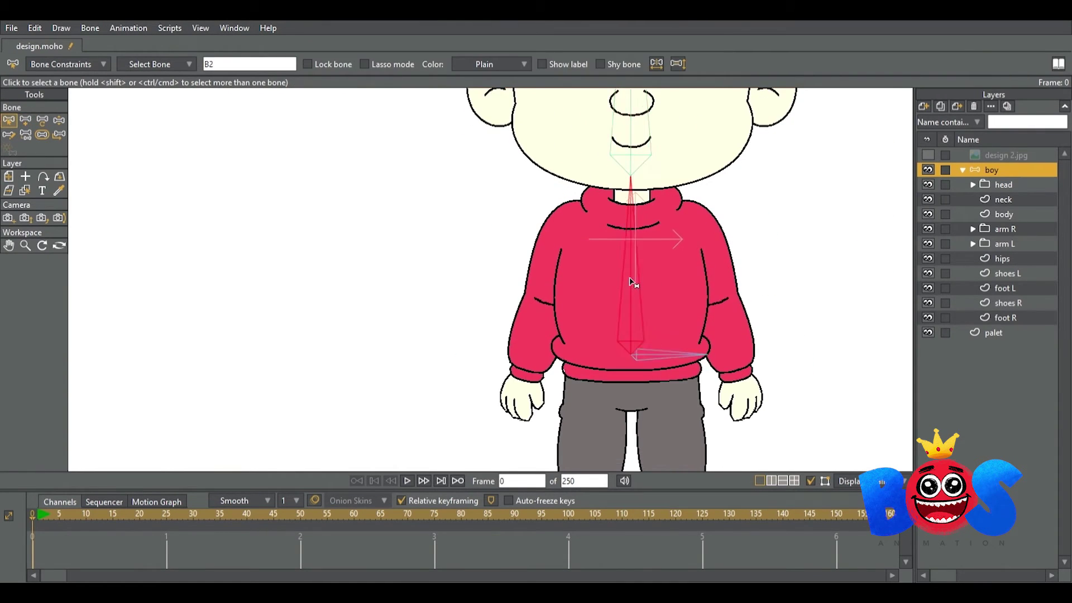
# - Draw upper-arm and forearm bones down both arms
pyautogui.click(928, 214)
pyautogui.moveTo(557, 201); pyautogui.dragTo(524, 311)
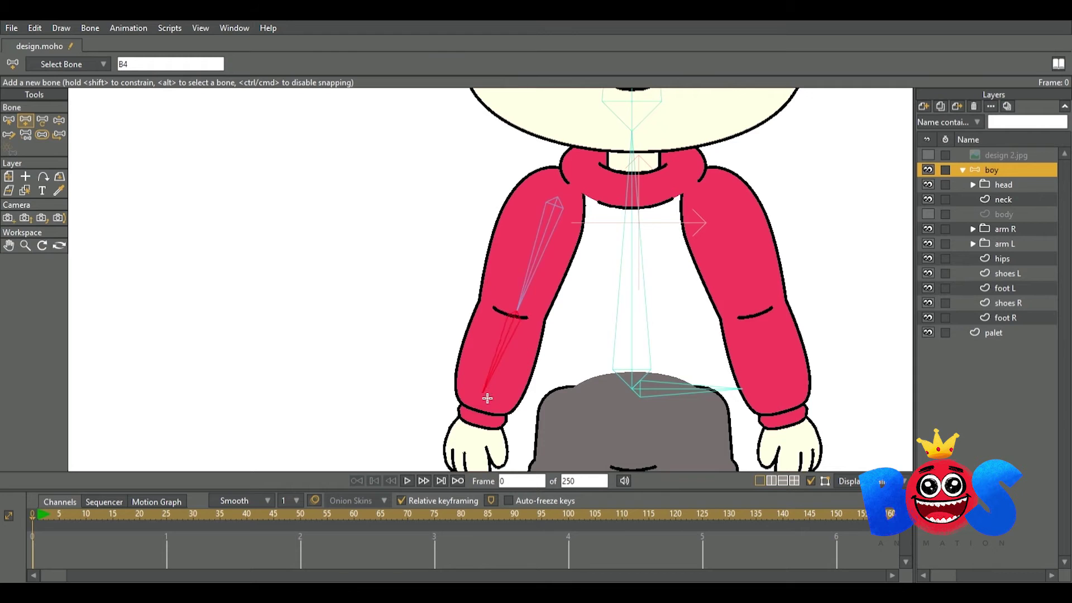
pyautogui.moveTo(487, 398); pyautogui.dragTo(485, 402)
pyautogui.scroll(-3, 499, 355)
pyautogui.scroll(3, 480, 399)
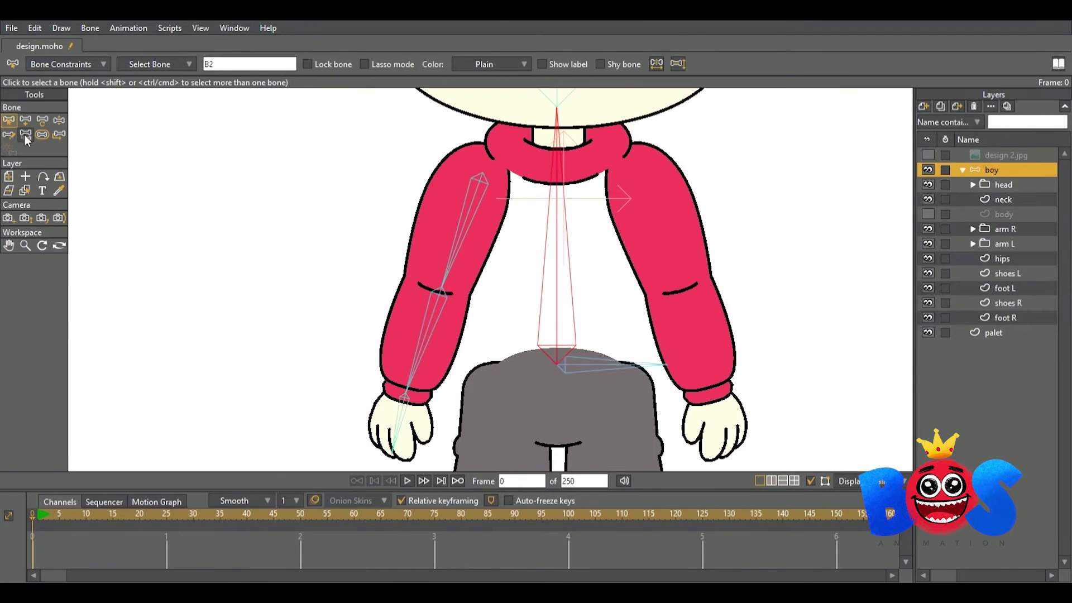
pyautogui.moveTo(636, 173)
pyautogui.mouseDown()
pyautogui.moveTo(686, 278)
pyautogui.moveTo(711, 398)
pyautogui.mouseUp()
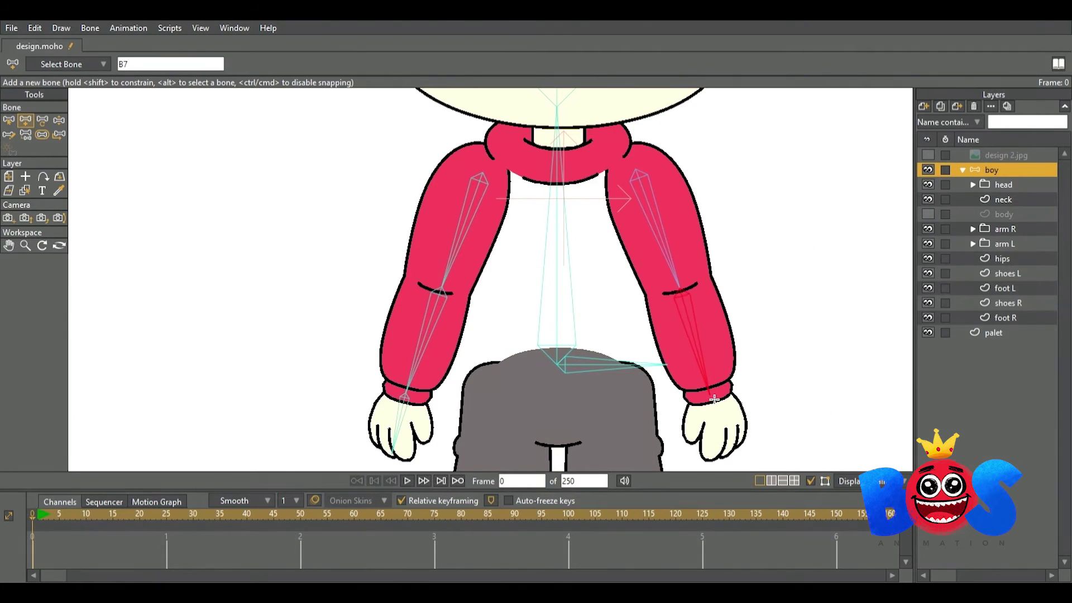
pyautogui.scroll(-3, 721, 460)
pyautogui.scroll(-2, 534, 260)
pyautogui.scroll(2, 535, 260)
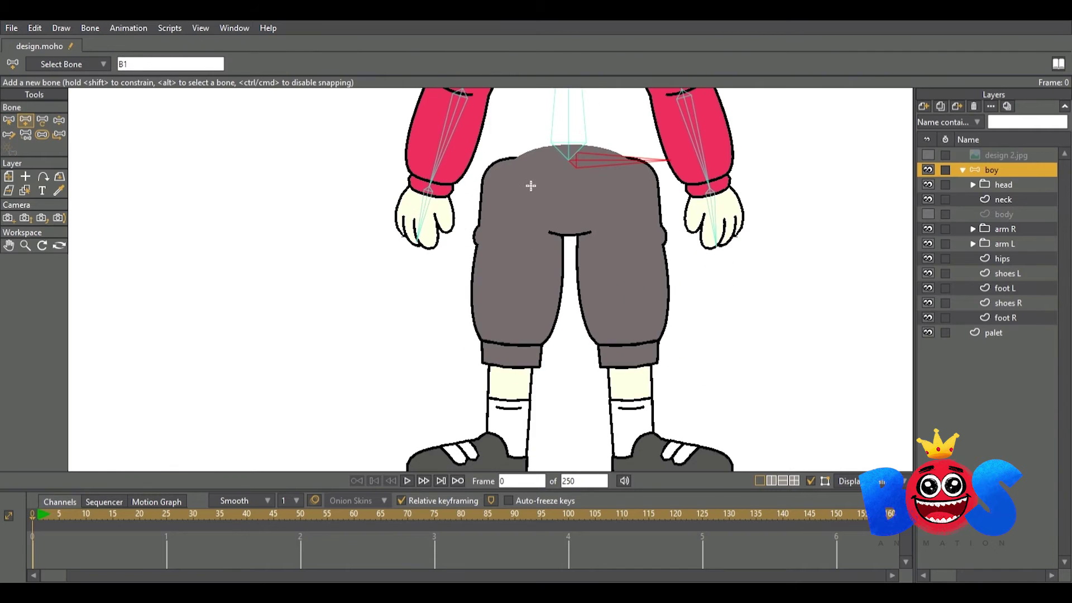
# - Draw thigh and shin bones down the left leg, then bones down the right leg from the hip
pyautogui.moveTo(524, 177); pyautogui.dragTo(516, 337)
pyautogui.scroll(-3, 509, 355)
pyautogui.moveTo(509, 248); pyautogui.dragTo(514, 377)
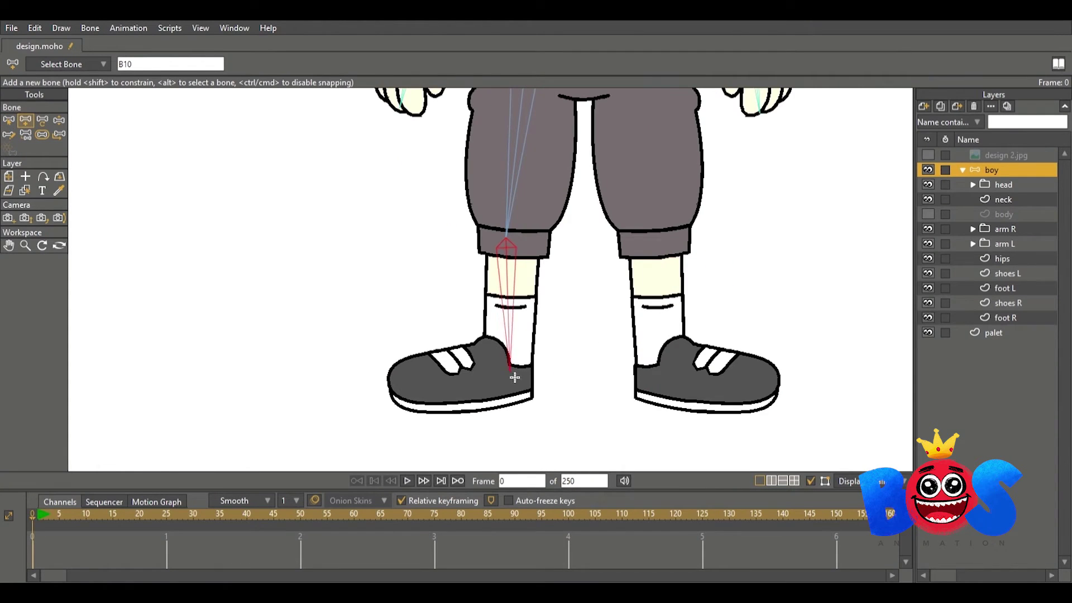
pyautogui.press('z')
pyautogui.scroll(-1, 180, 141)
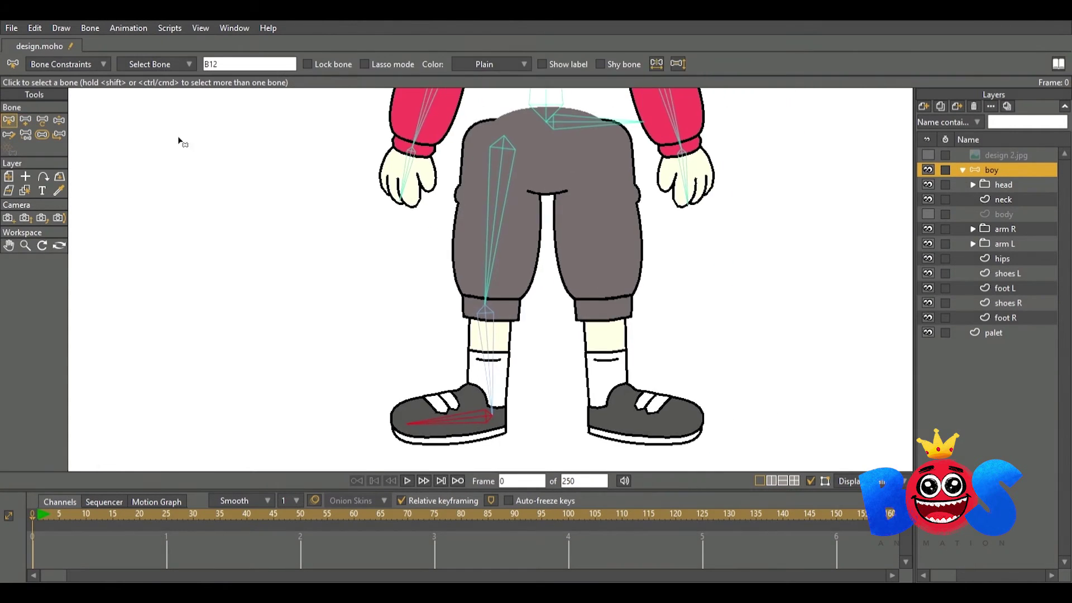
pyautogui.click(592, 136)
pyautogui.press('a')
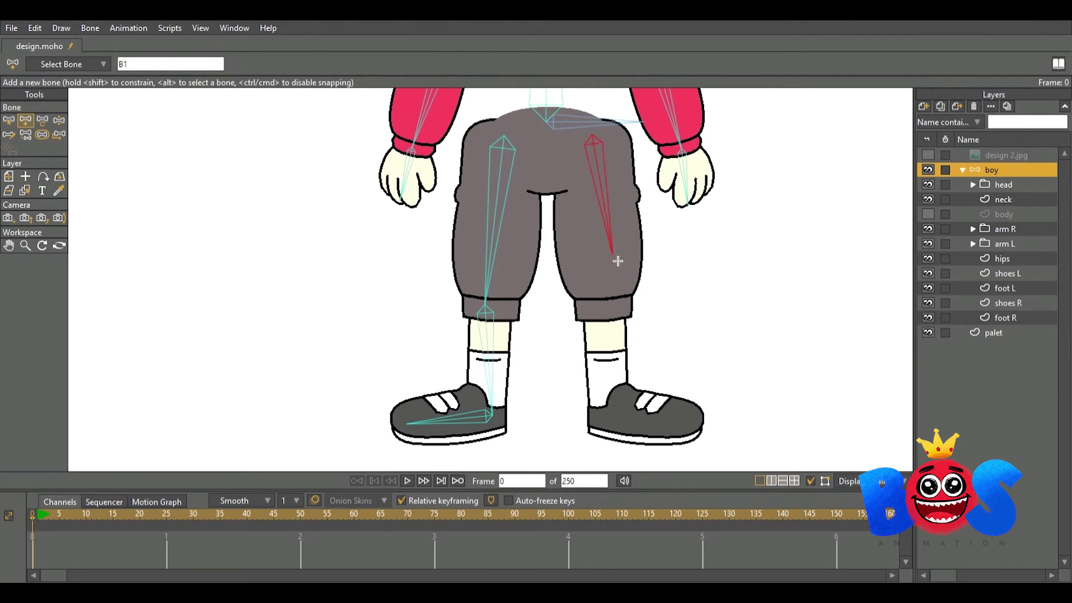
pyautogui.moveTo(616, 313); pyautogui.dragTo(606, 419)
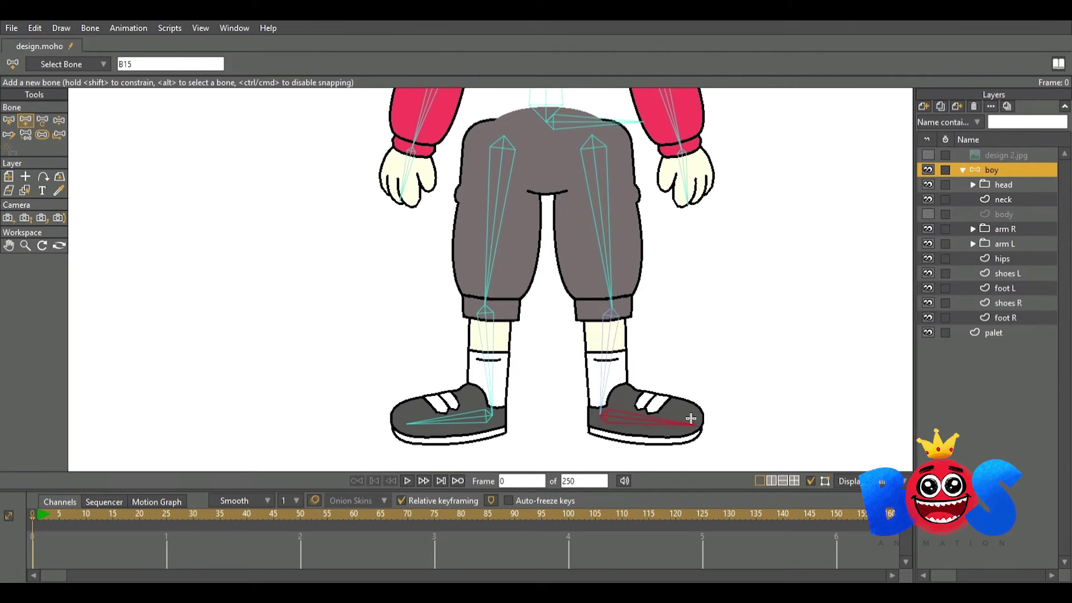
# - Make the body layer visible again and add a separate bone beside the head
pyautogui.click(928, 213)
pyautogui.scroll(3, 713, 324)
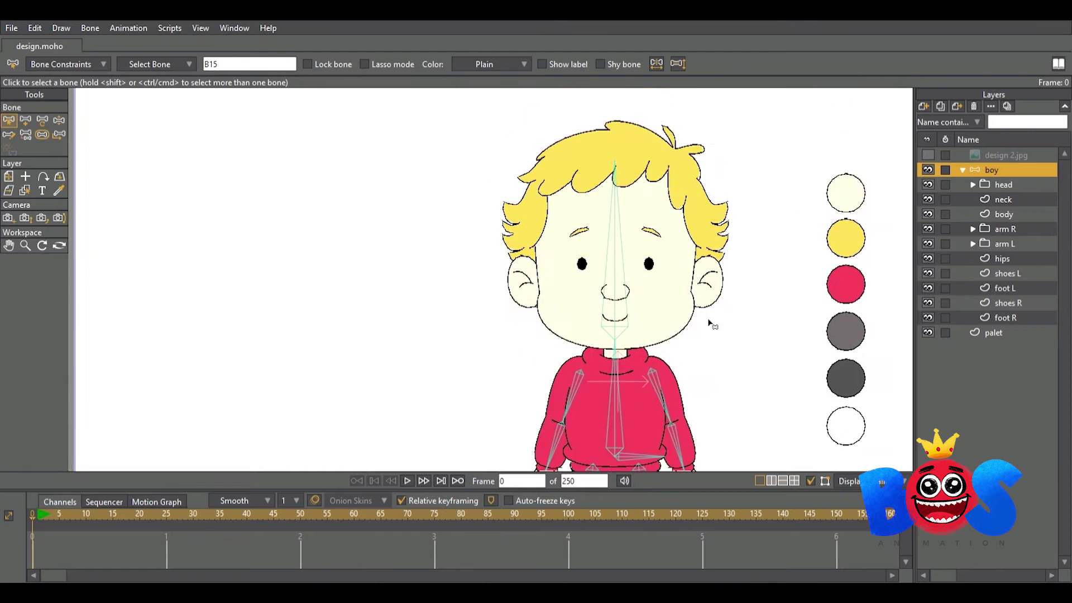
pyautogui.scroll(2, 466, 298)
pyautogui.press('a')
pyautogui.moveTo(466, 269); pyautogui.dragTo(439, 254)
pyautogui.press('s')
pyautogui.press('z')
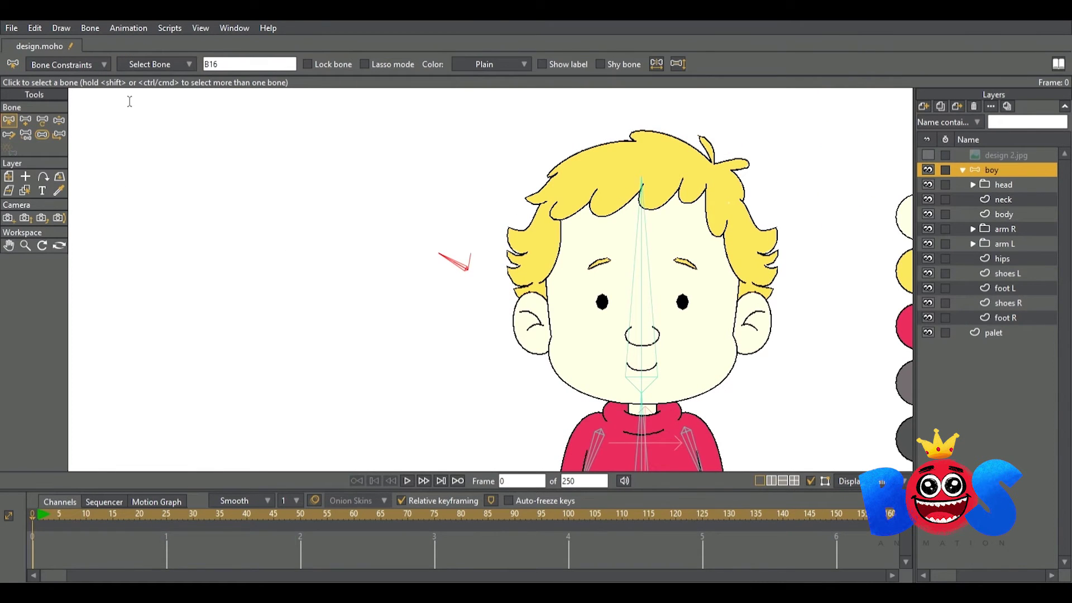
# - Name the loose bone blink and show bone labels on the canvas
pyautogui.press('Return')
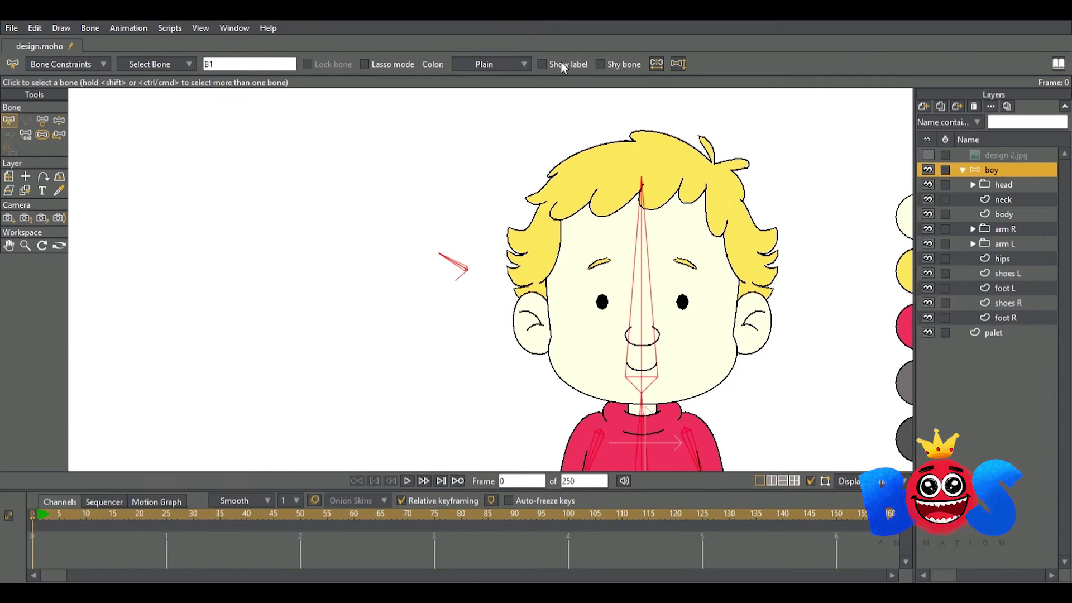
pyautogui.click(479, 162)
pyautogui.scroll(-3, 478, 162)
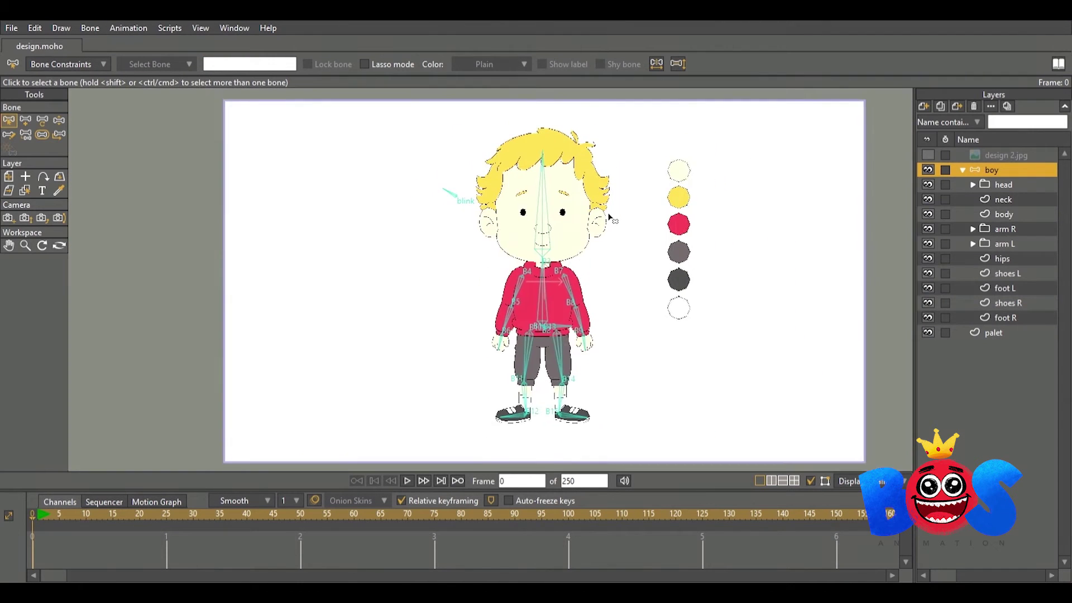
# - Bind all points of the head layer to the head bone
pyautogui.click(972, 184)
pyautogui.click(1013, 273)
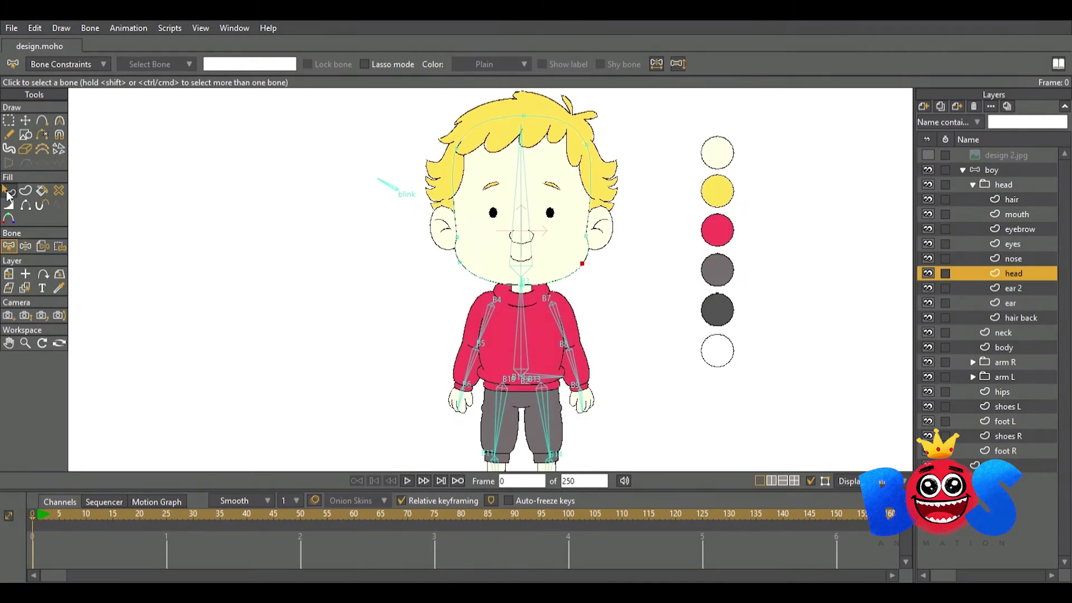
pyautogui.scroll(3, 514, 280)
pyautogui.click(58, 246)
pyautogui.moveTo(439, 419); pyautogui.dragTo(441, 422)
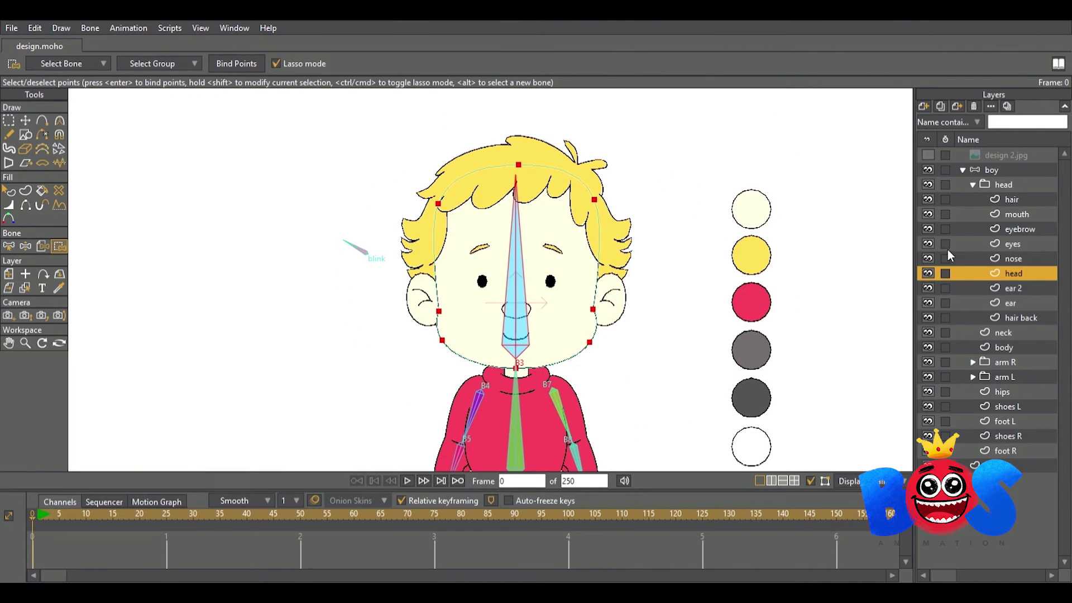
pyautogui.press('Return')
pyautogui.keyDown('ctrl'); pyautogui.keyDown('alt'); pyautogui.click(499, 273); pyautogui.keyUp('alt'); pyautogui.keyUp('ctrl')
pyautogui.scroll(2, 498, 274)
# - Bind the eyebrow, hair, ear 2 and ear layers to the head bone, then select the boy bone layer
pyautogui.click(1013, 244)
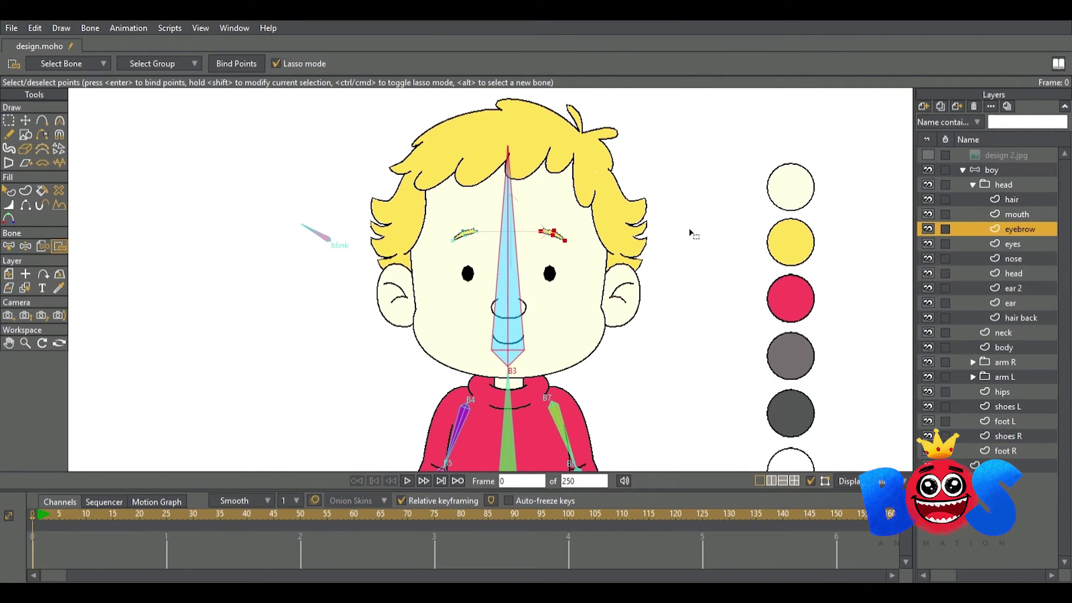
pyautogui.keyDown('ctrl'); pyautogui.keyDown('alt'); pyautogui.click(385, 201); pyautogui.keyUp('alt'); pyautogui.keyUp('ctrl')
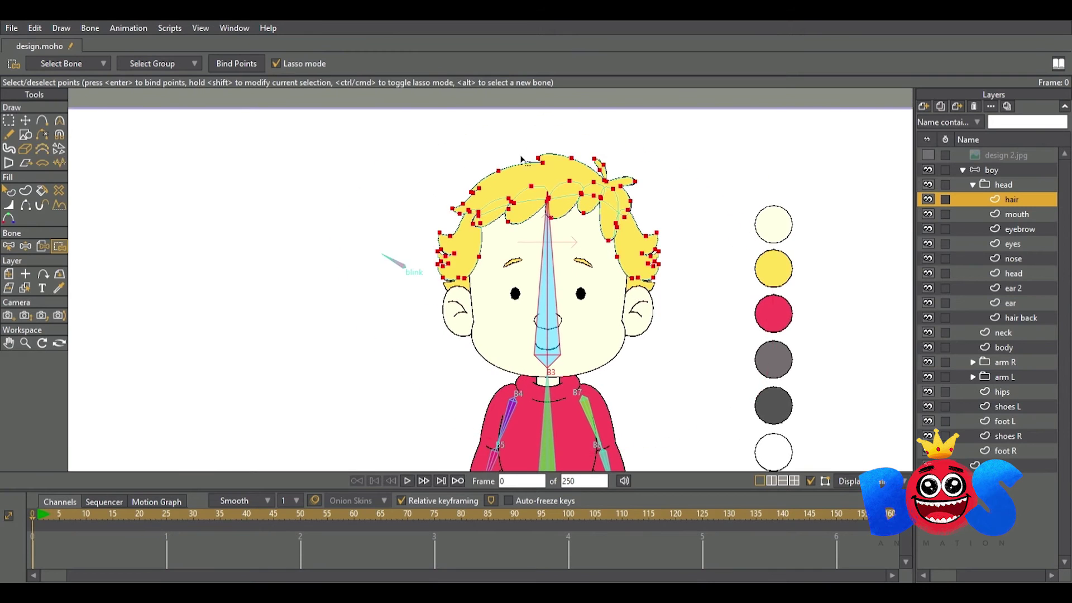
pyautogui.scroll(-1, 509, 272)
pyautogui.click(1013, 288)
pyautogui.scroll(1, 559, 279)
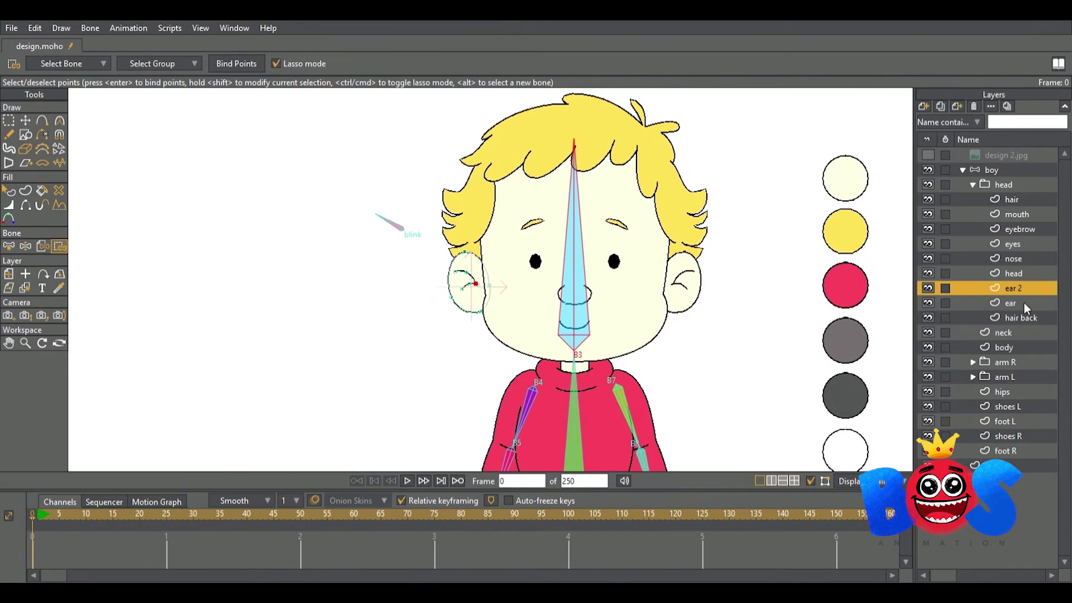
pyautogui.click(1010, 303)
pyautogui.click(237, 63)
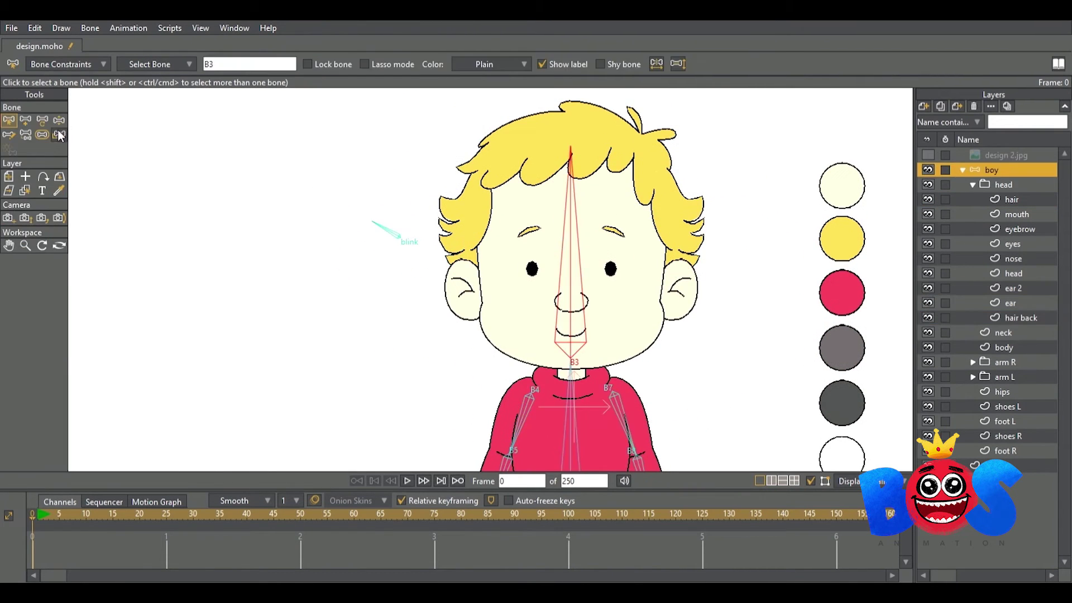
# - Return to skeleton editing, show bone influence areas, and select the head bone B3
pyautogui.click(58, 121)
pyautogui.press('s')
pyautogui.click(646, 270)
pyautogui.scroll(-2, 645, 271)
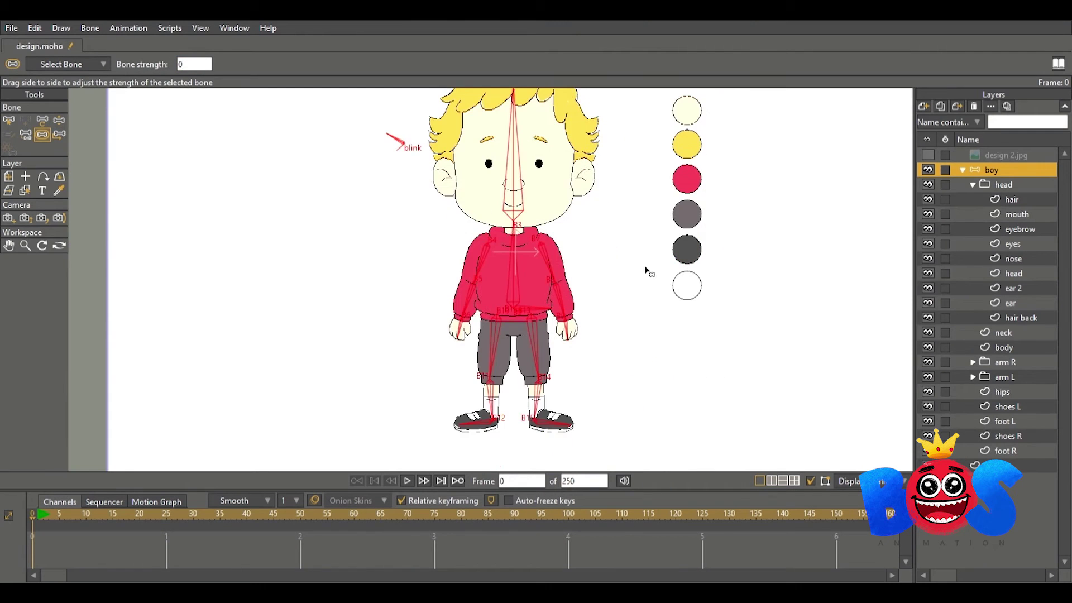
pyautogui.scroll(1, 539, 338)
pyautogui.scroll(2, 555, 310)
pyautogui.press('b')
pyautogui.click(505, 218)
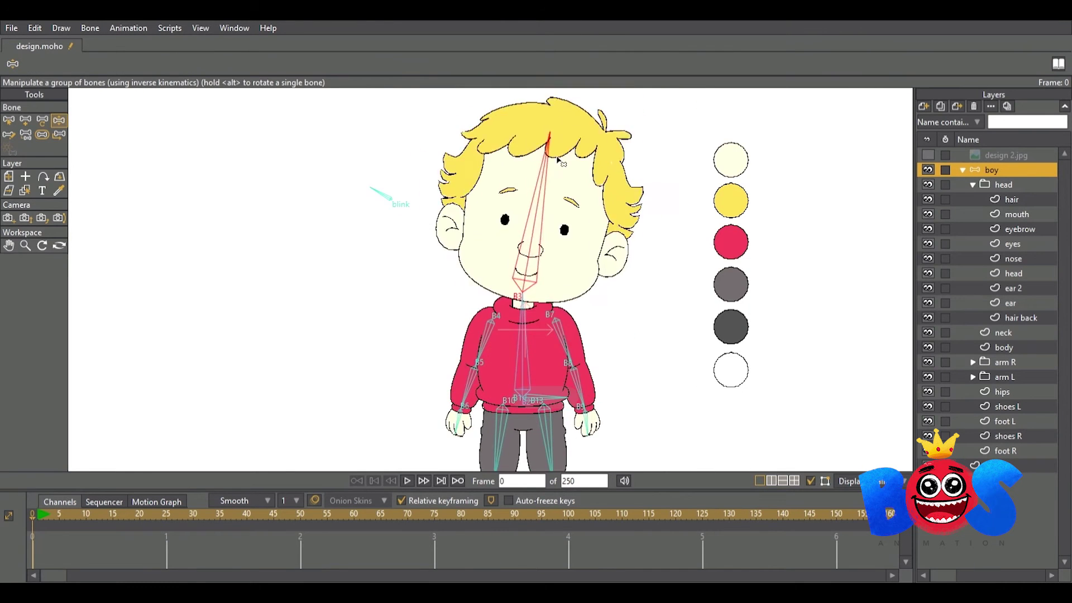
pyautogui.scroll(2, 189, 234)
pyautogui.scroll(-3, 529, 252)
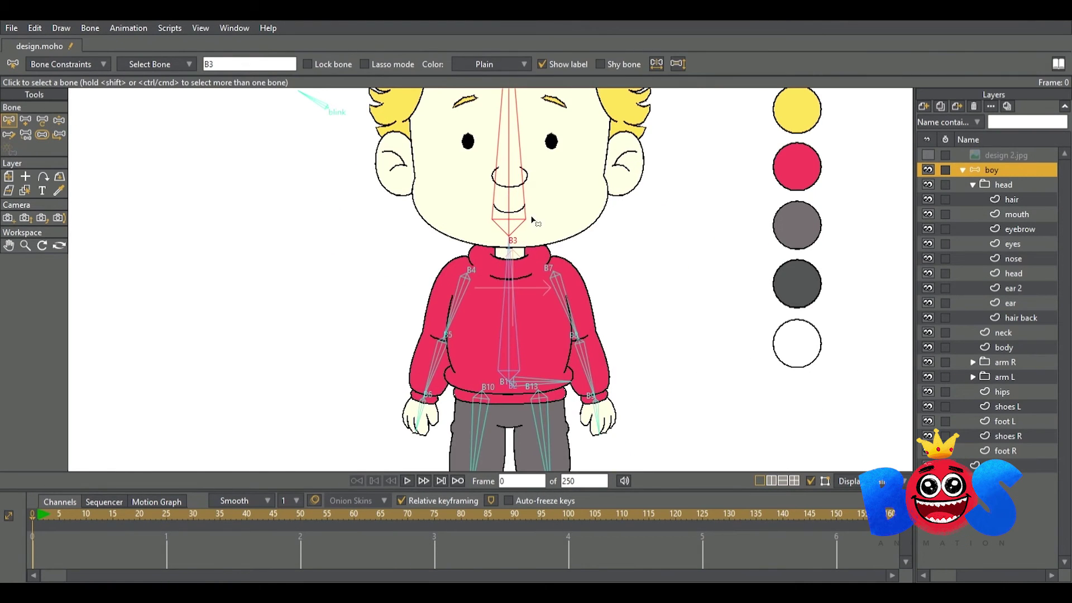
pyautogui.scroll(2, 533, 221)
pyautogui.scroll(2, 558, 235)
# - Draw hair bones across the fringe and parent them to the head bone
pyautogui.press('a')
pyautogui.moveTo(557, 244); pyautogui.dragTo(511, 286)
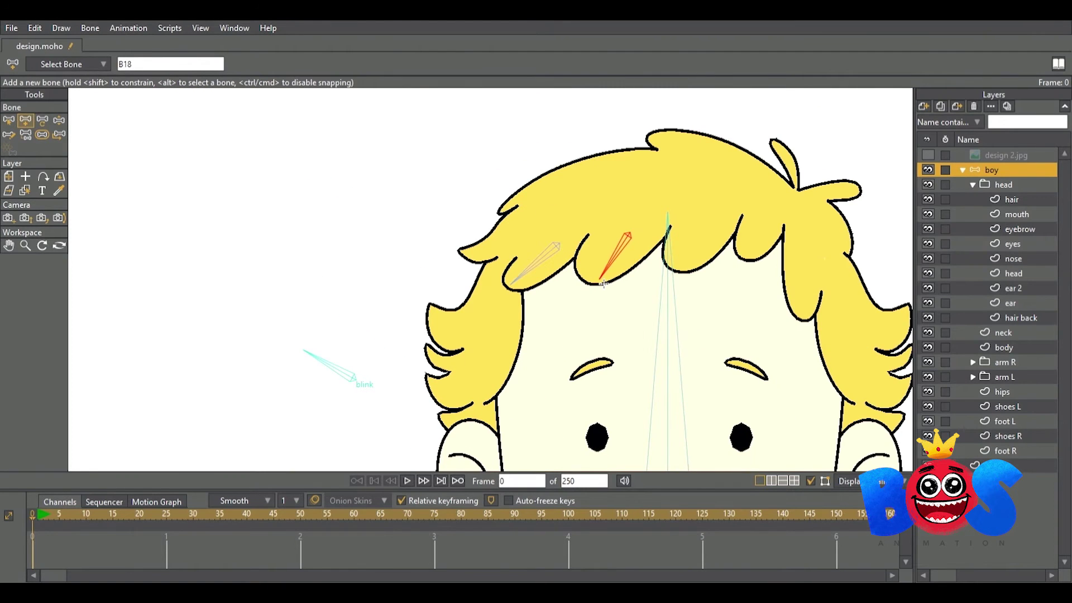
pyautogui.press('p')
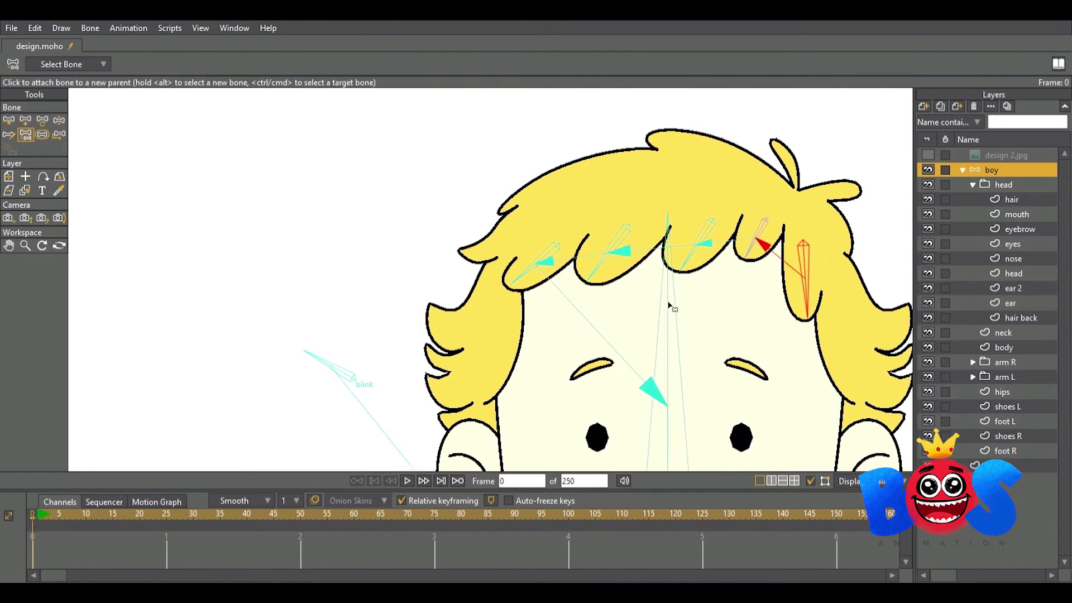
pyautogui.click(9, 119)
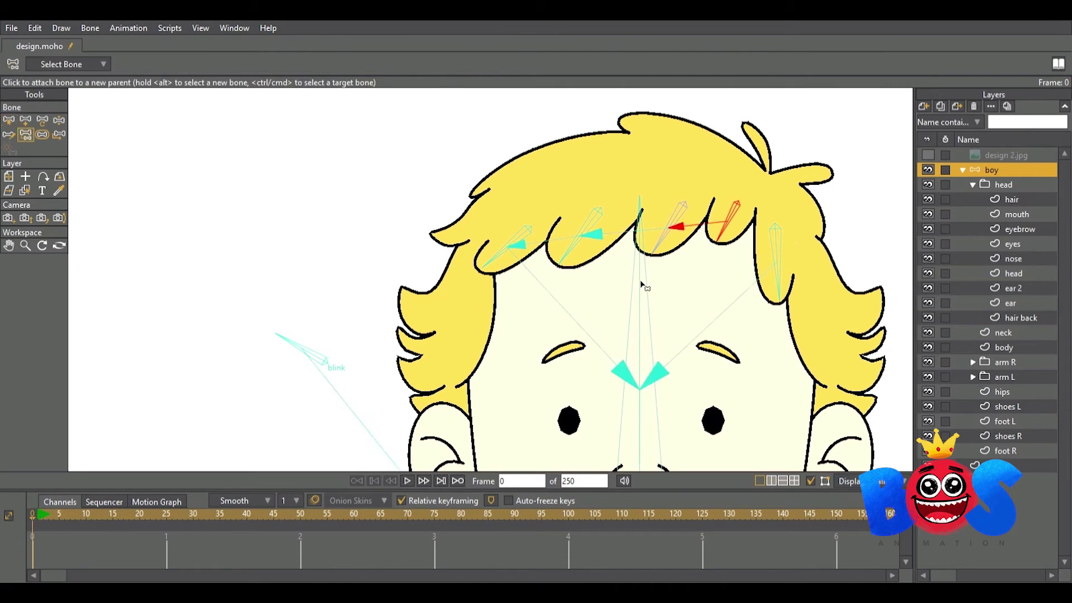
pyautogui.click(552, 251)
# - Show the hair bones' areas of influence and select a hair bone on the right of the fringe
pyautogui.press('z')
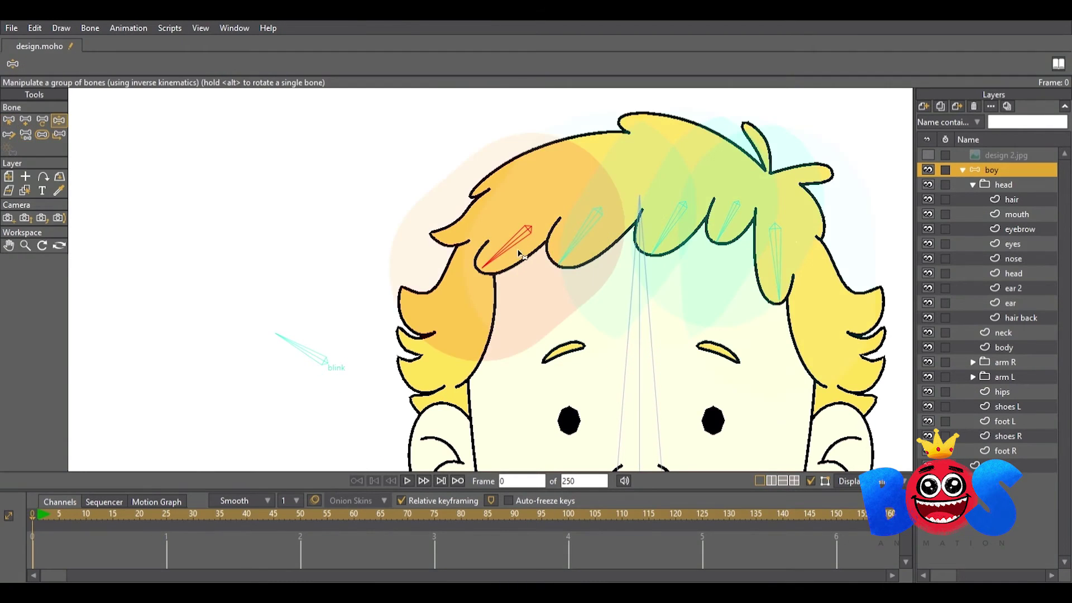
pyautogui.press('s')
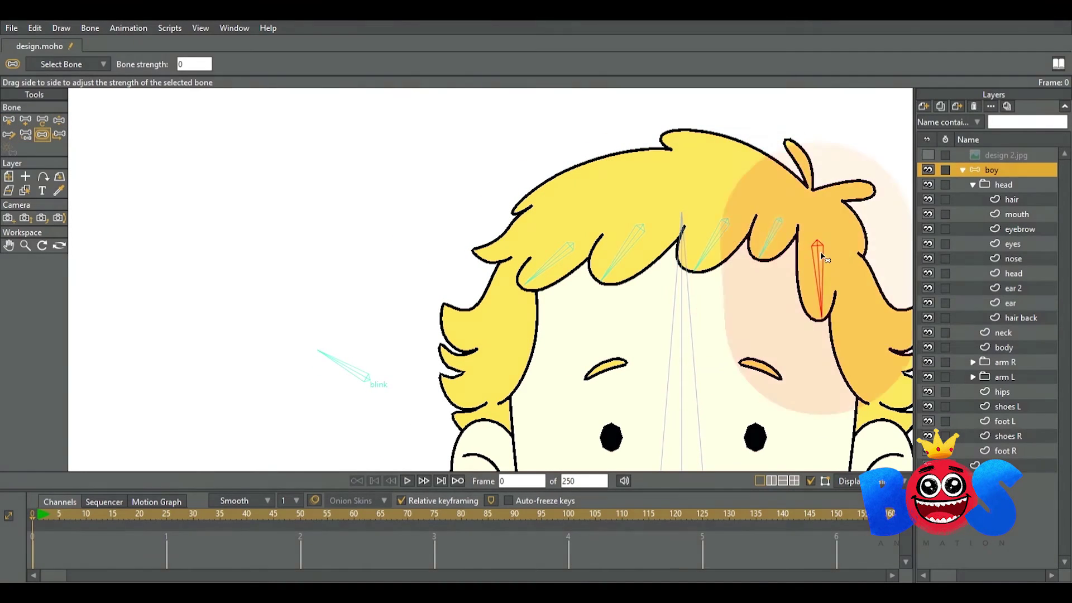
pyautogui.press('z')
pyautogui.click(817, 263)
pyautogui.press('b')
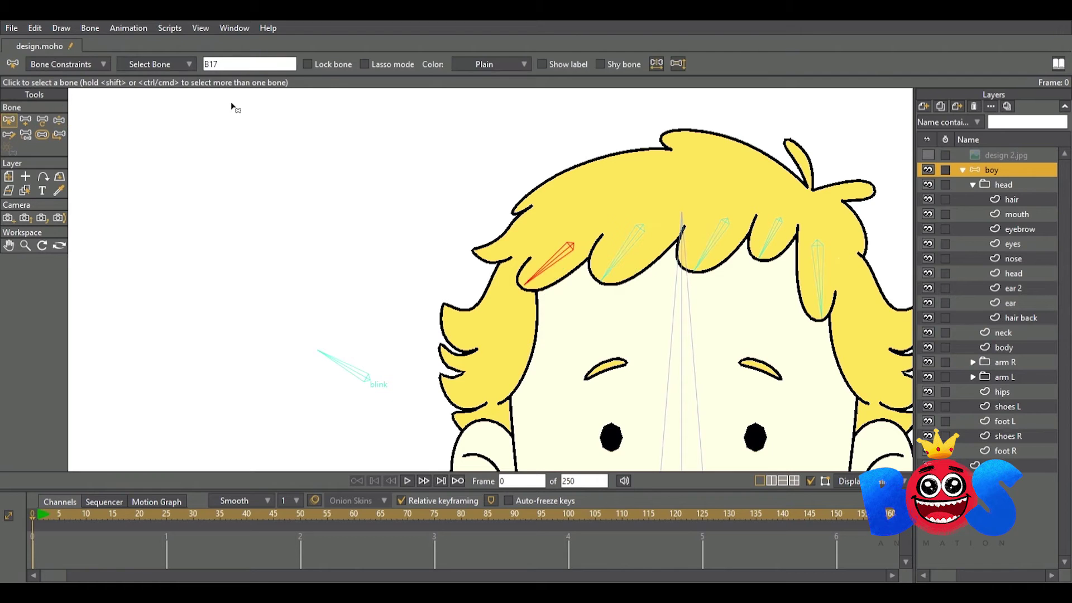
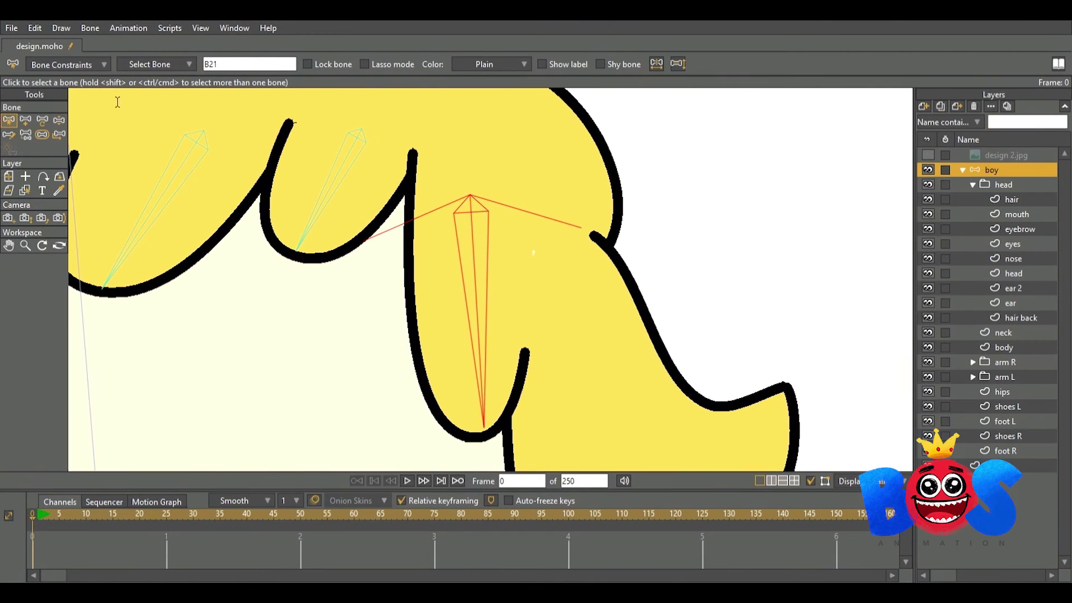
# - On the hair layer, lasso one hair strand's points with Bind Points for its bone
pyautogui.press('z')
pyautogui.click(1011, 200)
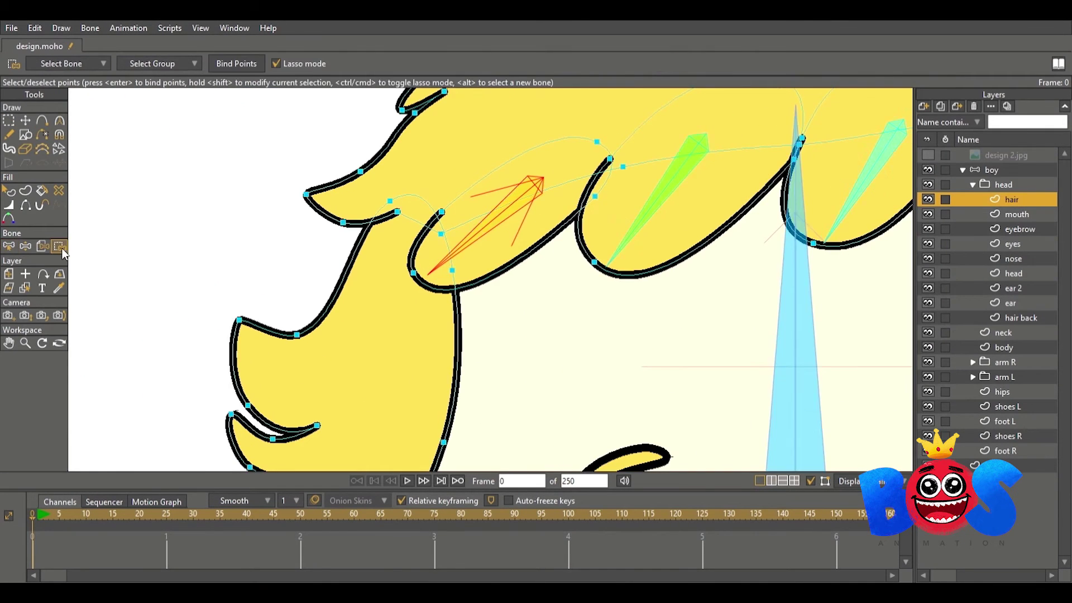
pyautogui.scroll(2, 416, 272)
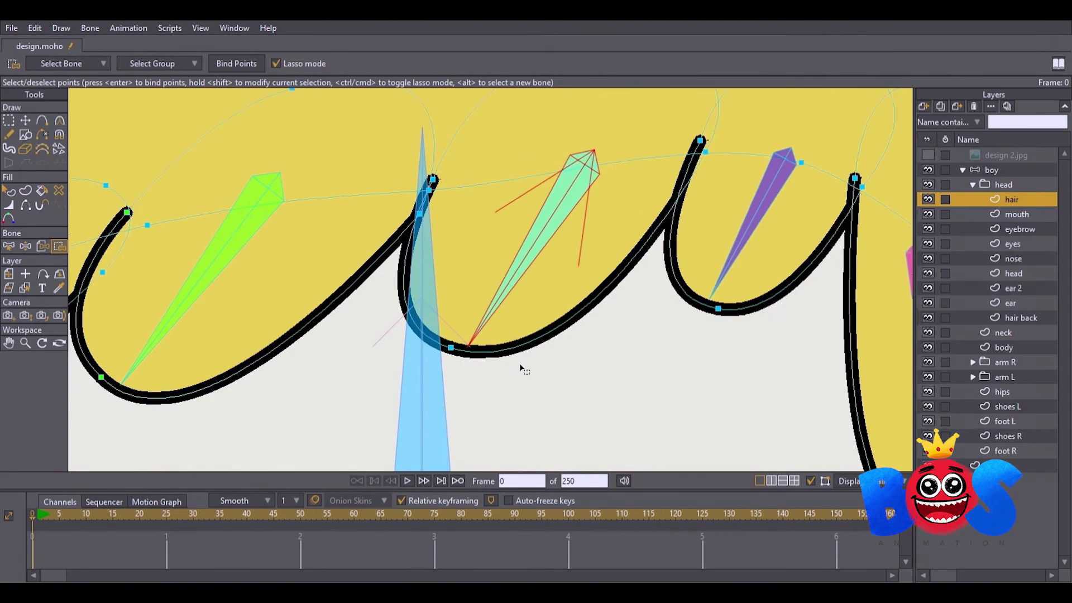
pyautogui.scroll(4, 519, 364)
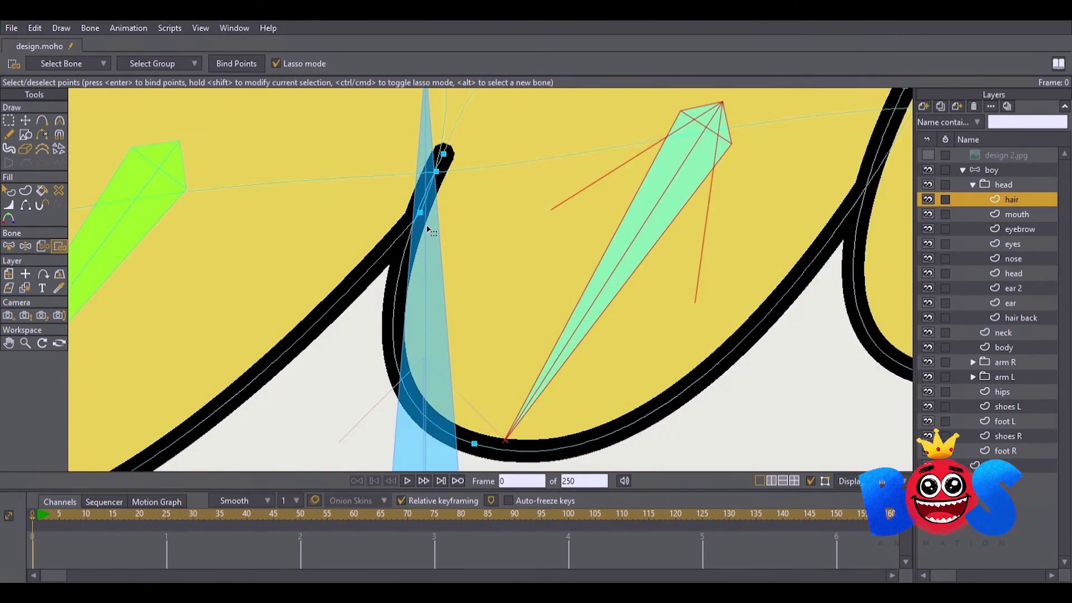
pyautogui.moveTo(496, 455); pyautogui.dragTo(378, 196)
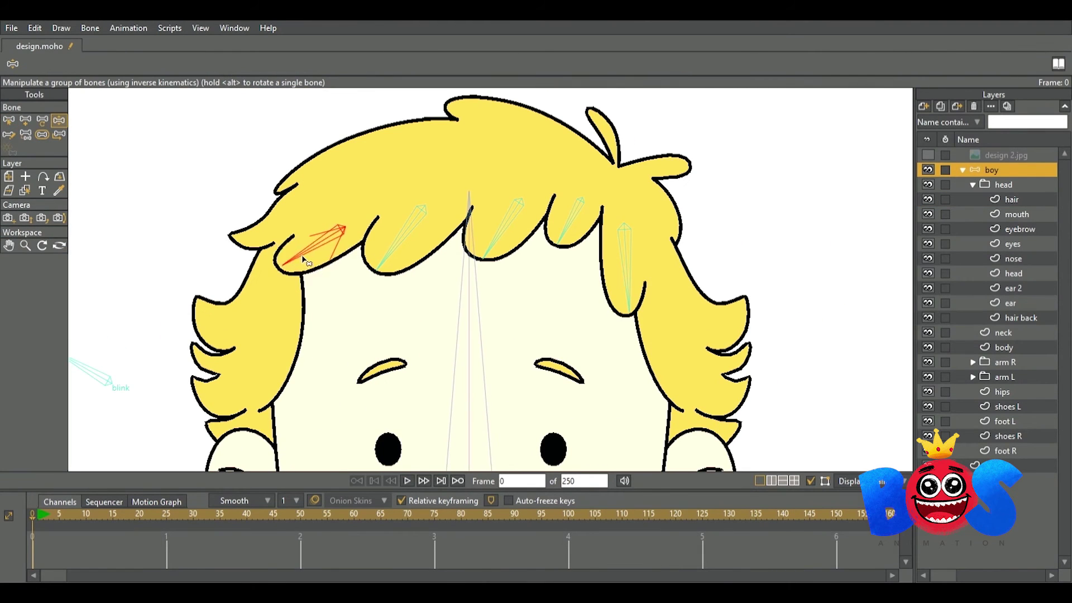
pyautogui.moveTo(302, 257)
pyautogui.mouseDown()
pyautogui.moveTo(664, 268)
pyautogui.moveTo(627, 274)
pyautogui.mouseUp()
pyautogui.click(9, 124)
pyautogui.keyDown('shift'); pyautogui.click(324, 245); pyautogui.keyUp('shift')
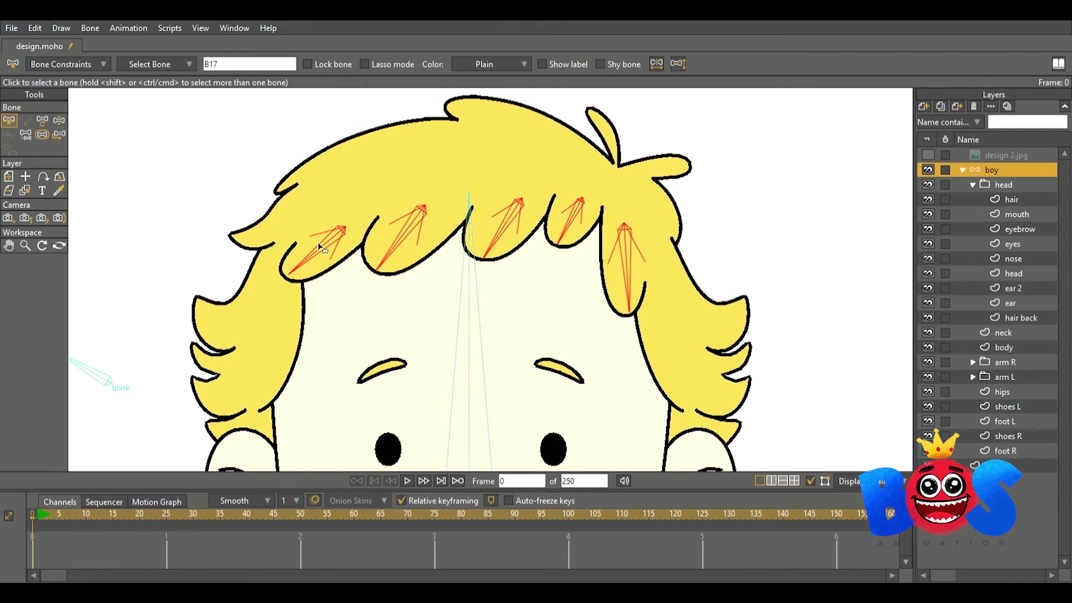
pyautogui.click(59, 120)
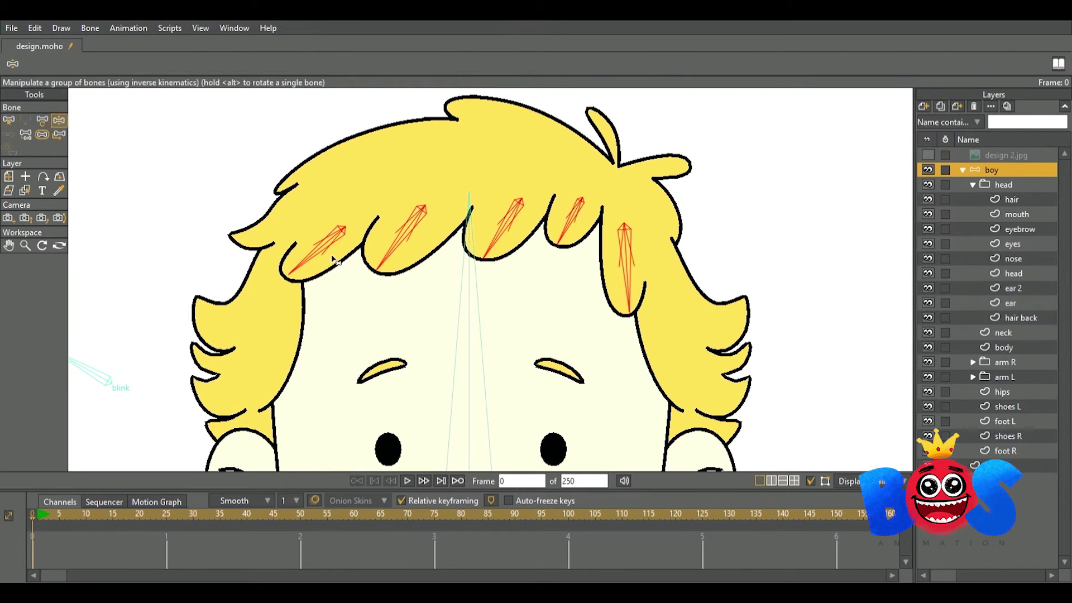
pyautogui.click(321, 254)
pyautogui.click(392, 253)
pyautogui.click(505, 249)
pyautogui.moveTo(505, 249); pyautogui.dragTo(487, 252)
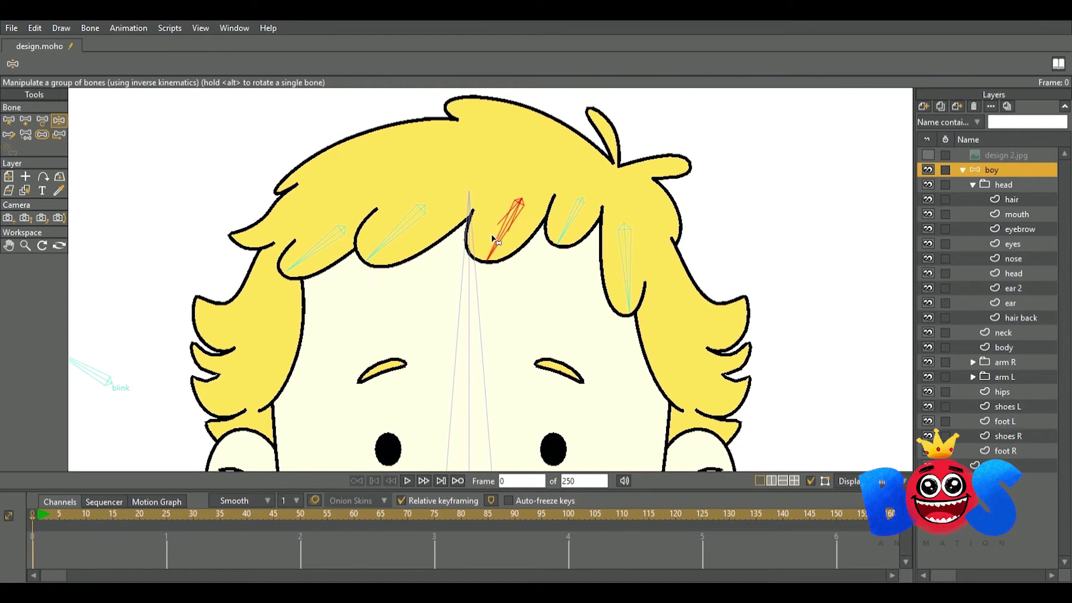
pyautogui.moveTo(627, 267); pyautogui.dragTo(641, 261)
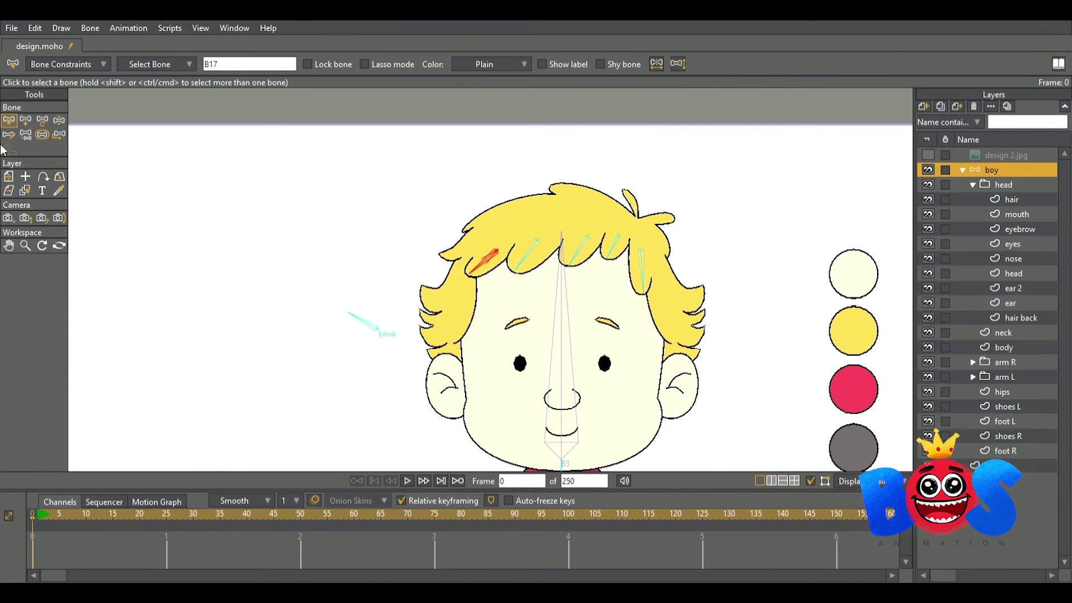
pyautogui.press('z')
# - Collapse the head group and bind the body layer's points to the torso bones
pyautogui.scroll(-5, 644, 270)
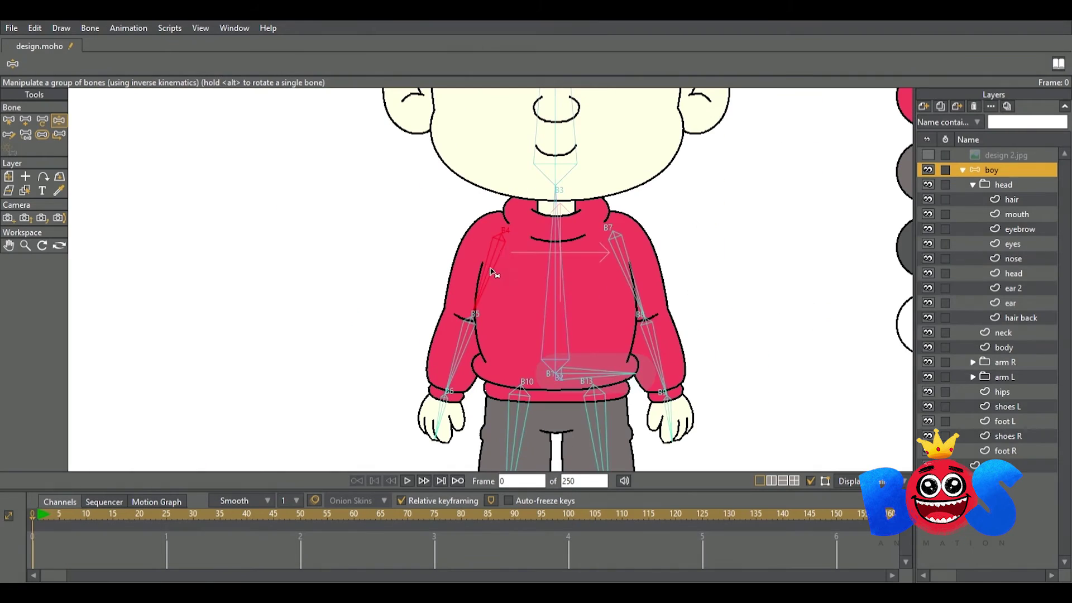
pyautogui.click(972, 184)
pyautogui.click(1004, 214)
pyautogui.press('i')
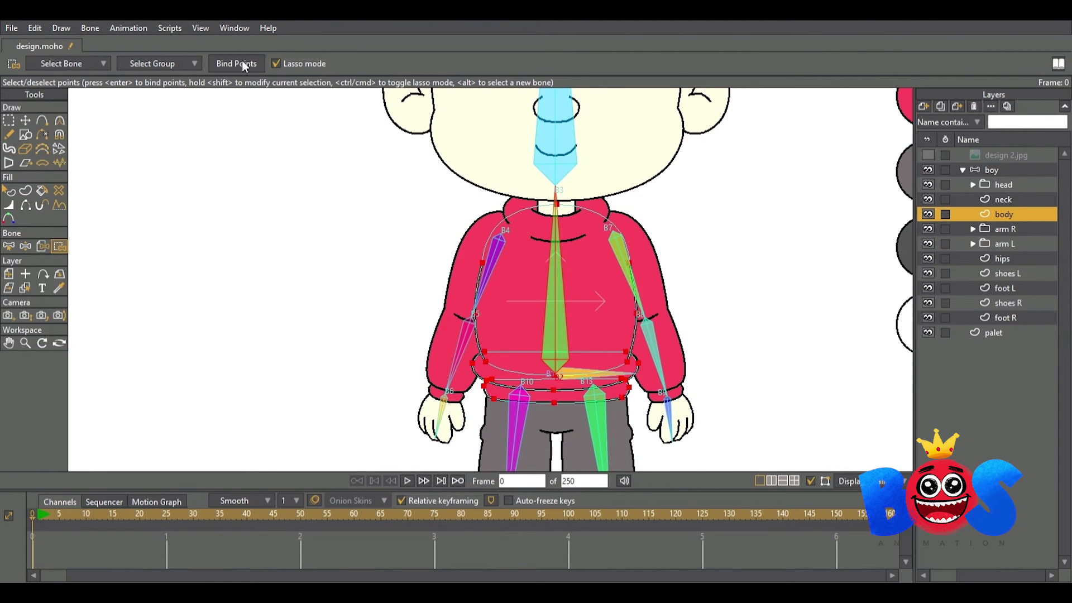
pyautogui.click(991, 169)
# - Test-lean the torso to check the neck, then reparent a bone
pyautogui.click(8, 120)
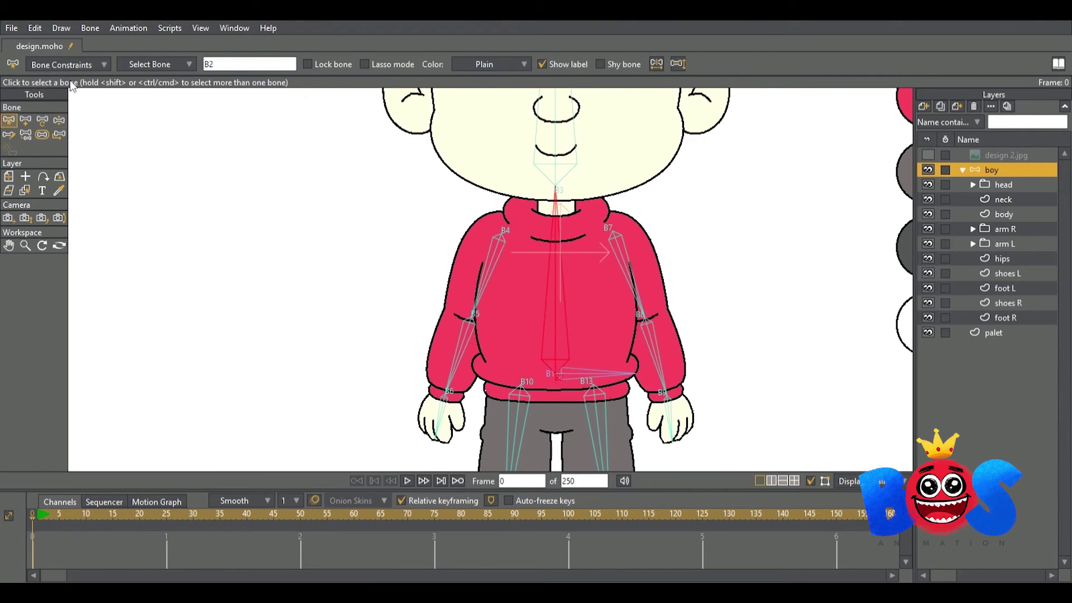
pyautogui.click(59, 120)
pyautogui.moveTo(558, 201); pyautogui.dragTo(533, 203)
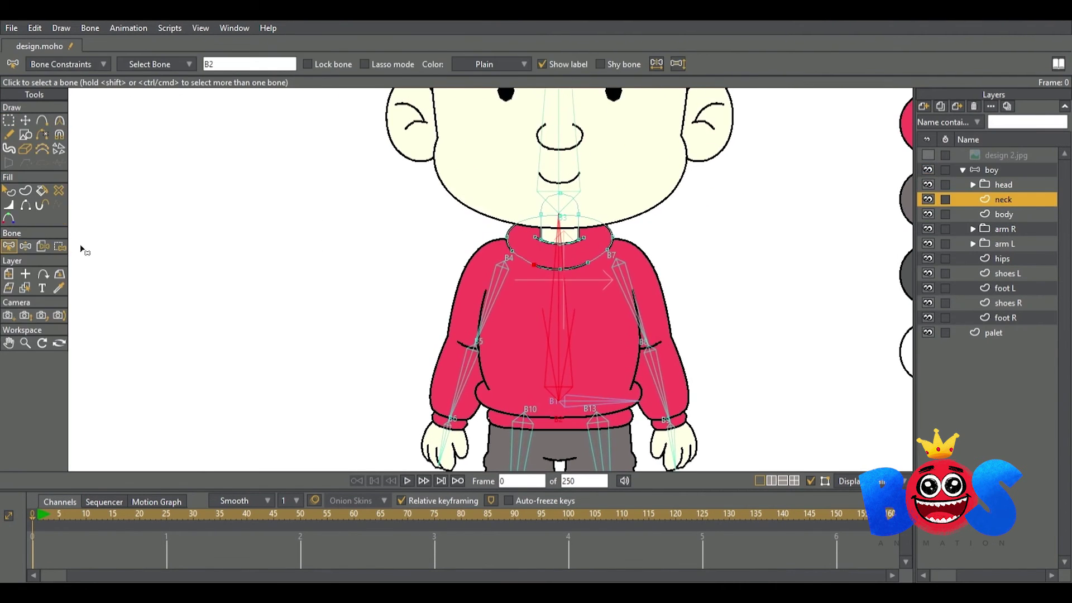
pyautogui.moveTo(556, 260); pyautogui.dragTo(550, 260)
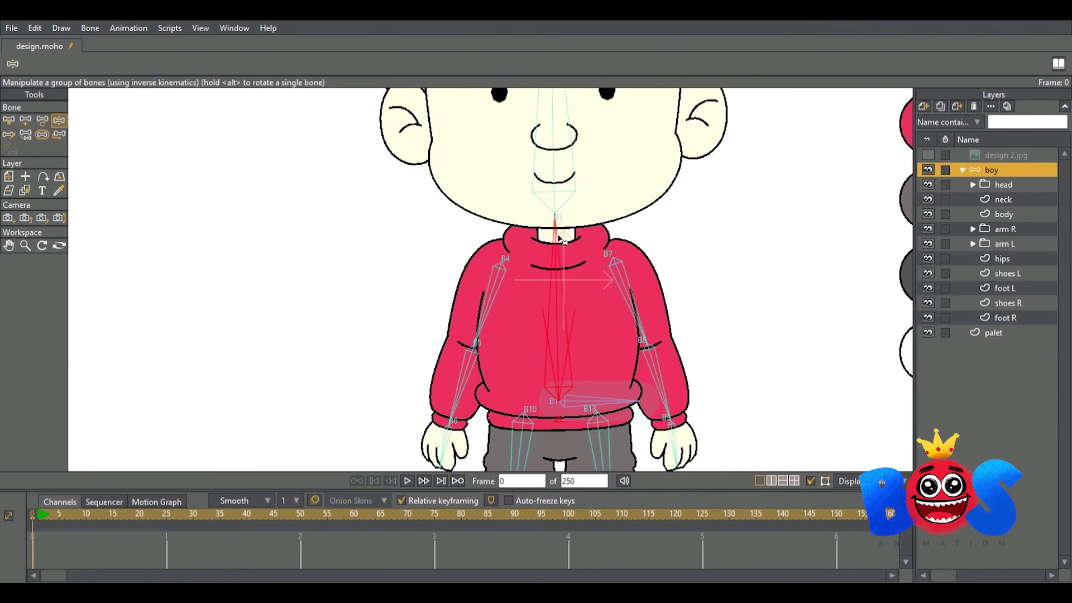
pyautogui.click(25, 137)
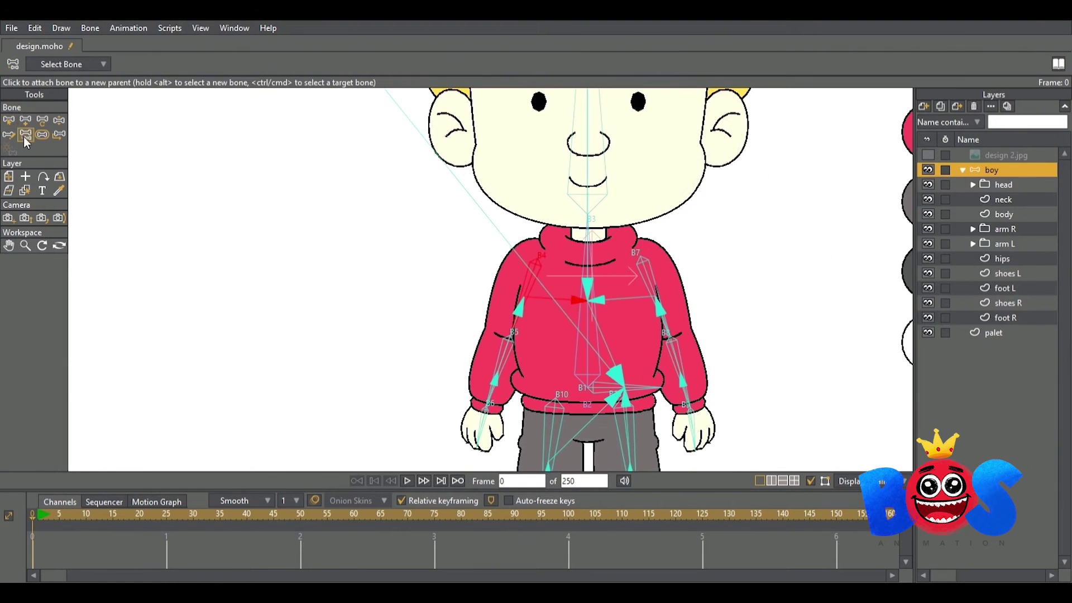
# - Bind the arm L and hand L points, then raise the left arm to test
pyautogui.click(59, 120)
pyautogui.click(973, 244)
pyautogui.click(1014, 259)
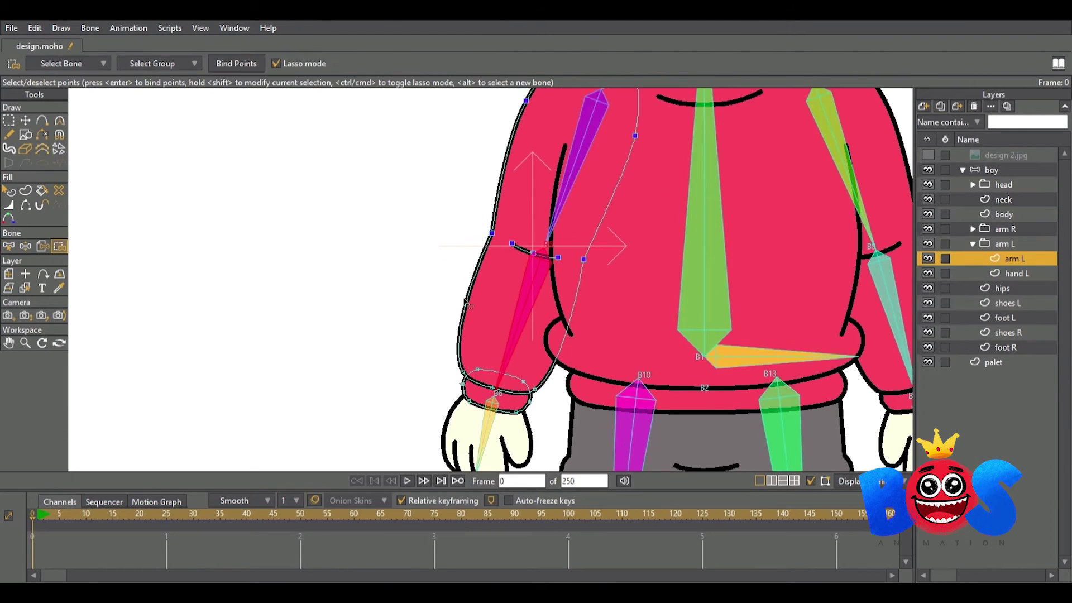
pyautogui.click(1014, 273)
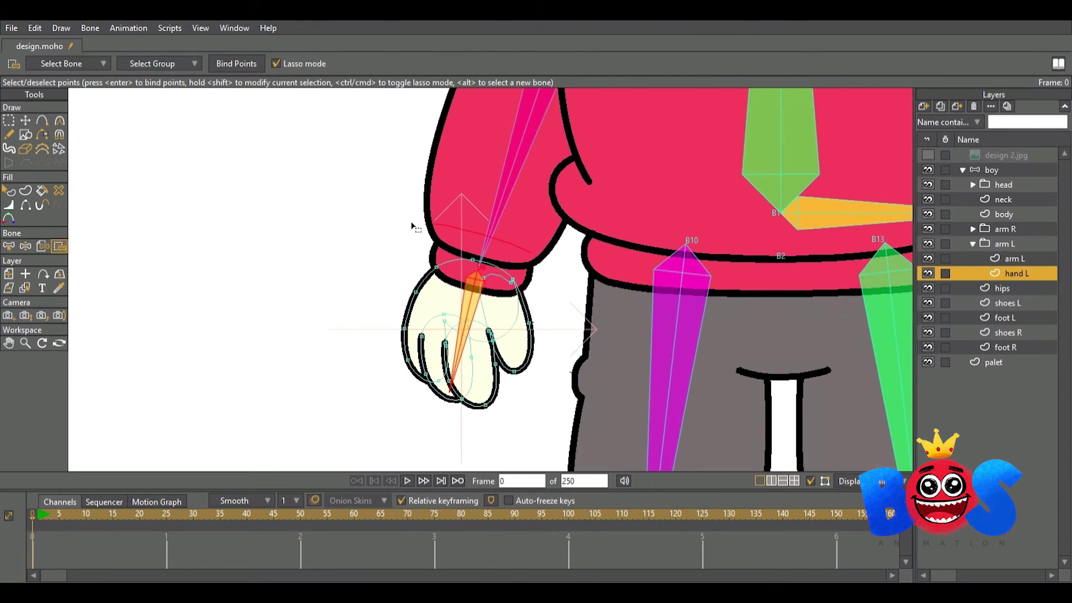
pyautogui.scroll(-3, 491, 279)
pyautogui.click(992, 170)
pyautogui.moveTo(491, 279)
pyautogui.mouseDown()
pyautogui.moveTo(498, 190)
pyautogui.moveTo(446, 262)
pyautogui.mouseUp()
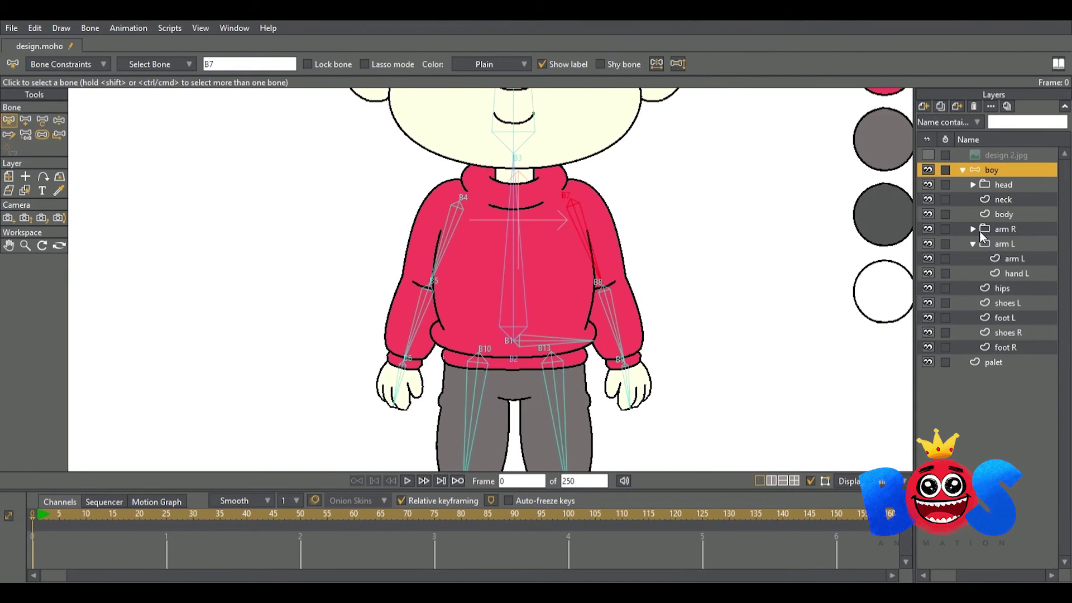
# - Bind the right arm and hand points (hand to B8), then test-raise and reset
pyautogui.click(973, 229)
pyautogui.click(1014, 244)
pyautogui.scroll(2, 447, 279)
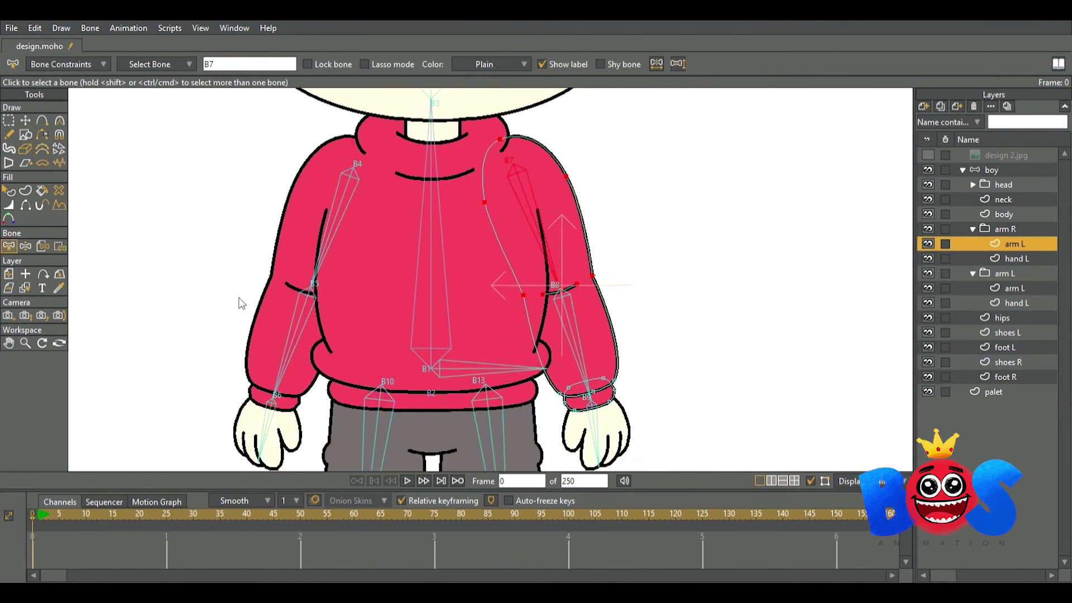
pyautogui.click(1015, 259)
pyautogui.scroll(2, 526, 322)
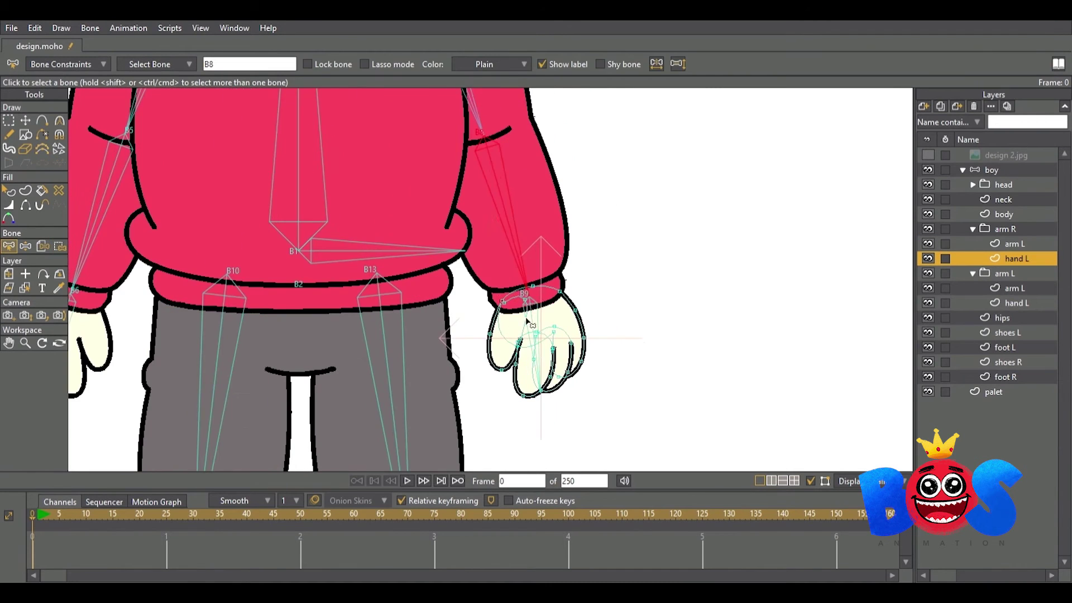
pyautogui.press('i')
pyautogui.moveTo(527, 322); pyautogui.dragTo(589, 306)
pyautogui.scroll(-3, 588, 306)
pyautogui.click(991, 169)
pyautogui.moveTo(621, 363); pyautogui.dragTo(703, 117)
pyautogui.press('b')
pyautogui.scroll(-5, 486, 280)
# - Bind the hips layer's points with left thigh bone B10 selected
pyautogui.click(447, 267)
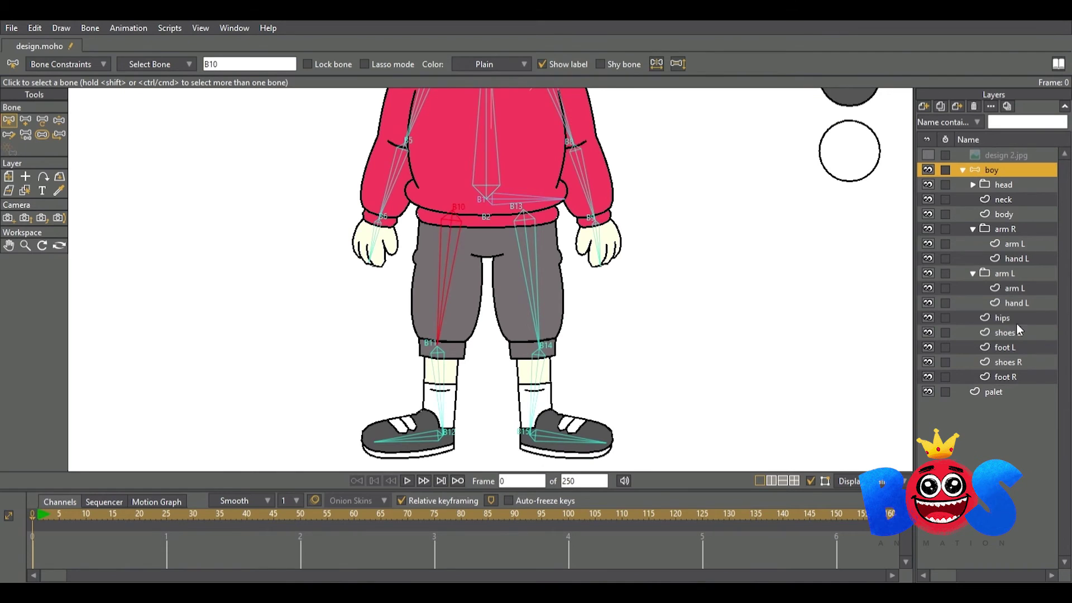
pyautogui.click(986, 318)
pyautogui.press('i')
pyautogui.scroll(-2, 680, 261)
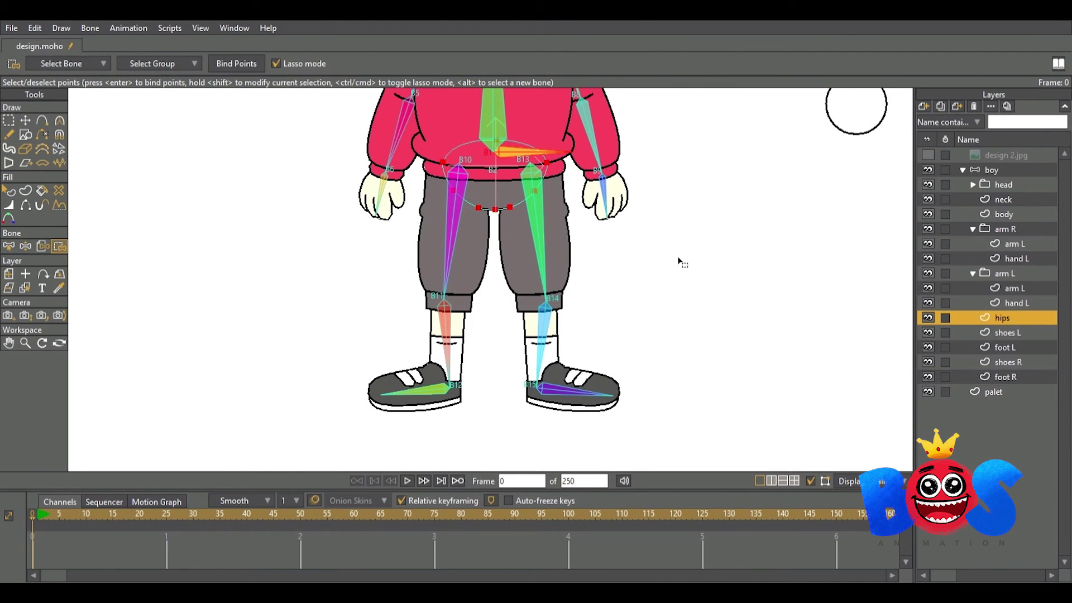
# - Bind the foot L leg and trouser-hem points to lower-leg bone B11
pyautogui.click(1004, 347)
pyautogui.scroll(1, 311, 275)
pyautogui.press('i')
pyautogui.moveTo(497, 120)
pyautogui.mouseDown()
pyautogui.moveTo(436, 307)
pyautogui.moveTo(484, 313)
pyautogui.mouseUp()
pyautogui.scroll(2, 552, 167)
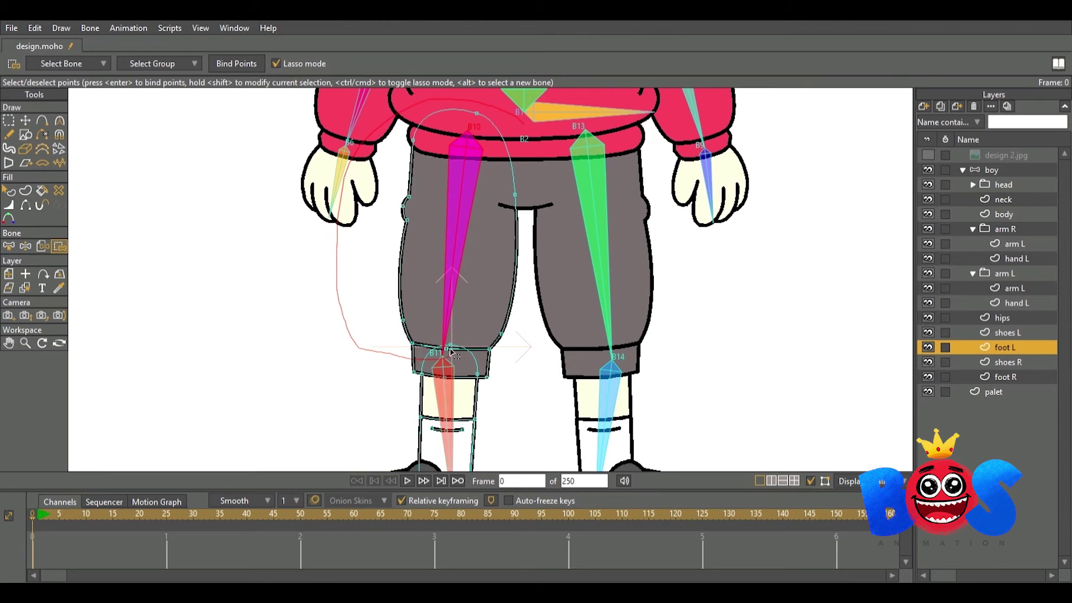
pyautogui.moveTo(542, 275); pyautogui.dragTo(539, 282)
pyautogui.scroll(-3, 491, 279)
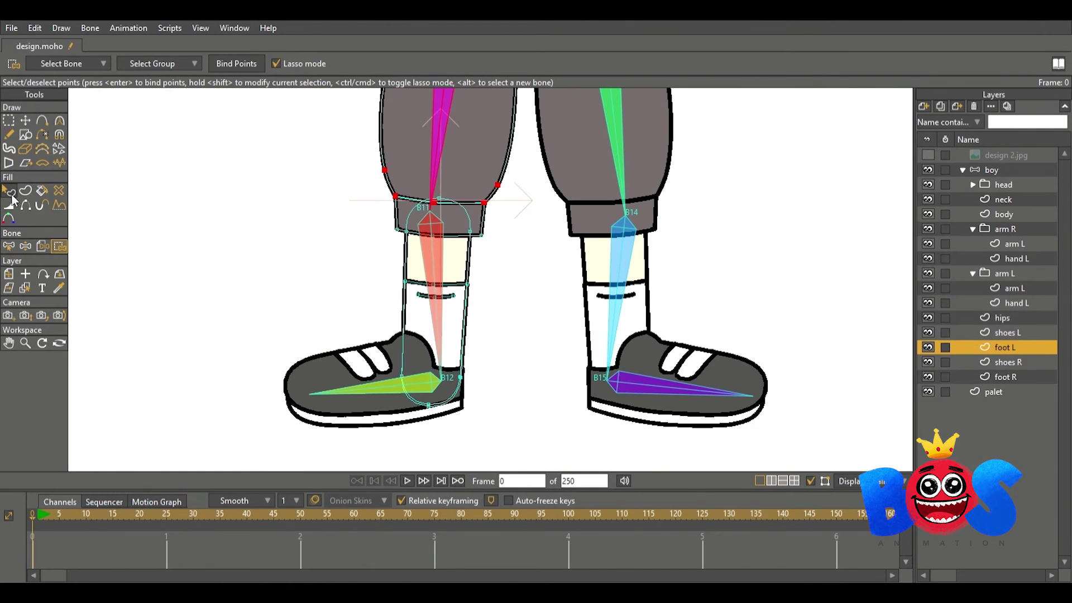
pyautogui.click(18, 248)
pyautogui.press('i')
pyautogui.scroll(-1, 484, 198)
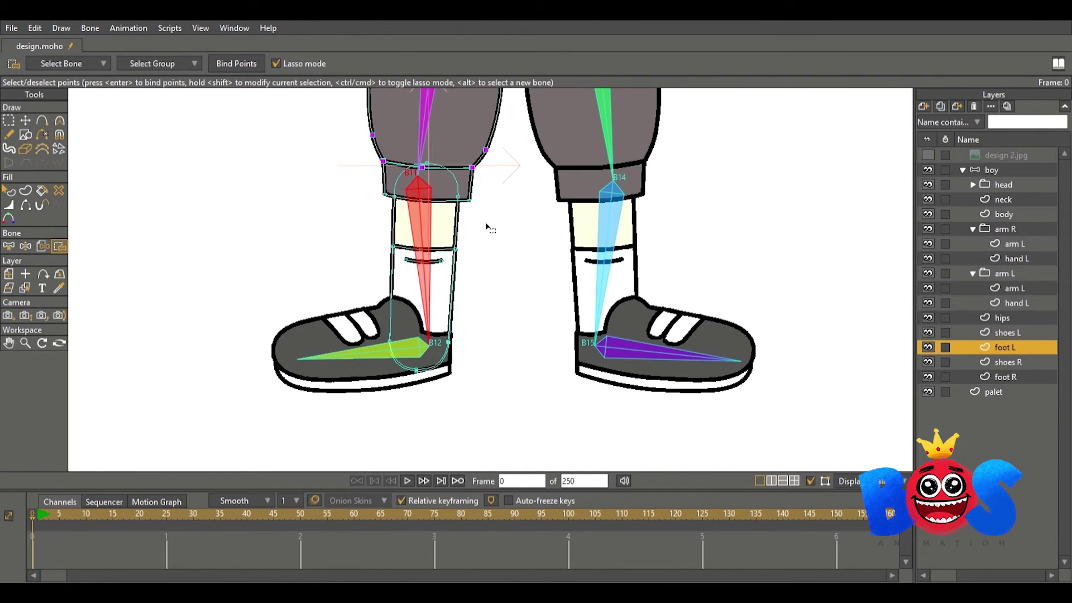
# - Gather more left-leg points and test-bend the left knee, then straighten it
pyautogui.moveTo(500, 254); pyautogui.dragTo(502, 205)
pyautogui.scroll(-3, 501, 223)
pyautogui.click(991, 170)
pyautogui.moveTo(506, 279)
pyautogui.mouseDown()
pyautogui.moveTo(527, 304)
pyautogui.moveTo(447, 296)
pyautogui.mouseUp()
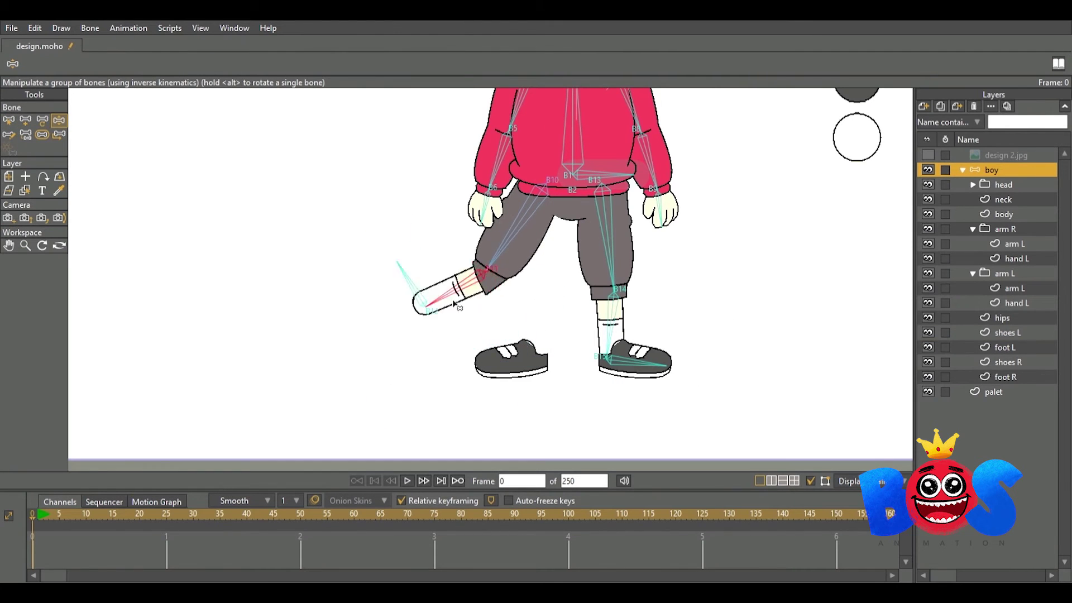
pyautogui.press('z')
# - Select the shoes L layer's points for binding to the foot bone
pyautogui.scroll(3, 540, 273)
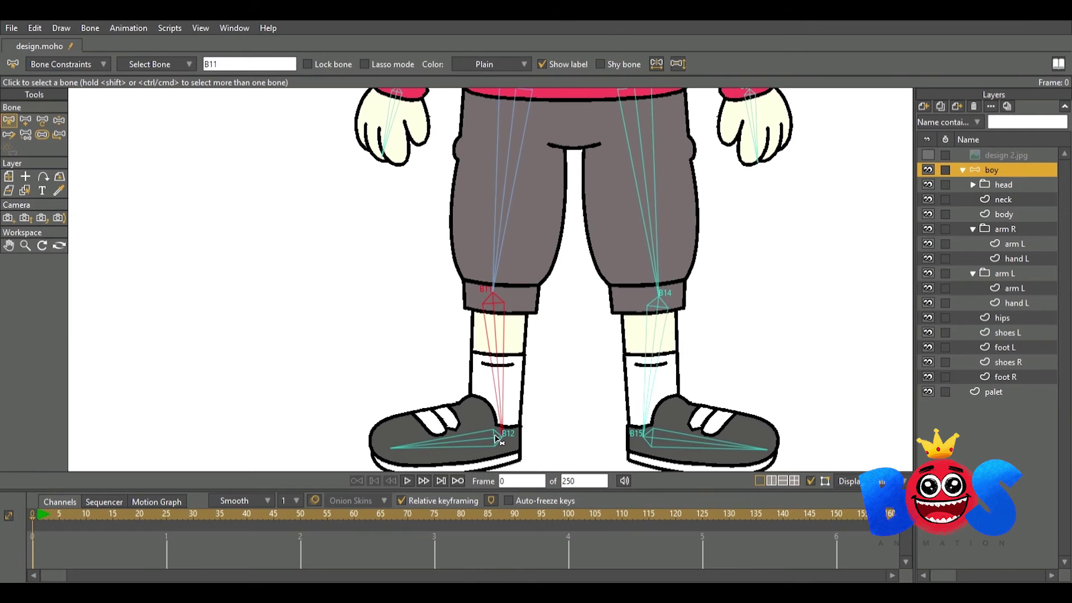
pyautogui.click(1008, 332)
pyautogui.press('i')
pyautogui.scroll(3, 418, 207)
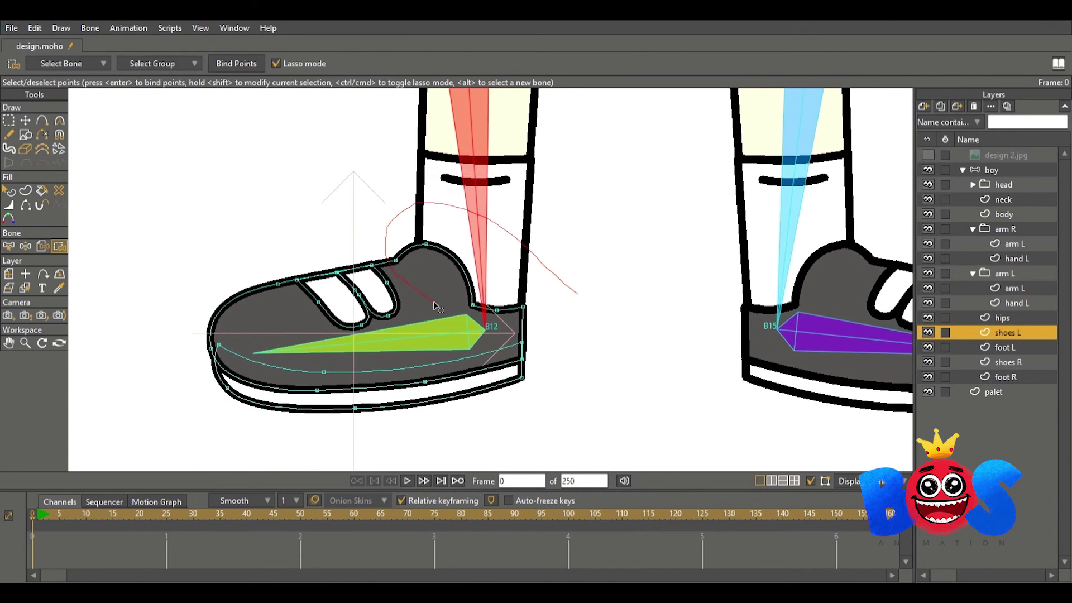
pyautogui.scroll(-2, 620, 349)
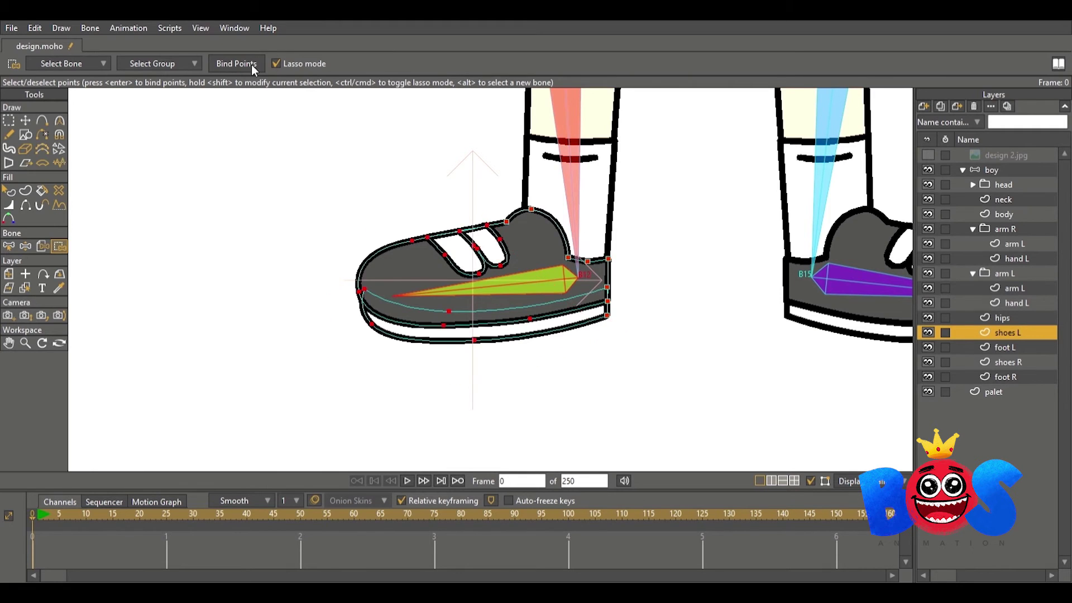
# - Bind the left shoe to its foot bone and test-bend the left leg
pyautogui.click(992, 169)
pyautogui.scroll(-2, 536, 279)
pyautogui.moveTo(558, 290); pyautogui.dragTo(601, 247)
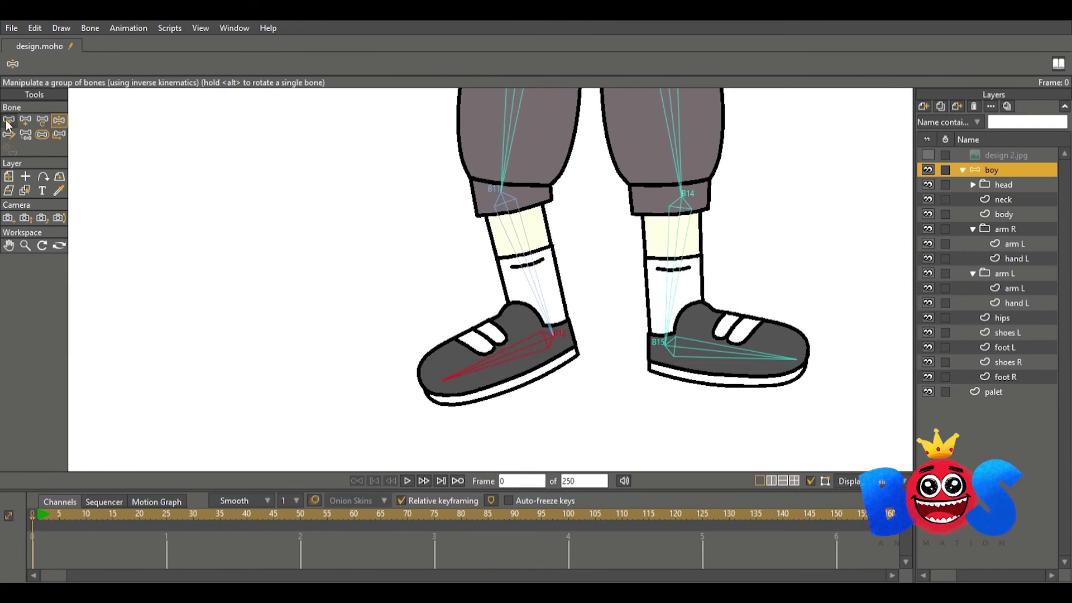
# - Bind the foot R layer's points to bone B14
pyautogui.click(1004, 376)
pyautogui.press('i')
pyautogui.scroll(3, 384, 396)
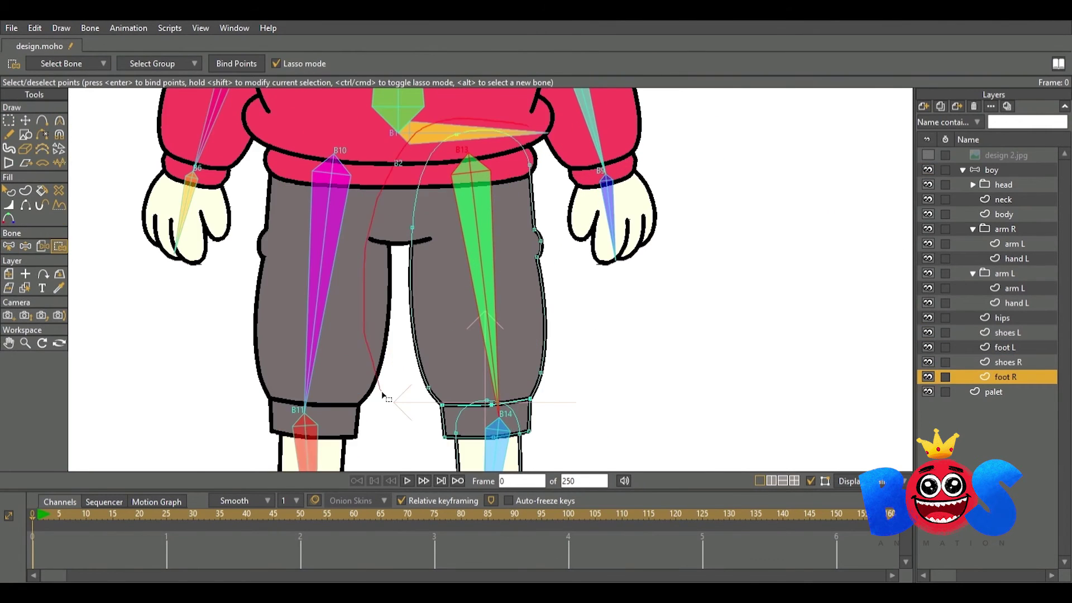
pyautogui.click(240, 63)
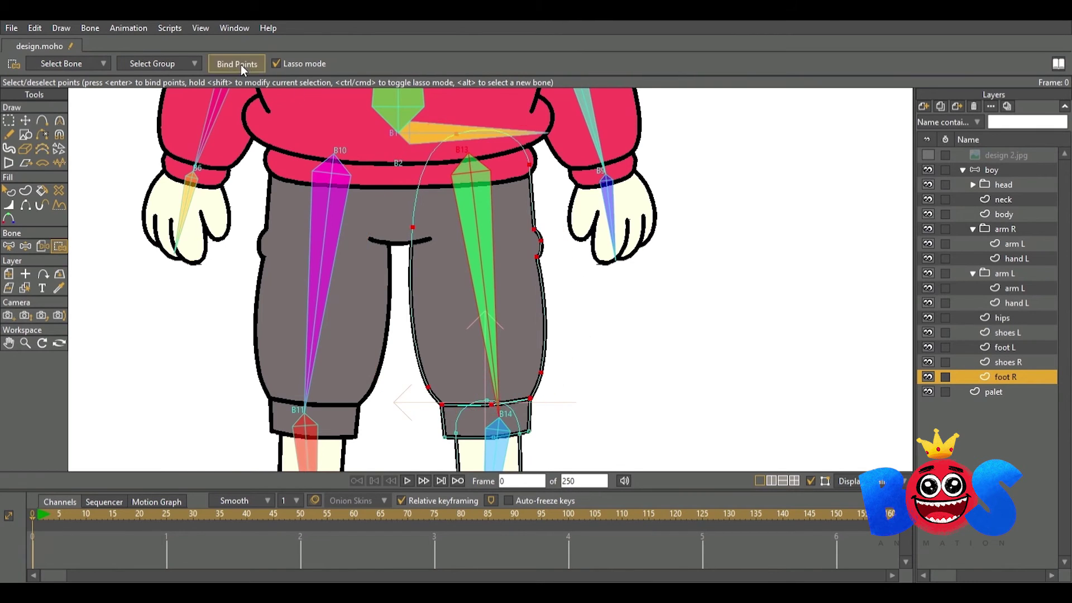
pyautogui.scroll(-3, 545, 296)
pyautogui.scroll(-2, 603, 290)
pyautogui.press('z')
pyautogui.press('i')
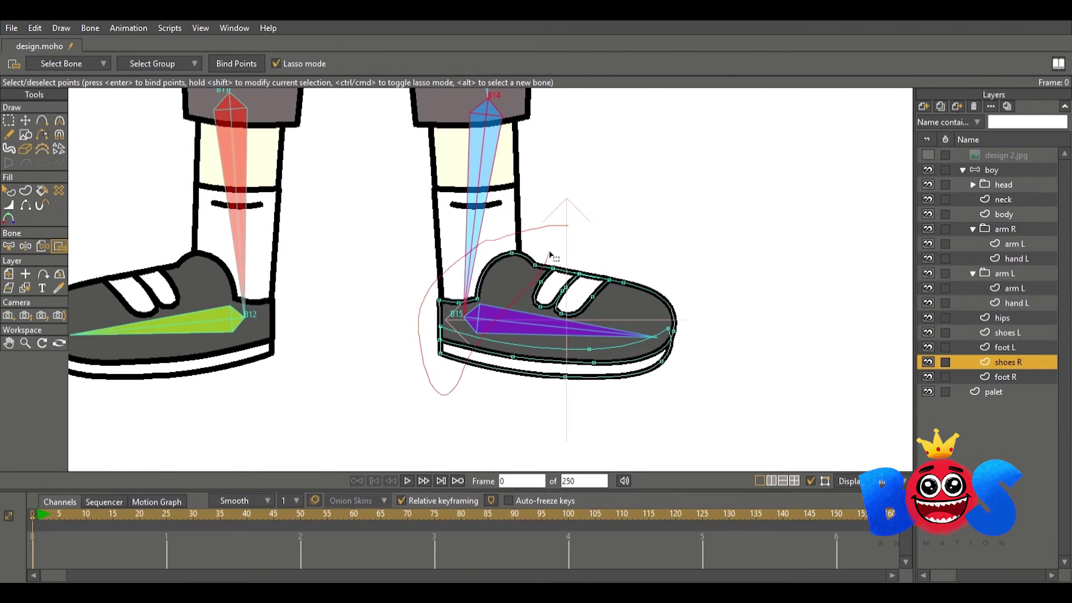
# - Bind the right shoe's points to B15, test-bend both legs and pose them back down
pyautogui.moveTo(566, 225); pyautogui.dragTo(545, 215)
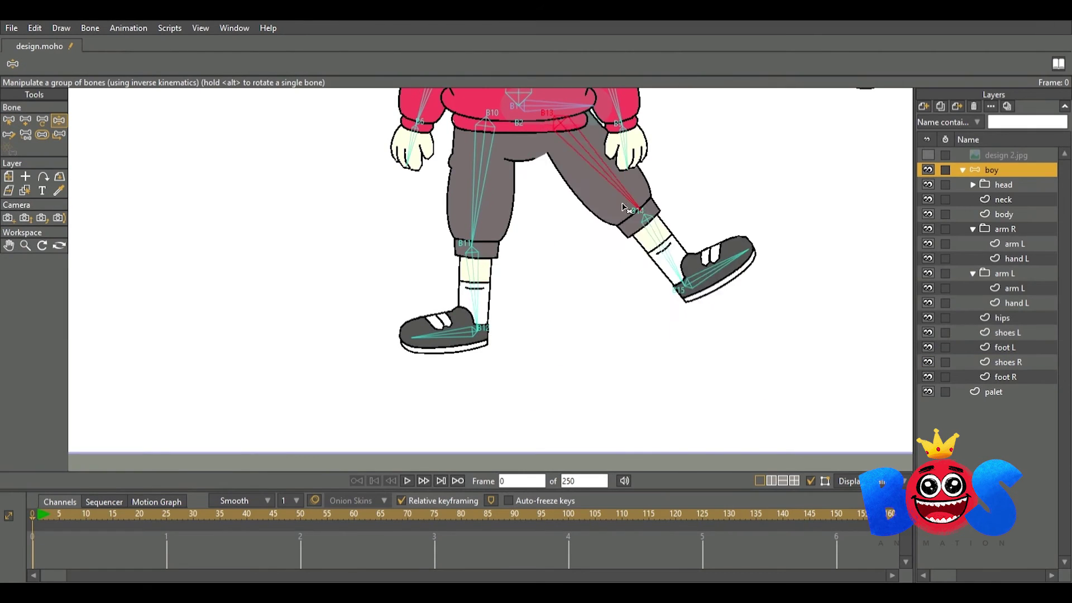
pyautogui.moveTo(624, 208); pyautogui.dragTo(681, 214)
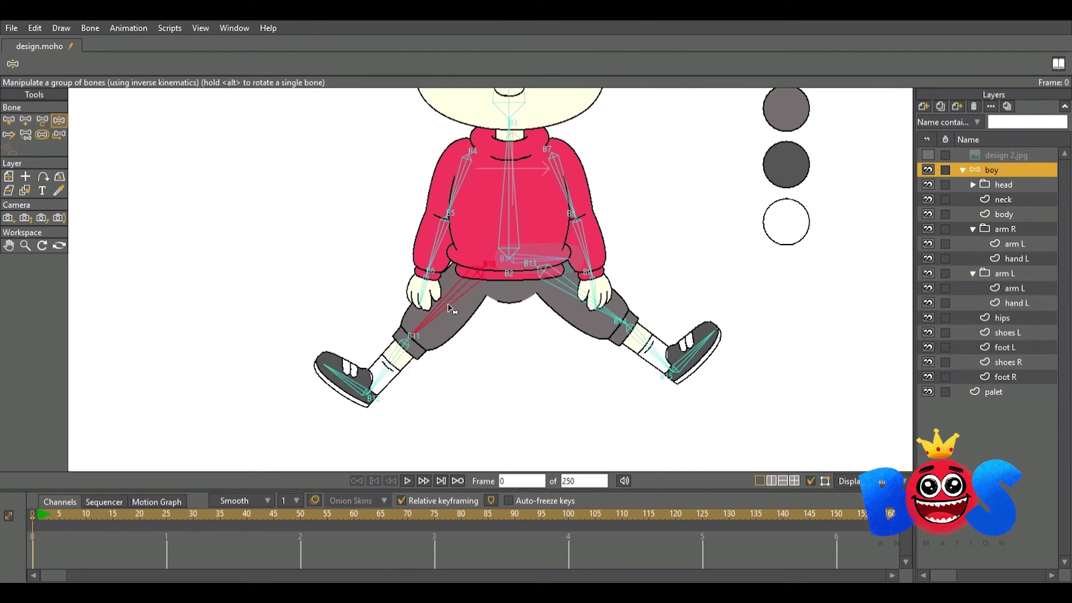
pyautogui.moveTo(450, 308); pyautogui.dragTo(475, 322)
pyautogui.moveTo(592, 309); pyautogui.dragTo(571, 329)
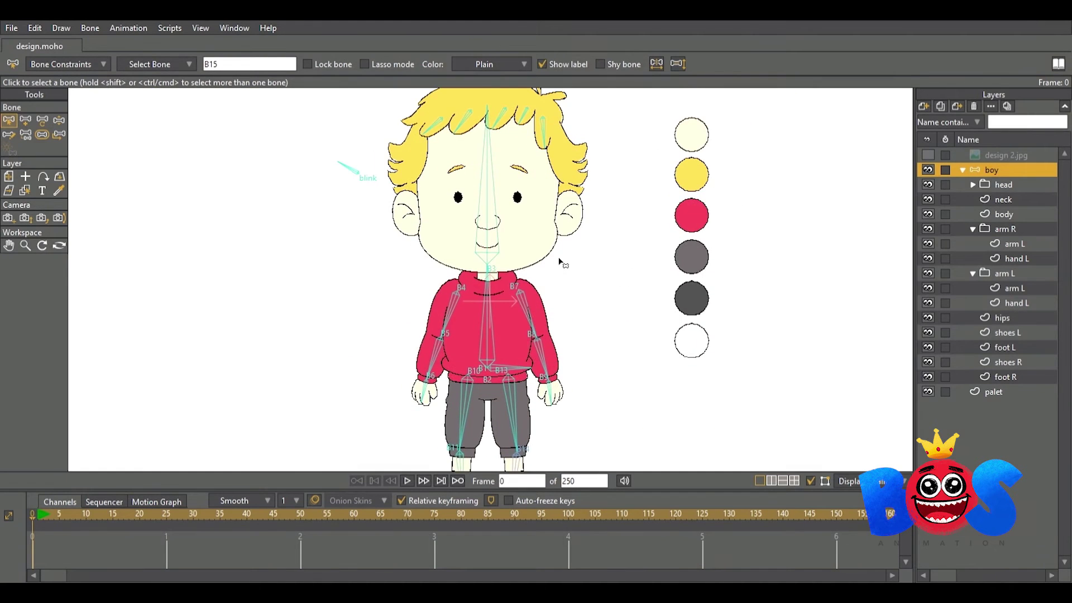
# - Deselect the eyebrow bone, draw a new eye control bone beside the head, and select all bones
pyautogui.press('a')
pyautogui.press('z')
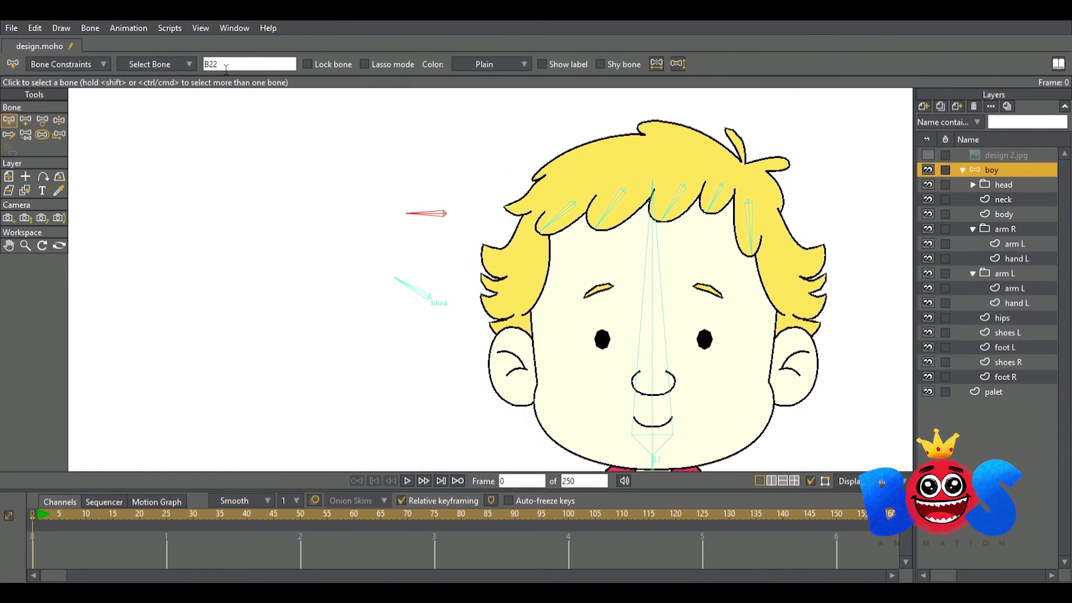
pyautogui.click(429, 119)
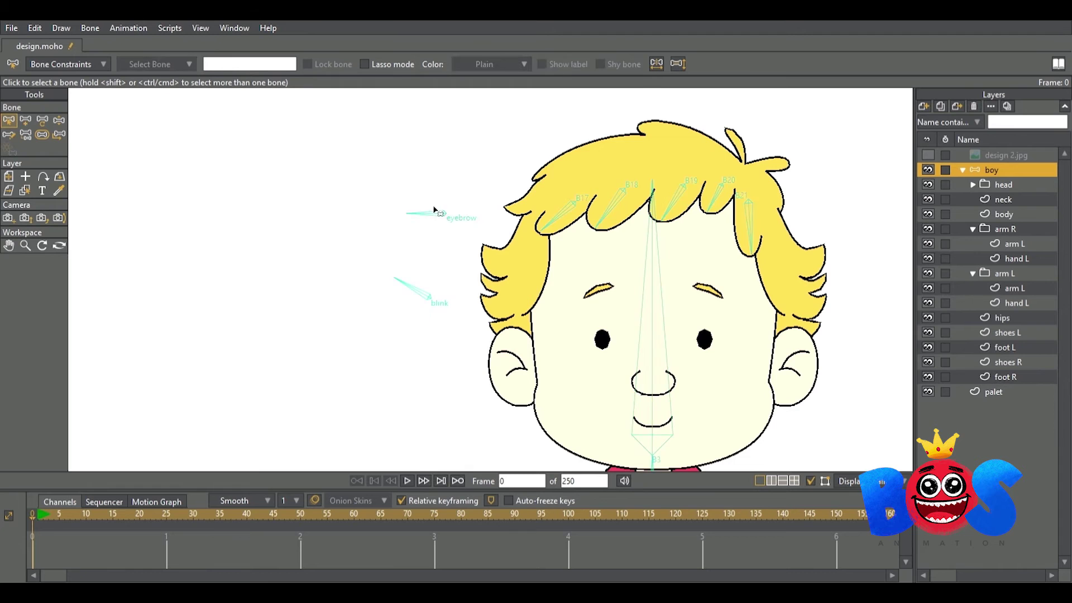
pyautogui.press('a')
pyautogui.moveTo(472, 208); pyautogui.dragTo(474, 185)
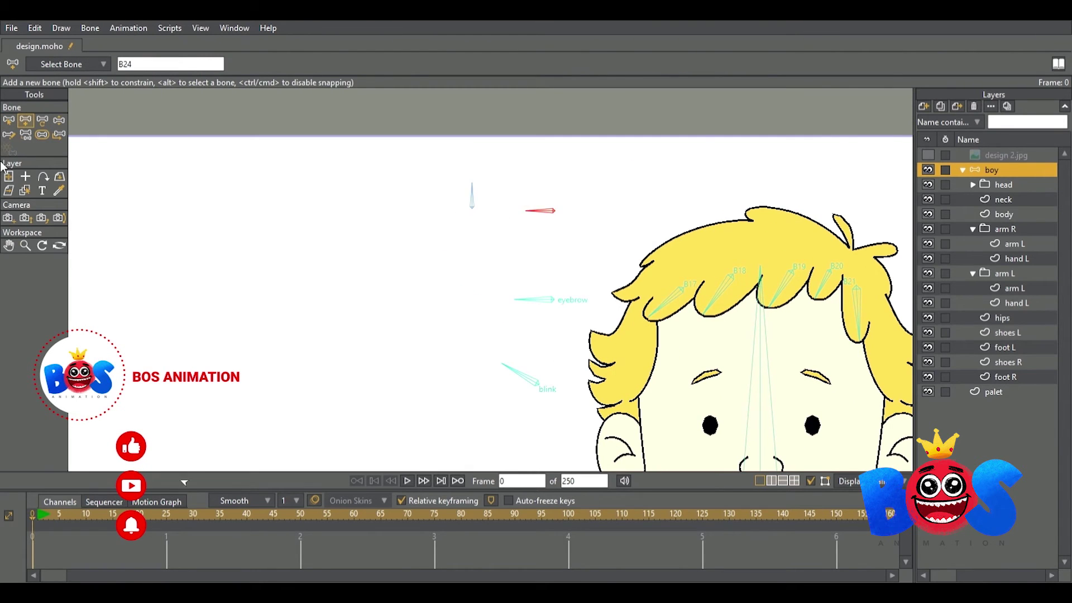
pyautogui.press('s')
pyautogui.press('z')
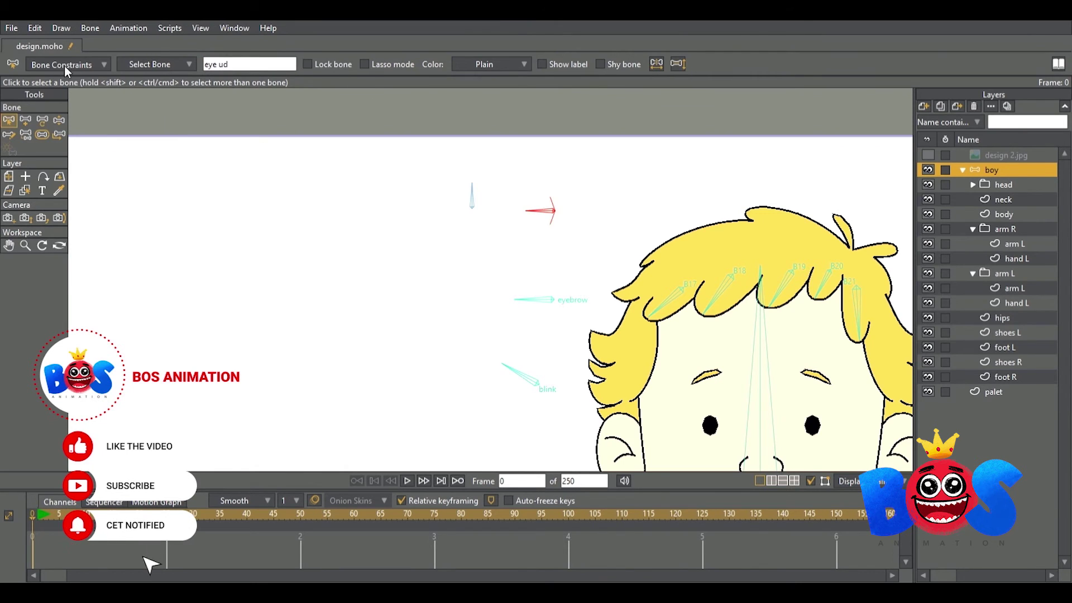
pyautogui.hotkey('ctrl', 'a')
# - Turn on bone name labels and select the eyes layer in the head group
pyautogui.click(542, 64)
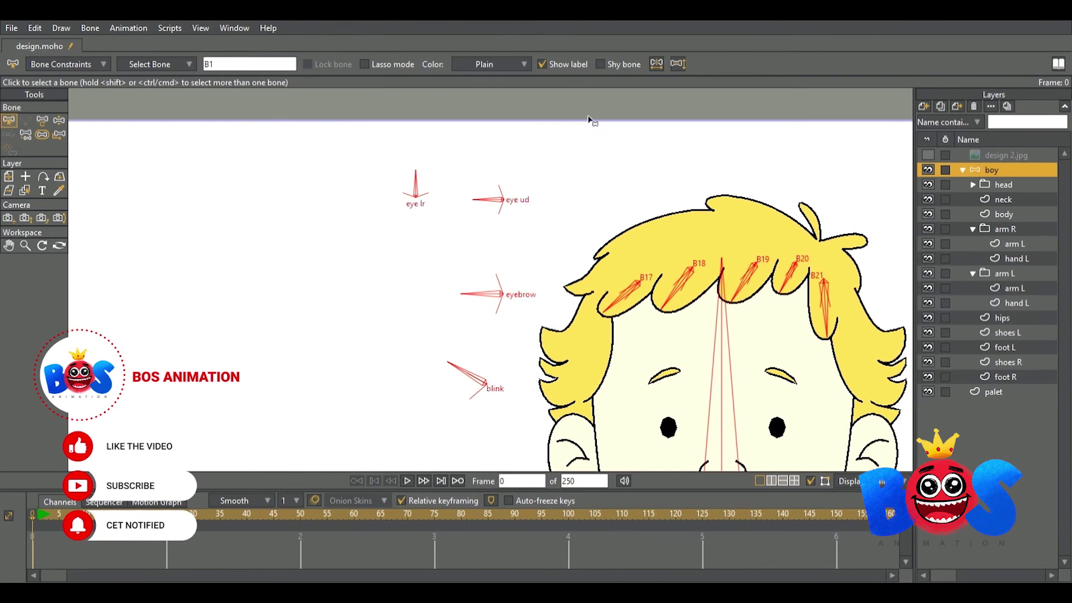
pyautogui.hotkey('ctrl', 'shift', 'a')
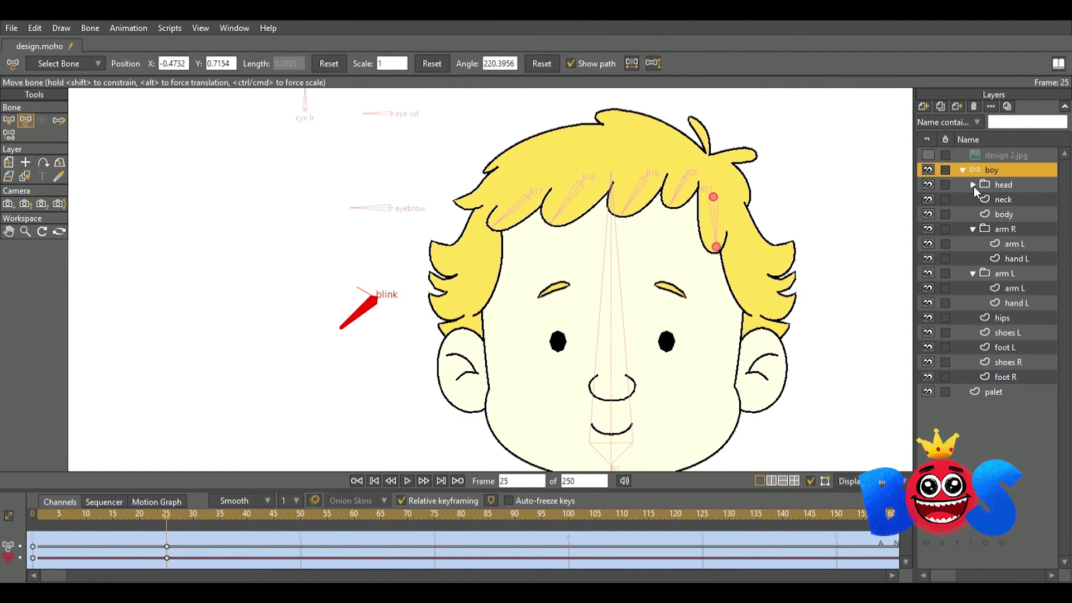
pyautogui.click(973, 185)
pyautogui.click(1011, 243)
pyautogui.scroll(3, 403, 277)
pyautogui.scroll(2, 403, 276)
pyautogui.scroll(3, 403, 276)
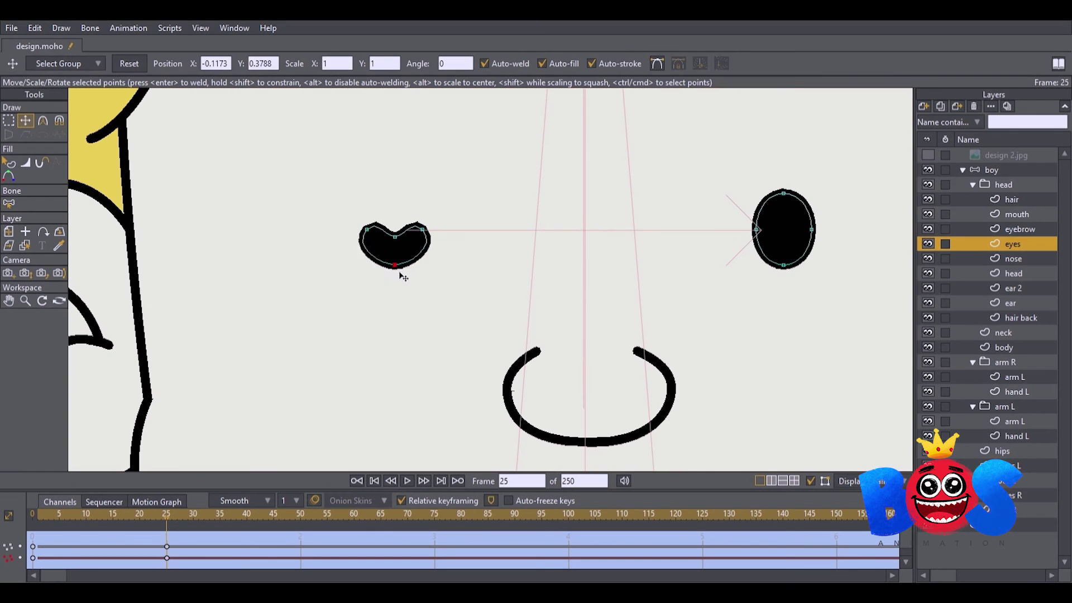
# - Raise the eye's bottom points into a flat lid and adjust its curvature
pyautogui.moveTo(403, 276); pyautogui.dragTo(402, 258)
pyautogui.press('c')
pyautogui.scroll(3, 369, 267)
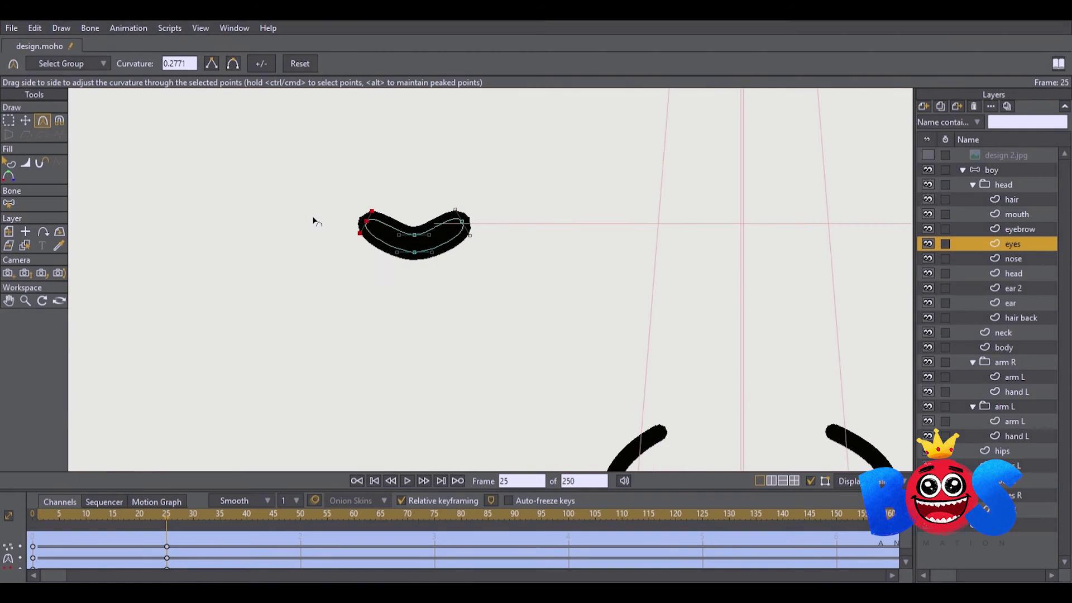
pyautogui.scroll(-3, 474, 261)
pyautogui.press('t')
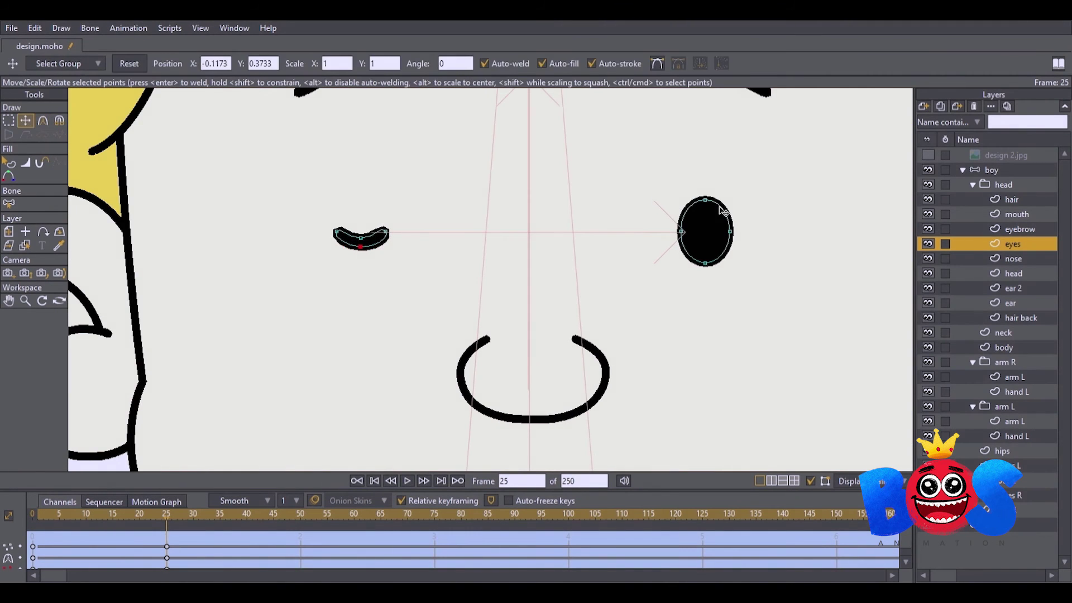
pyautogui.scroll(2, 714, 241)
pyautogui.press('c')
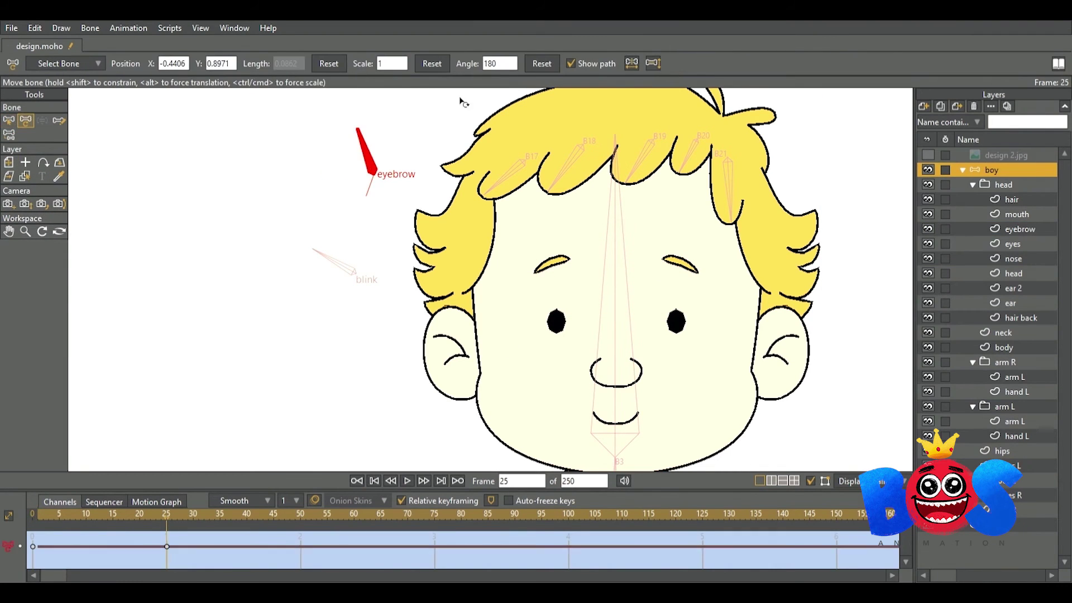
# - Rotate the eye lr control at frame 50, select the eyes layer, then return to frame 0
pyautogui.click(11, 232)
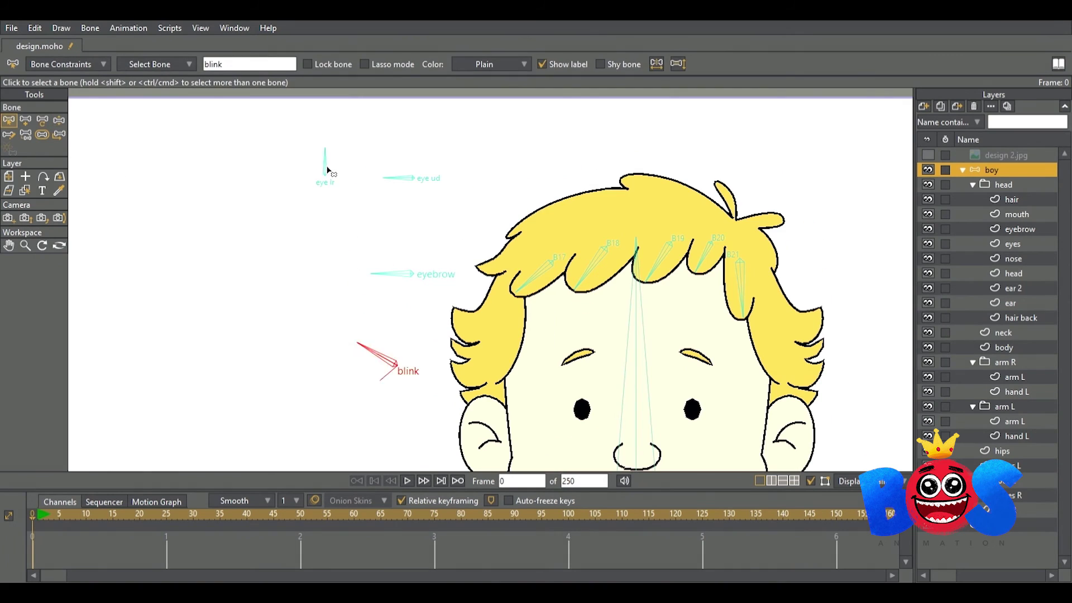
pyautogui.click(299, 513)
pyautogui.press('z')
pyautogui.moveTo(325, 151); pyautogui.dragTo(348, 167)
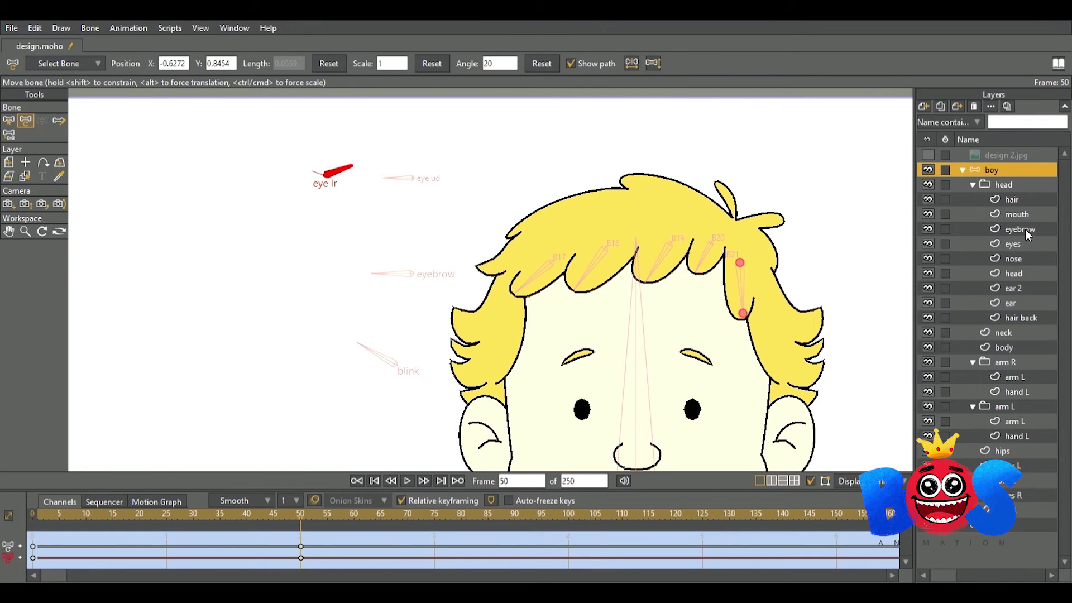
pyautogui.click(1012, 243)
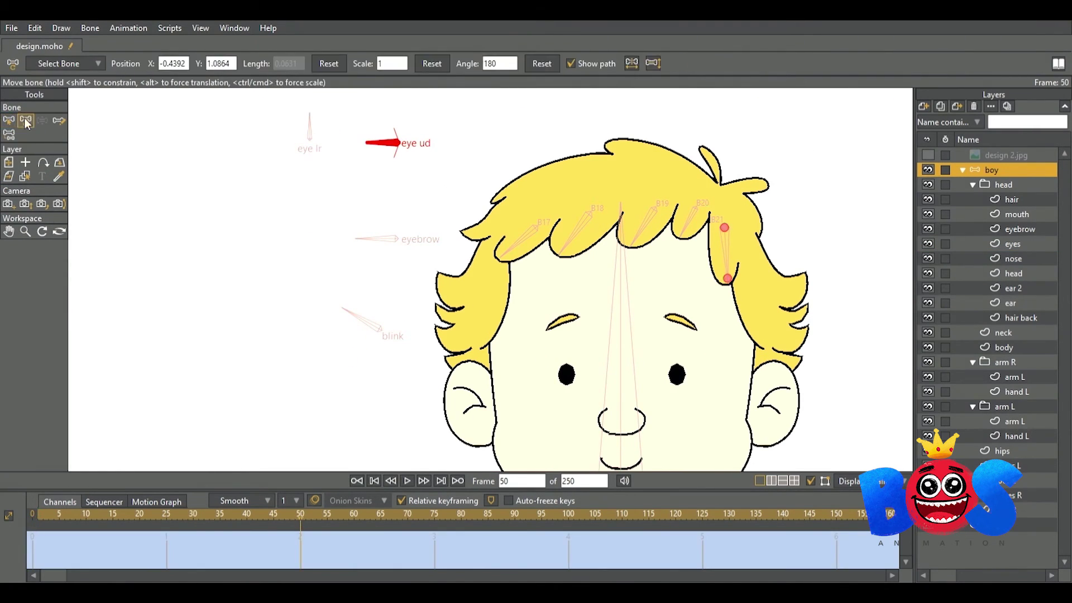
pyautogui.click(1011, 245)
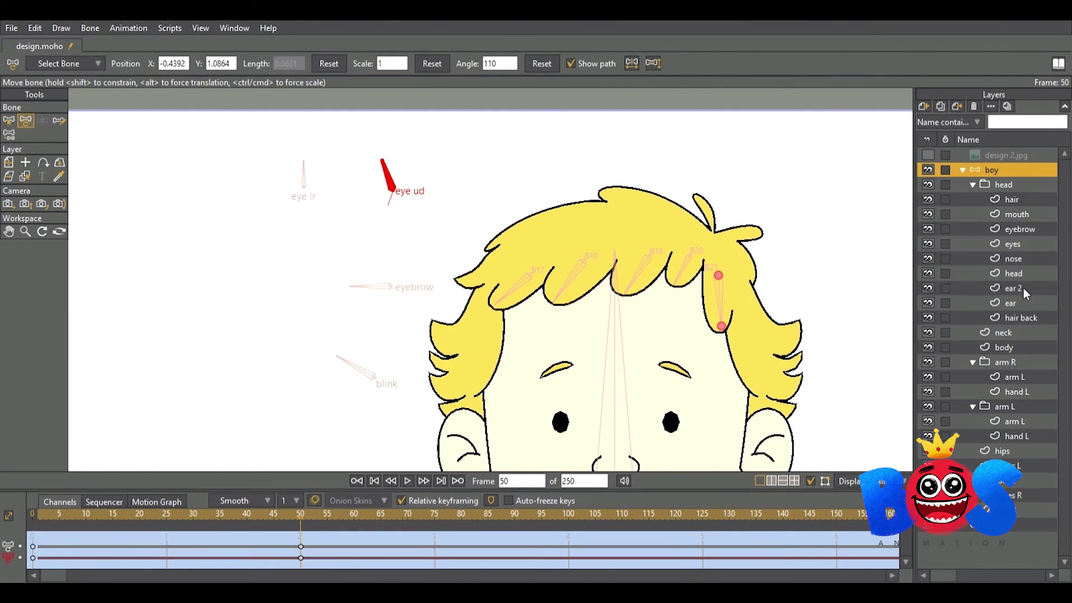
pyautogui.click(1012, 244)
pyautogui.click(991, 170)
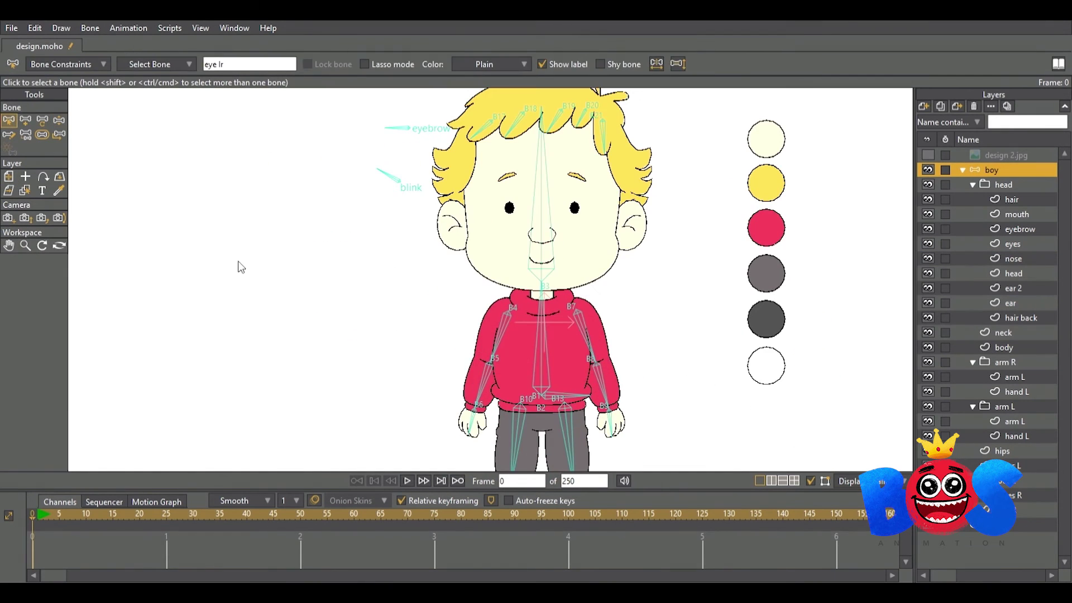
# - Bend the forearm across the chest at a later frame to expose the elbow
pyautogui.moveTo(441, 262); pyautogui.dragTo(466, 337)
pyautogui.hotkey('ctrl', 'z')
pyautogui.press('b')
pyautogui.scroll(1, 514, 383)
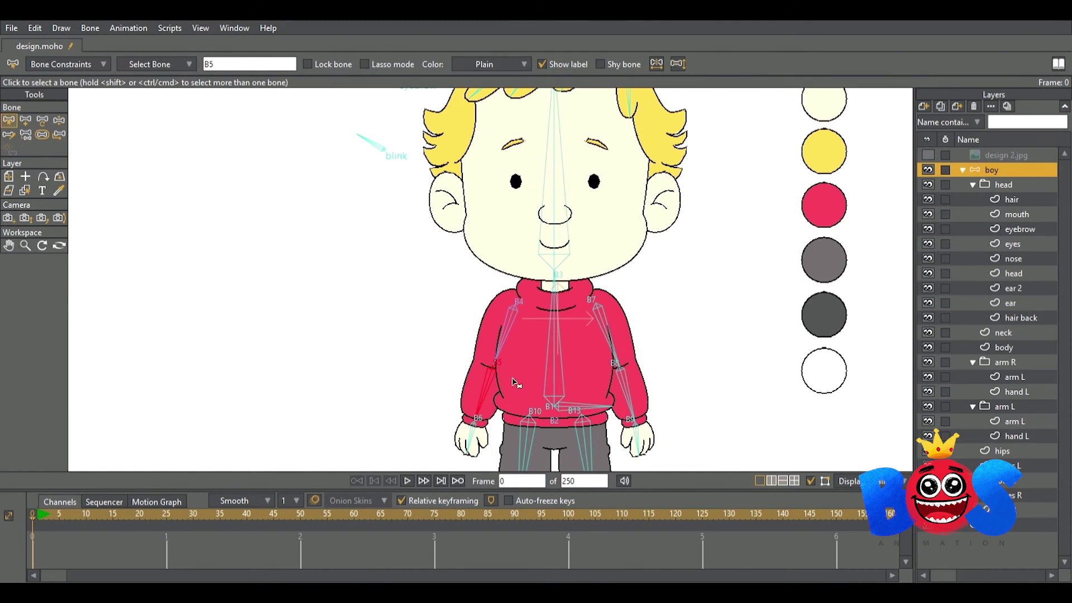
pyautogui.hotkey('ctrl', 'Right')
pyautogui.press('t')
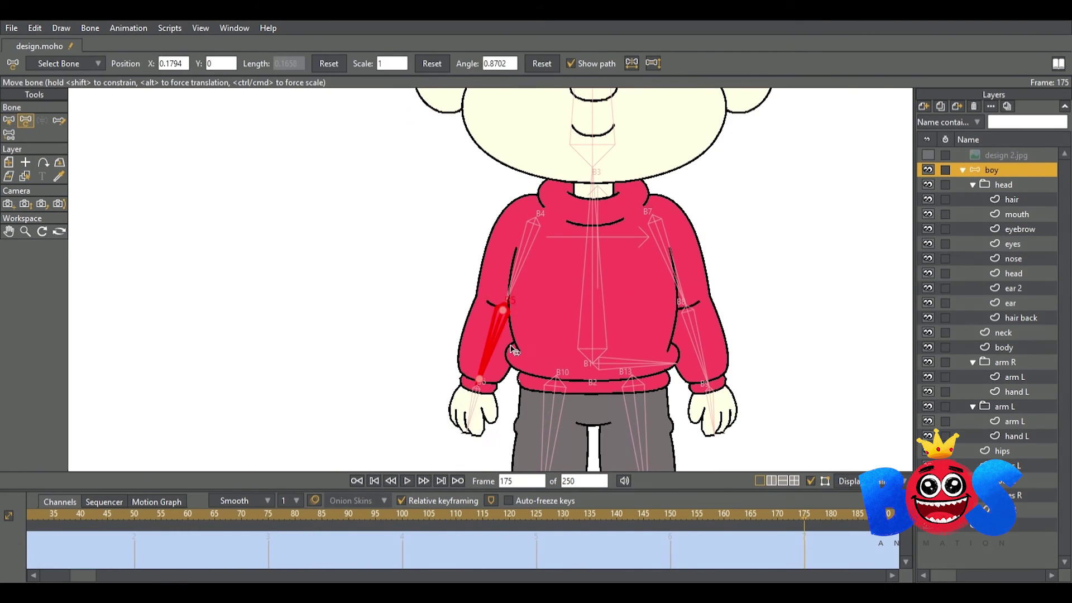
pyautogui.moveTo(491, 357); pyautogui.dragTo(429, 234)
# - Hide the body layer and reshape the outer elbow corner on the arm L layer
pyautogui.click(927, 347)
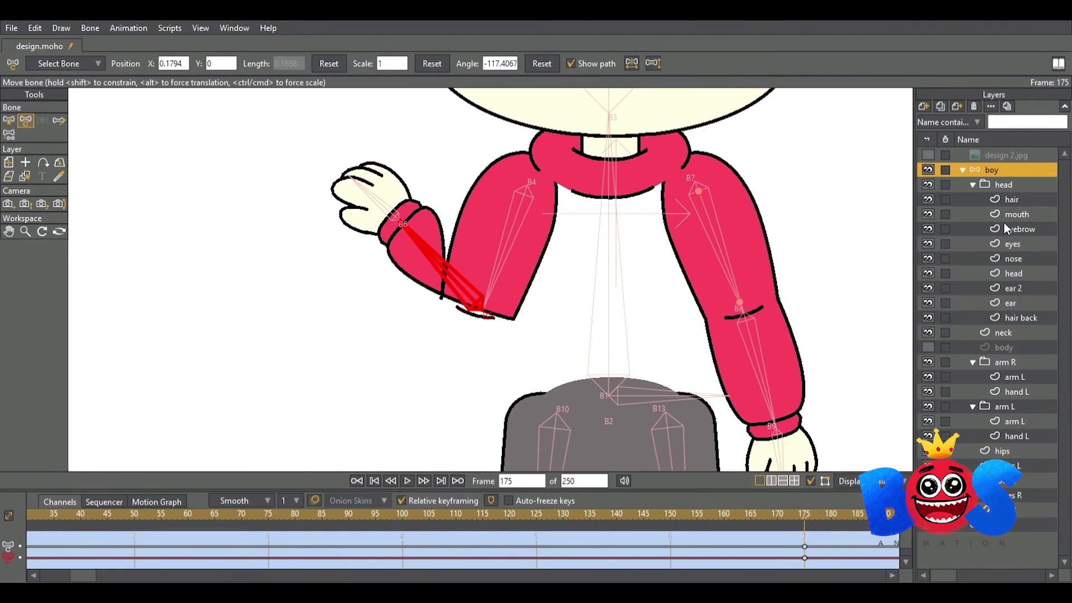
pyautogui.click(1022, 422)
pyautogui.press('t')
pyautogui.scroll(2, 486, 290)
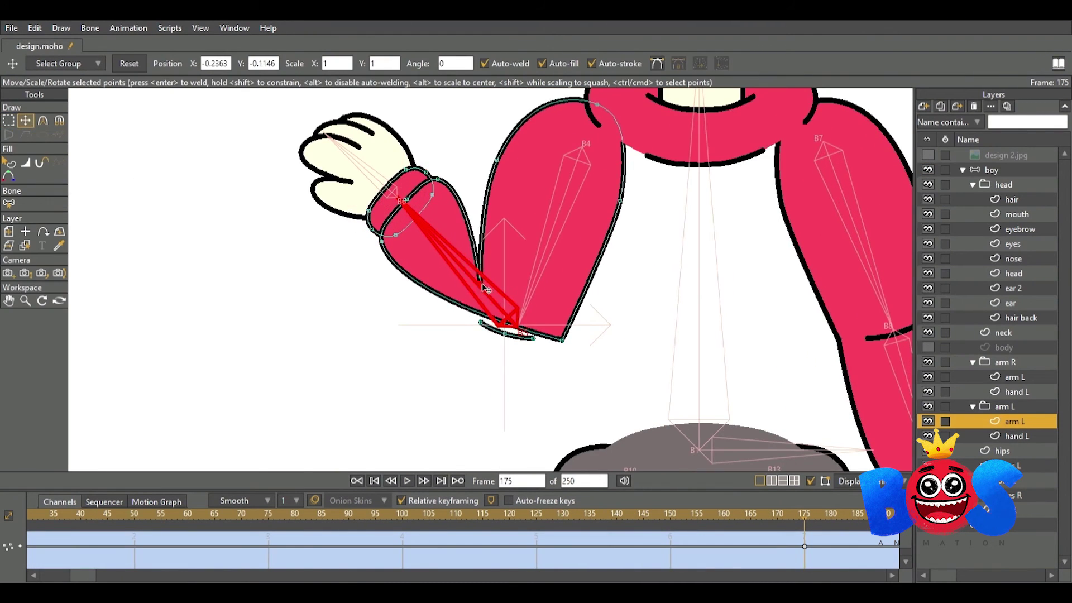
pyautogui.moveTo(562, 341); pyautogui.dragTo(531, 352)
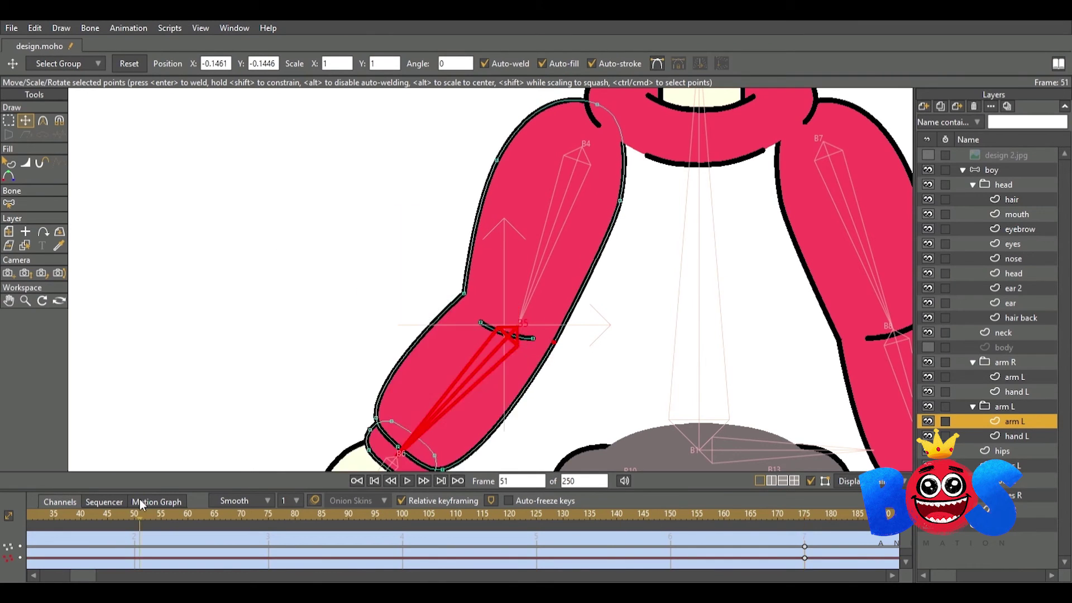
pyautogui.moveTo(726, 519); pyautogui.dragTo(807, 523)
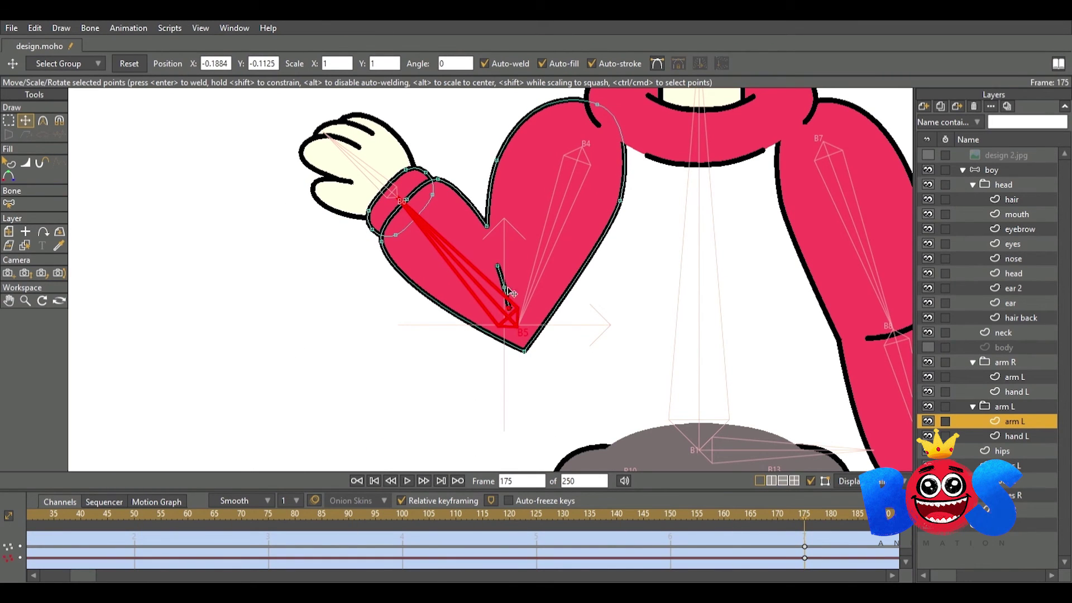
pyautogui.press('c')
pyautogui.moveTo(525, 350); pyautogui.dragTo(595, 370)
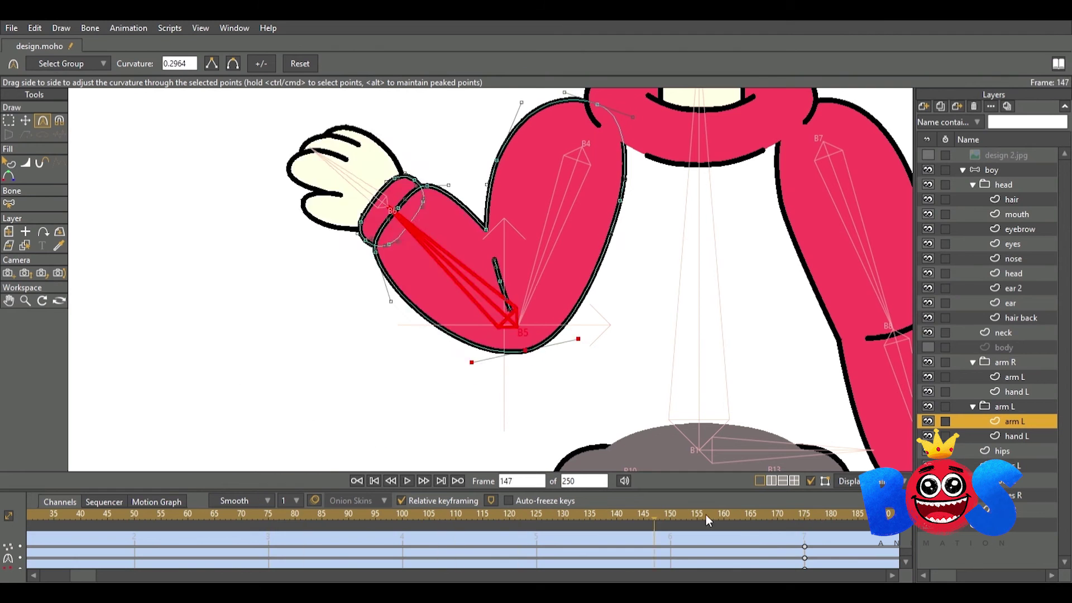
pyautogui.moveTo(711, 516); pyautogui.dragTo(804, 512)
pyautogui.press('t')
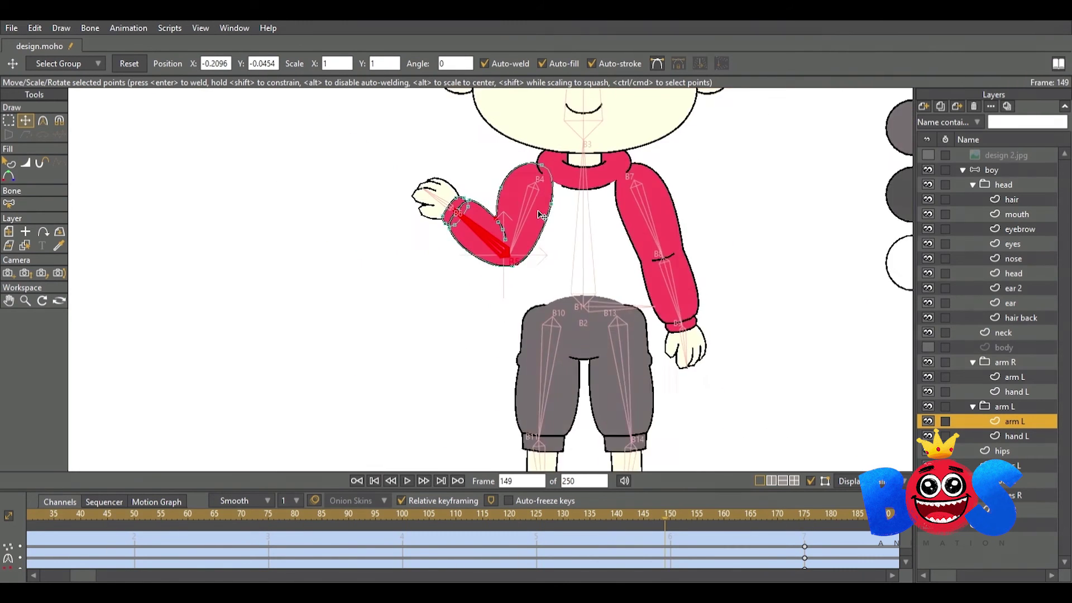
# - Pull the inner elbow point up, round the corner, and return to frame 0
pyautogui.hotkey('ctrl', 'Right')
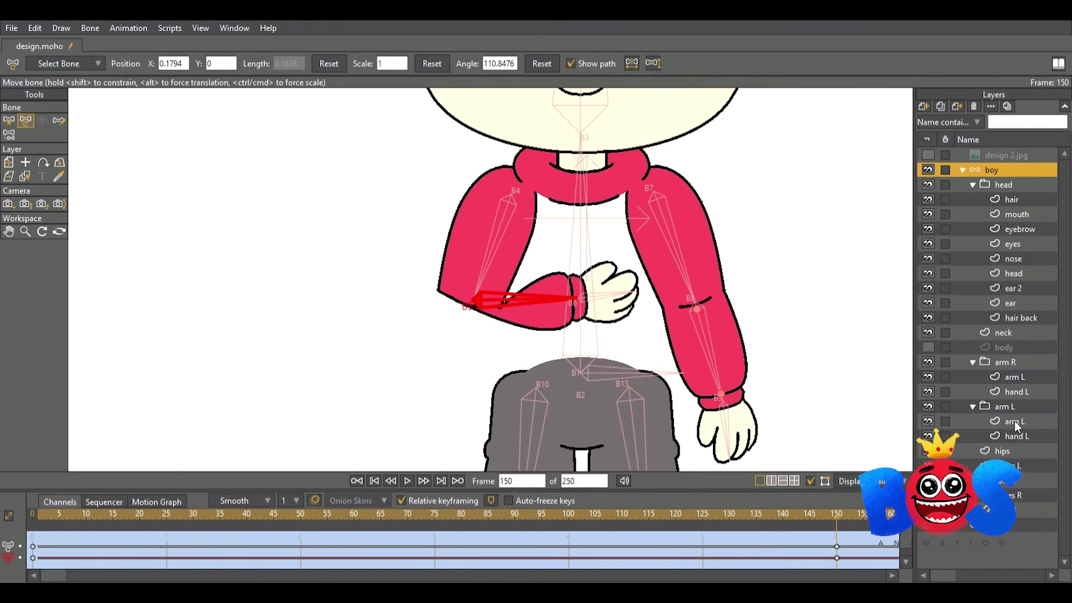
pyautogui.moveTo(489, 326); pyautogui.dragTo(490, 280)
pyautogui.moveTo(384, 298); pyautogui.dragTo(414, 351)
pyautogui.click(43, 121)
pyautogui.click(25, 121)
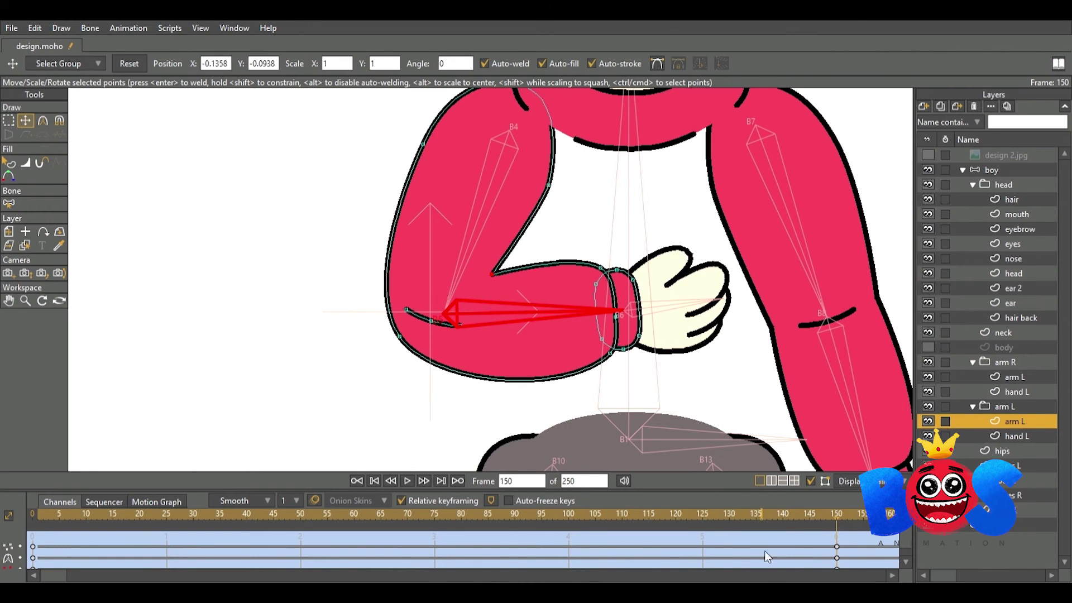
pyautogui.scroll(2, 479, 332)
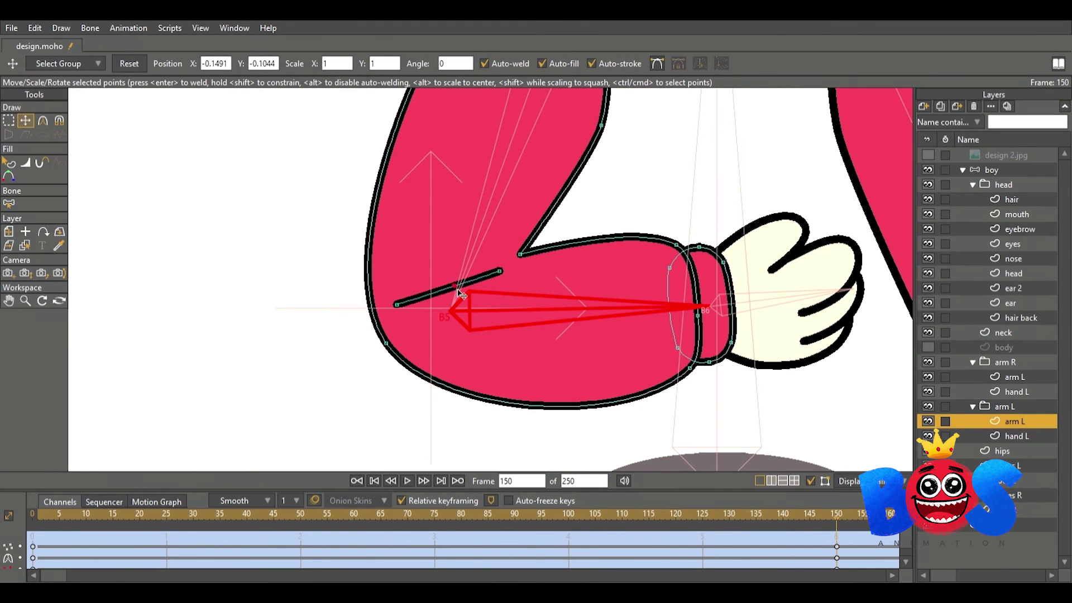
pyautogui.scroll(-3, 510, 285)
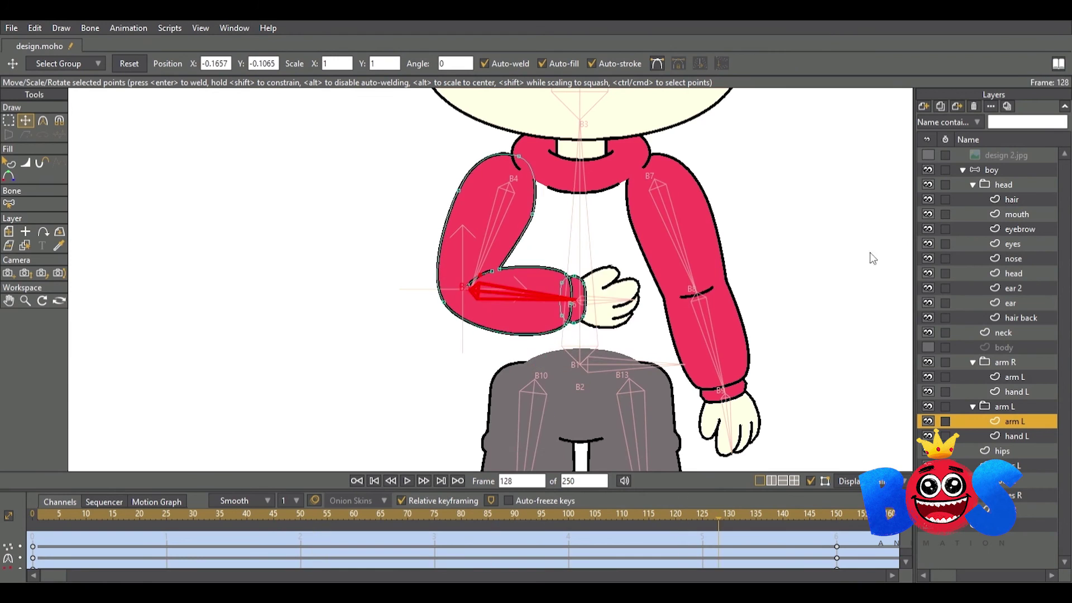
pyautogui.hotkey('shift', ',')
pyautogui.scroll(2, 601, 213)
# - At frame 150, select the arm layer in the arm R folder and round its elbow point
pyautogui.hotkey('ctrl', 'Right')
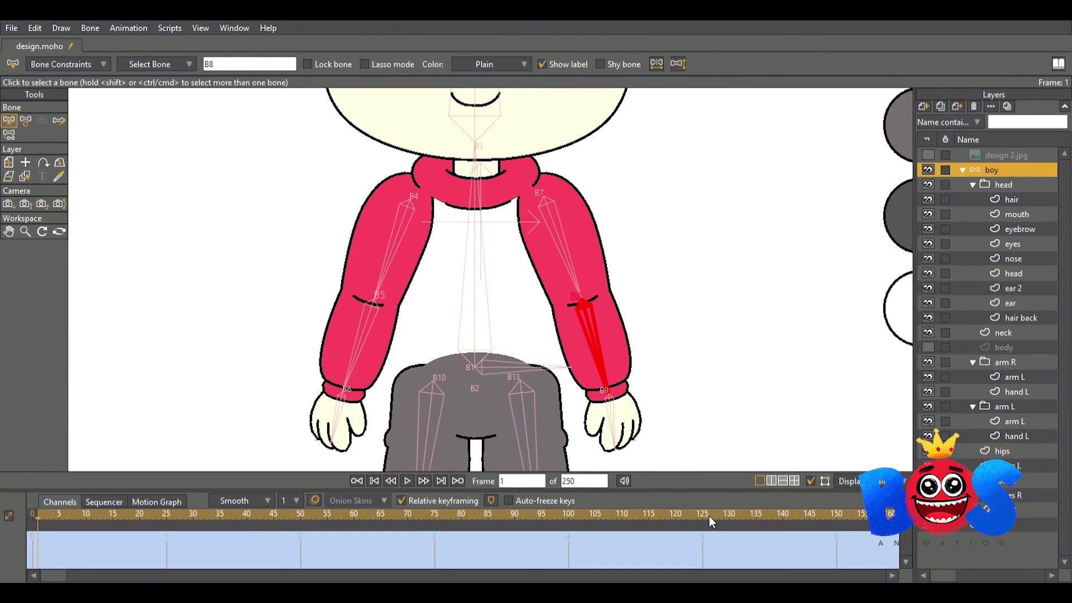
pyautogui.click(26, 121)
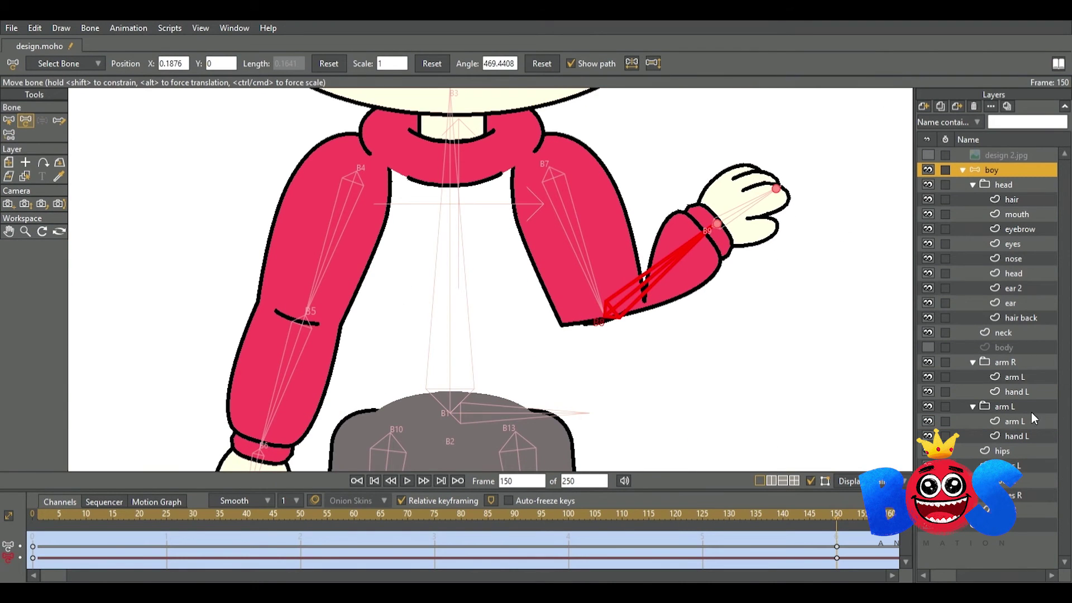
pyautogui.click(1013, 377)
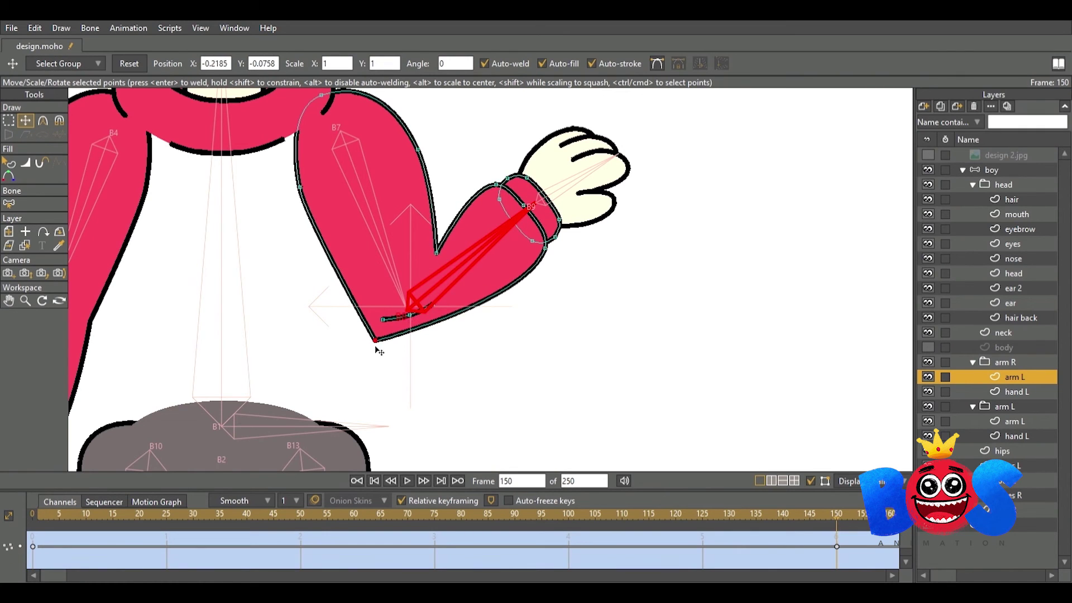
pyautogui.press('c')
pyautogui.moveTo(378, 350)
pyautogui.mouseDown()
pyautogui.moveTo(441, 361)
pyautogui.moveTo(428, 266)
pyautogui.mouseUp()
pyautogui.click(26, 121)
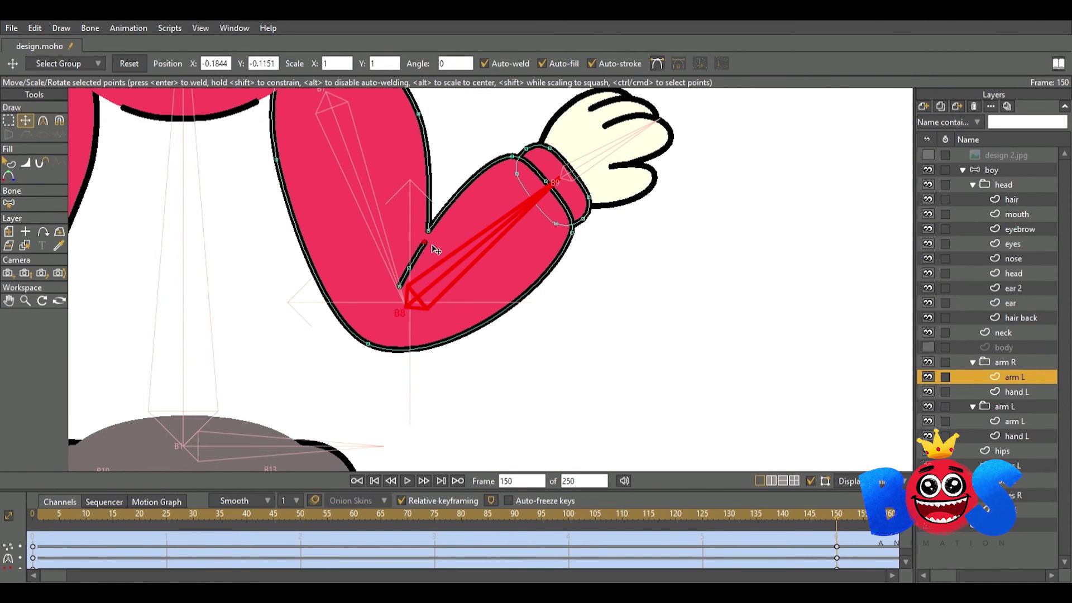
# - Reselect the arm layer and round the outer elbow corner with the Curvature tool
pyautogui.scroll(-3, 400, 297)
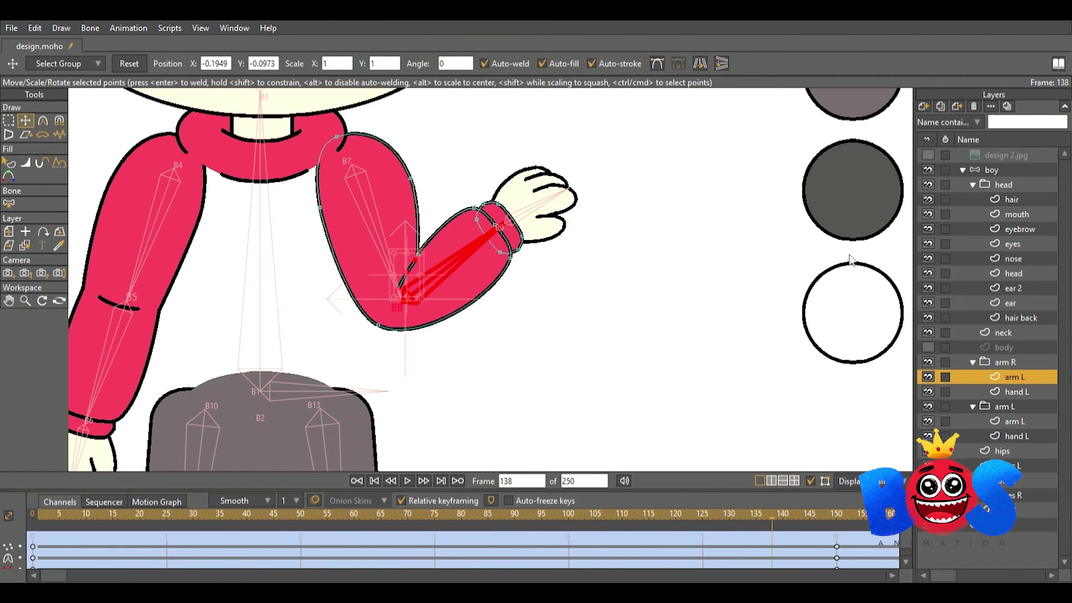
pyautogui.press('c')
pyautogui.scroll(2, 378, 335)
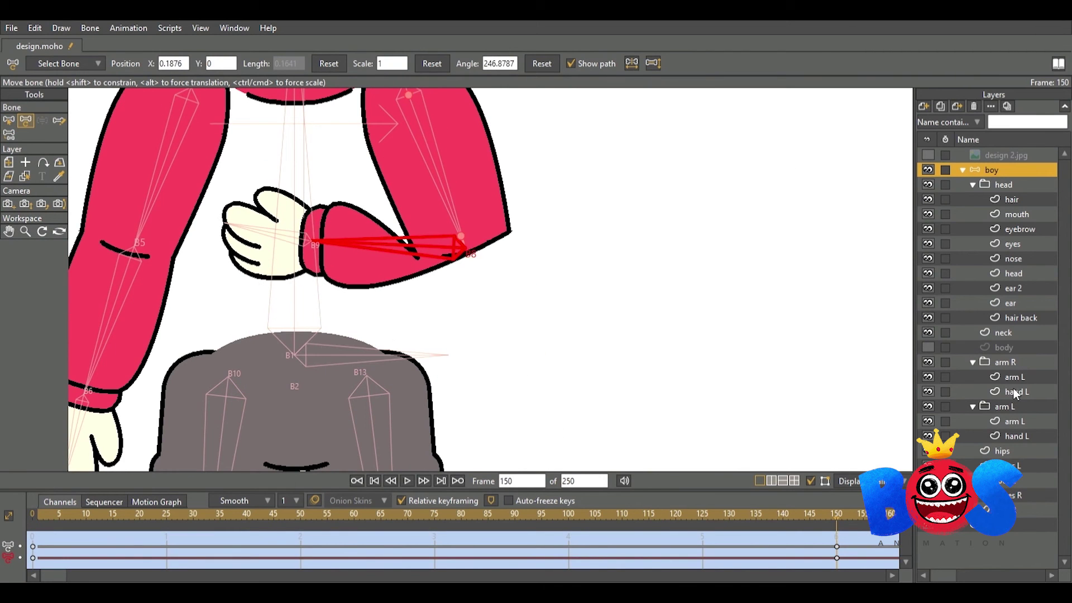
pyautogui.click(1015, 377)
pyautogui.scroll(2, 425, 212)
pyautogui.press('c')
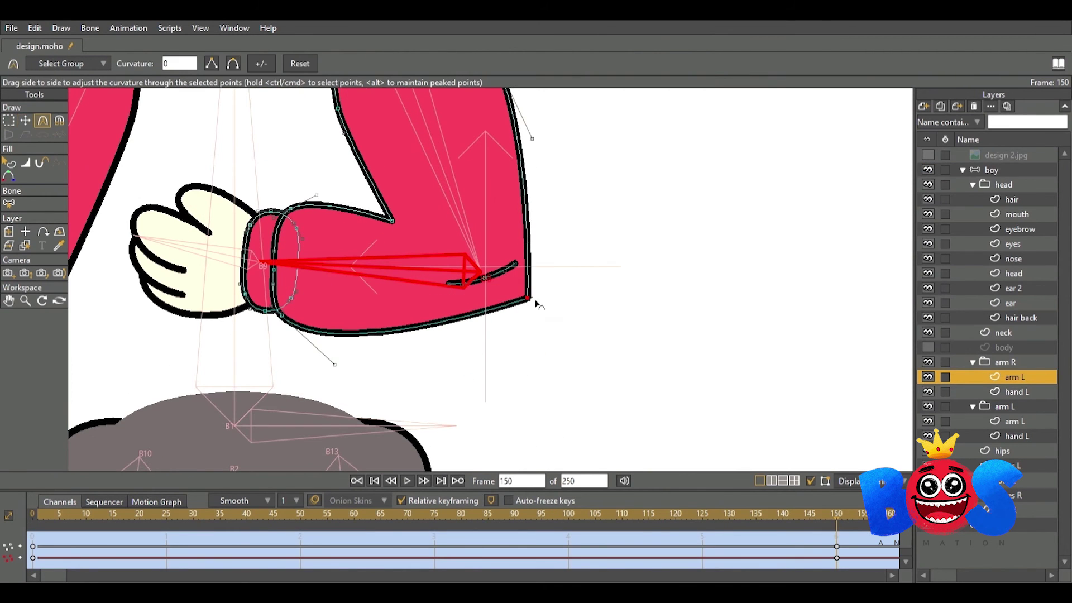
pyautogui.moveTo(536, 304); pyautogui.dragTo(483, 368)
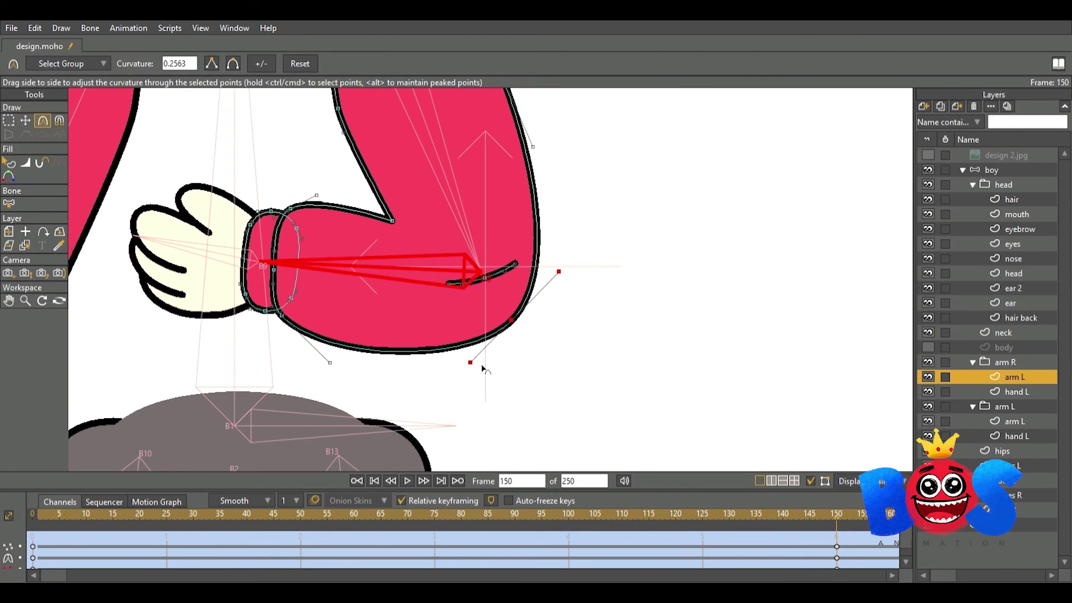
# - Move the end of the elbow crease line into place, then return to the start frame
pyautogui.press('t')
pyautogui.scroll(-2, 541, 217)
pyautogui.scroll(2, 505, 290)
pyautogui.moveTo(530, 329); pyautogui.dragTo(505, 290)
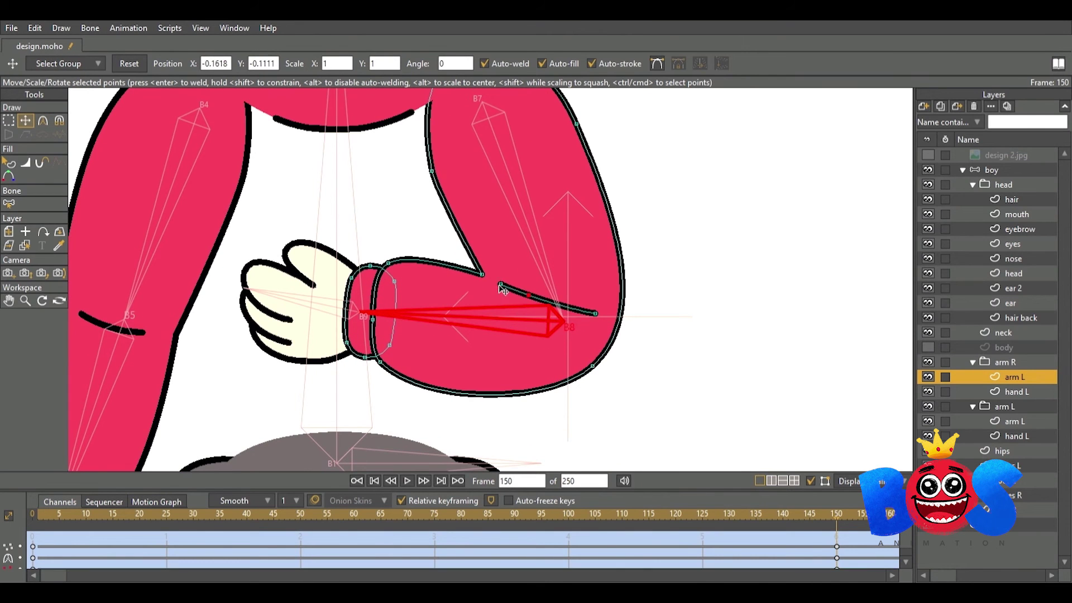
pyautogui.scroll(-3, 531, 307)
pyautogui.hotkey('ctrl', 'shift', 'Left')
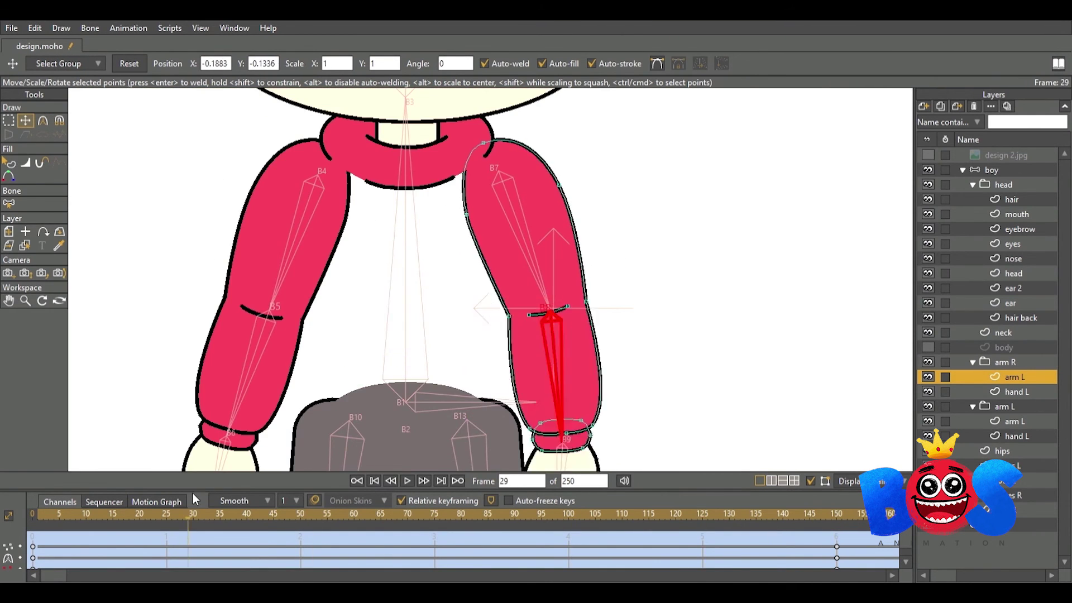
pyautogui.click(991, 170)
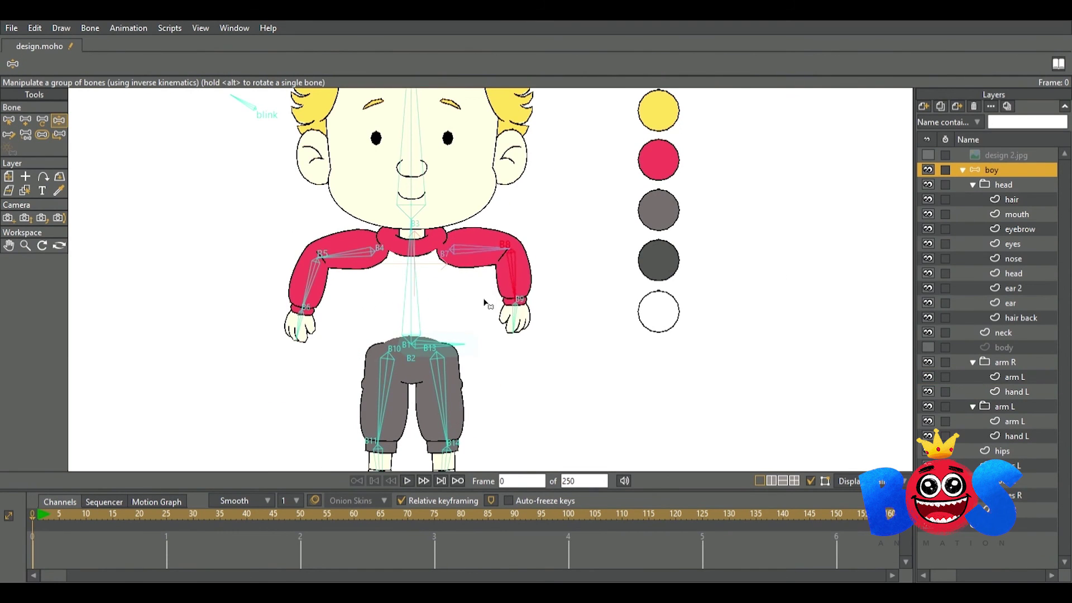
# - Show the body layer again and reshape the left leg's knee outline points at frame 125
pyautogui.click(927, 347)
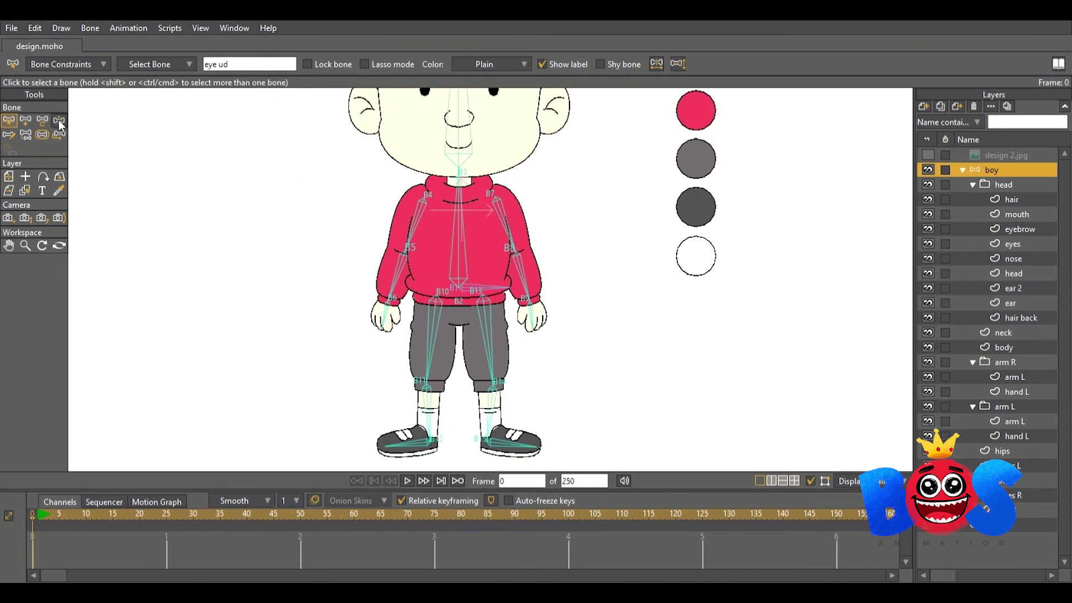
pyautogui.click(9, 120)
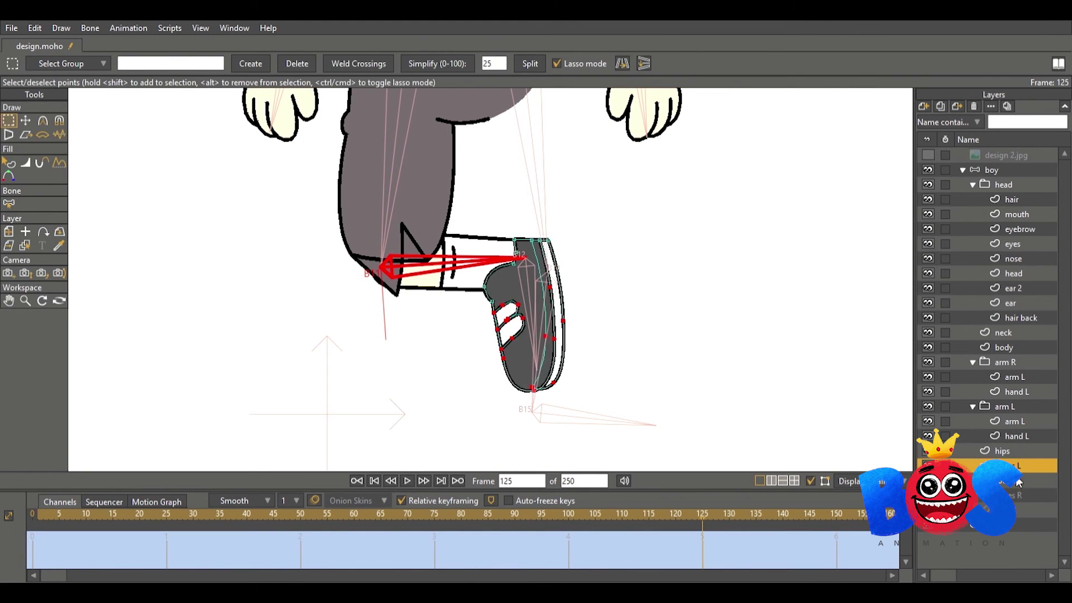
pyautogui.moveTo(401, 217); pyautogui.dragTo(420, 270)
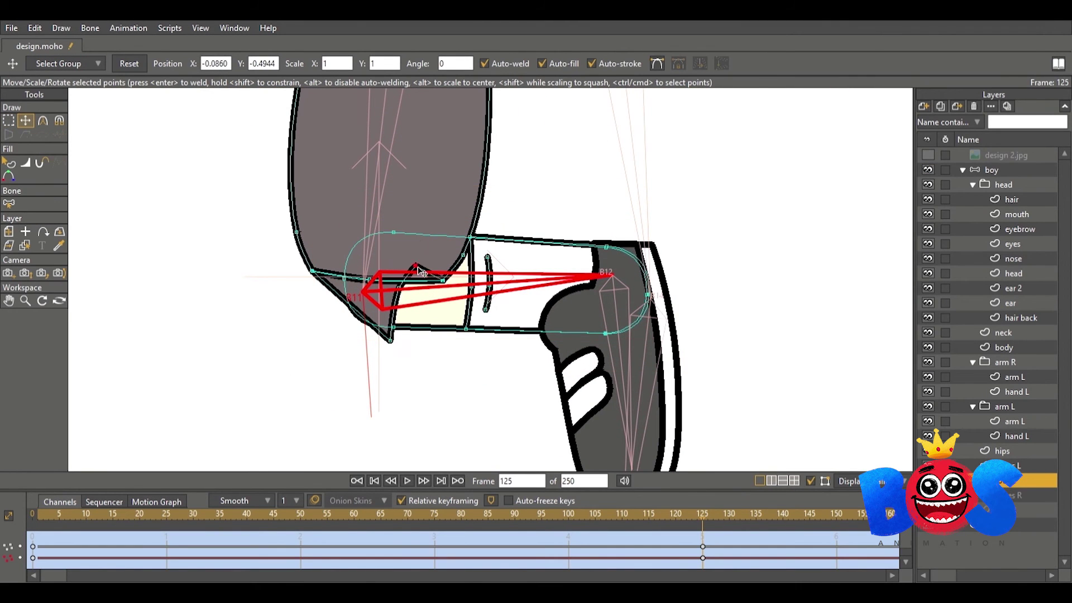
pyautogui.moveTo(431, 310)
pyautogui.mouseDown()
pyautogui.moveTo(469, 205)
pyautogui.moveTo(439, 276)
pyautogui.moveTo(403, 290)
pyautogui.mouseUp()
pyautogui.scroll(3, 480, 321)
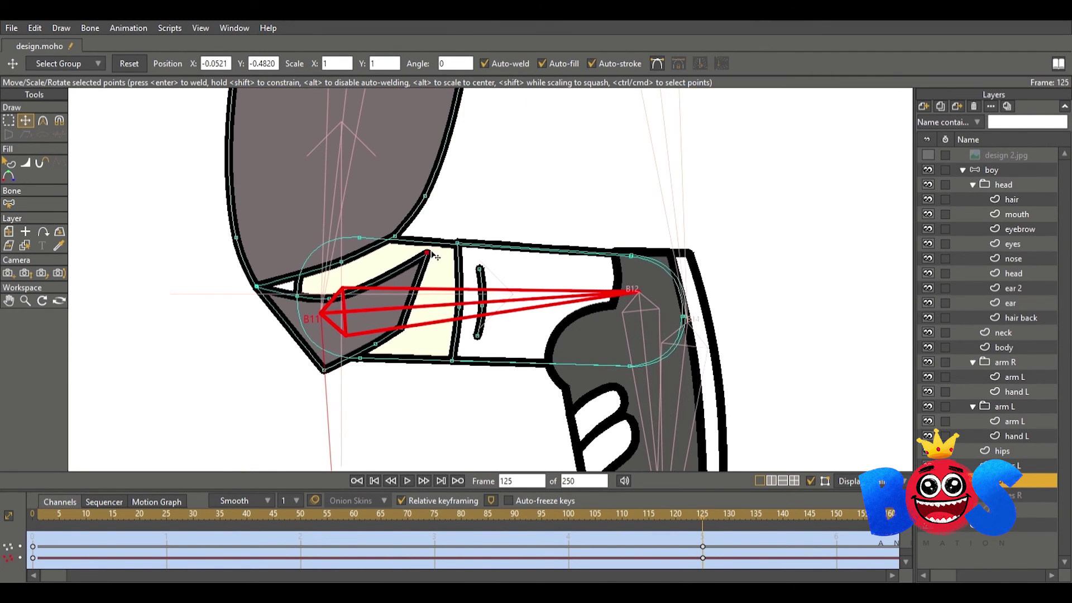
pyautogui.moveTo(346, 267); pyautogui.dragTo(348, 265)
pyautogui.scroll(-2, 394, 239)
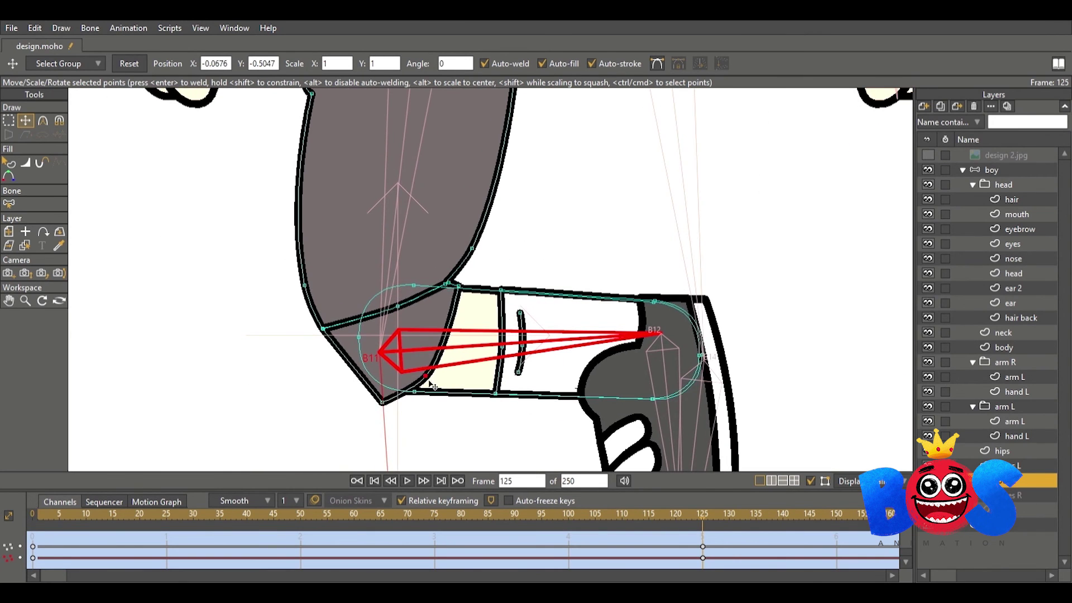
# - Scrub the timeline to check the knee bend and refine the lower knee points
pyautogui.scroll(-2, 433, 346)
pyautogui.moveTo(324, 515); pyautogui.dragTo(702, 514)
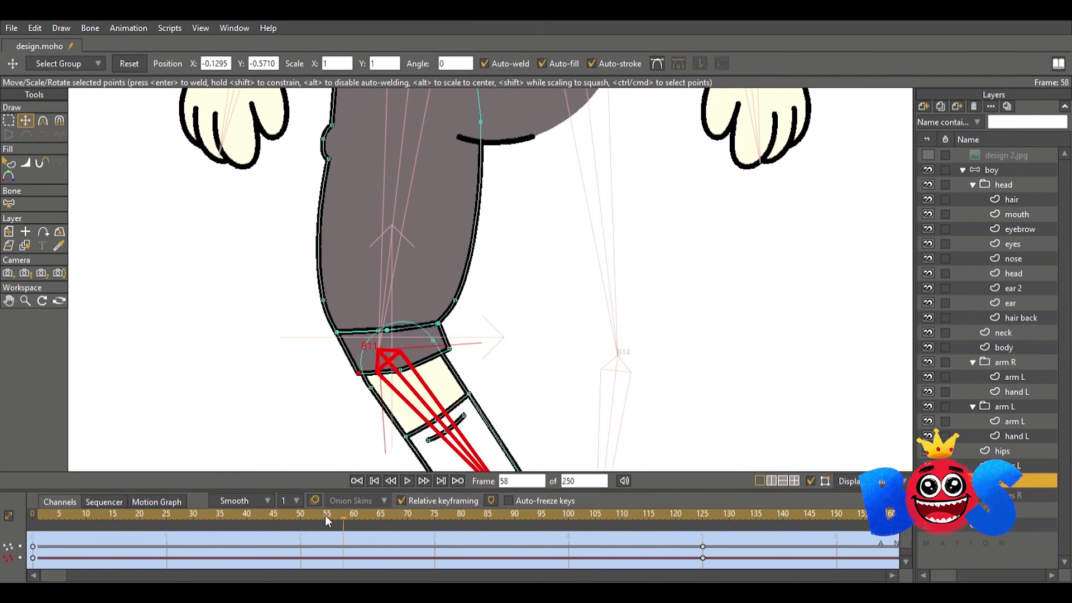
pyautogui.moveTo(401, 378); pyautogui.dragTo(363, 341)
pyautogui.scroll(2, 363, 340)
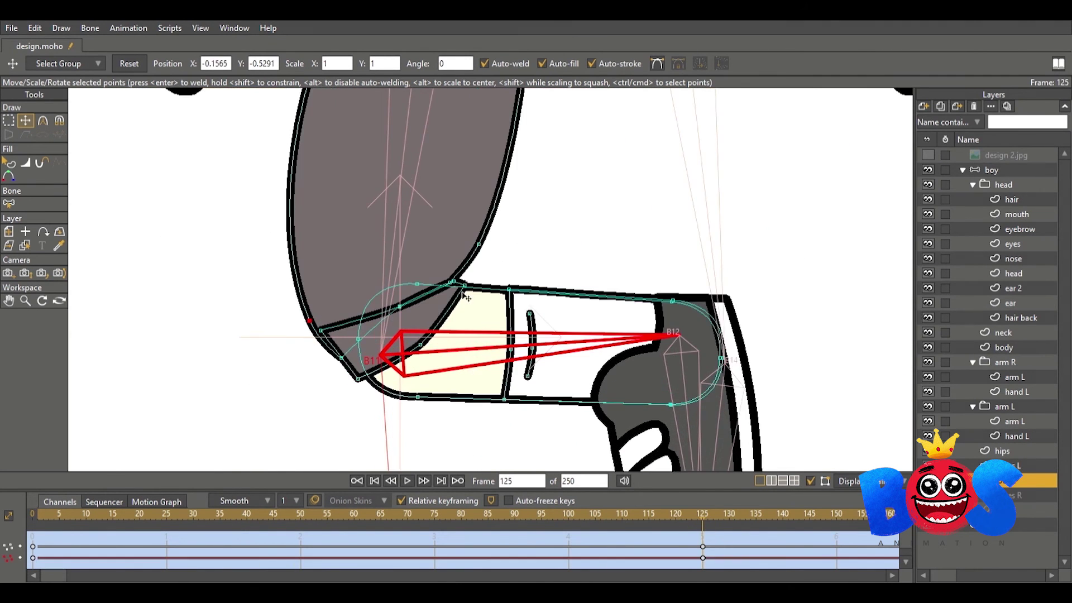
pyautogui.click(342, 359)
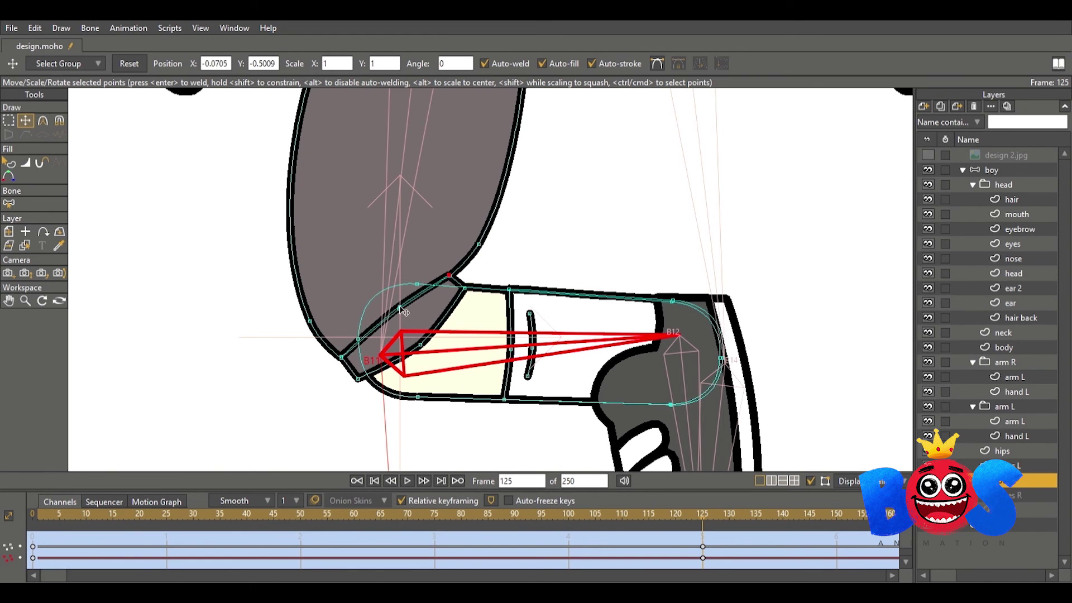
pyautogui.scroll(-2, 471, 291)
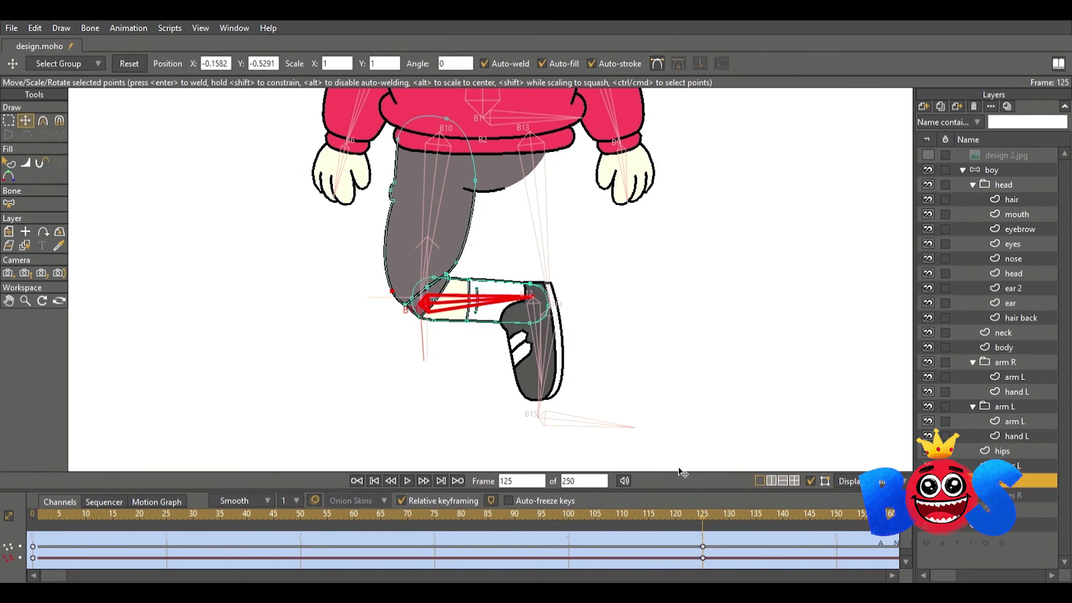
pyautogui.moveTo(391, 515)
pyautogui.mouseDown()
pyautogui.moveTo(305, 514)
pyautogui.moveTo(702, 514)
pyautogui.mouseUp()
pyautogui.scroll(2, 429, 301)
pyautogui.scroll(-3, 464, 311)
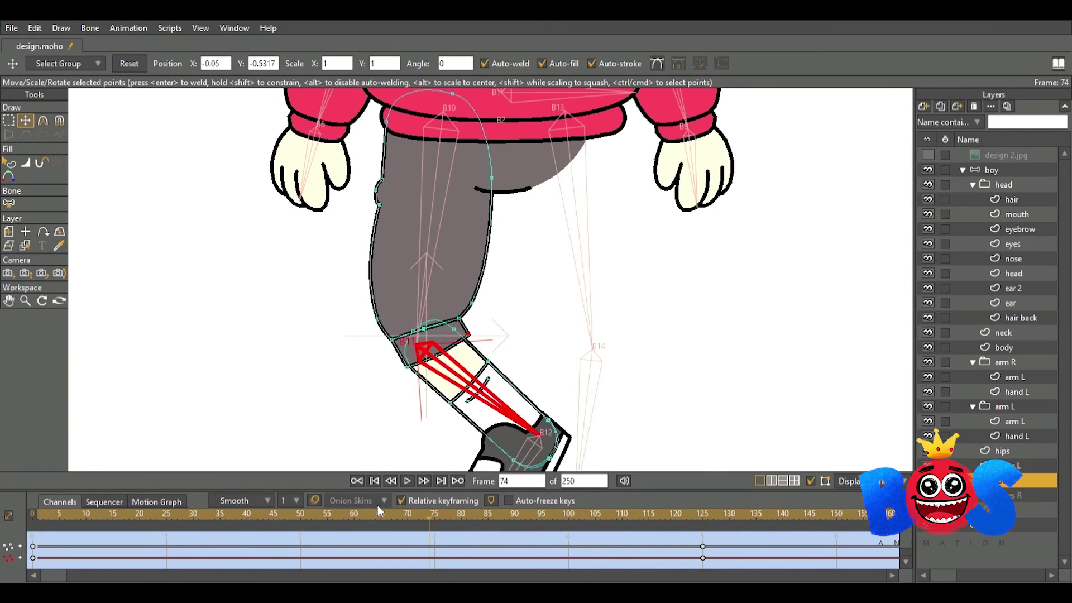
# - On the boy bone layer, tilt foot bone B12 toe-down at frame 100
pyautogui.click(991, 170)
pyautogui.click(61, 123)
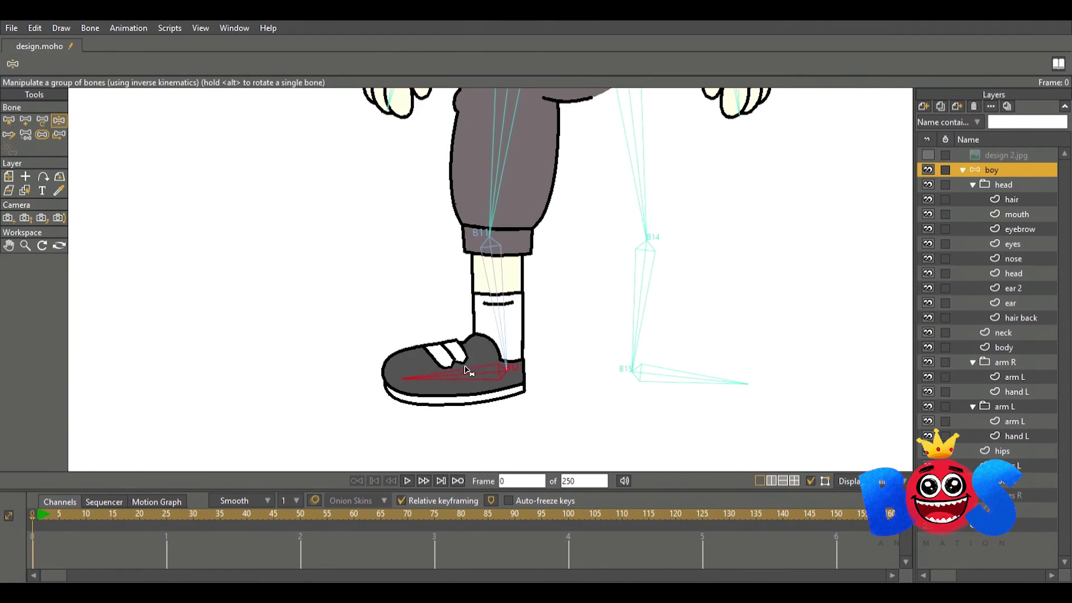
pyautogui.press('t')
pyautogui.click(568, 513)
pyautogui.scroll(2, 471, 329)
pyautogui.moveTo(472, 330); pyautogui.dragTo(491, 368)
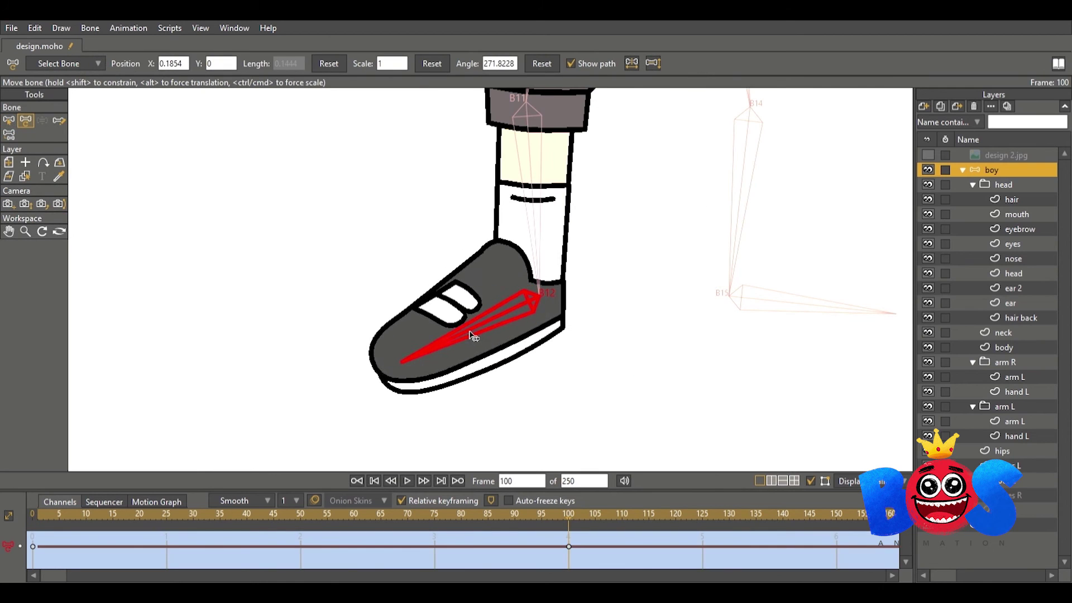
# - Move the shoe layer's outline points to smooth the bend at the ankle
pyautogui.click(1005, 464)
pyautogui.scroll(2, 501, 327)
pyautogui.scroll(2, 501, 328)
pyautogui.click(504, 319)
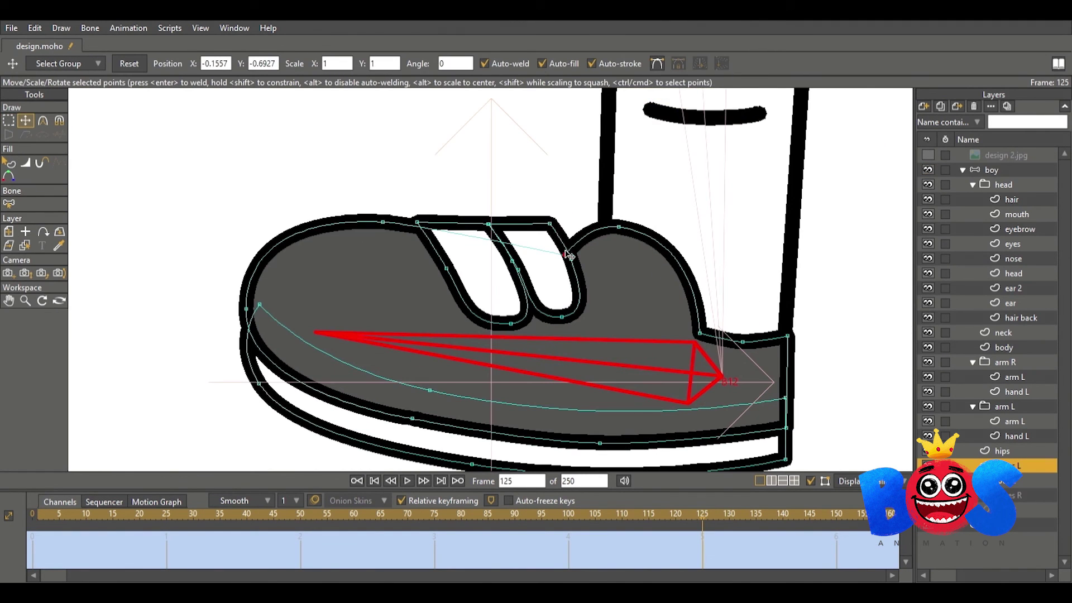
pyautogui.moveTo(568, 254); pyautogui.dragTo(560, 241)
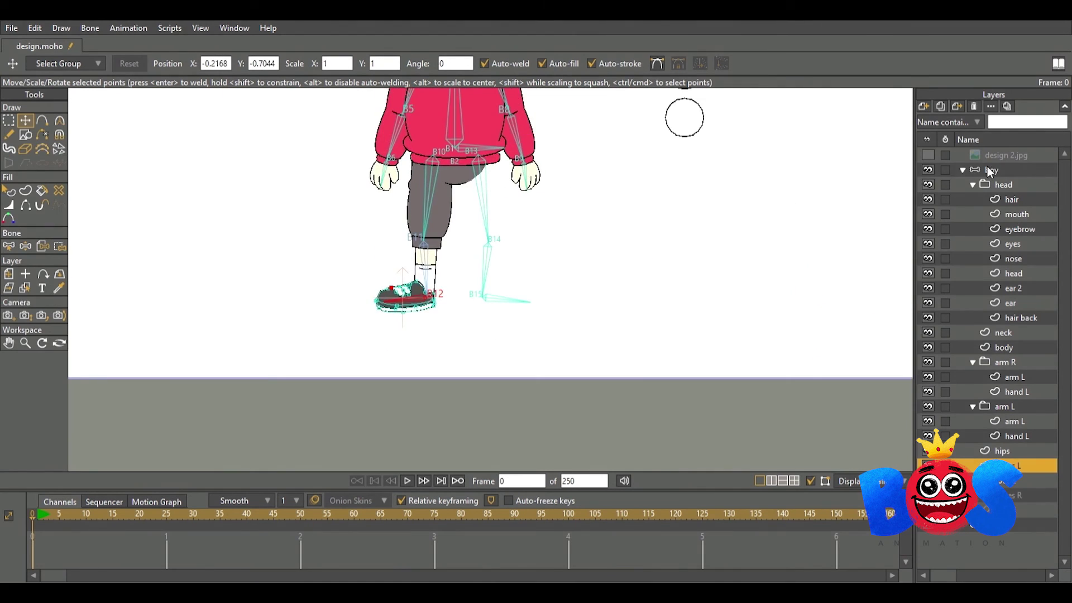
# - Swing the left leg up to test the hip bend, and hide both arm folders
pyautogui.click(61, 120)
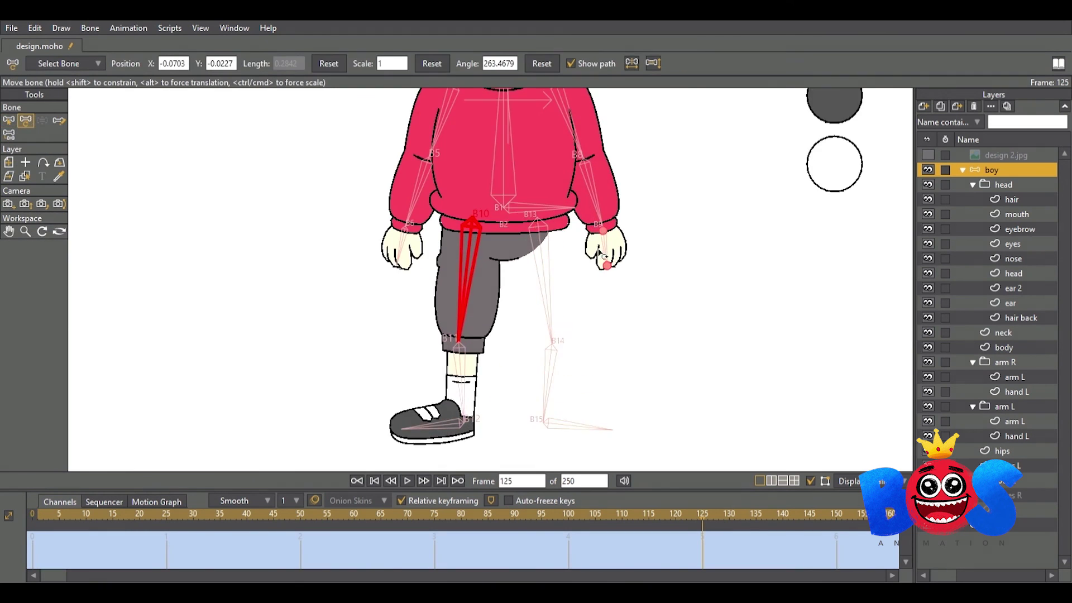
pyautogui.moveTo(422, 221); pyautogui.dragTo(391, 215)
pyautogui.click(928, 362)
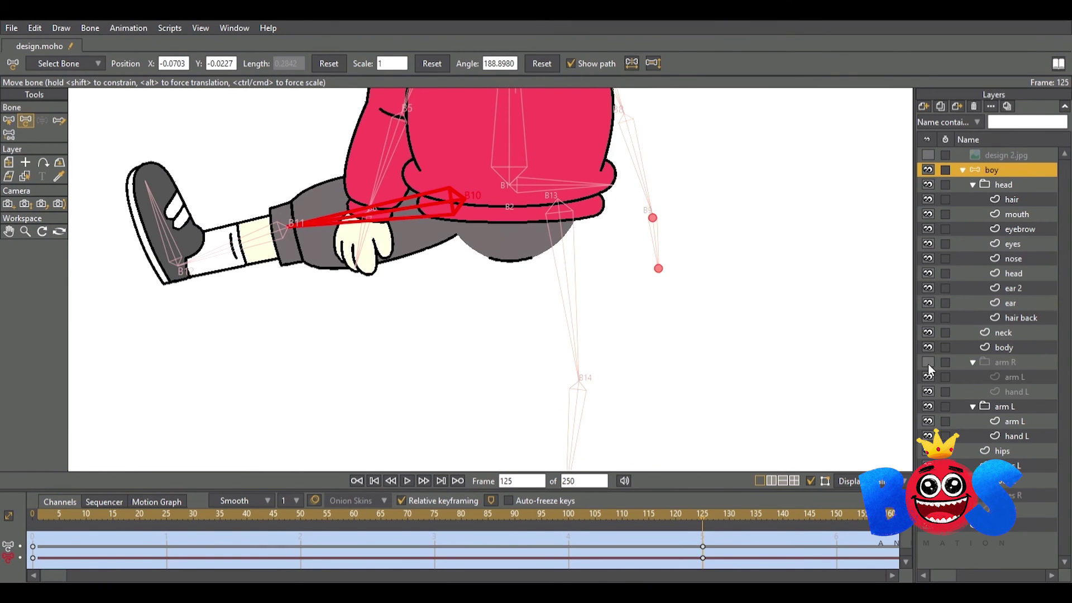
pyautogui.click(928, 406)
pyautogui.click(972, 405)
# - Pick points on the foot L leg outline and the hips outline for editing at frame 125
pyautogui.click(1005, 421)
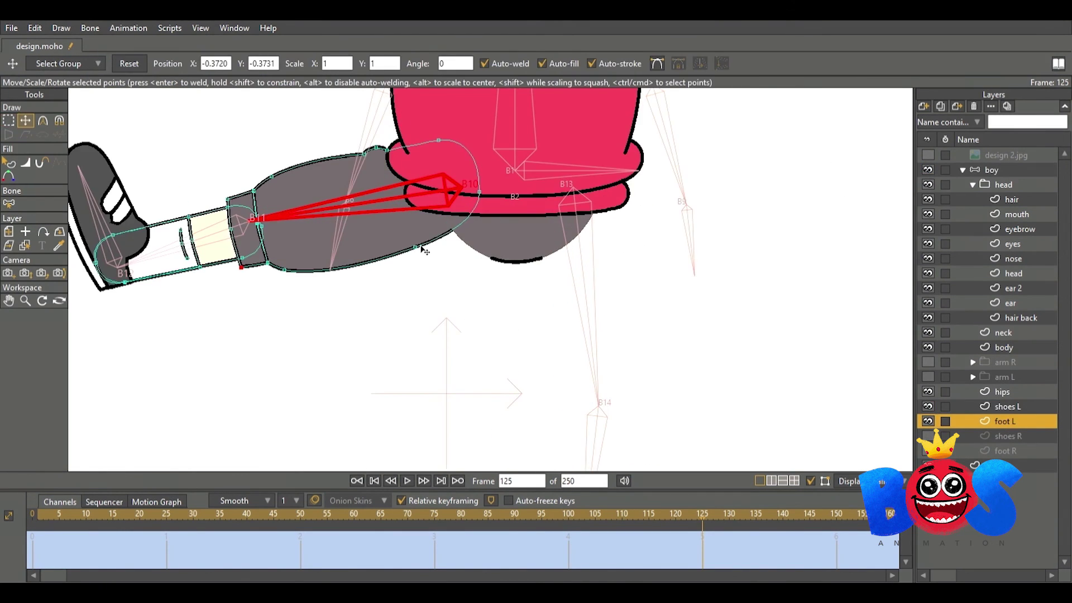
pyautogui.scroll(1, 488, 256)
pyautogui.click(483, 251)
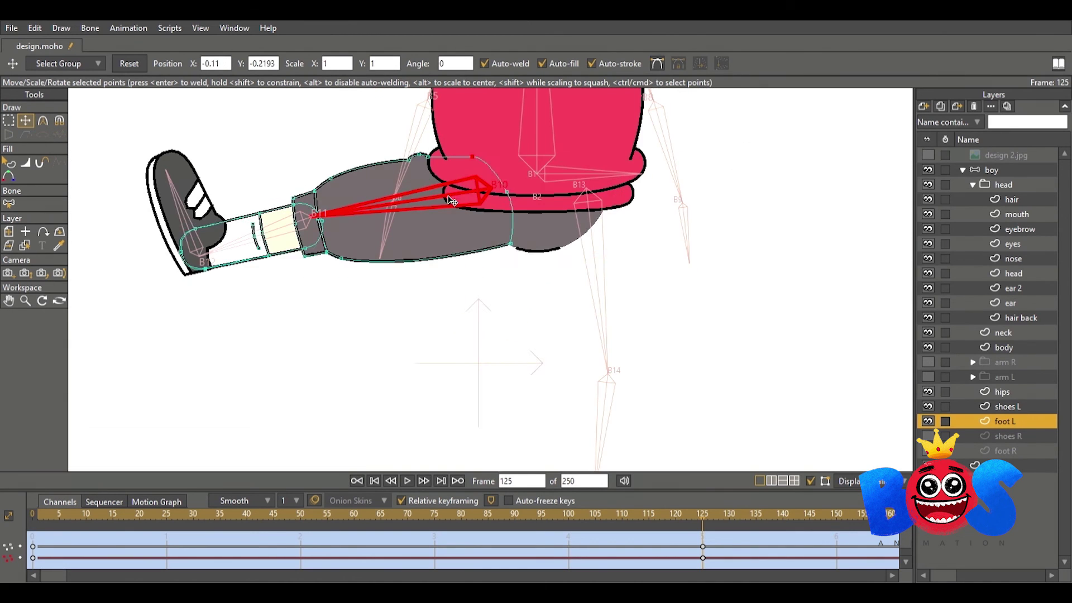
pyautogui.click(1002, 391)
pyautogui.click(522, 239)
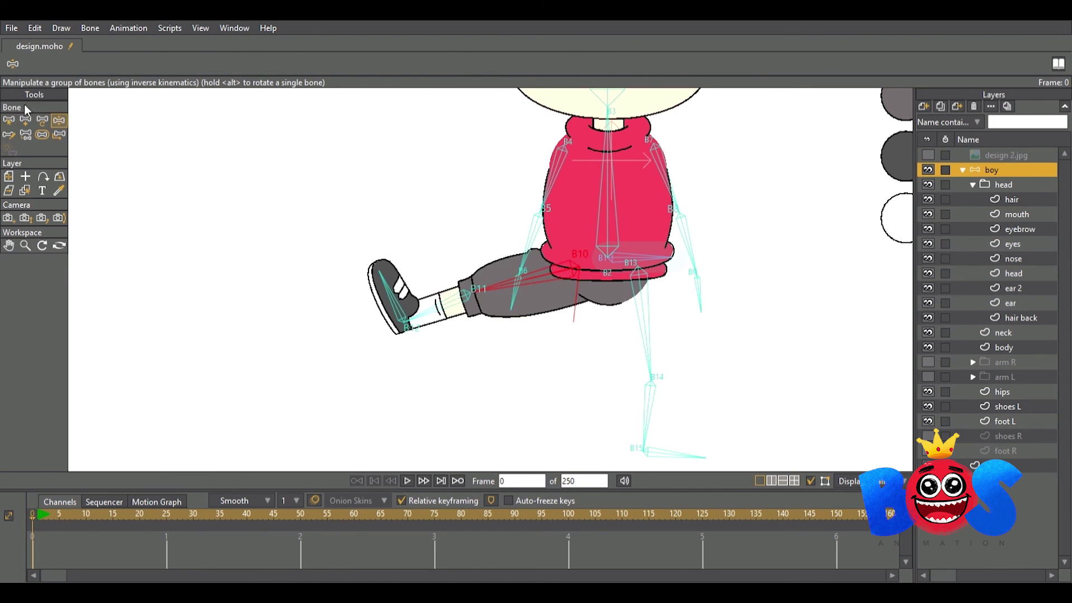
# - Select bones B13 and B14, then pull the right pants outline to fit the raised leg
pyautogui.click(627, 302)
pyautogui.click(59, 120)
pyautogui.click(649, 404)
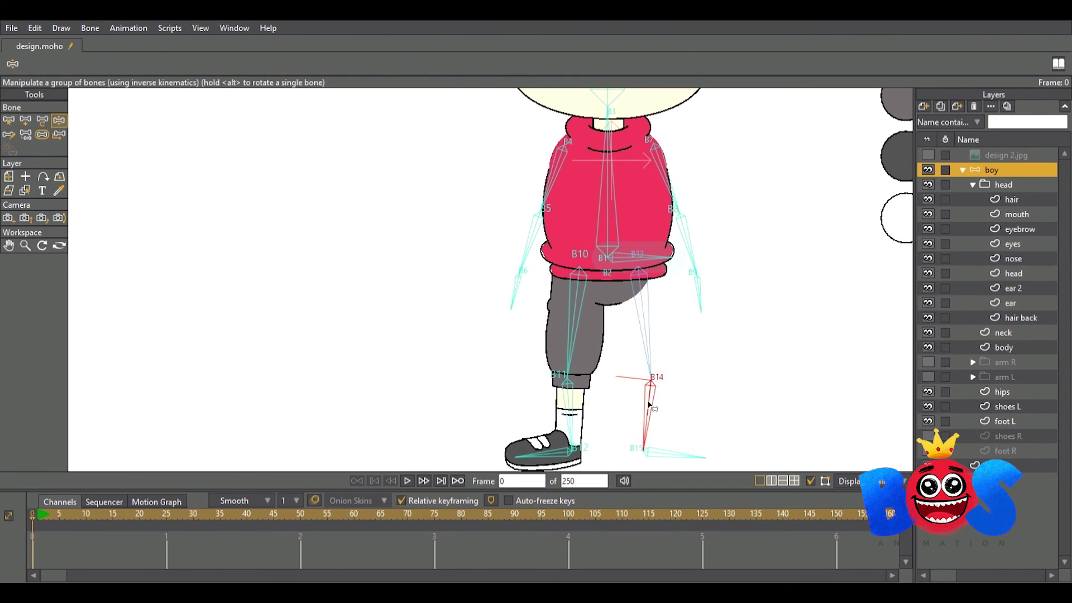
pyautogui.click(996, 173)
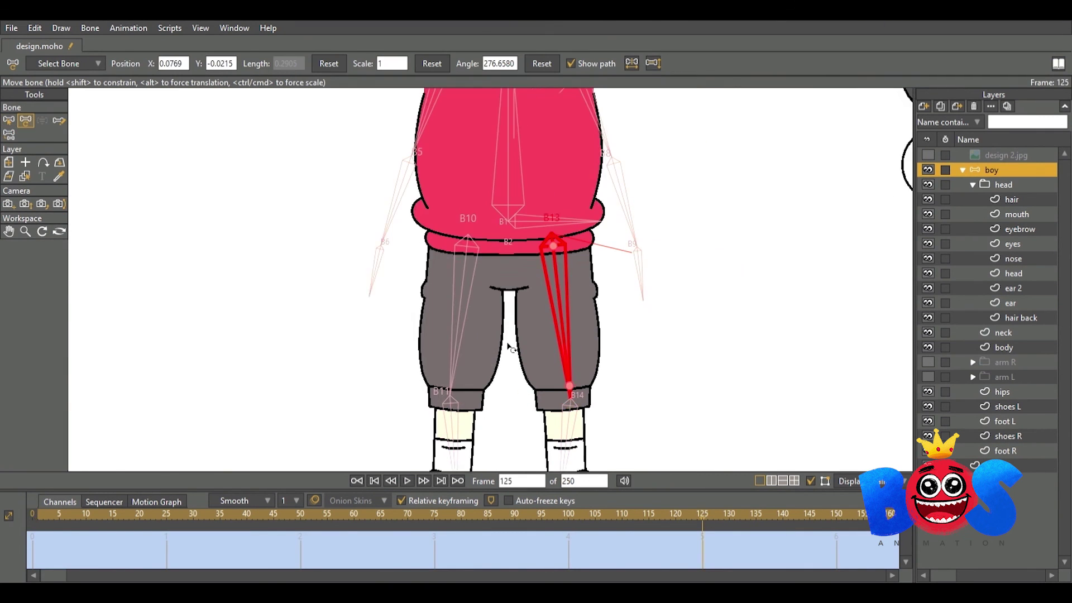
pyautogui.moveTo(558, 277); pyautogui.dragTo(508, 268)
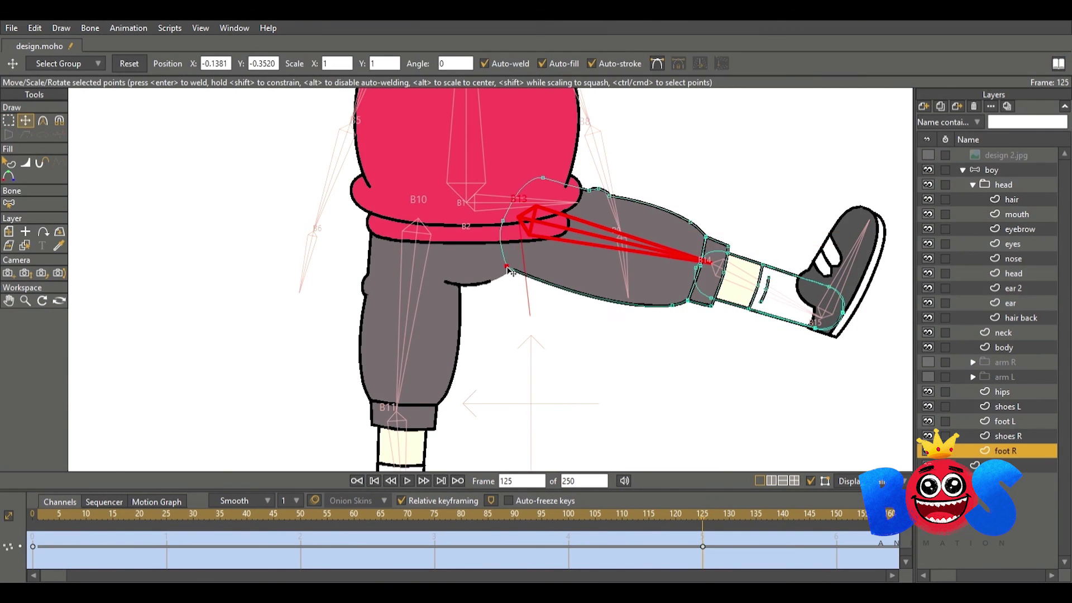
pyautogui.click(1000, 392)
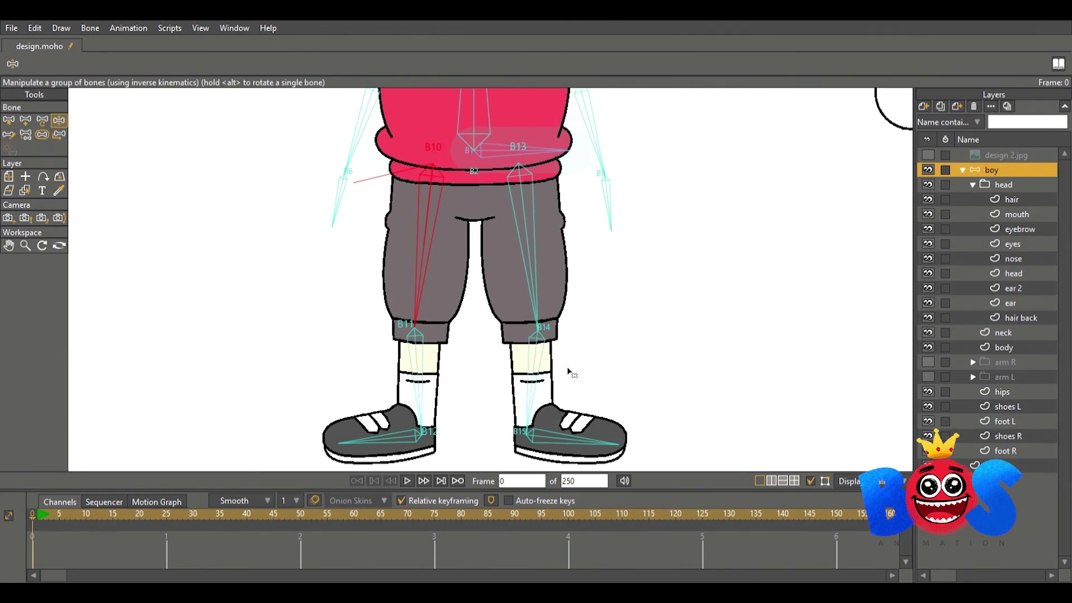
# - Bend the right lower leg back at frame 125 and move foot R knee points to close the fold
pyautogui.moveTo(659, 224); pyautogui.dragTo(662, 335)
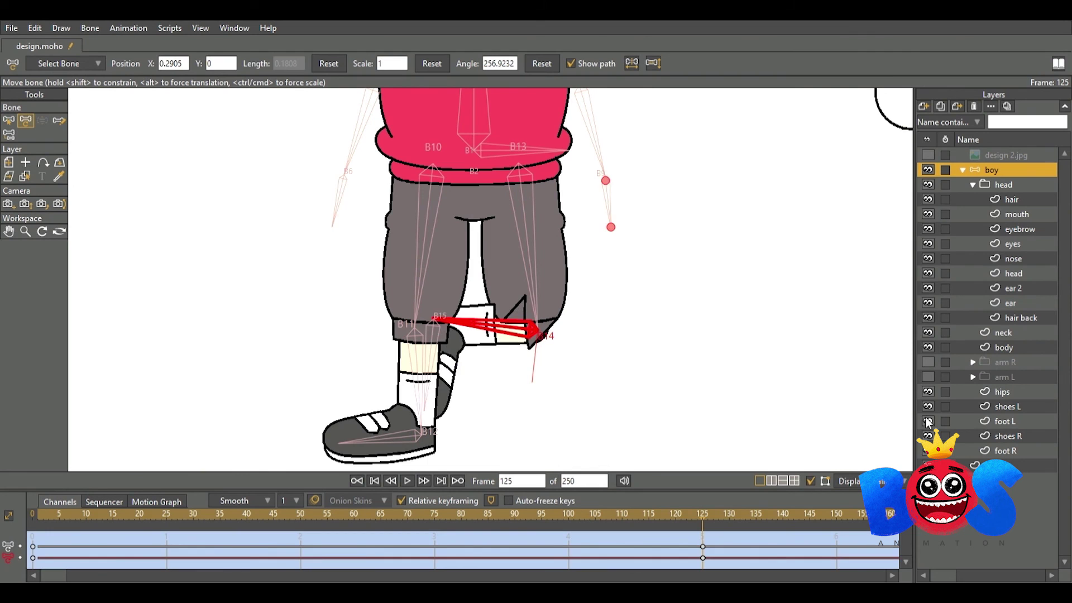
pyautogui.click(1004, 450)
pyautogui.press('t')
pyautogui.scroll(5, 491, 312)
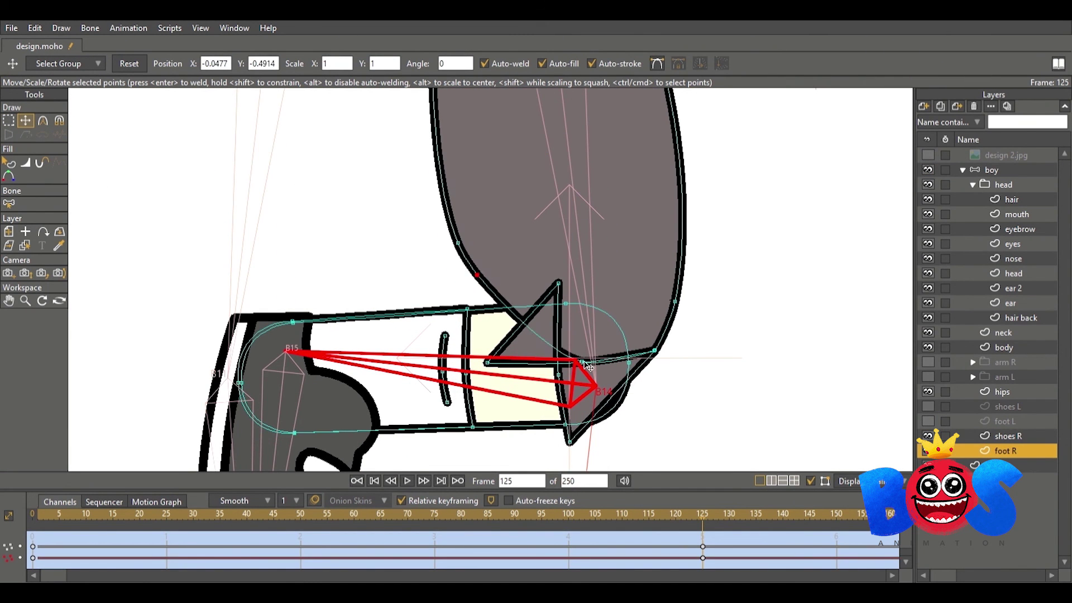
pyautogui.moveTo(390, 513); pyautogui.dragTo(704, 514)
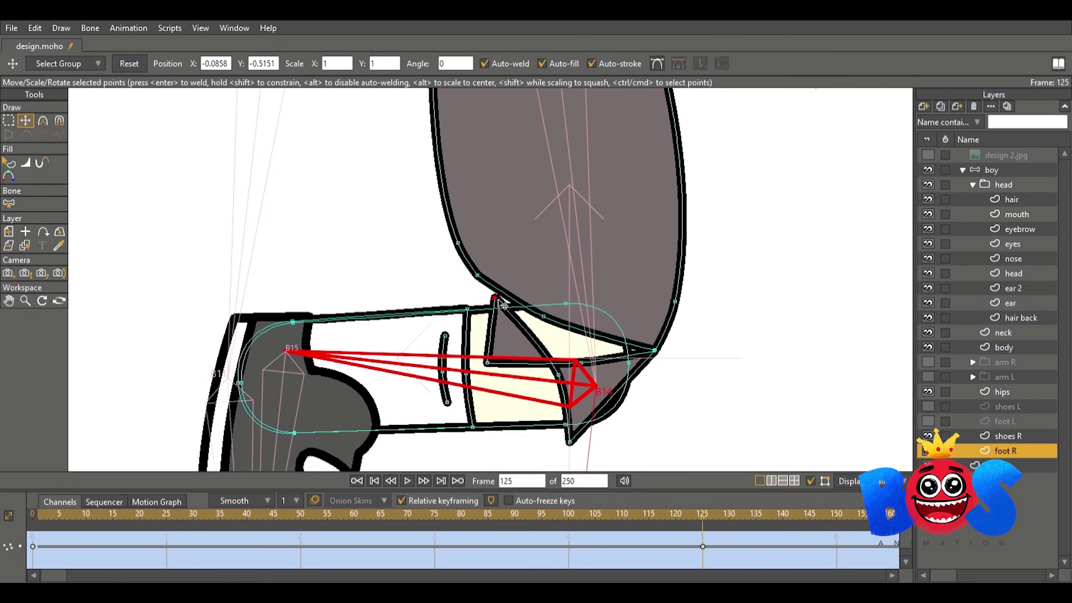
pyautogui.moveTo(503, 305); pyautogui.dragTo(505, 307)
pyautogui.moveTo(357, 513); pyautogui.dragTo(707, 523)
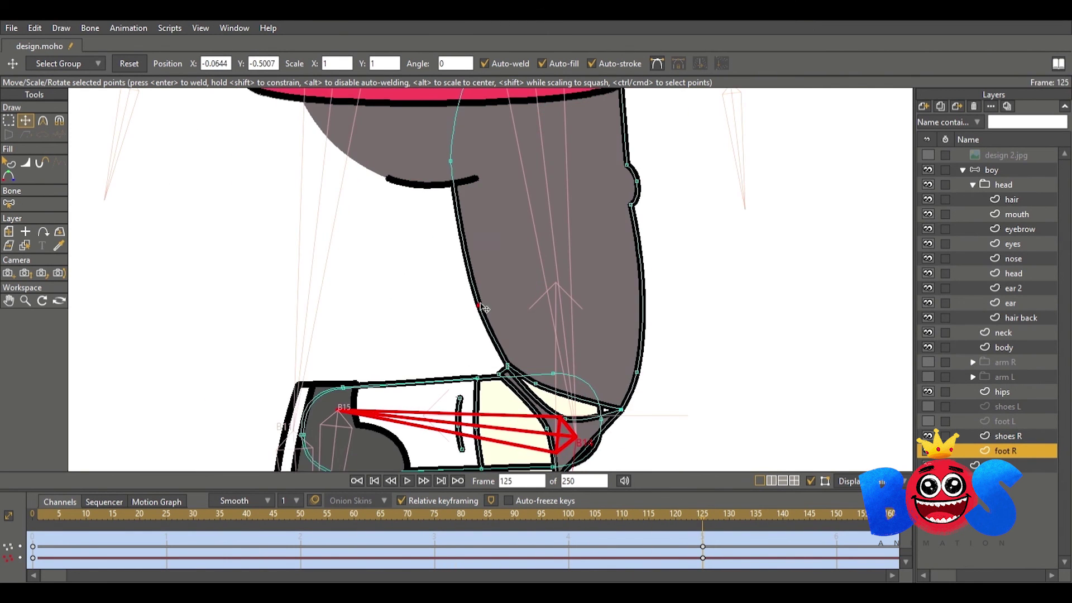
# - Round the knee points with the Curvature tool, scrubbing around frame 125 to check the fold
pyautogui.click(690, 516)
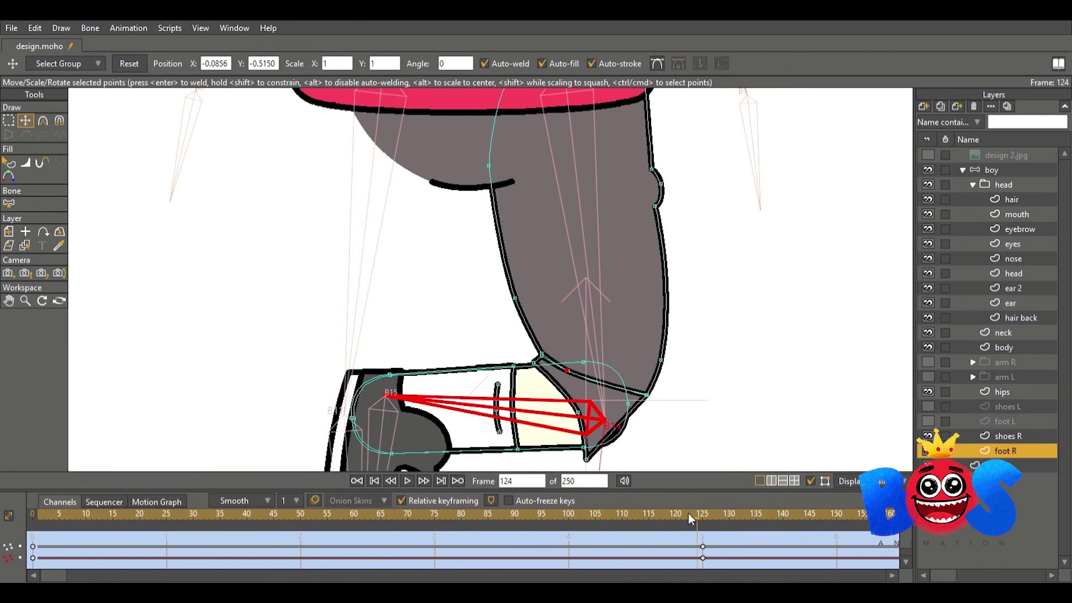
pyautogui.click(701, 514)
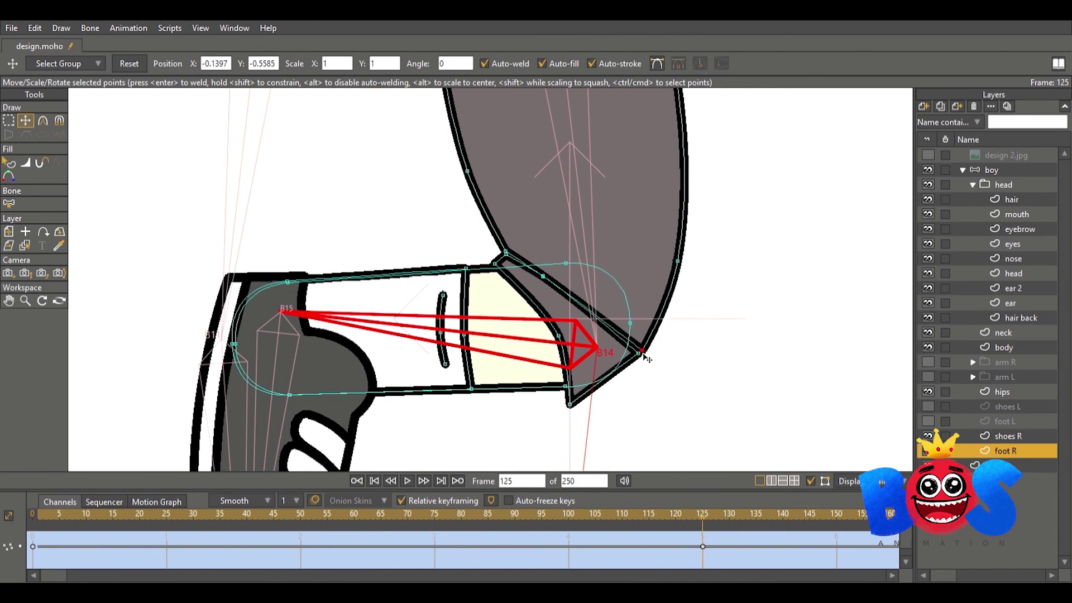
pyautogui.press('c')
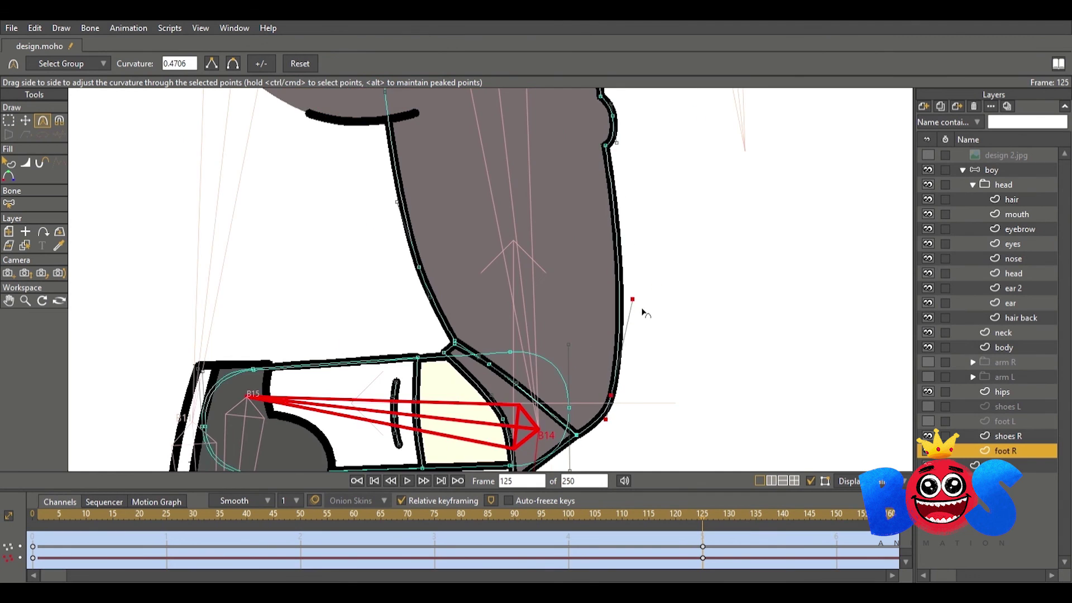
pyautogui.moveTo(702, 521); pyautogui.dragTo(708, 528)
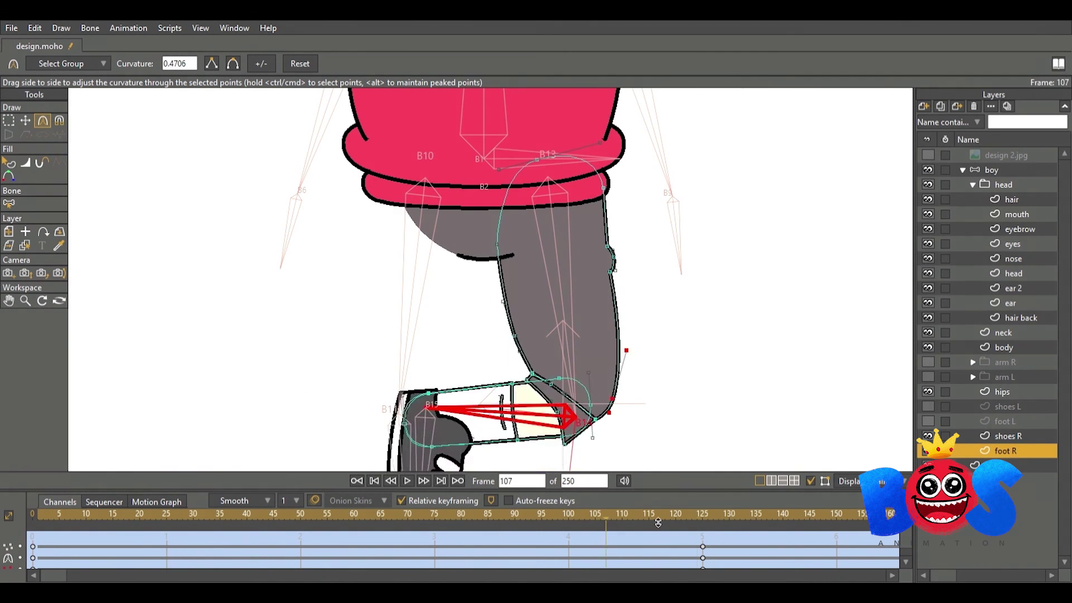
pyautogui.press('t')
pyautogui.scroll(3, 571, 391)
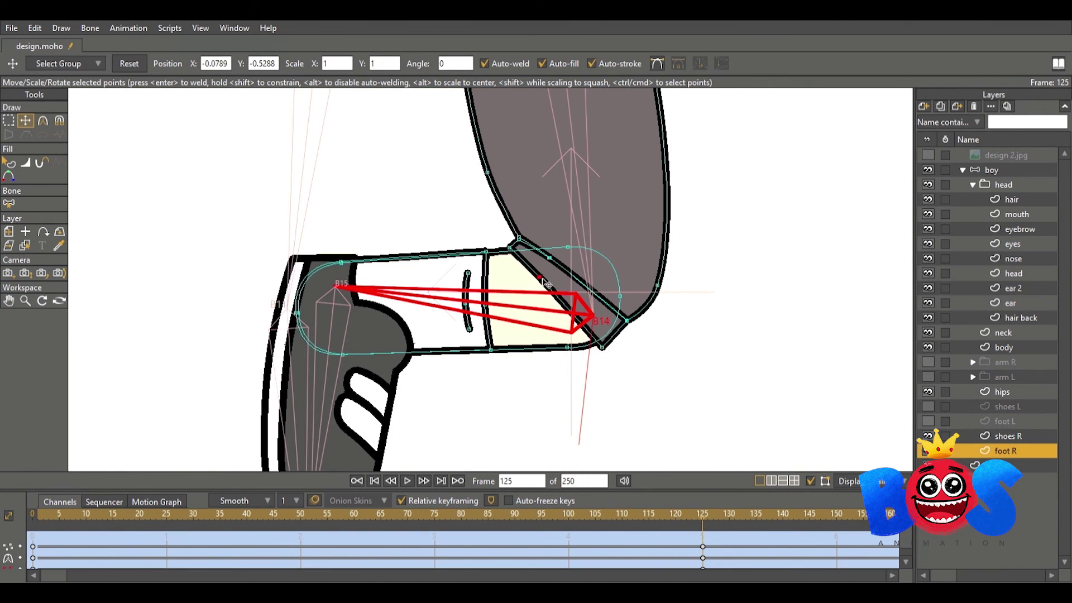
pyautogui.scroll(2, 546, 283)
pyautogui.scroll(2, 611, 327)
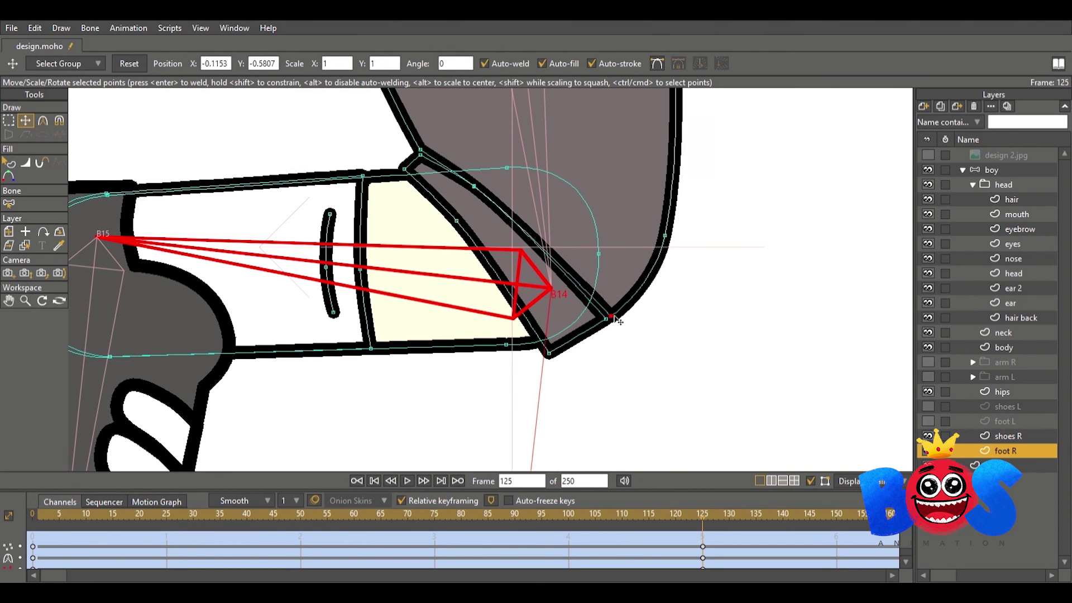
pyautogui.scroll(-3, 618, 321)
pyautogui.moveTo(702, 525); pyautogui.dragTo(612, 536)
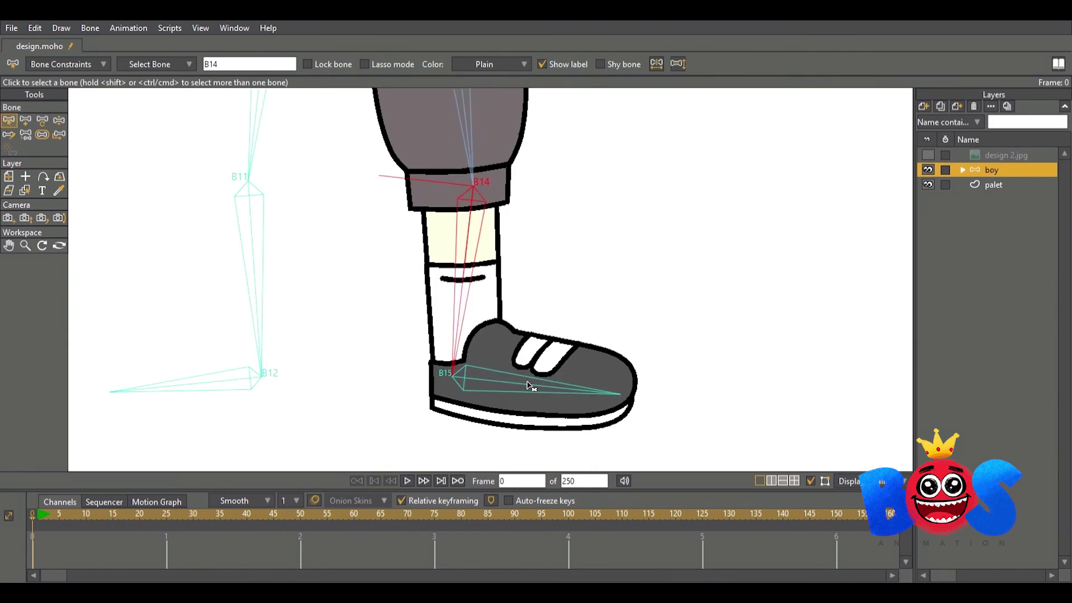
# - Expand the boy group, select the right shoe layer and go back to frame 0
pyautogui.click(962, 170)
pyautogui.click(1002, 436)
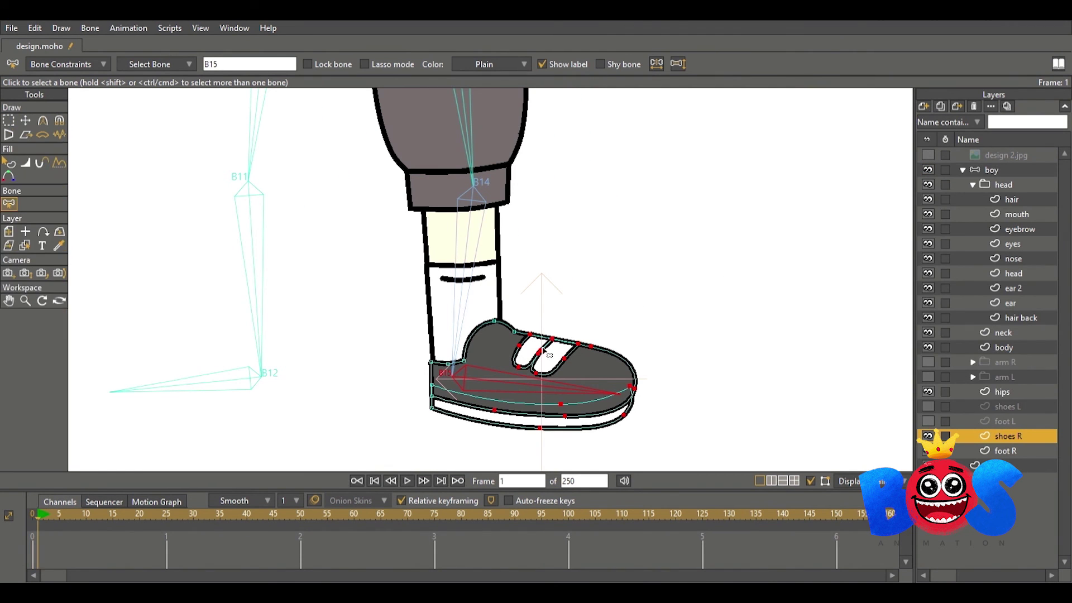
pyautogui.click(374, 480)
pyautogui.click(1005, 170)
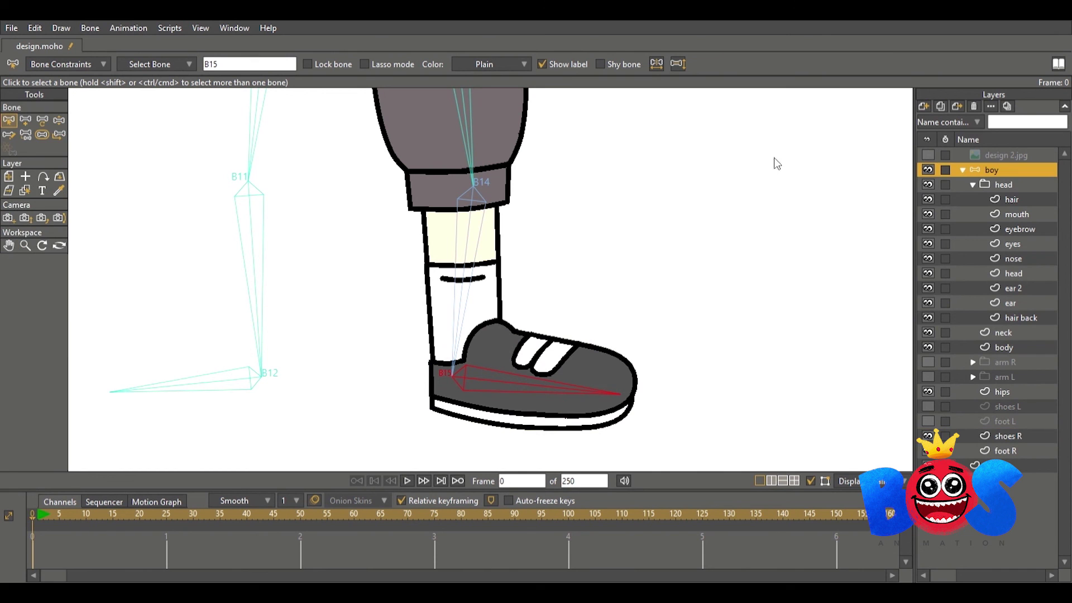
pyautogui.click(571, 525)
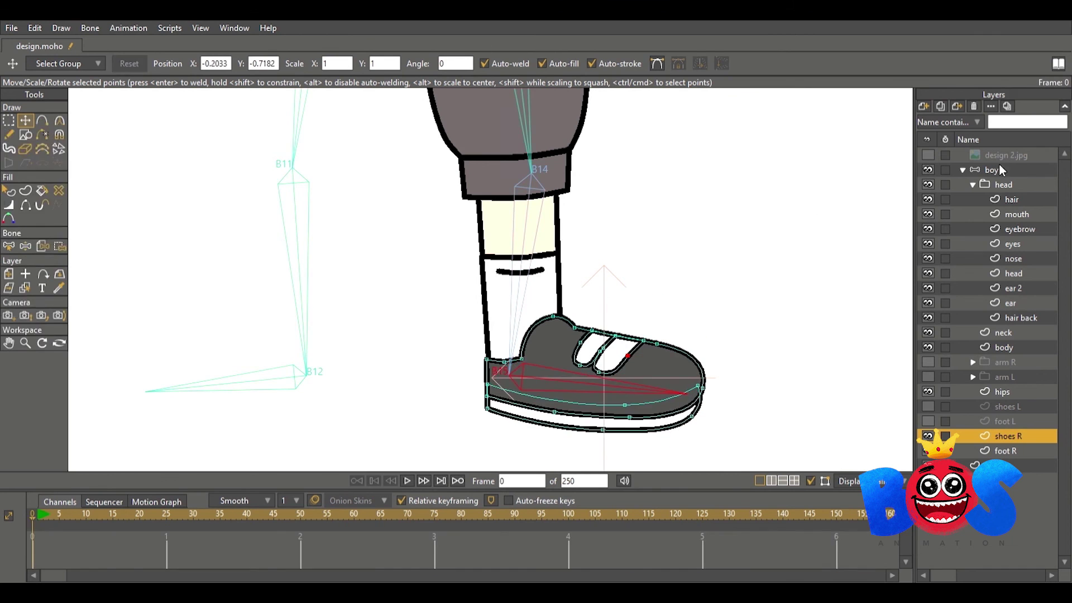
pyautogui.click(999, 170)
# - Tilt bone B15 down at frame 125 and reshape the shoes R outline, scrubbing to check
pyautogui.click(702, 513)
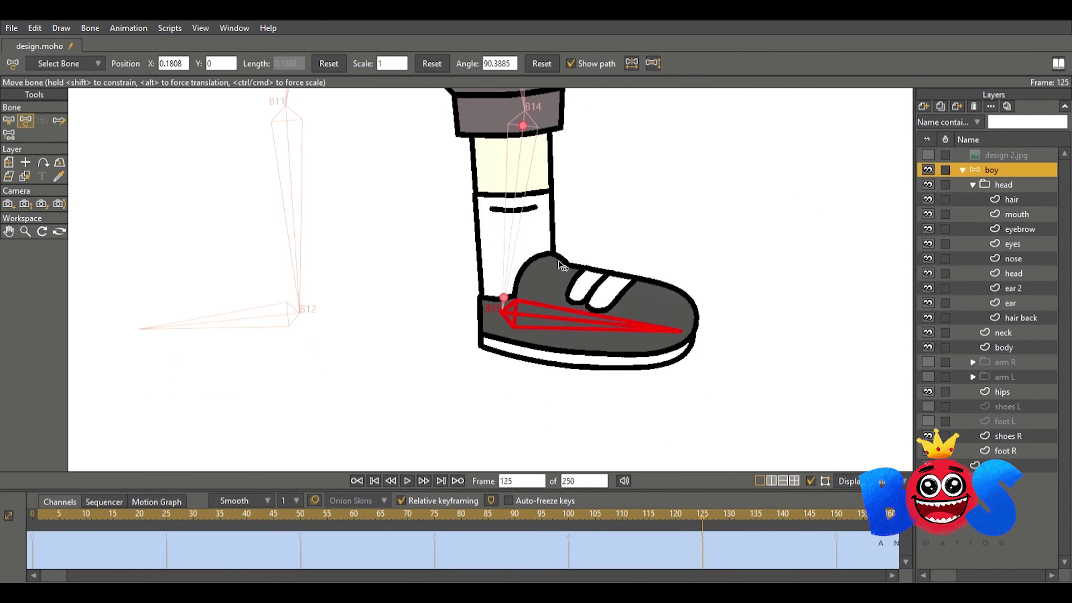
pyautogui.moveTo(561, 265); pyautogui.dragTo(557, 368)
pyautogui.click(1007, 436)
pyautogui.scroll(2, 558, 279)
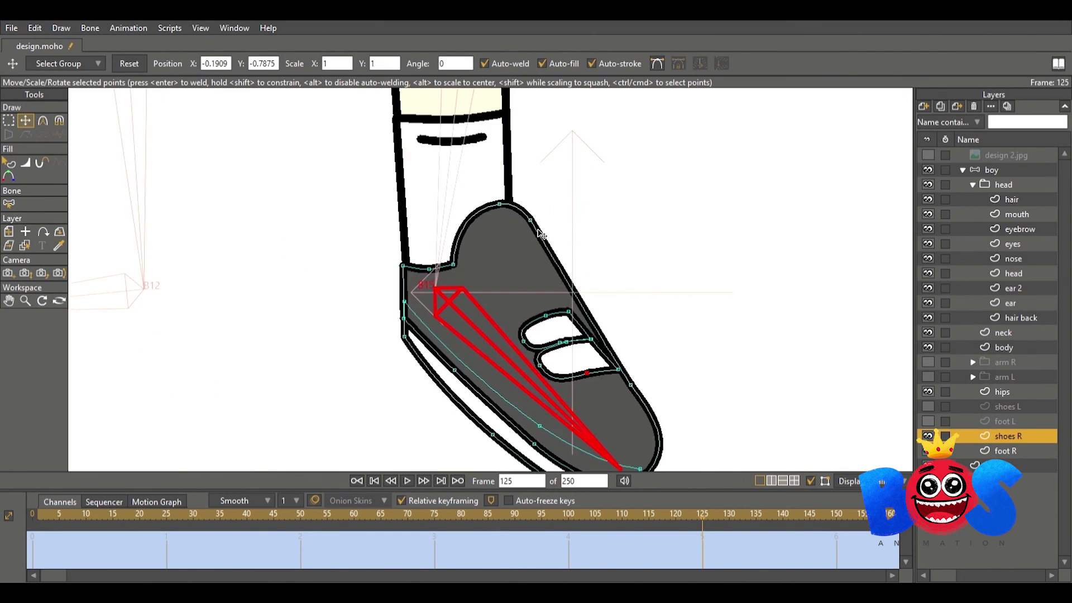
pyautogui.scroll(-2, 568, 289)
pyautogui.moveTo(504, 515); pyautogui.dragTo(565, 518)
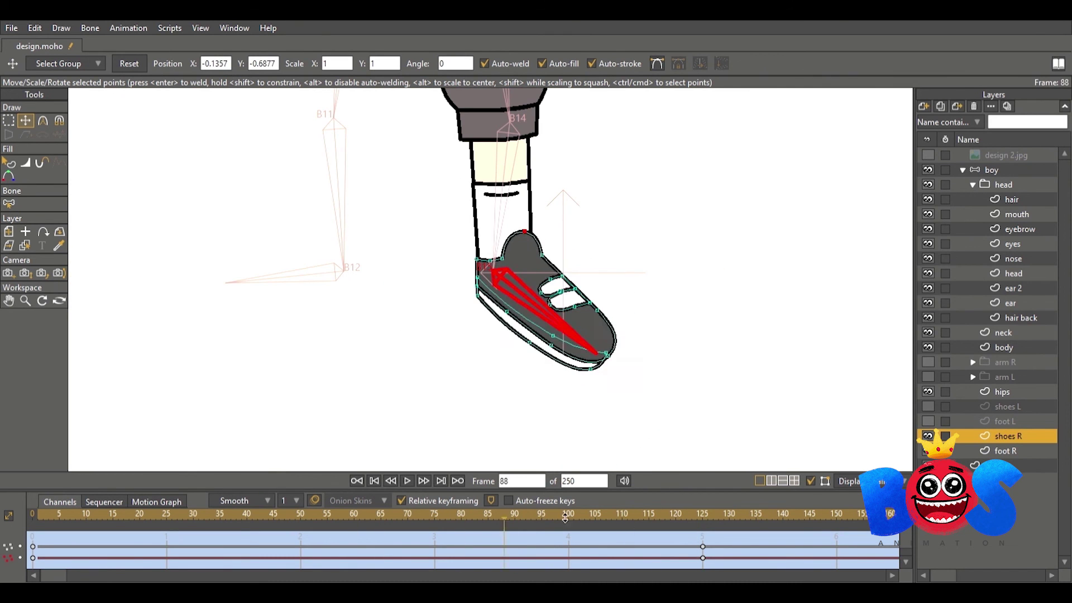
pyautogui.click(991, 169)
pyautogui.press('z')
pyautogui.scroll(-2, 577, 307)
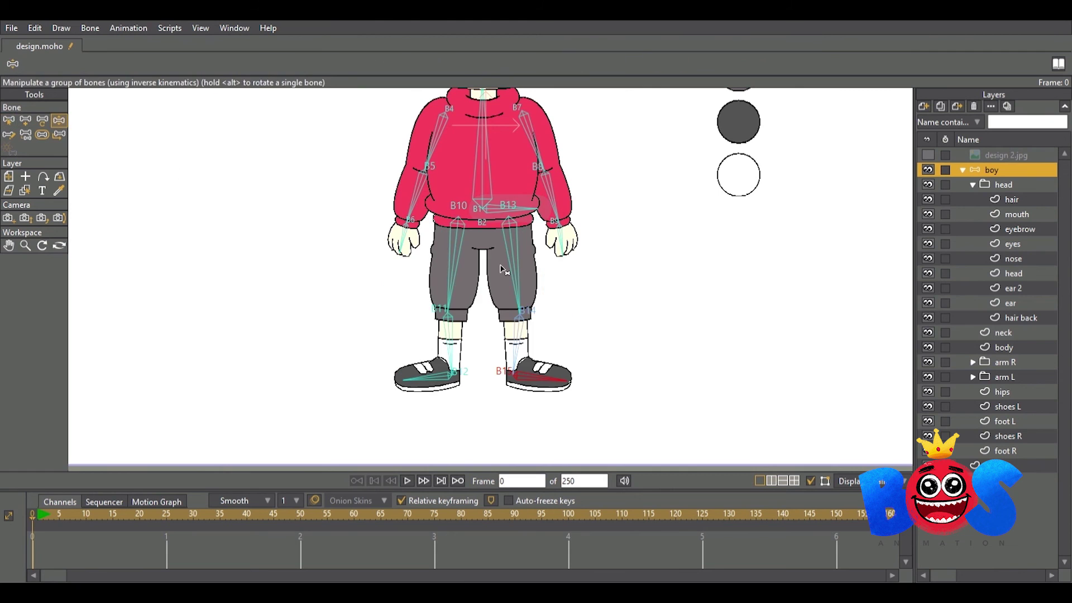
# - At frame 0, raise the right arm, squat the body, move hair bones and turn the head with eye lr
pyautogui.scroll(-3, 504, 270)
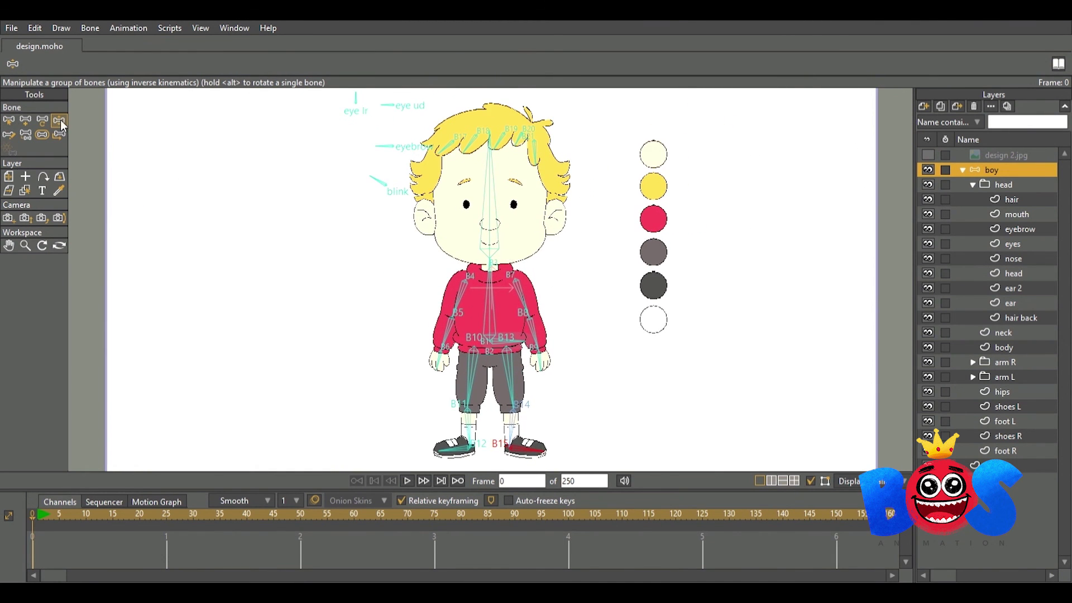
pyautogui.moveTo(492, 201)
pyautogui.mouseDown()
pyautogui.moveTo(491, 309)
pyautogui.moveTo(434, 312)
pyautogui.mouseUp()
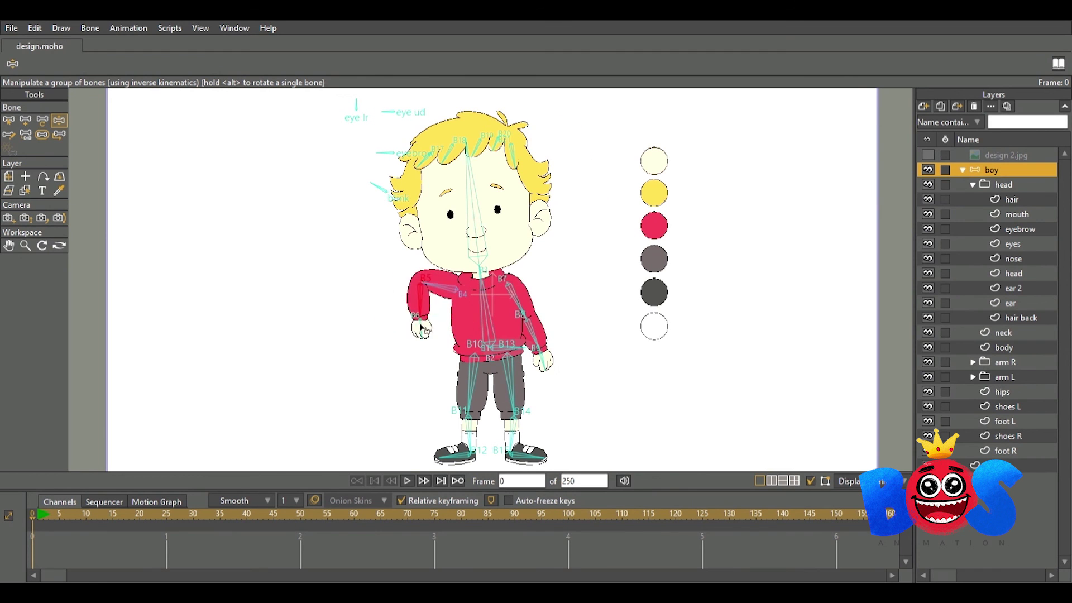
pyautogui.click(490, 356)
pyautogui.scroll(2, 490, 355)
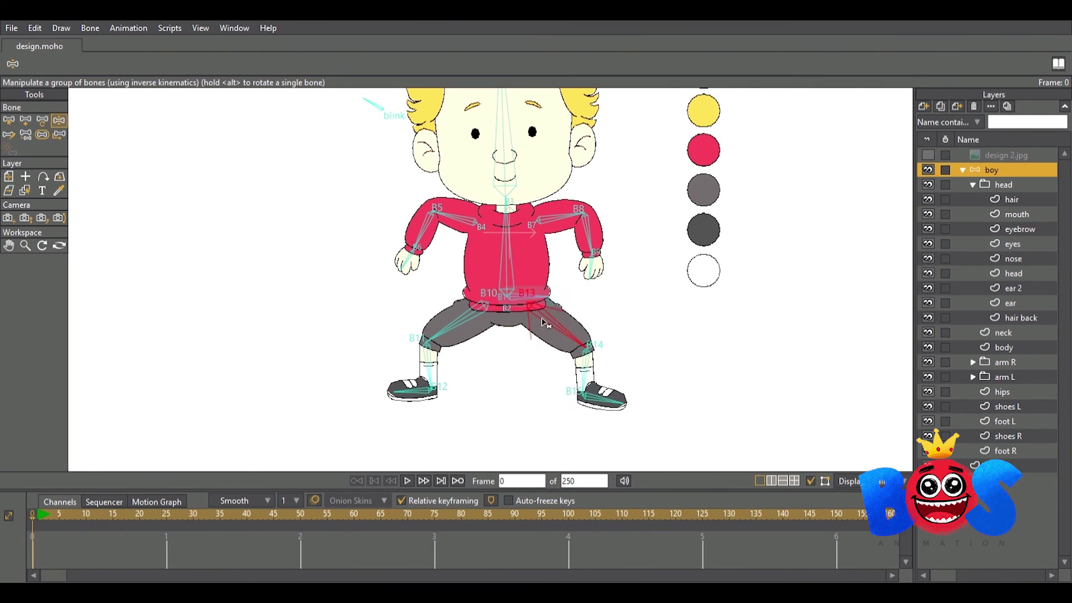
pyautogui.scroll(3, 474, 223)
pyautogui.click(419, 209)
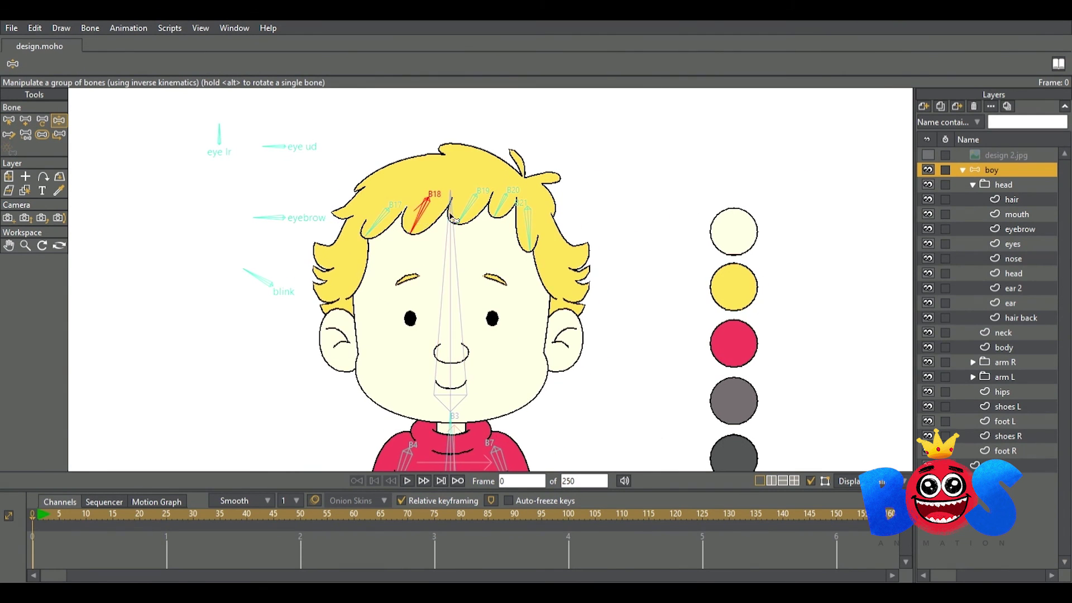
pyautogui.moveTo(219, 133); pyautogui.dragTo(272, 140)
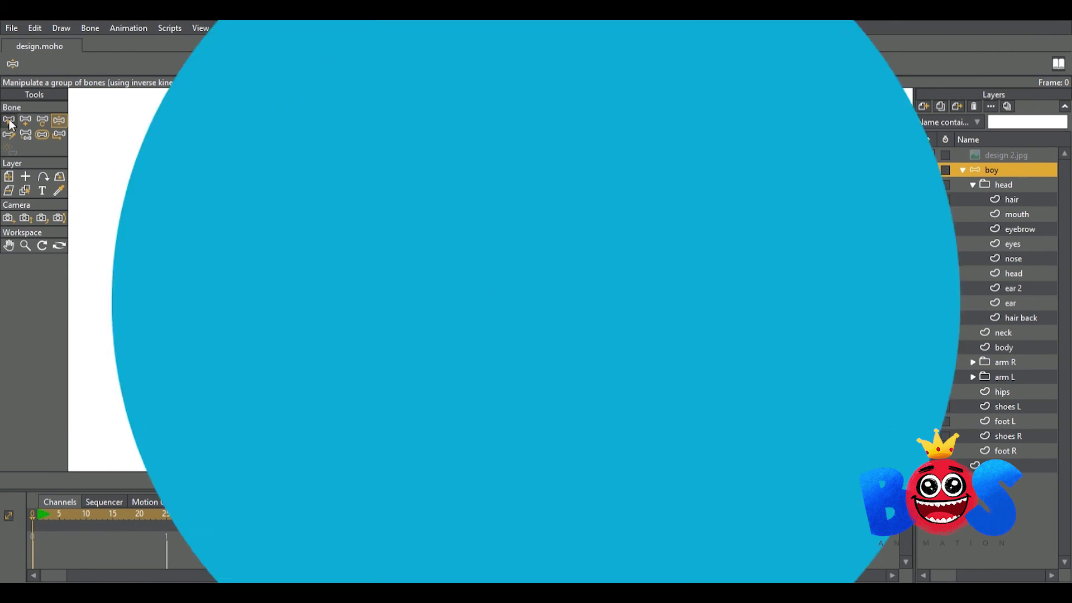